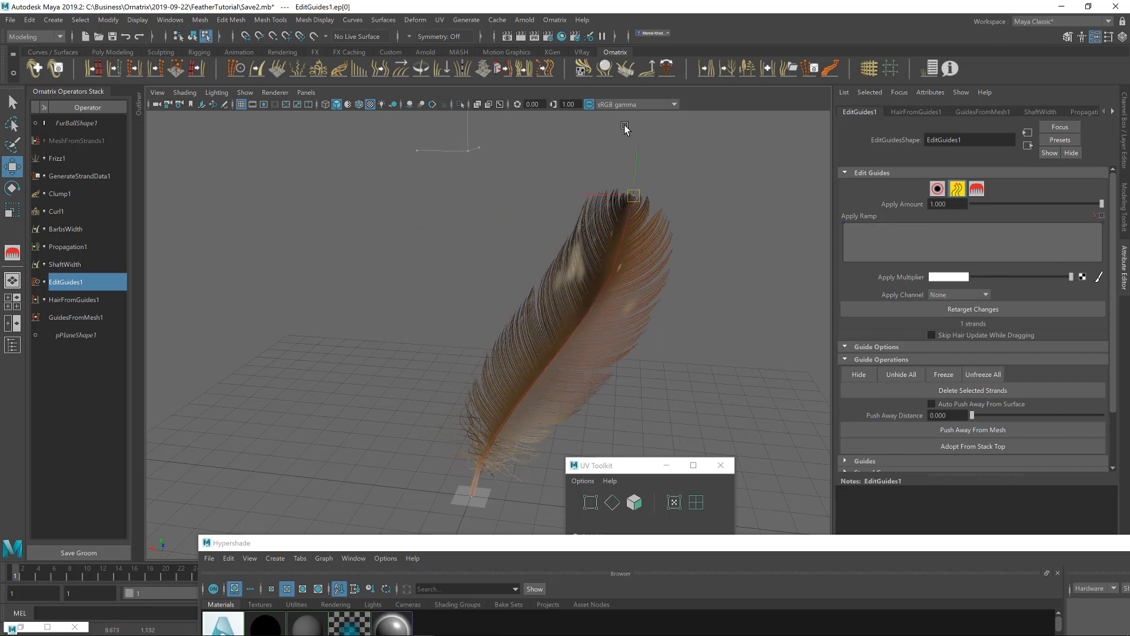
pyautogui.hotkey('ctrl', 'z')
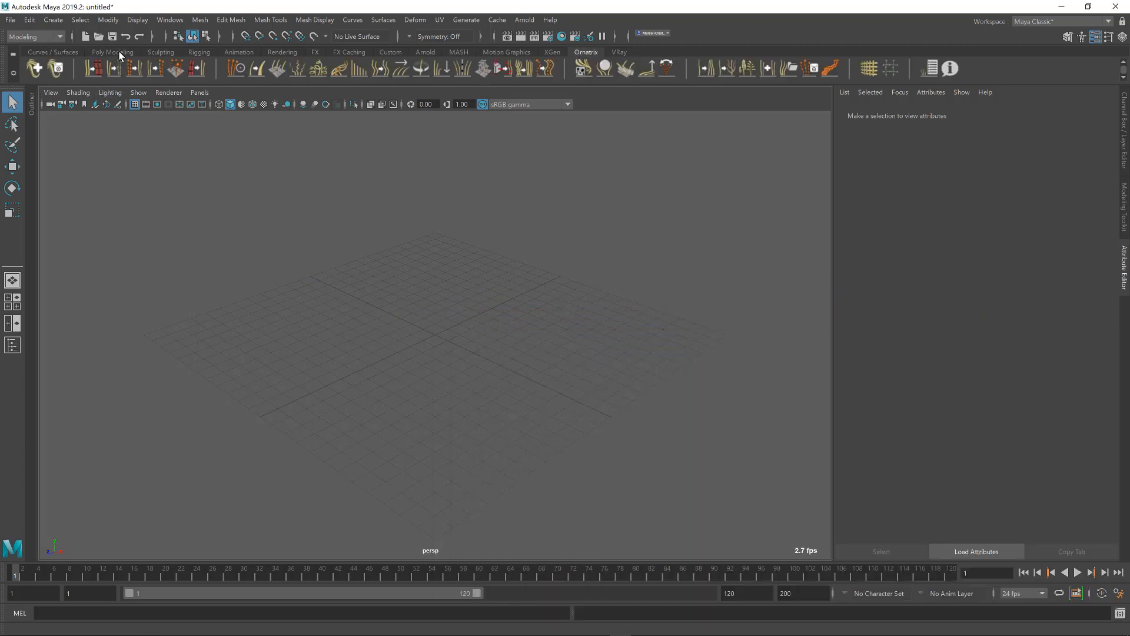
# Create a polygon plane at the origin and set its width and height subdivisions to 1
pyautogui.click(157, 53)
pyautogui.click(112, 54)
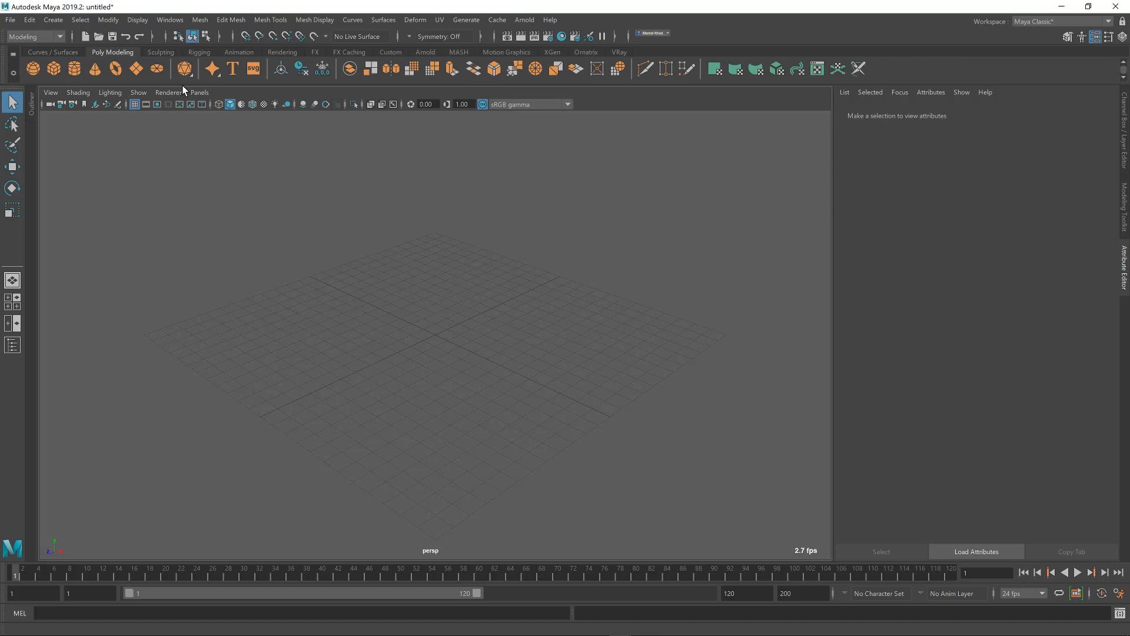
pyautogui.click(137, 70)
pyautogui.scroll(8, 423, 340)
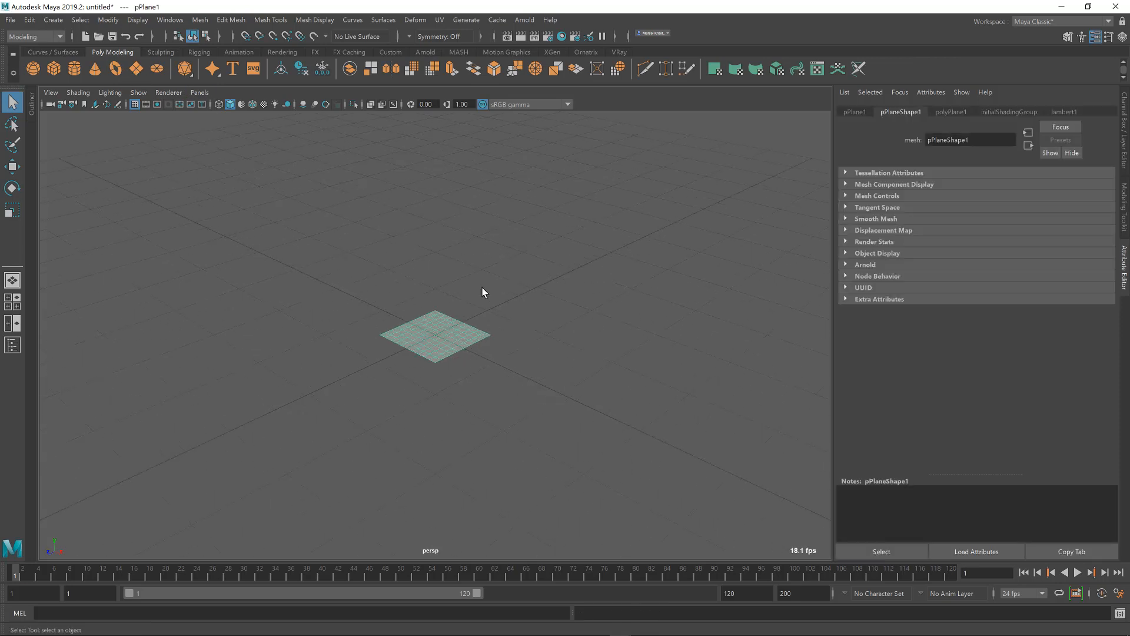
pyautogui.click(950, 112)
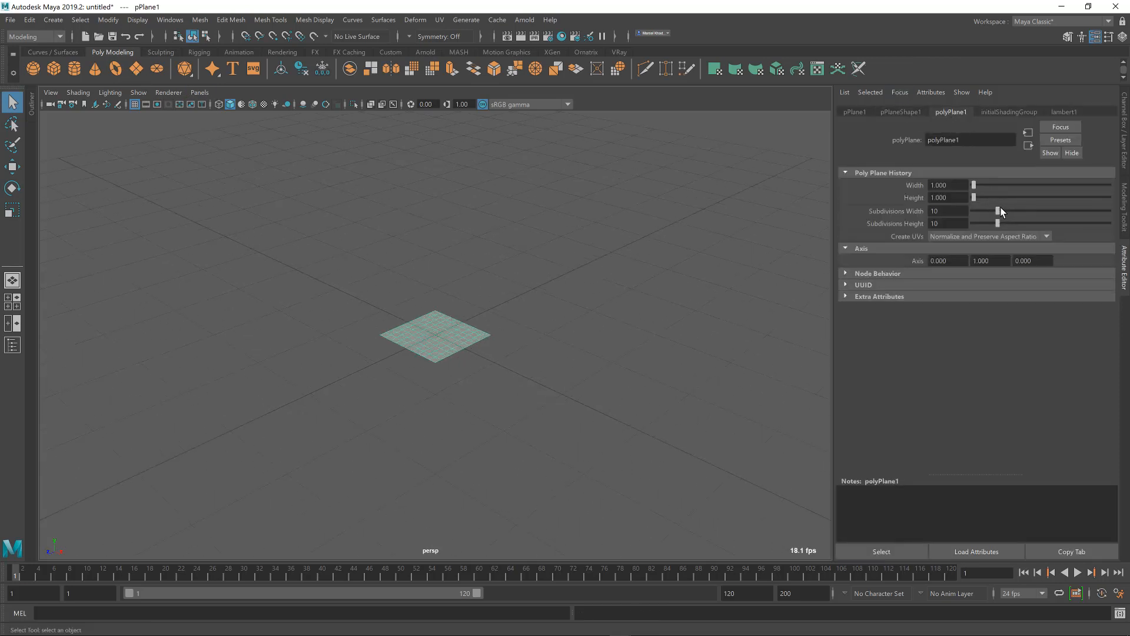
pyautogui.moveTo(998, 211); pyautogui.dragTo(973, 224)
pyautogui.keyDown('alt'); pyautogui.moveTo(494, 343); pyautogui.dragTo(477, 382, button='middle'); pyautogui.keyUp('alt')
# Add Ornatrix hair to the plane using the Fur Ball groom preset
pyautogui.click(586, 52)
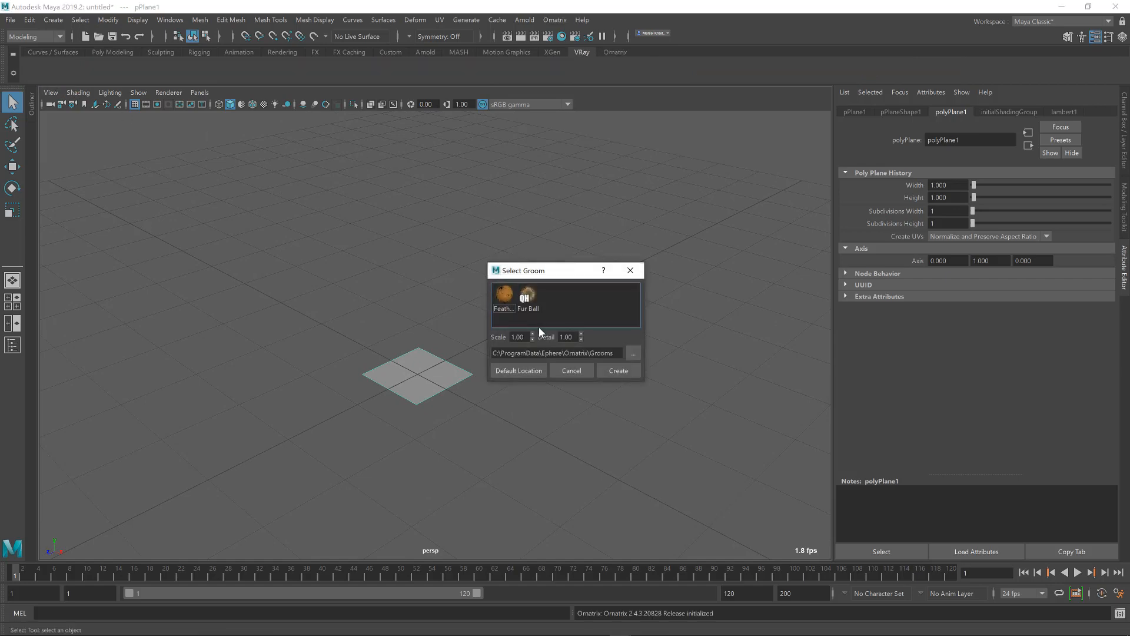
pyautogui.doubleClick(537, 304)
pyautogui.keyDown('alt'); pyautogui.moveTo(547, 318); pyautogui.dragTo(480, 397); pyautogui.keyUp('alt')
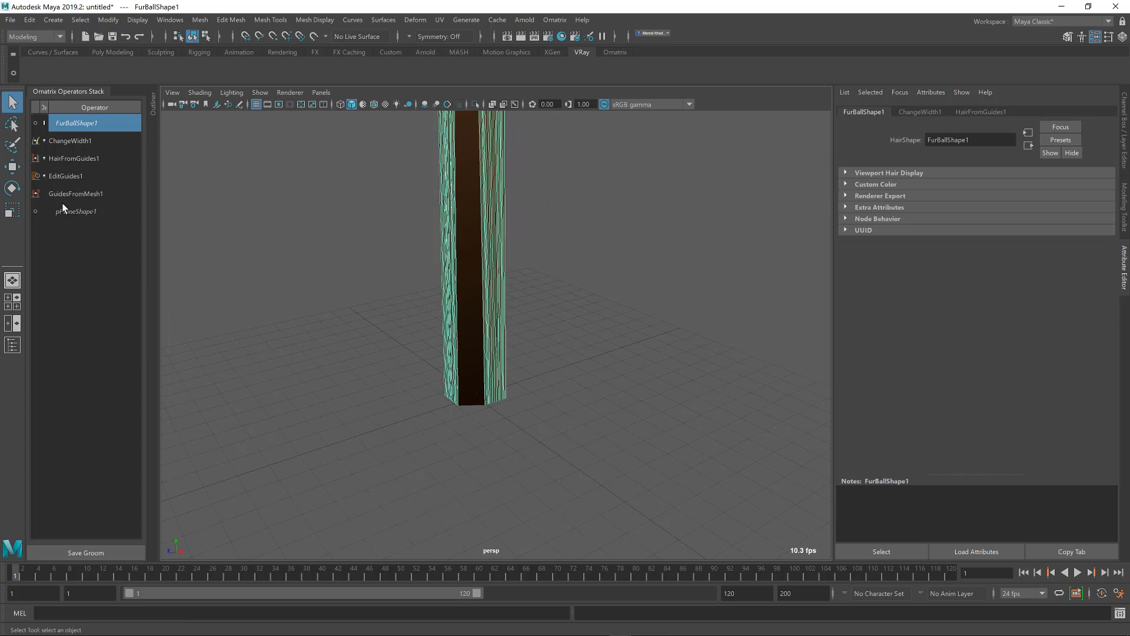
# Delete the EditGuides operator and switch the HairFromGuides distribution type so hairs grow only at the guides
pyautogui.click(57, 176)
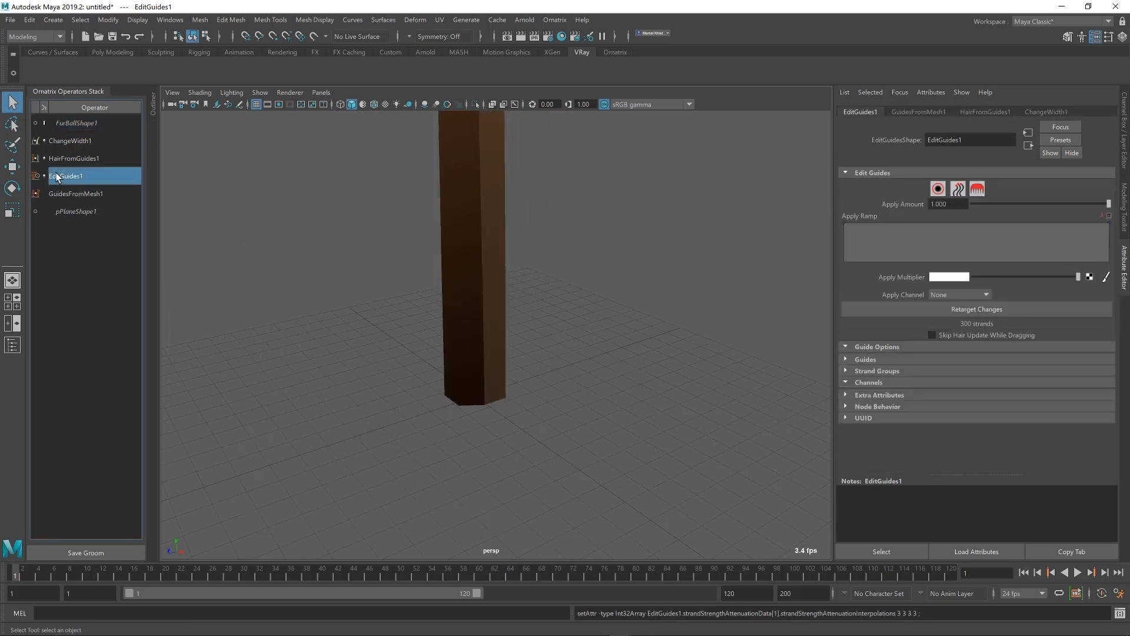
pyautogui.press('Delete')
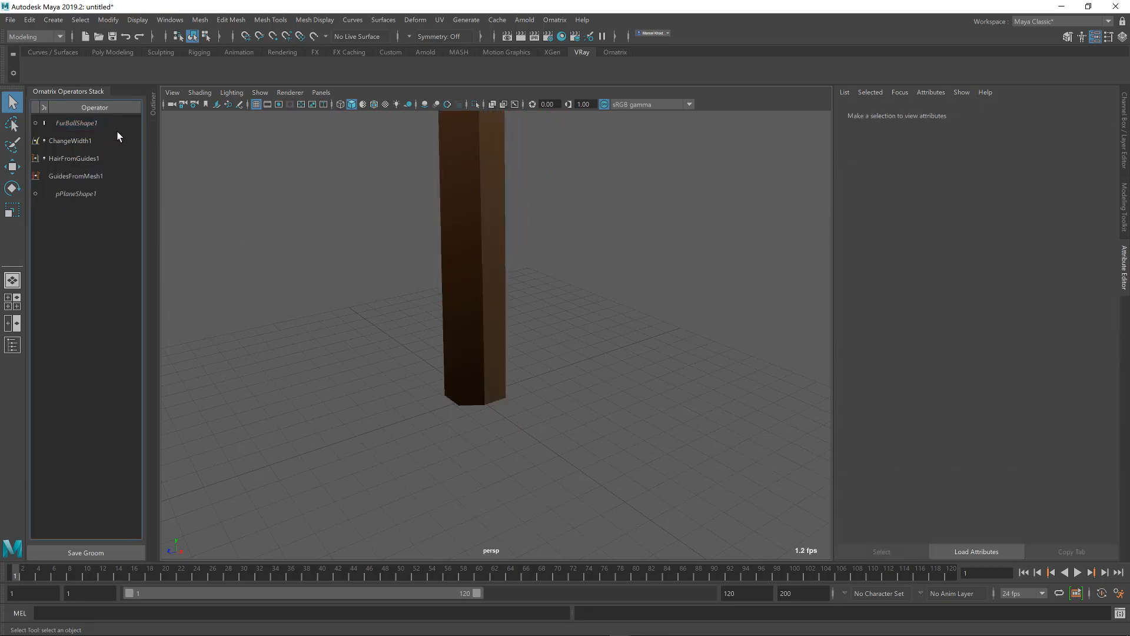
pyautogui.click(103, 158)
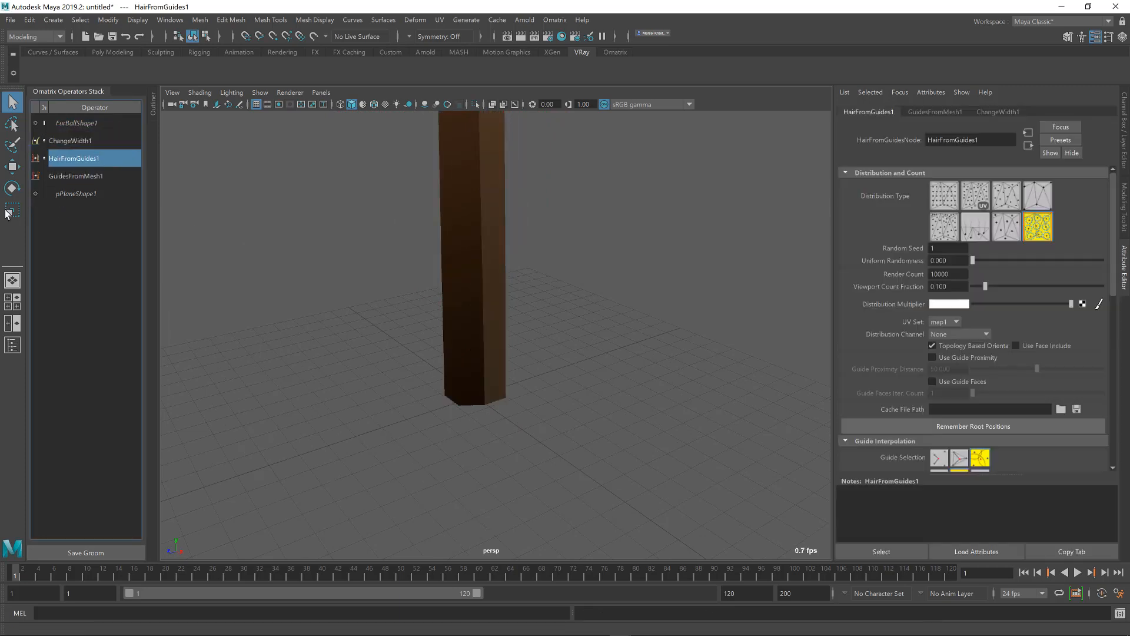
pyautogui.click(976, 230)
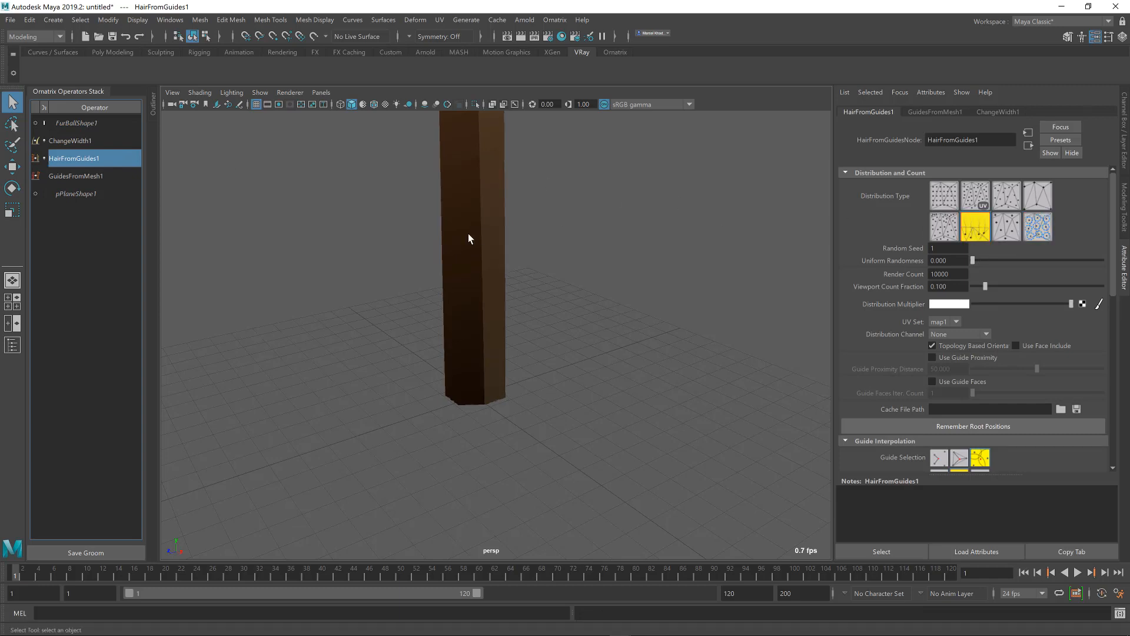
# Set the GuidesFromMesh root distribution to face centers so the plane carries one central strand
pyautogui.click(110, 176)
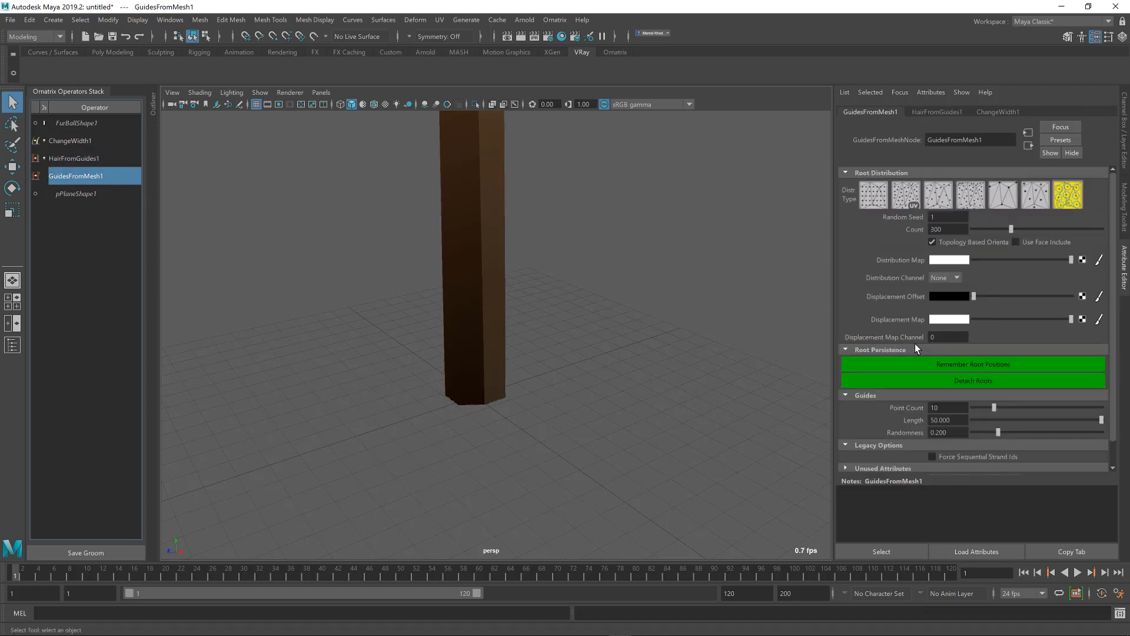
pyautogui.click(1029, 197)
pyautogui.keyDown('alt'); pyautogui.moveTo(537, 361); pyautogui.dragTo(451, 404); pyautogui.keyUp('alt')
pyautogui.click(459, 392)
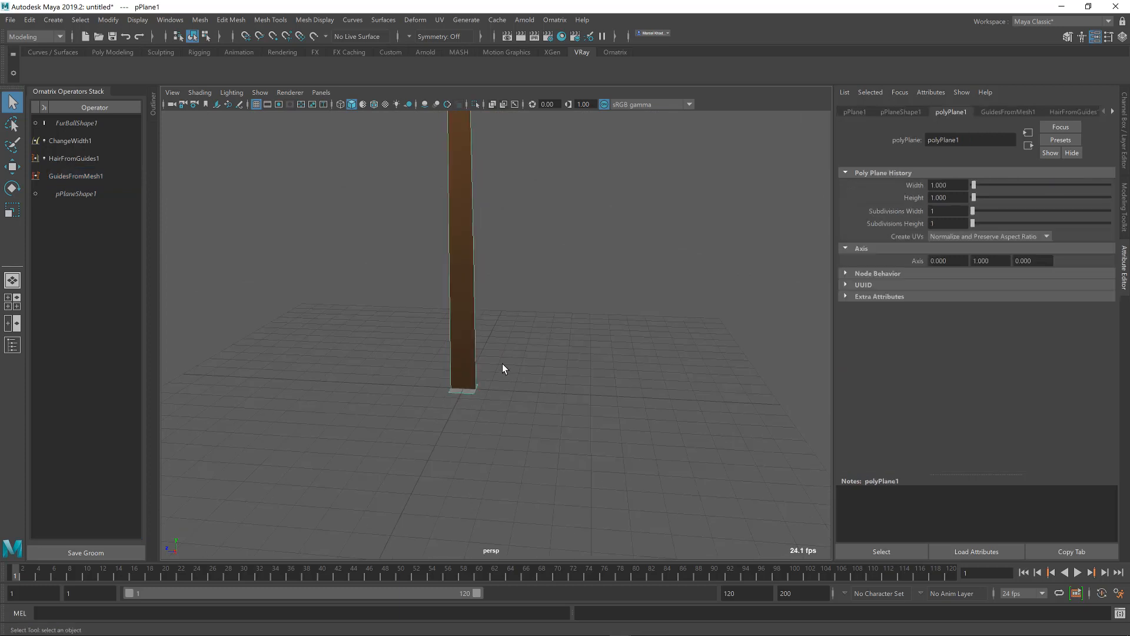
pyautogui.keyDown('alt'); pyautogui.moveTo(504, 369); pyautogui.dragTo(522, 262); pyautogui.keyUp('alt')
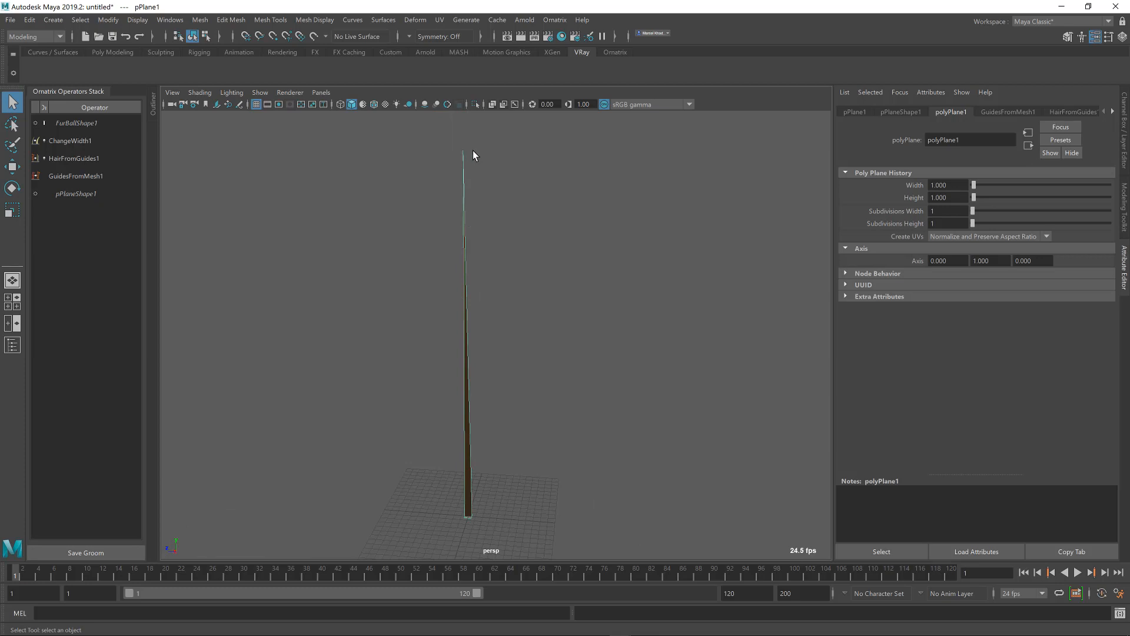
# Set the guide length in the GuidesFromMesh operator to 10
pyautogui.click(92, 176)
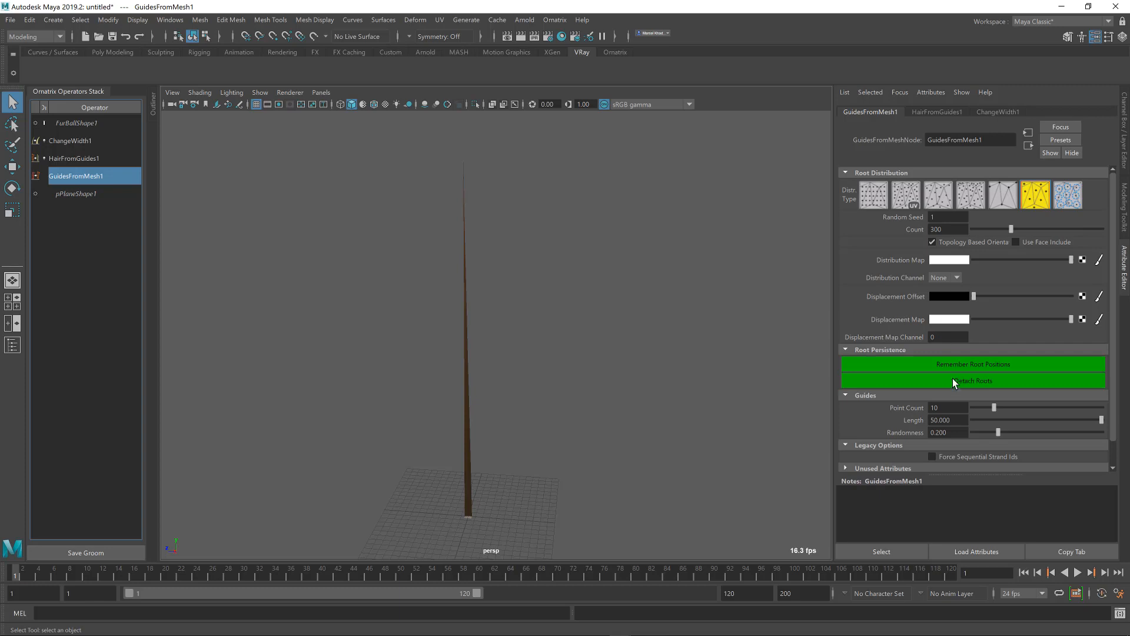
pyautogui.click(932, 419)
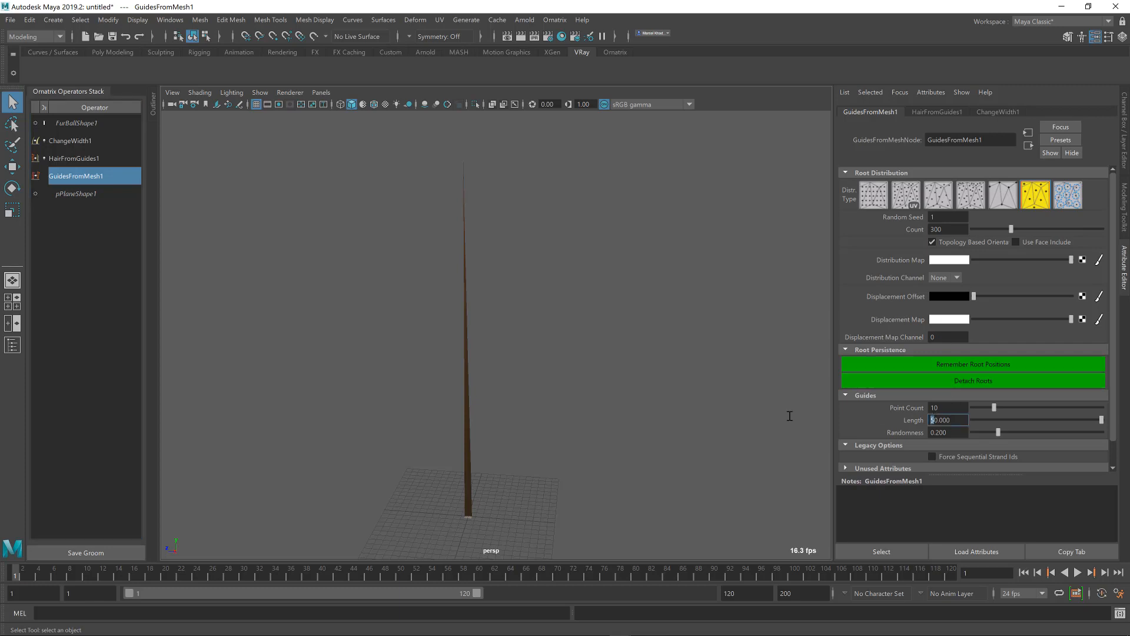
pyautogui.write('1')
pyautogui.press('Return')
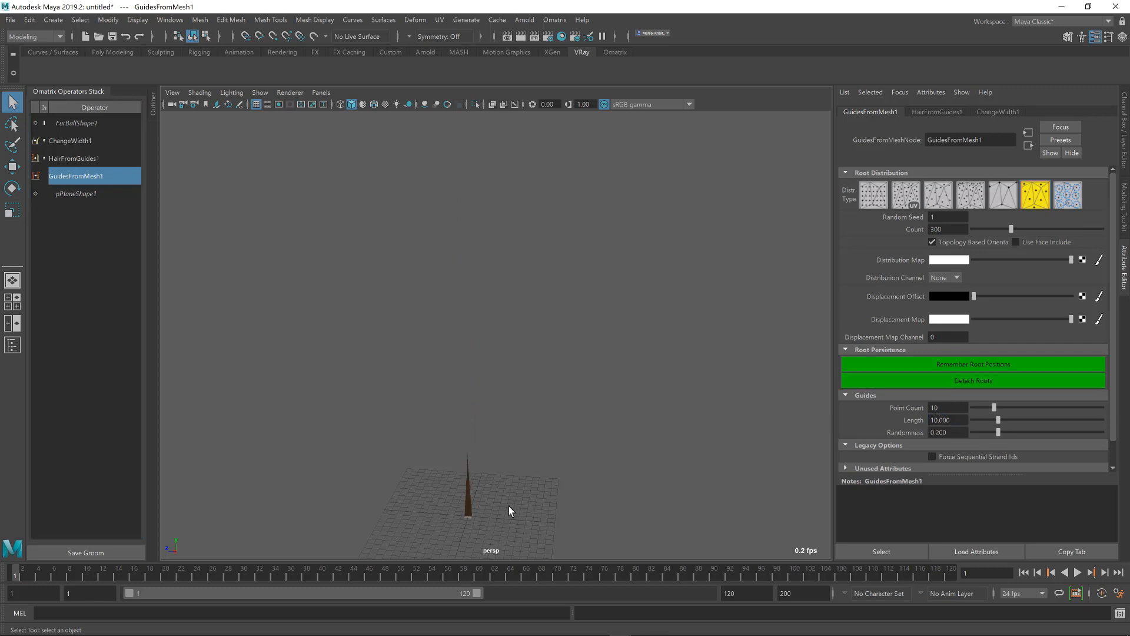
pyautogui.keyDown('alt'); pyautogui.moveTo(510, 486); pyautogui.dragTo(528, 410, button='middle'); pyautogui.keyUp('alt')
pyautogui.scroll(6, 505, 433)
pyautogui.keyDown('alt'); pyautogui.moveTo(542, 471); pyautogui.dragTo(543, 342, button='middle'); pyautogui.keyUp('alt')
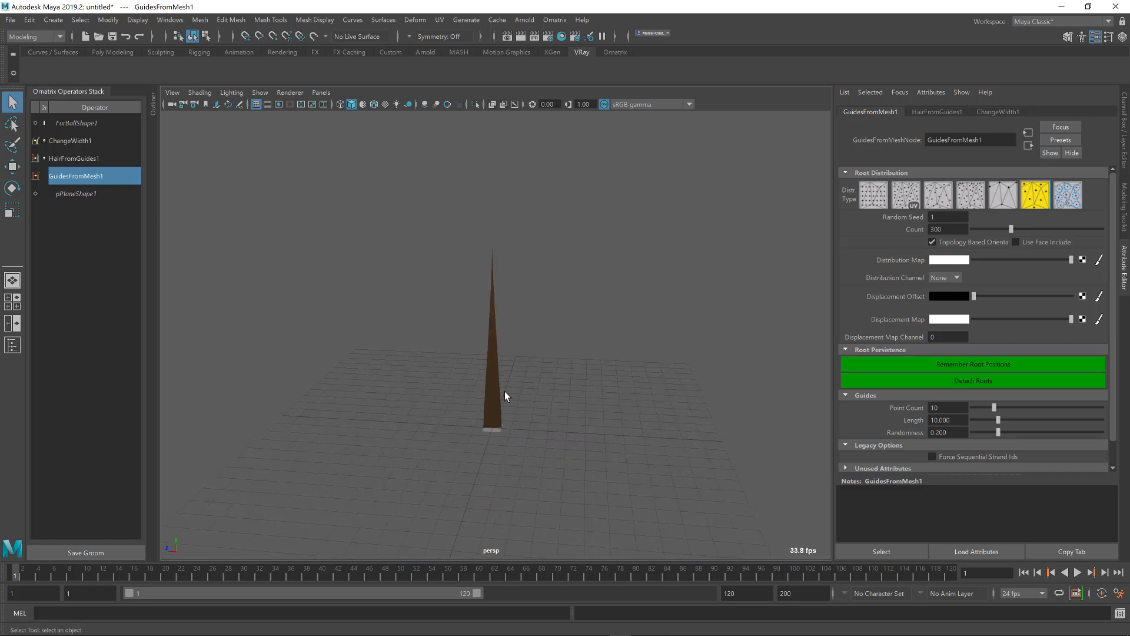
pyautogui.moveTo(504, 392)
pyautogui.keyDown('alt'); pyautogui.mouseDown()
pyautogui.moveTo(504, 404)
pyautogui.moveTo(475, 384)
pyautogui.mouseUp(); pyautogui.keyUp('alt')
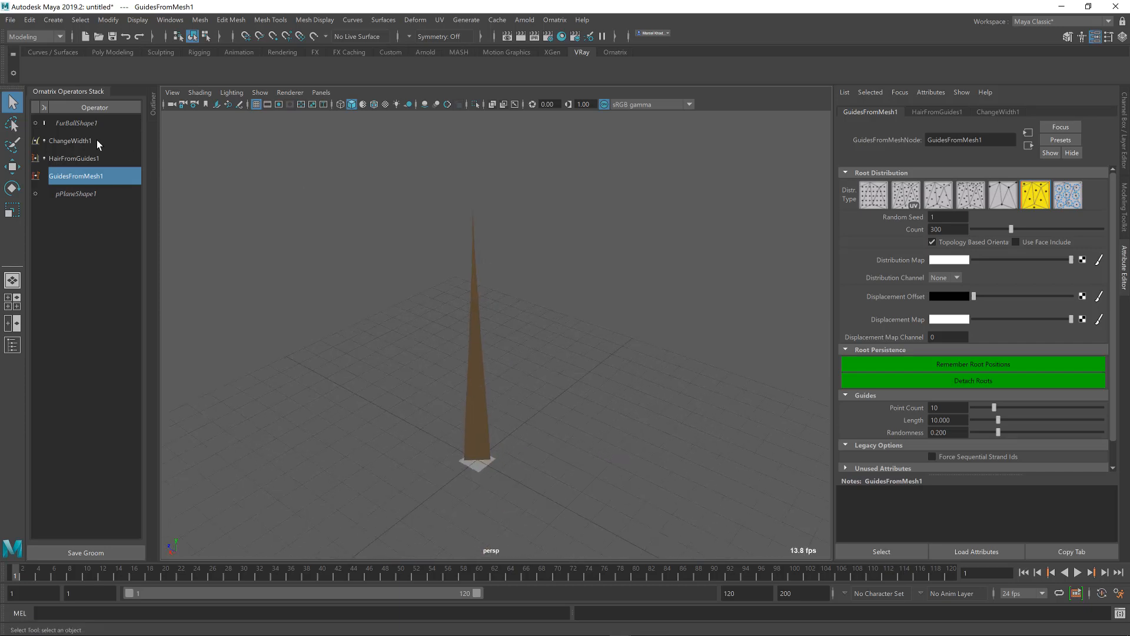
# Thin the strand into a feather shaft by setting the ChangeWidth operator's width to 0.17
pyautogui.click(68, 141)
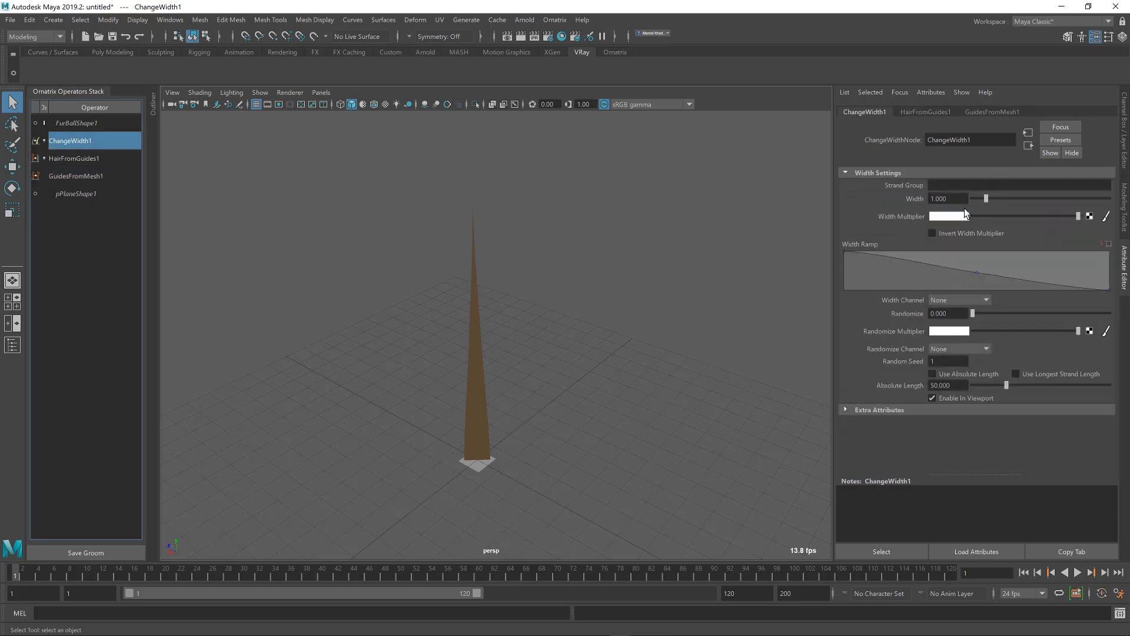
pyautogui.moveTo(985, 198); pyautogui.dragTo(975, 200)
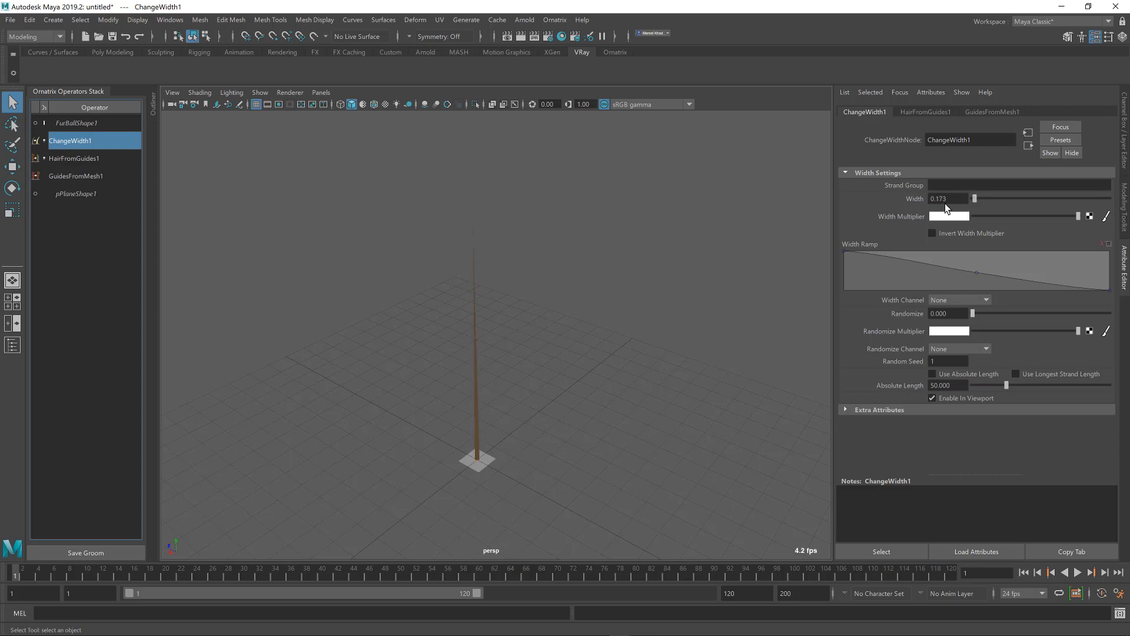
pyautogui.click(949, 199)
pyautogui.write('0.17')
pyautogui.press('Return')
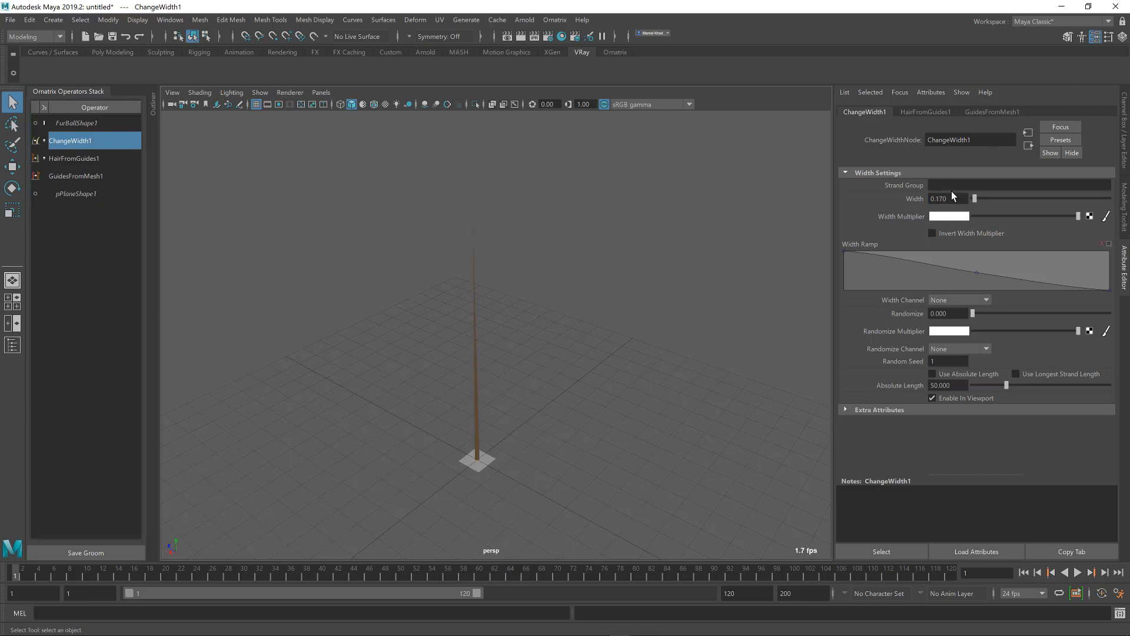
pyautogui.keyDown('alt'); pyautogui.moveTo(471, 438); pyautogui.dragTo(451, 390); pyautogui.keyUp('alt')
pyautogui.click(257, 240)
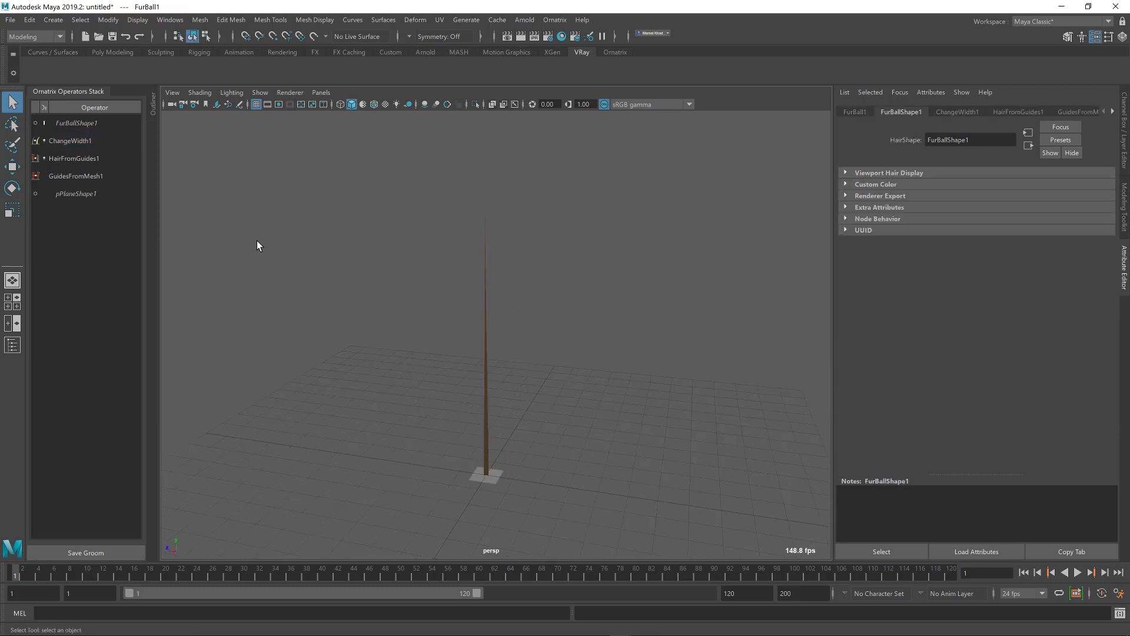
# Add a Propagation operator above ChangeWidth to generate side strands along the shaft
pyautogui.click(76, 144)
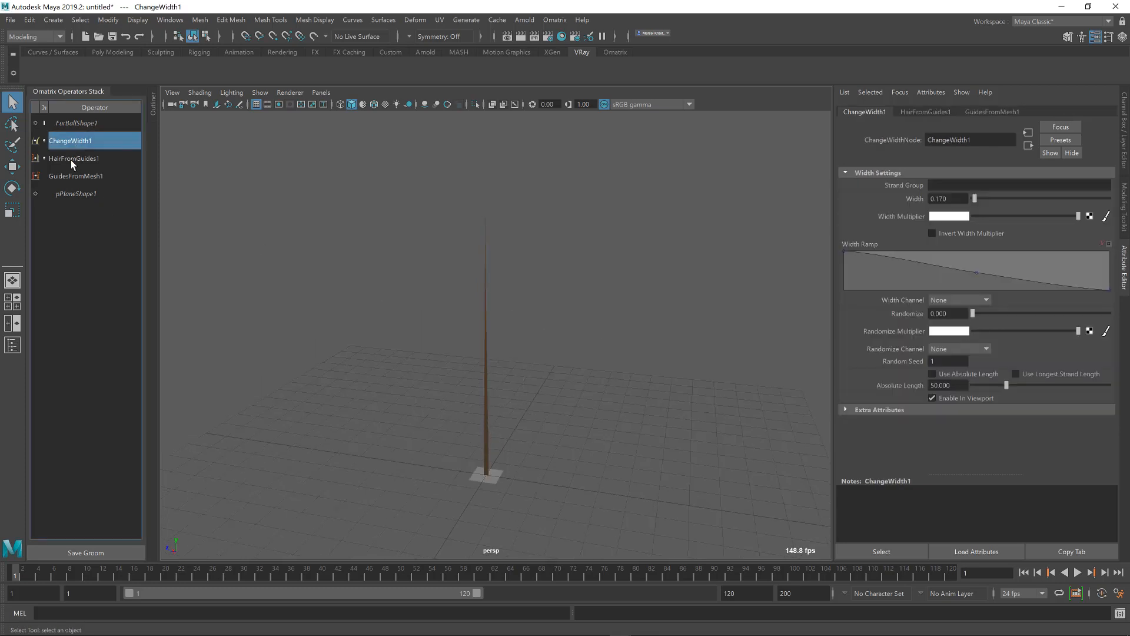
pyautogui.click(71, 160)
pyautogui.click(70, 147)
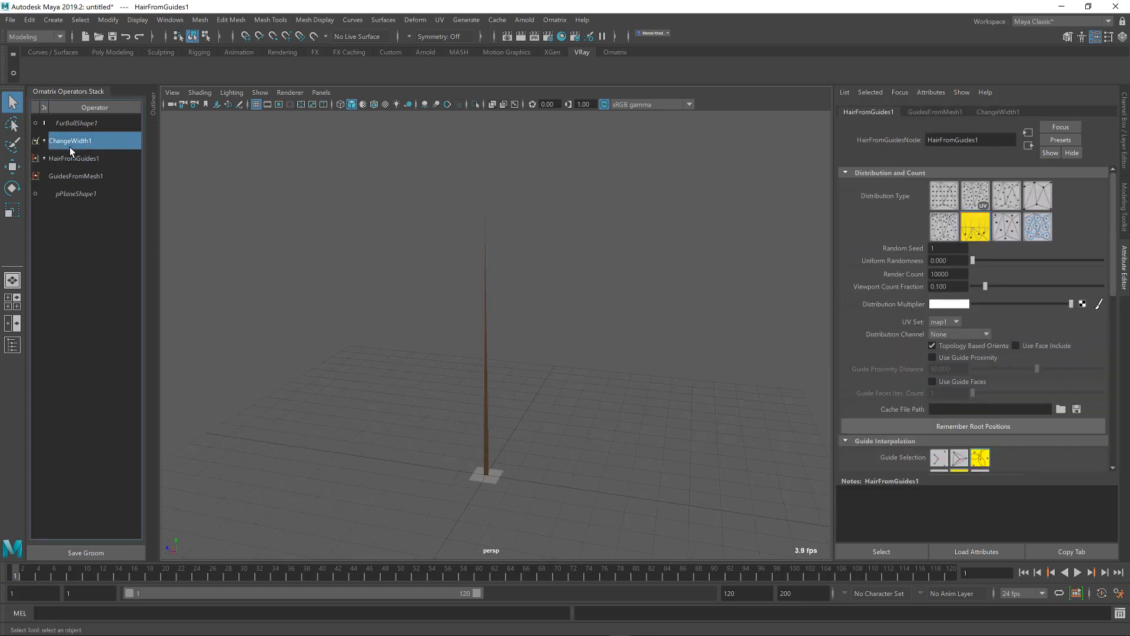
pyautogui.click(616, 52)
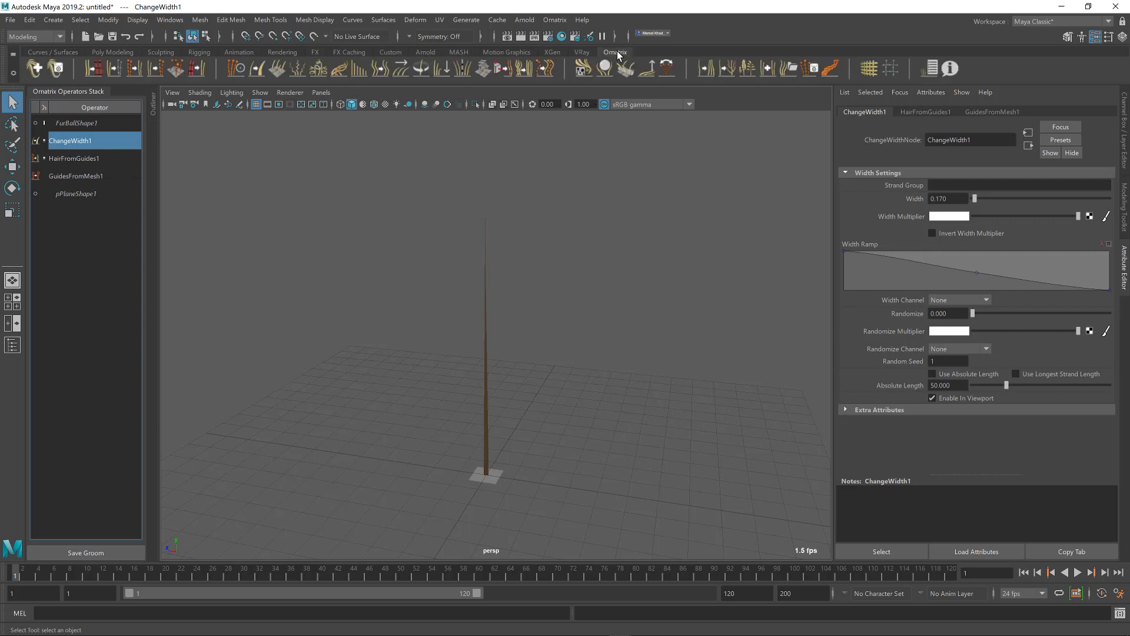
pyautogui.click(725, 73)
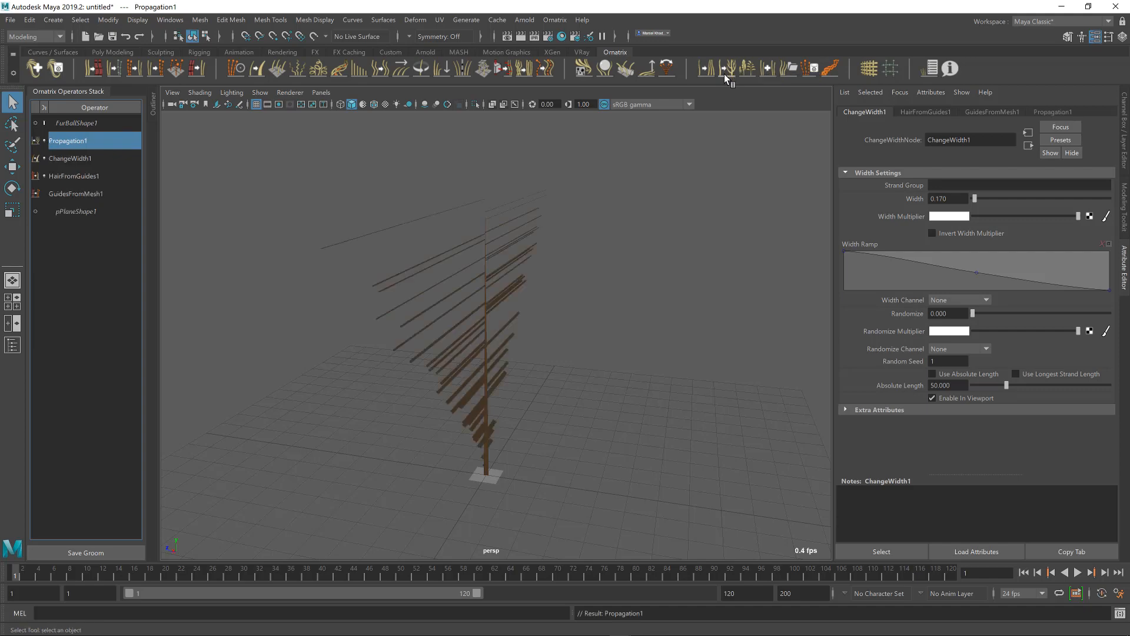
pyautogui.keyDown('alt'); pyautogui.moveTo(557, 340); pyautogui.dragTo(509, 343); pyautogui.keyUp('alt')
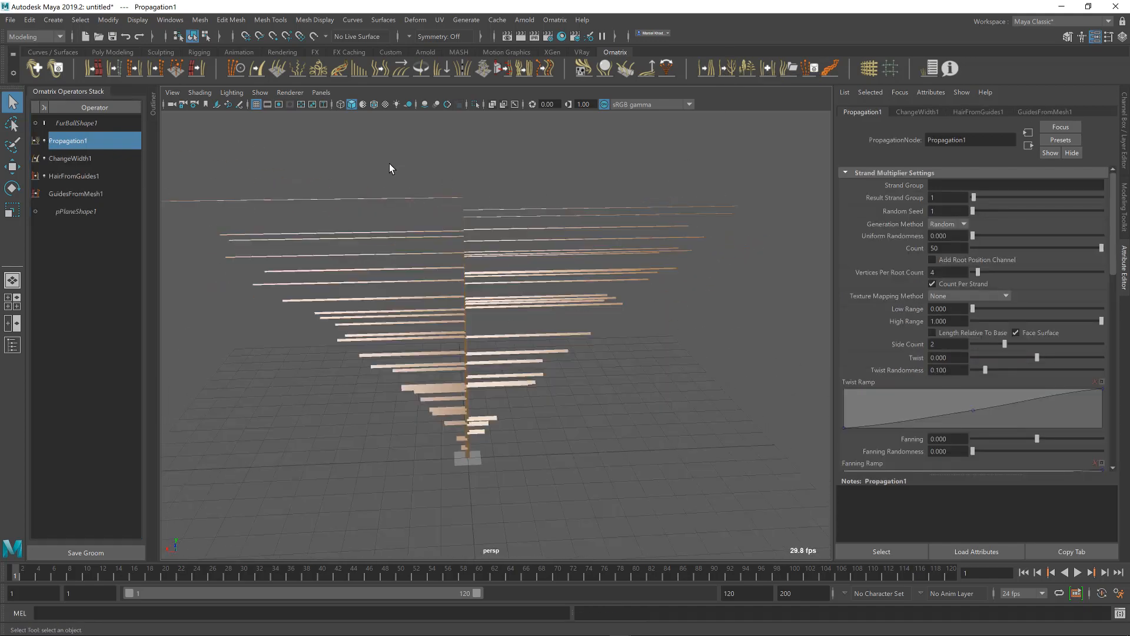
pyautogui.click(434, 283)
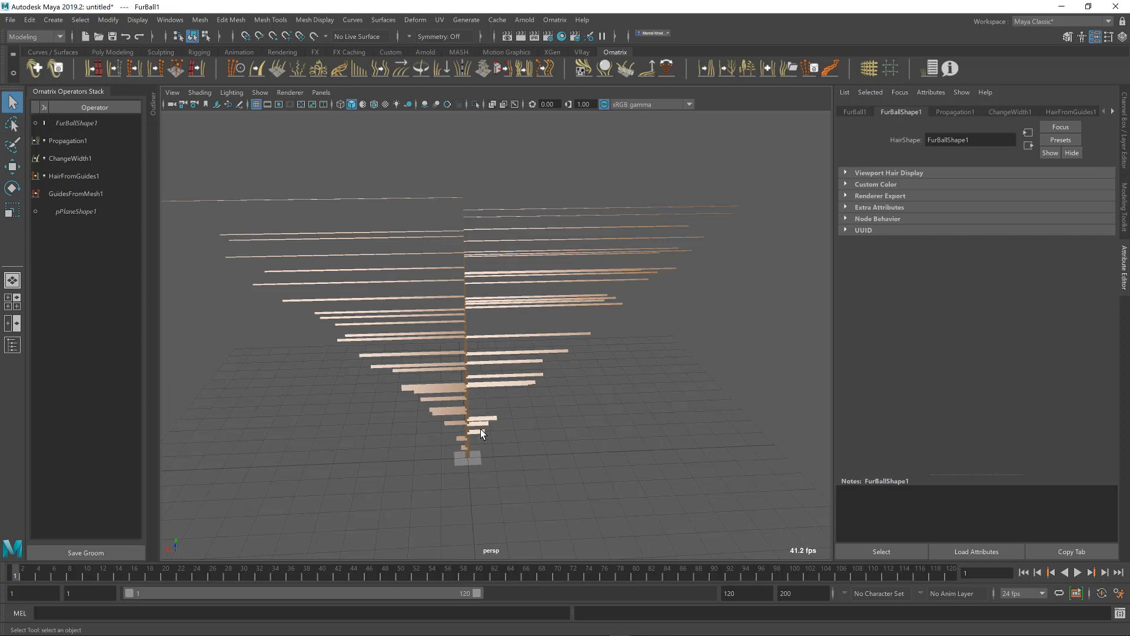
# Examine the Propagation operator's settings and compare the generated strands with the feather reference image in the browser
pyautogui.click(76, 141)
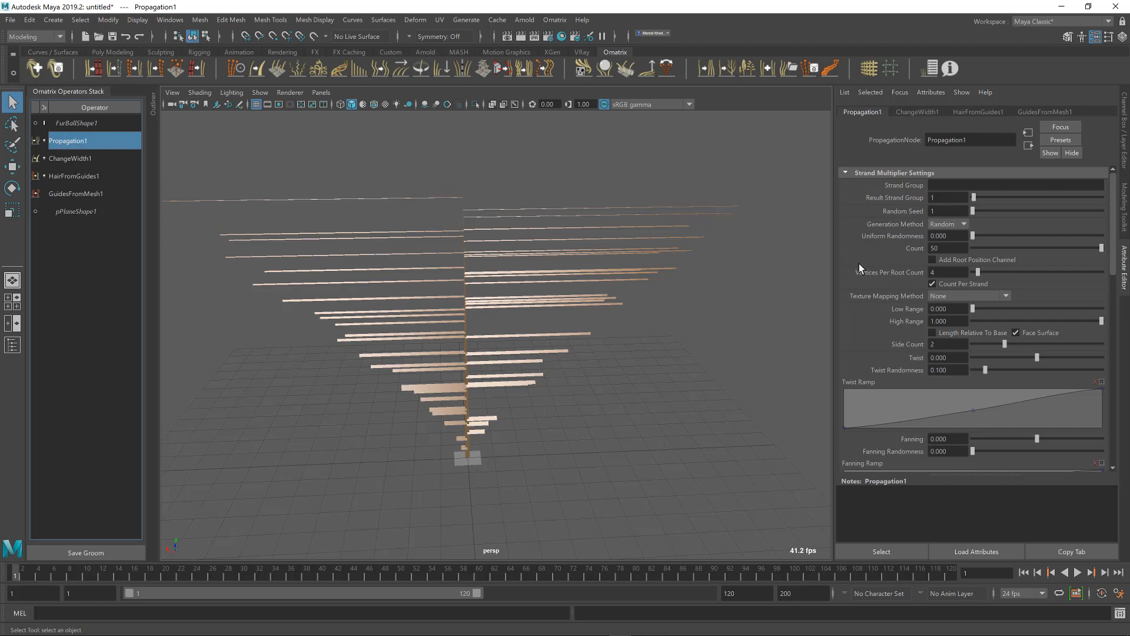
pyautogui.scroll(-2, 988, 251)
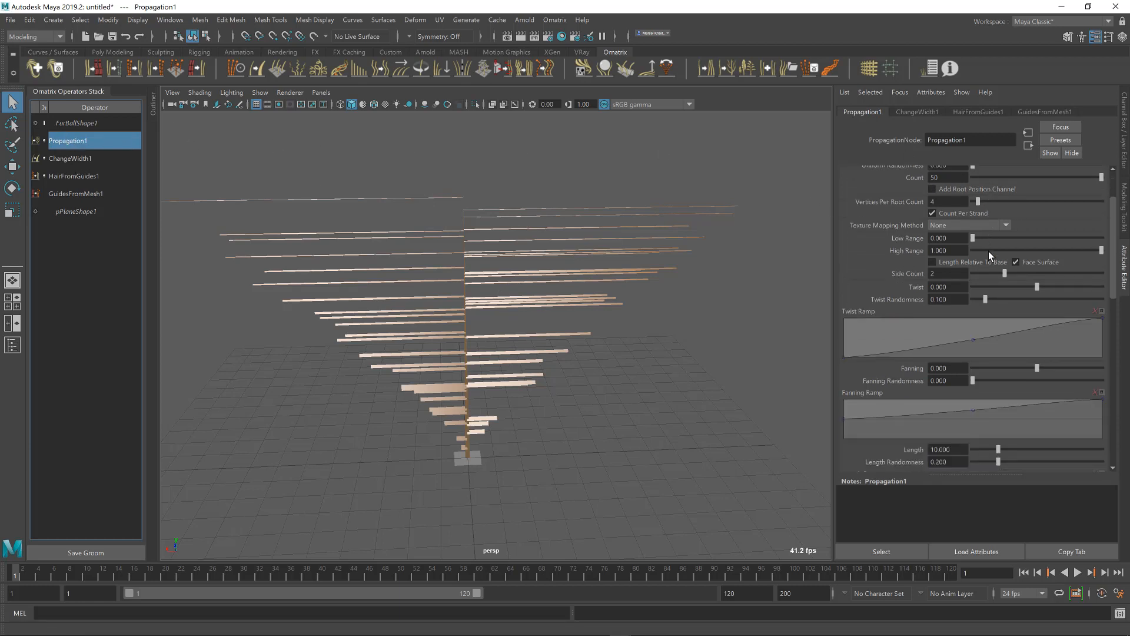
pyautogui.scroll(-12, 1009, 236)
pyautogui.scroll(3, 1013, 287)
pyautogui.moveTo(1113, 352); pyautogui.dragTo(1113, 203)
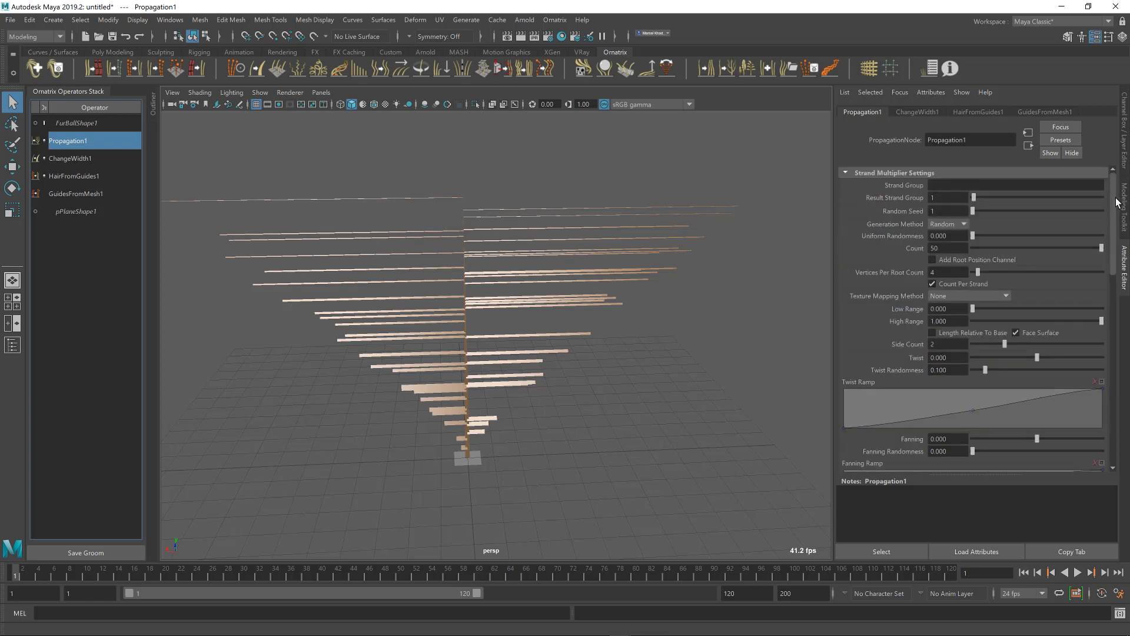
pyautogui.hotkey('alt', 'Tab')
pyautogui.moveTo(865, 341); pyautogui.dragTo(737, 338)
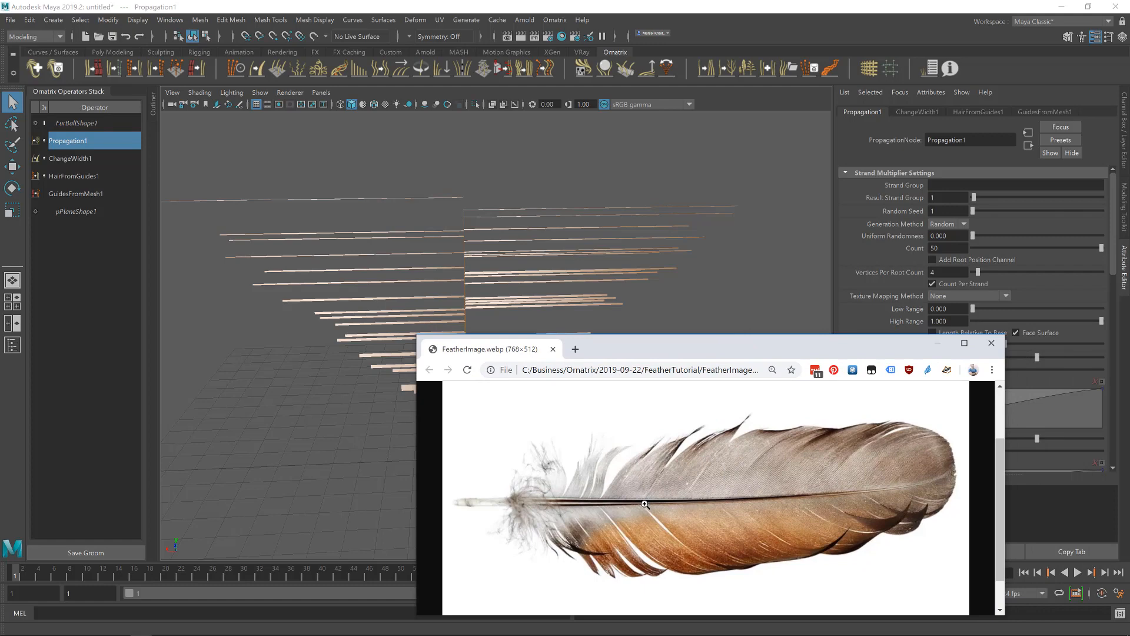
pyautogui.click(618, 11)
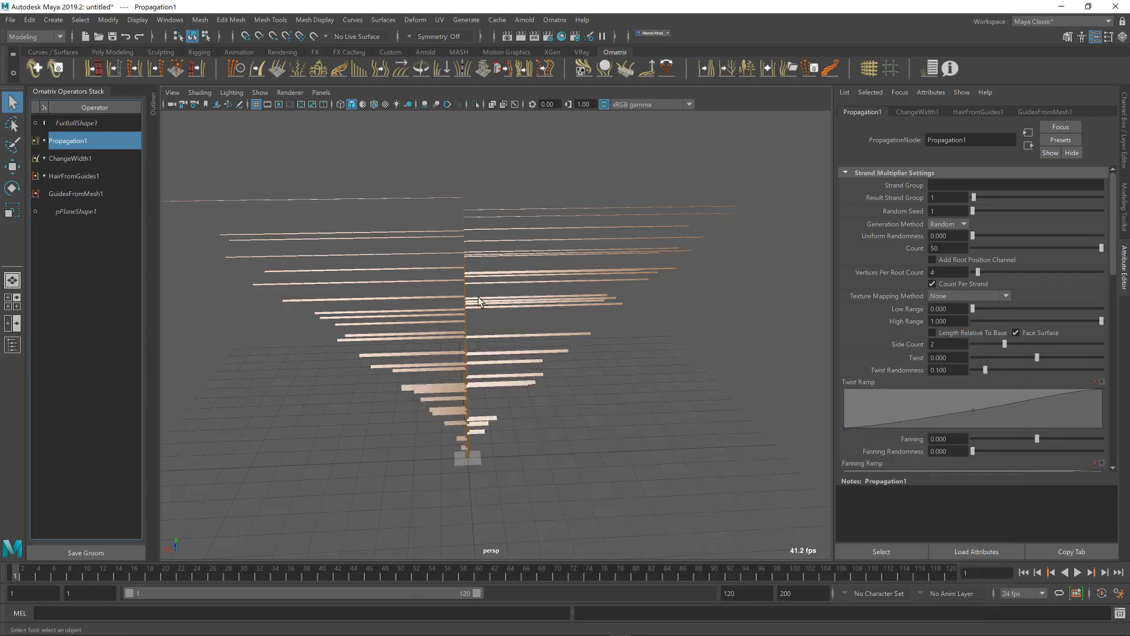
# Set the Propagation generation method to Uniform and the strand count to 200
pyautogui.click(942, 224)
pyautogui.click(948, 236)
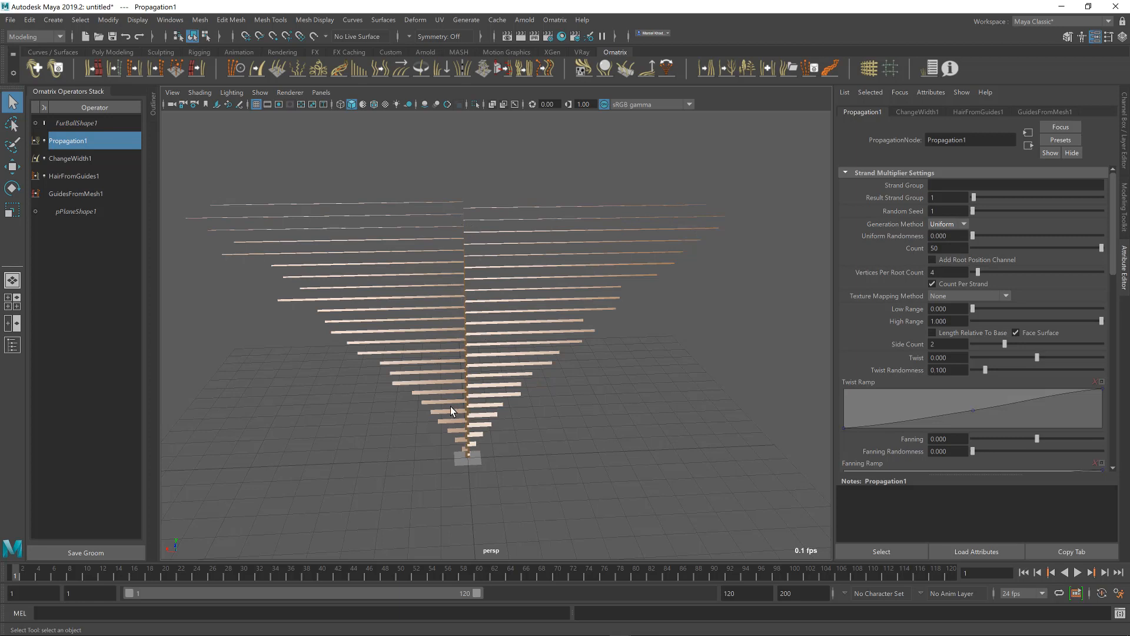
pyautogui.doubleClick(950, 247)
pyautogui.write('200')
pyautogui.press('Return')
pyautogui.keyDown('alt'); pyautogui.moveTo(611, 356); pyautogui.dragTo(604, 350); pyautogui.keyUp('alt')
# Check the feather reference image, then raise the Propagation Low Range to 0.112 so the base of the shaft stays bare
pyautogui.hotkey('alt', 'Tab')
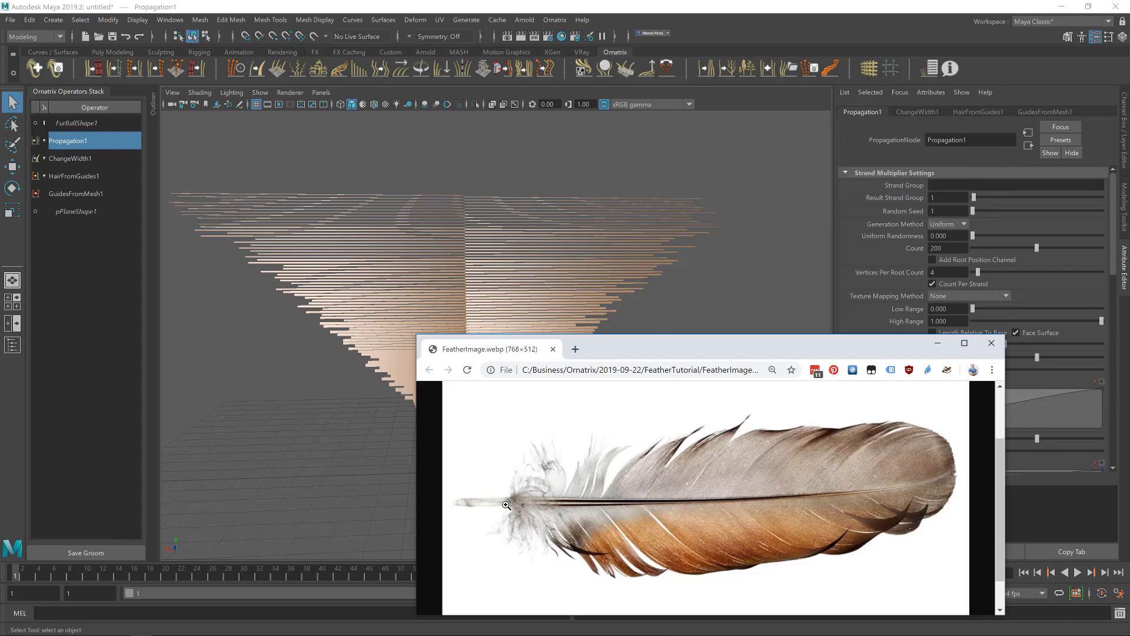
pyautogui.click(541, 12)
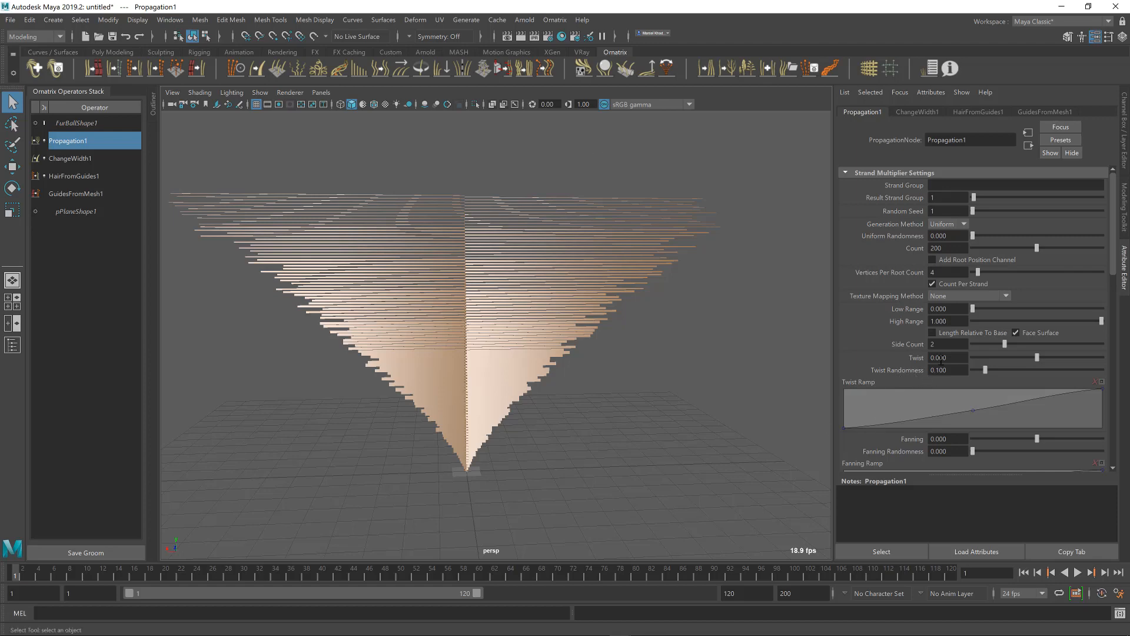
pyautogui.moveTo(972, 309); pyautogui.dragTo(987, 312)
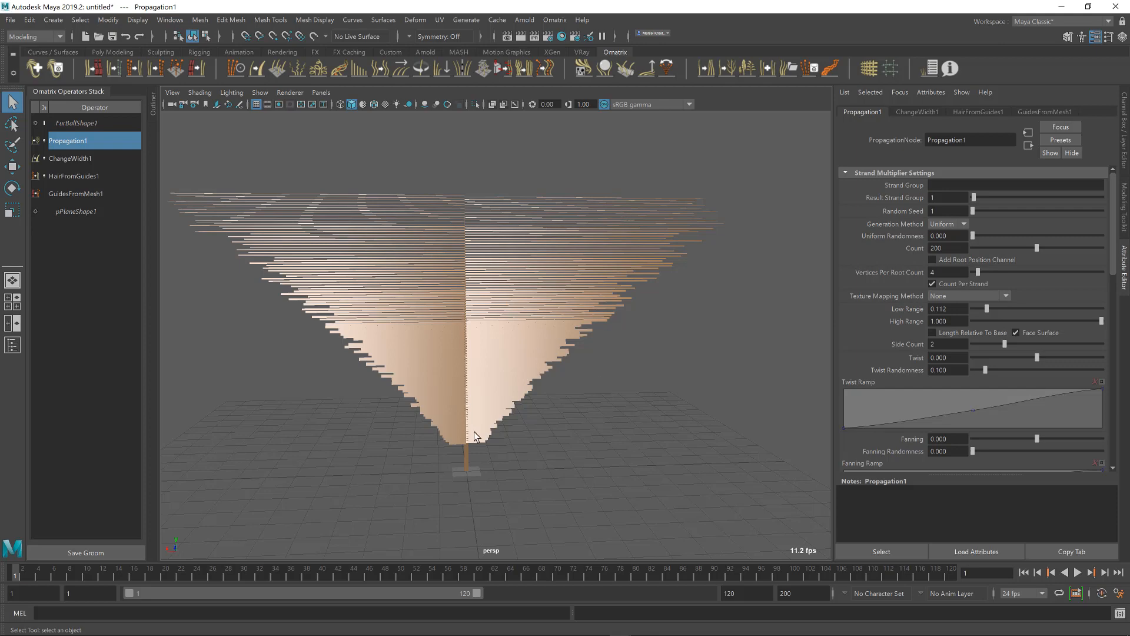
pyautogui.keyDown('alt'); pyautogui.moveTo(502, 403); pyautogui.dragTo(498, 413); pyautogui.keyUp('alt')
pyautogui.scroll(2, 504, 307)
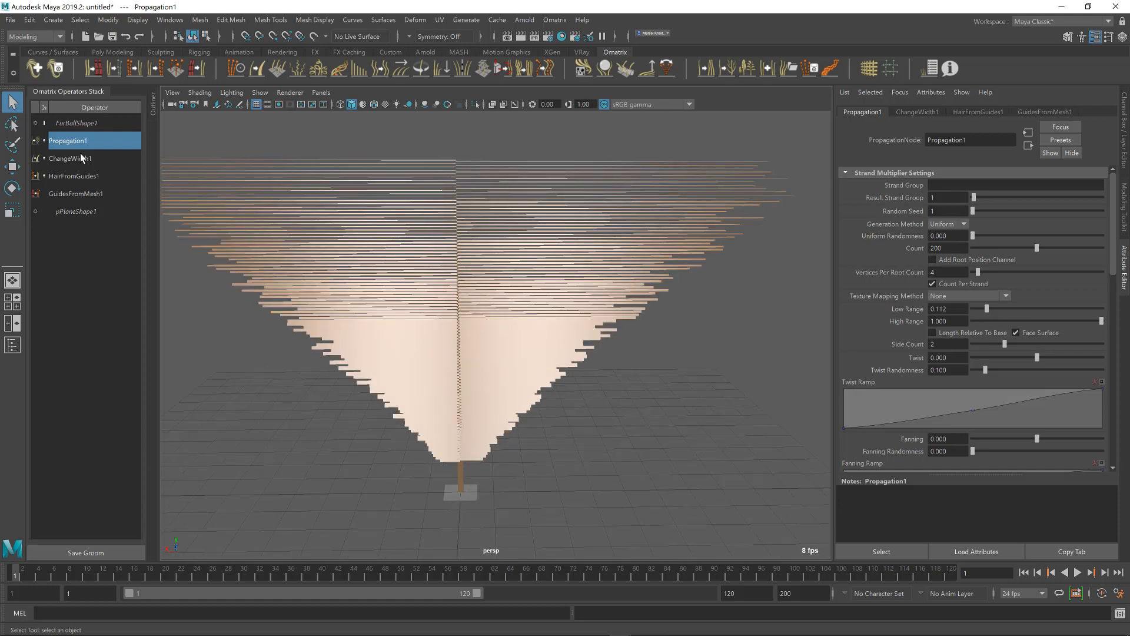
# Assign the strands generated by the Propagation operator to result strand group 2
pyautogui.click(941, 197)
pyautogui.write('2')
pyautogui.click(945, 212)
# Add a second ChangeWidth operator above Propagation and limit it to strand group 2
pyautogui.click(252, 67)
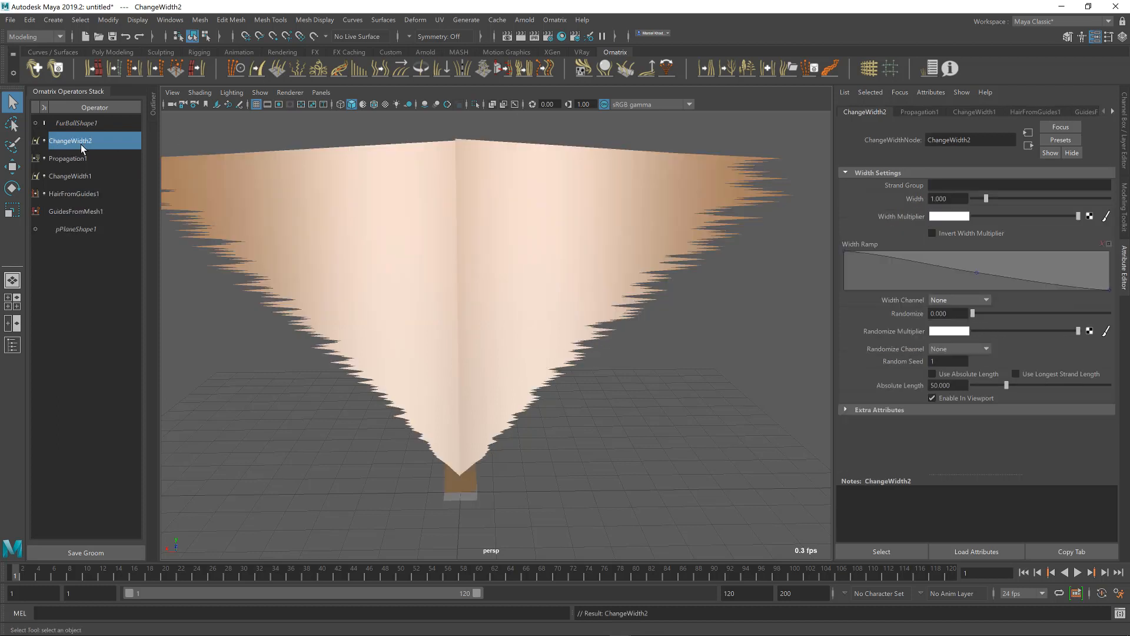
pyautogui.click(943, 185)
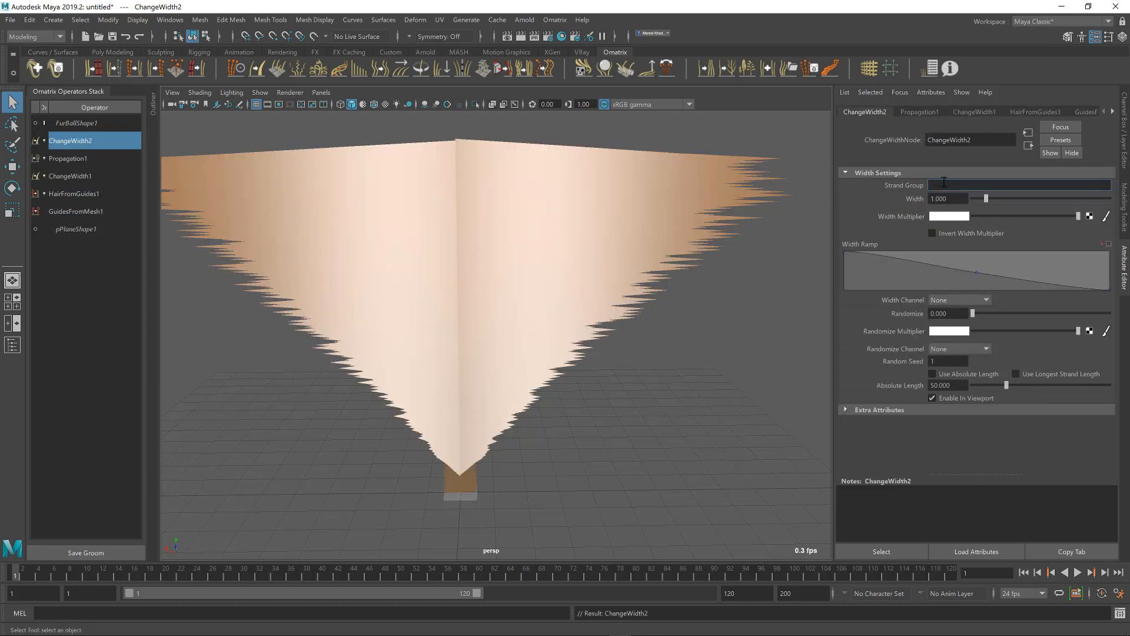
pyautogui.write('2')
pyautogui.press('Return')
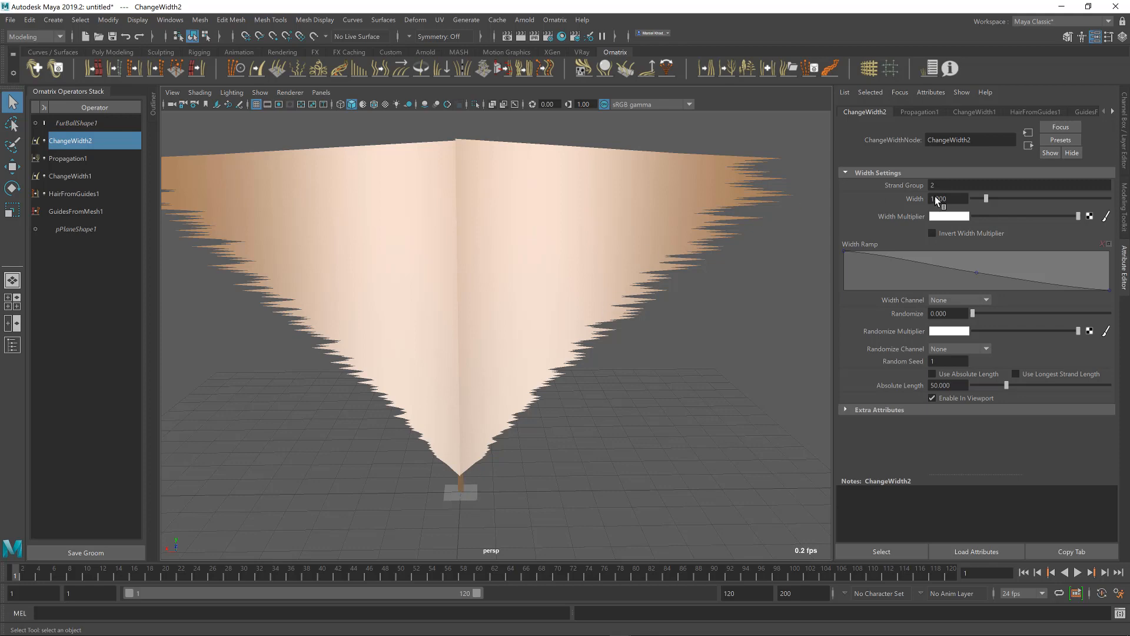
# Thin the barbs by setting the second ChangeWidth operator's width to 0.05
pyautogui.moveTo(987, 198); pyautogui.dragTo(961, 201)
pyautogui.write('5')
pyautogui.press('Return')
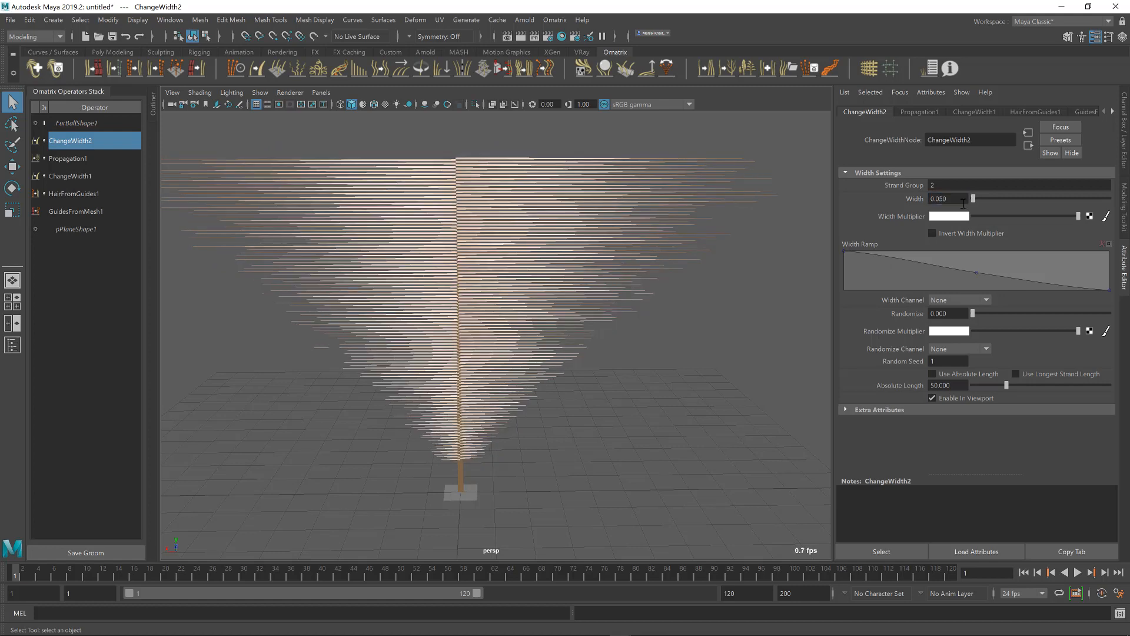
pyautogui.keyDown('alt'); pyautogui.moveTo(598, 371); pyautogui.dragTo(600, 363); pyautogui.keyUp('alt')
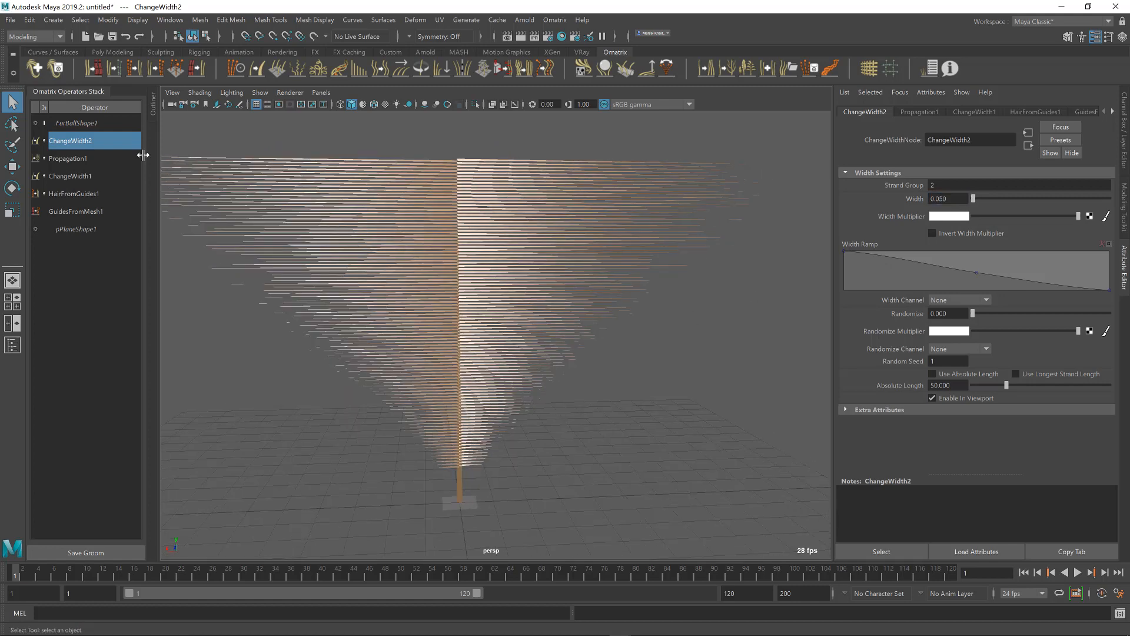
# Compare the barbs with the reference image, and set the Propagation length to about 7.973 and length randomness to about 0.289
pyautogui.click(87, 160)
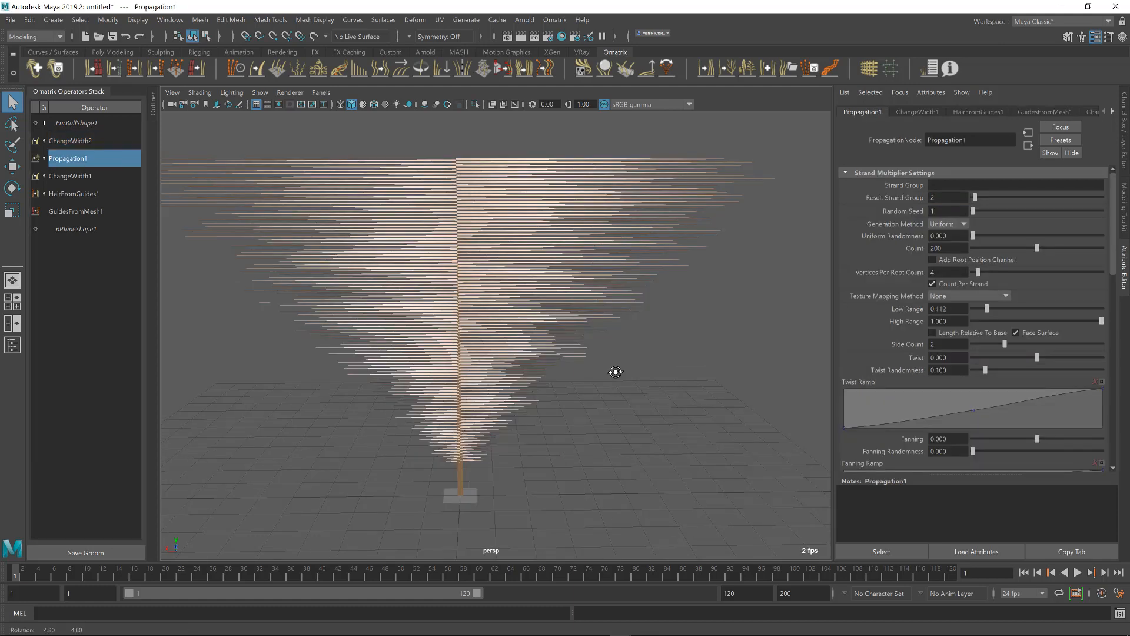
pyautogui.hotkey('alt', 'Tab')
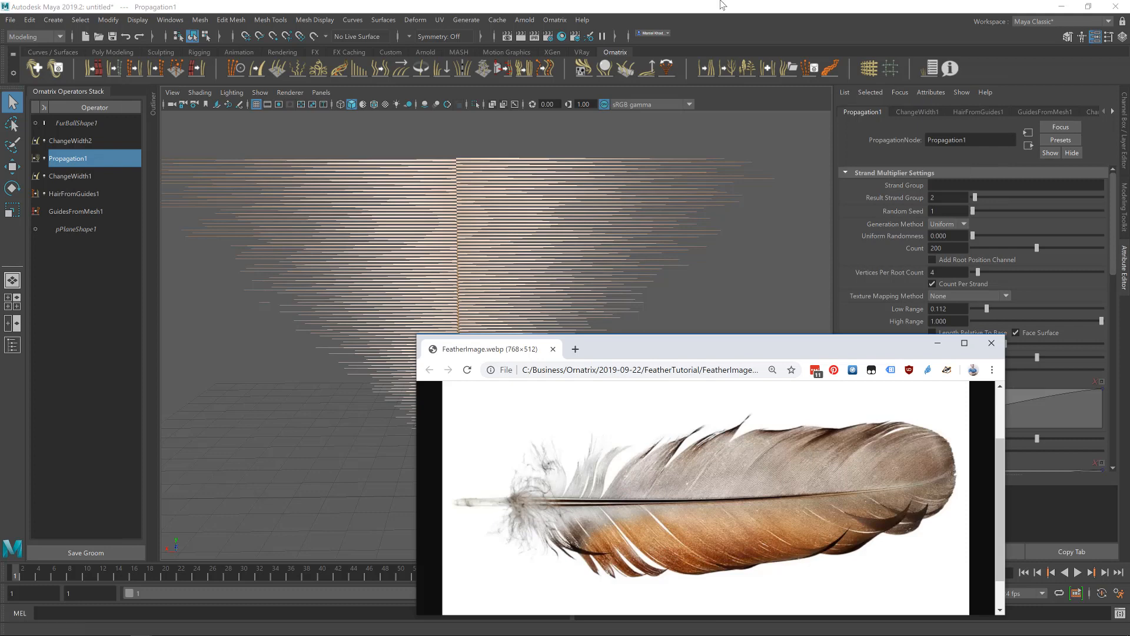
pyautogui.click(975, 330)
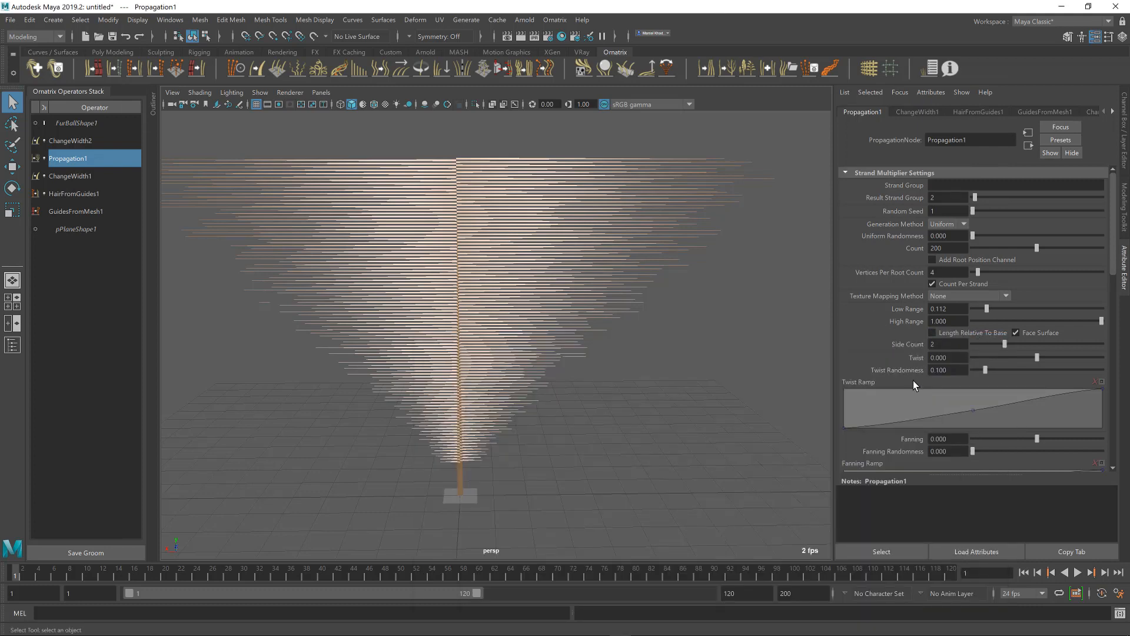
pyautogui.scroll(-5, 893, 349)
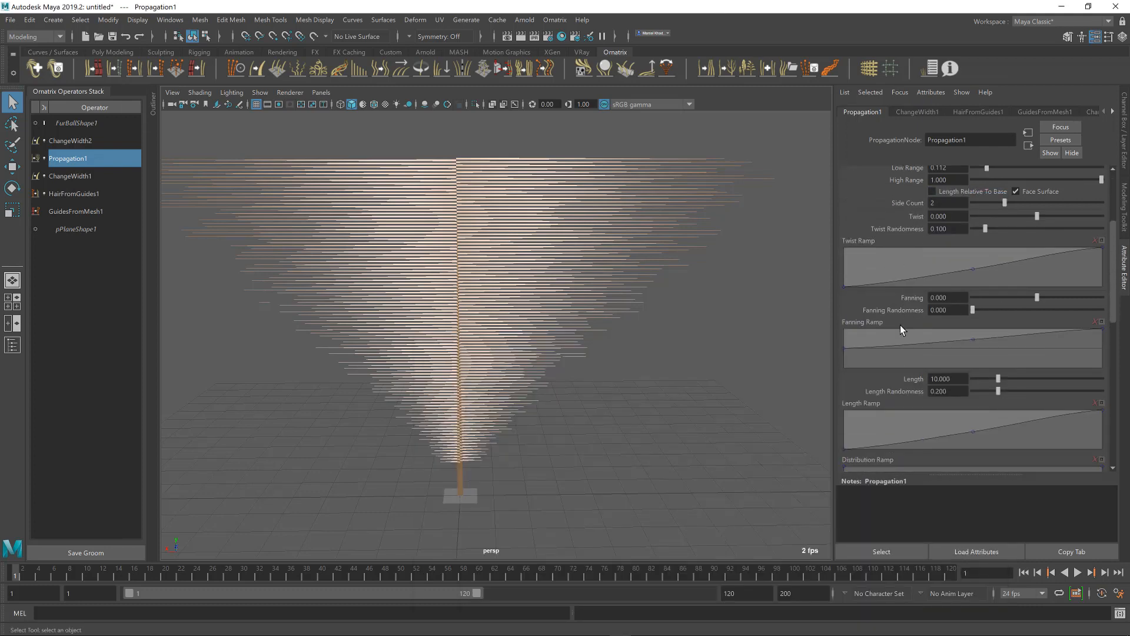
pyautogui.moveTo(997, 324)
pyautogui.mouseDown()
pyautogui.moveTo(995, 334)
pyautogui.moveTo(1076, 339)
pyautogui.moveTo(1009, 342)
pyautogui.mouseUp()
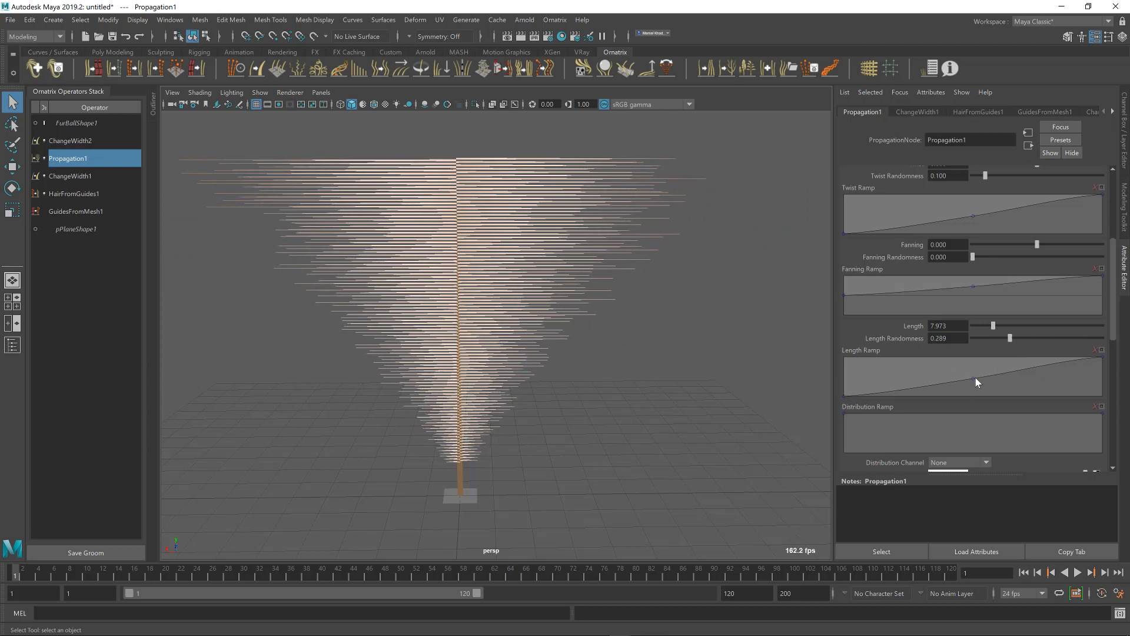
# Shape the Length Ramp with points near (0.22, 0.21), (0.86, 0.29) and (1.00, 0.19), and set length to 7.745 with randomness 0.071
pyautogui.moveTo(974, 381); pyautogui.dragTo(967, 372)
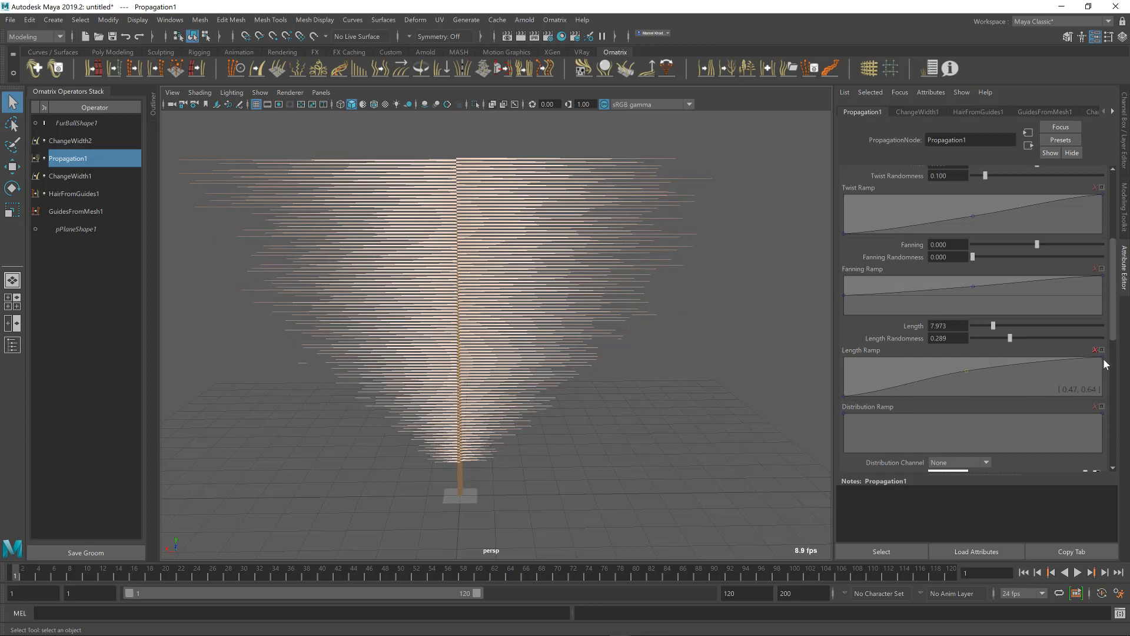
pyautogui.moveTo(1102, 358); pyautogui.dragTo(1104, 389)
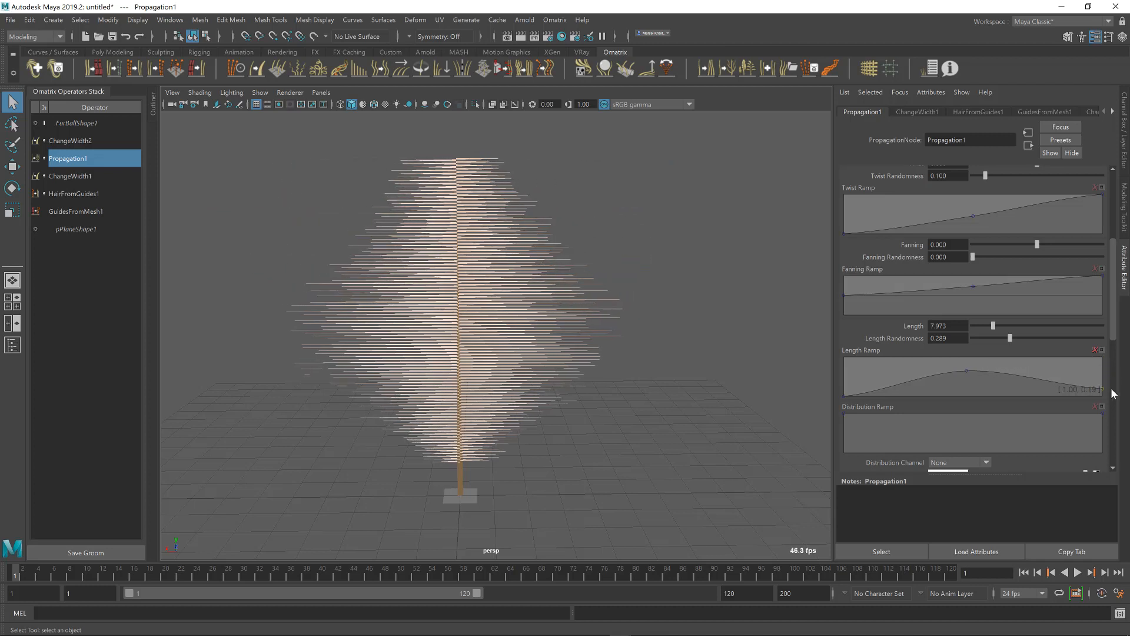
pyautogui.moveTo(966, 369); pyautogui.dragTo(1058, 383)
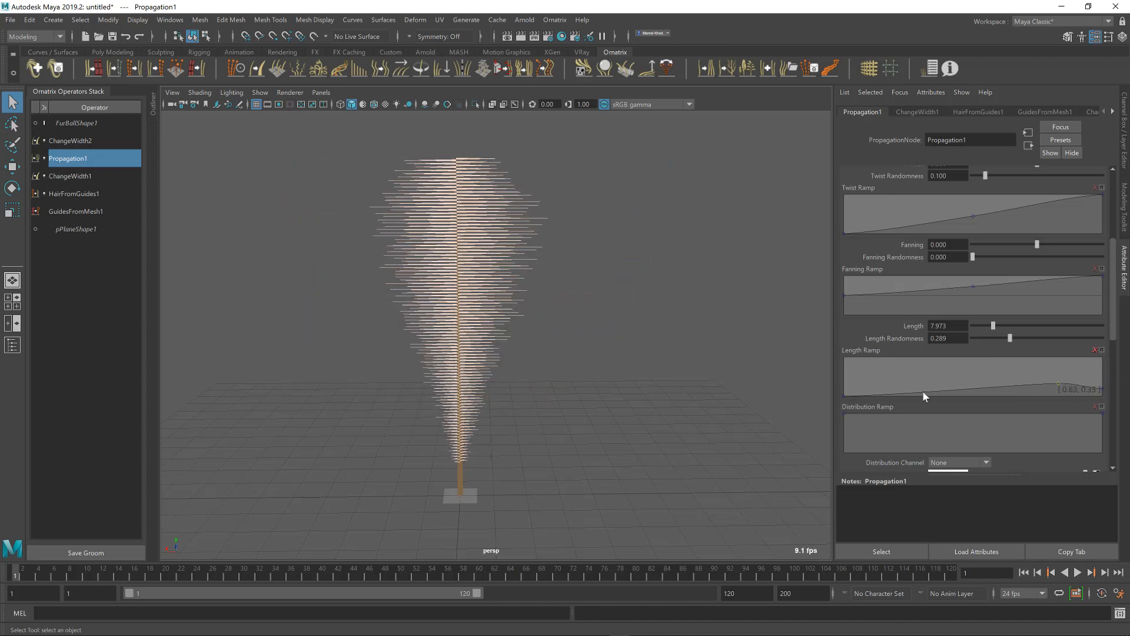
pyautogui.moveTo(922, 391)
pyautogui.mouseDown()
pyautogui.moveTo(885, 384)
pyautogui.moveTo(902, 388)
pyautogui.mouseUp()
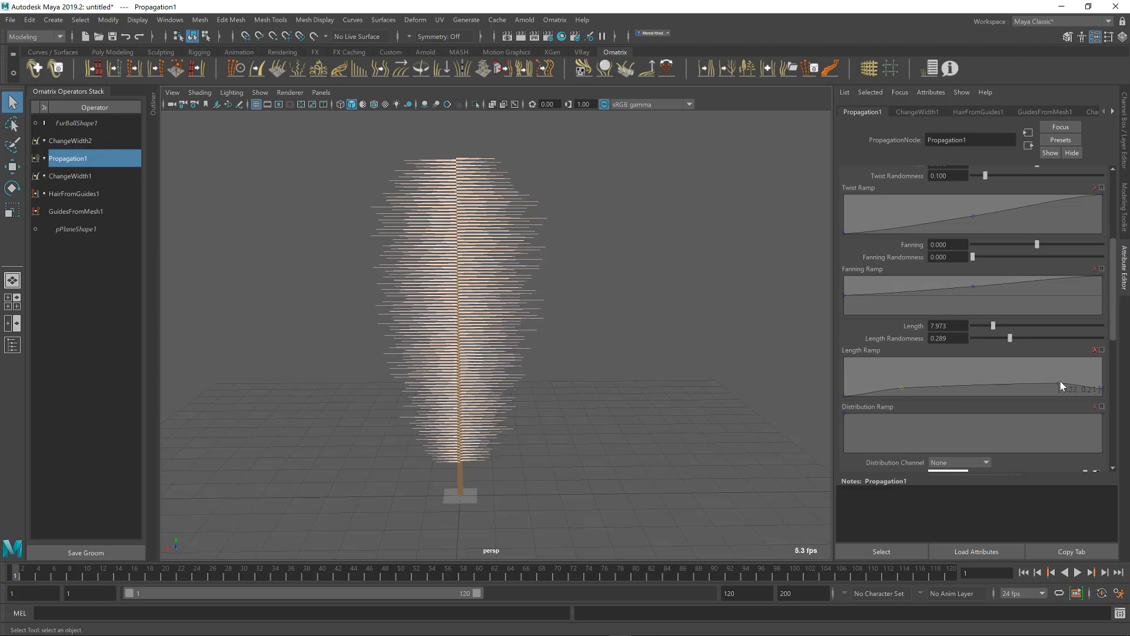
pyautogui.moveTo(1058, 383); pyautogui.dragTo(1068, 384)
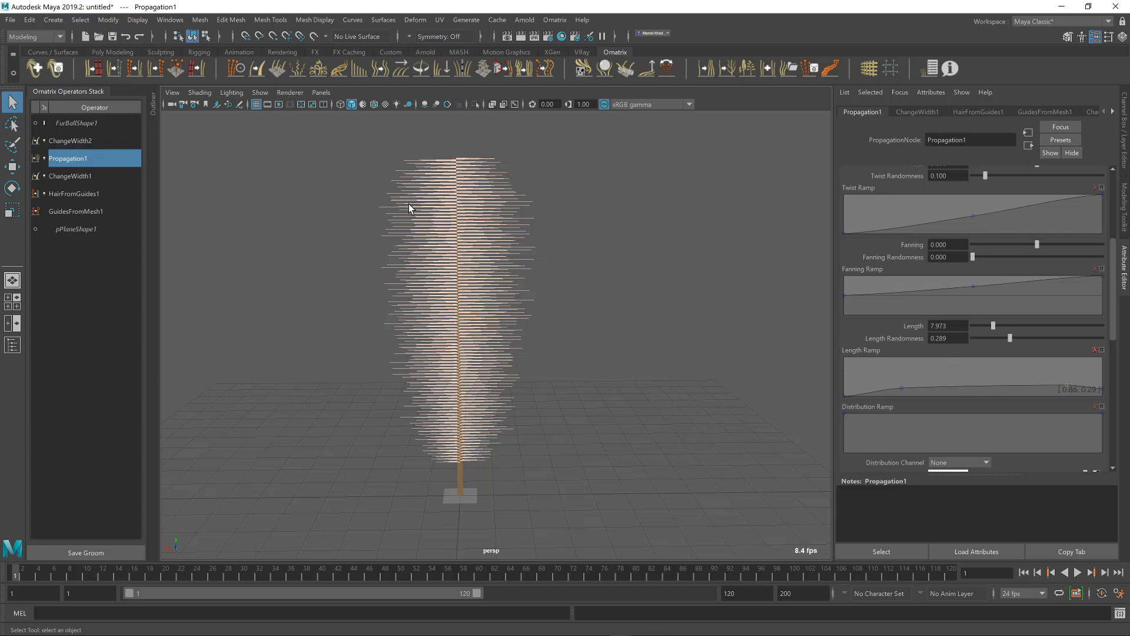
pyautogui.moveTo(1013, 340); pyautogui.dragTo(992, 325)
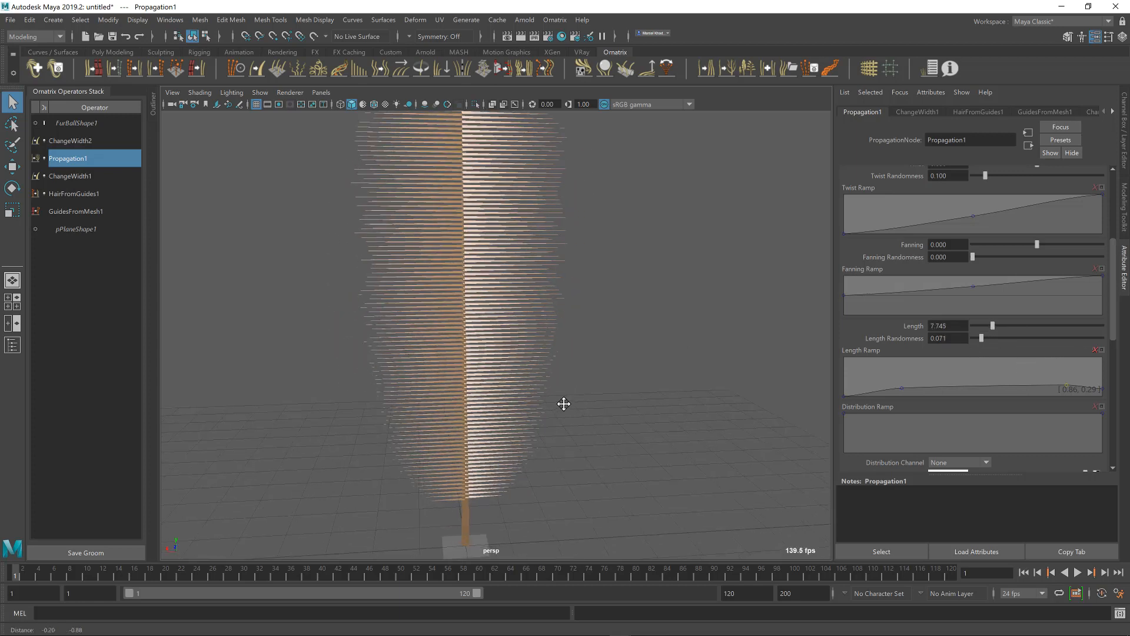
# Consult the feather reference image and angle the barbs toward the tip by setting Propagation fanning to about -0.608
pyautogui.hotkey('alt', 'Tab')
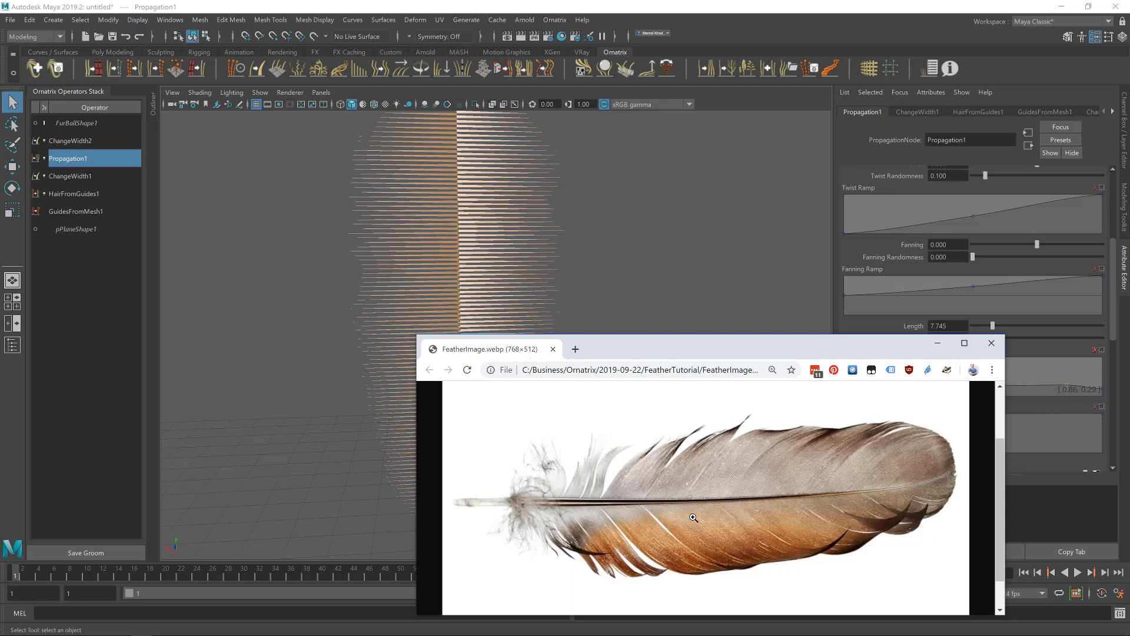
pyautogui.click(521, 6)
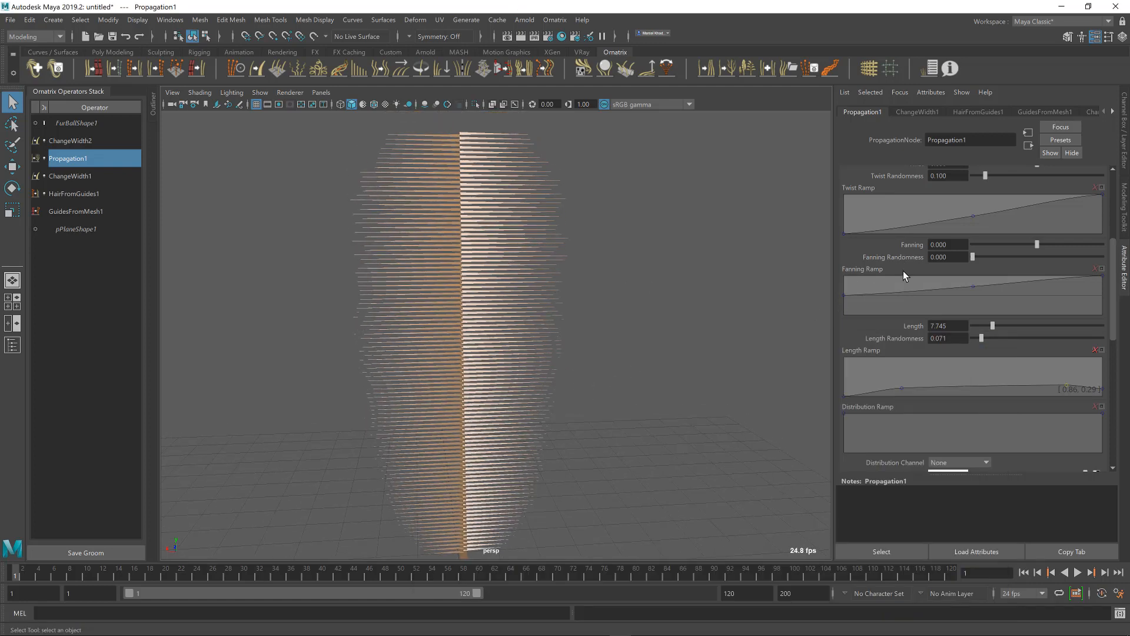
pyautogui.scroll(3, 904, 271)
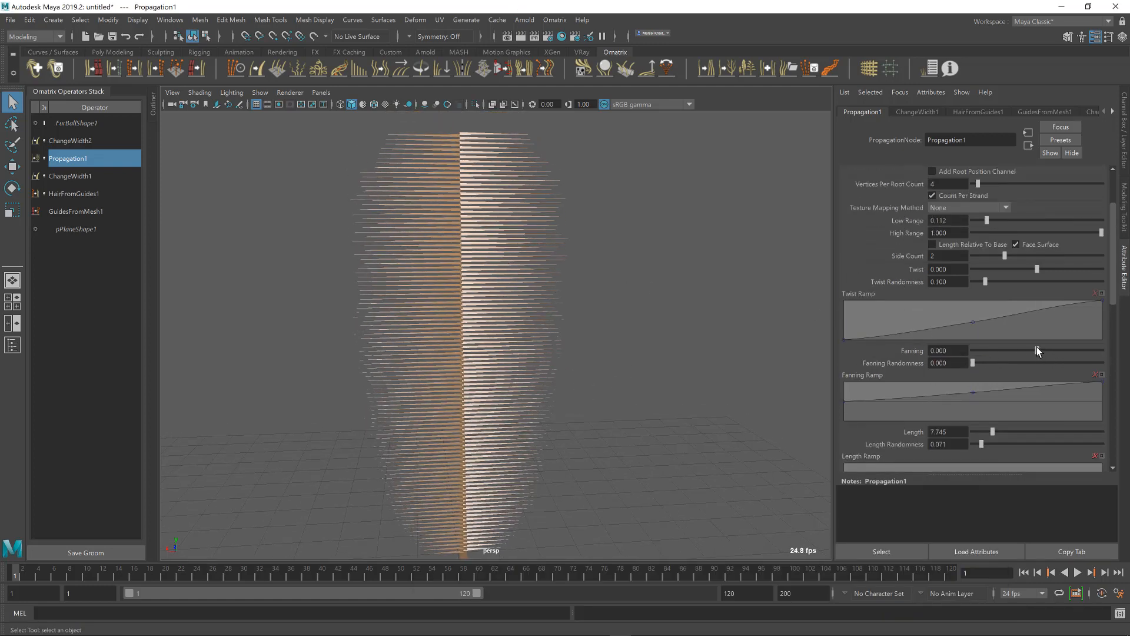
pyautogui.moveTo(1037, 347); pyautogui.dragTo(998, 358)
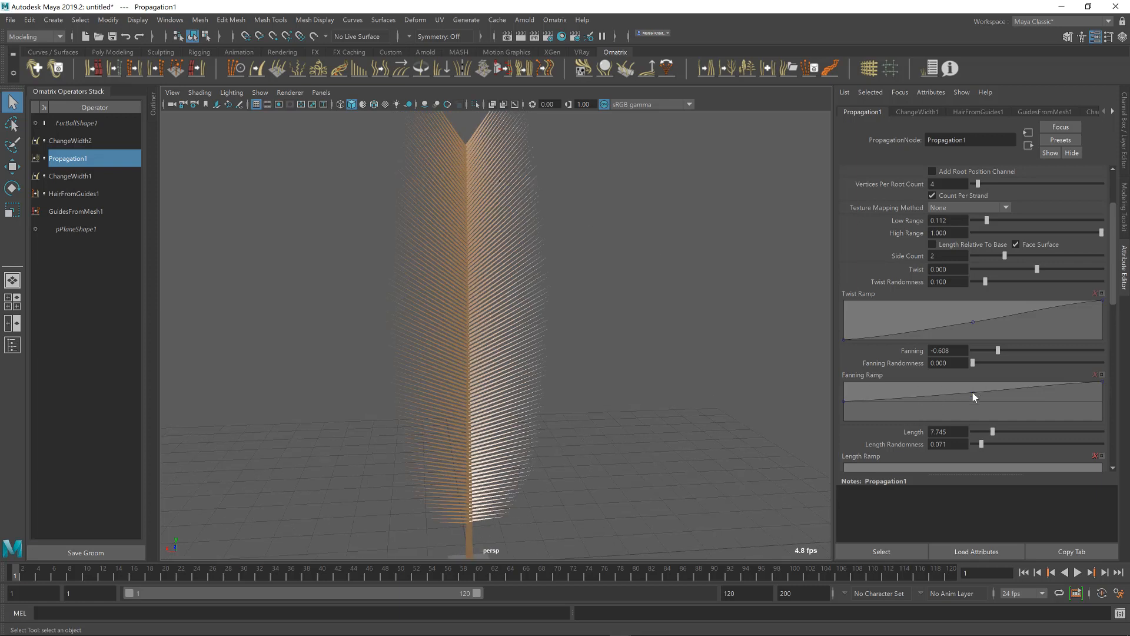
# Adjust the Fanning Ramp by moving its middle point to position 0.45 and its start point to value 0.21
pyautogui.moveTo(972, 392)
pyautogui.mouseDown()
pyautogui.moveTo(946, 387)
pyautogui.moveTo(960, 391)
pyautogui.mouseUp()
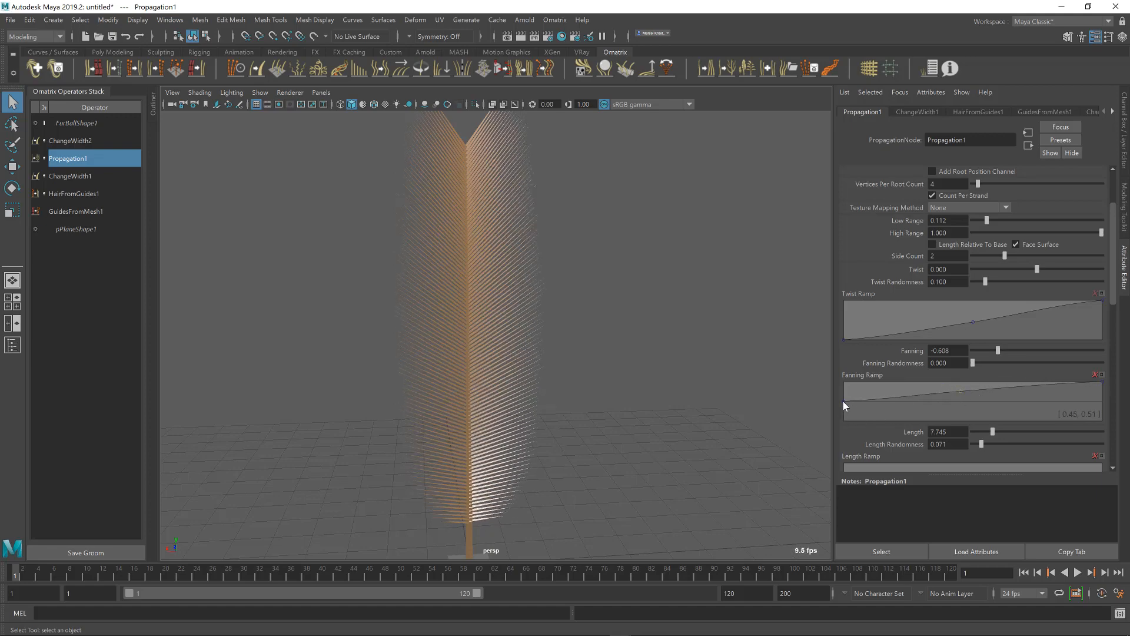
pyautogui.moveTo(843, 400); pyautogui.dragTo(833, 395)
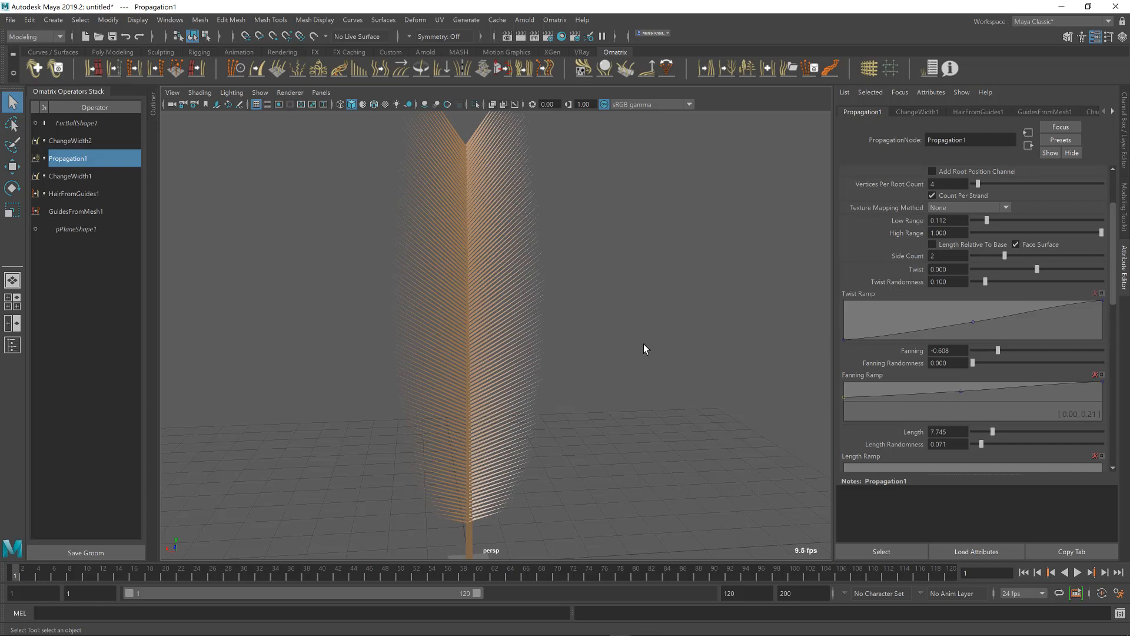
pyautogui.keyDown('alt'); pyautogui.moveTo(644, 344); pyautogui.dragTo(572, 285); pyautogui.keyUp('alt')
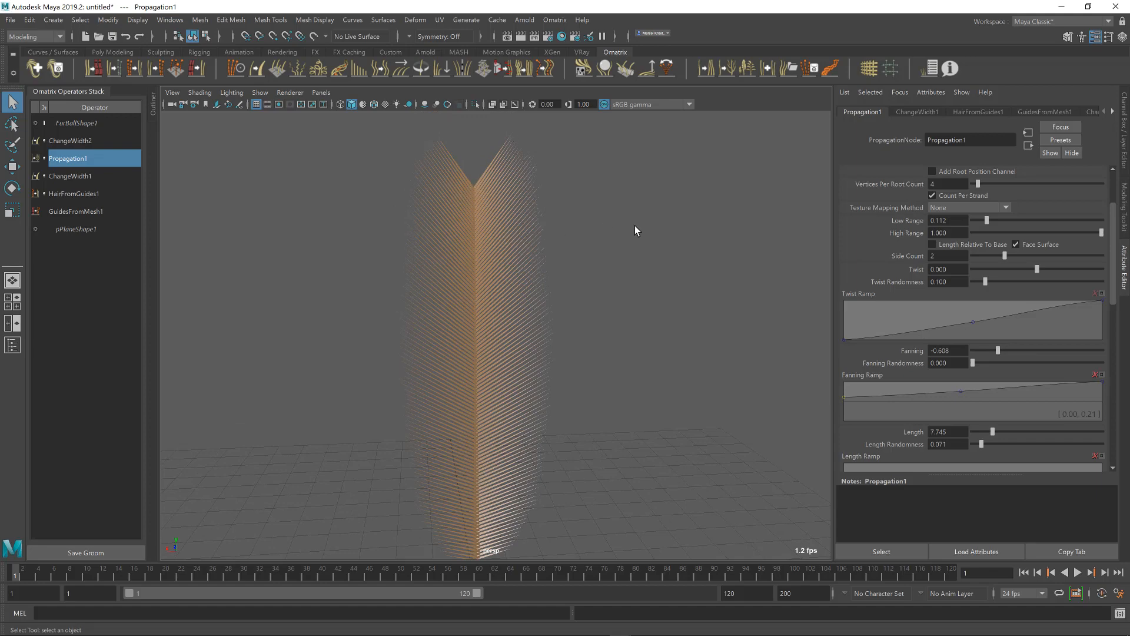
# Compare the feather tip with the reference image and refine the Propagation fanning to -0.640
pyautogui.hotkey('alt', 'Tab')
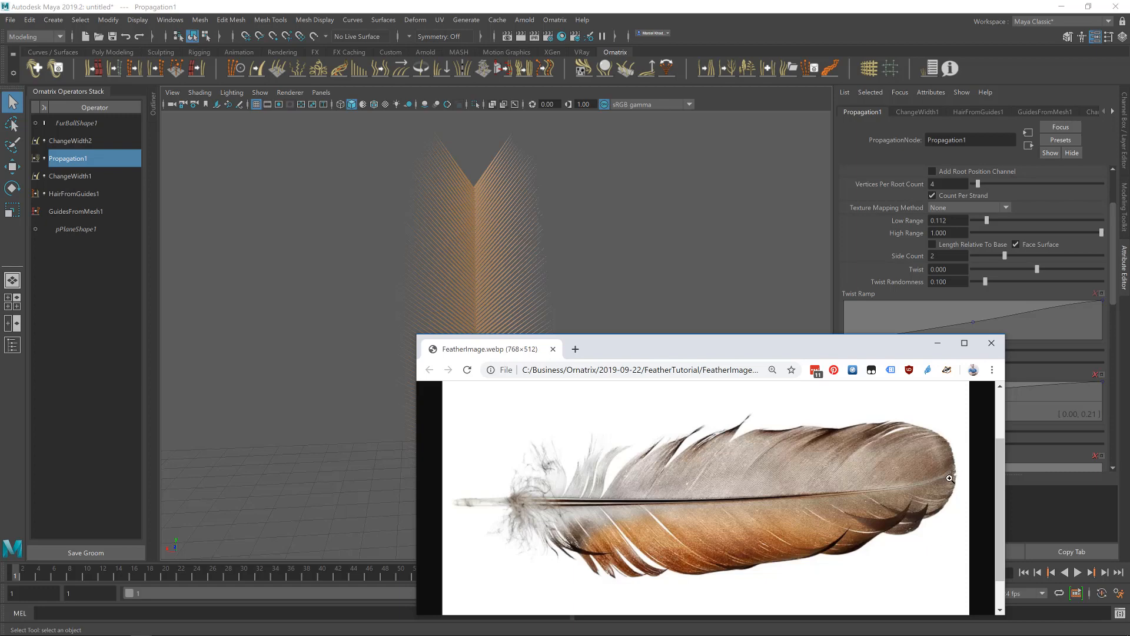
pyautogui.click(530, 12)
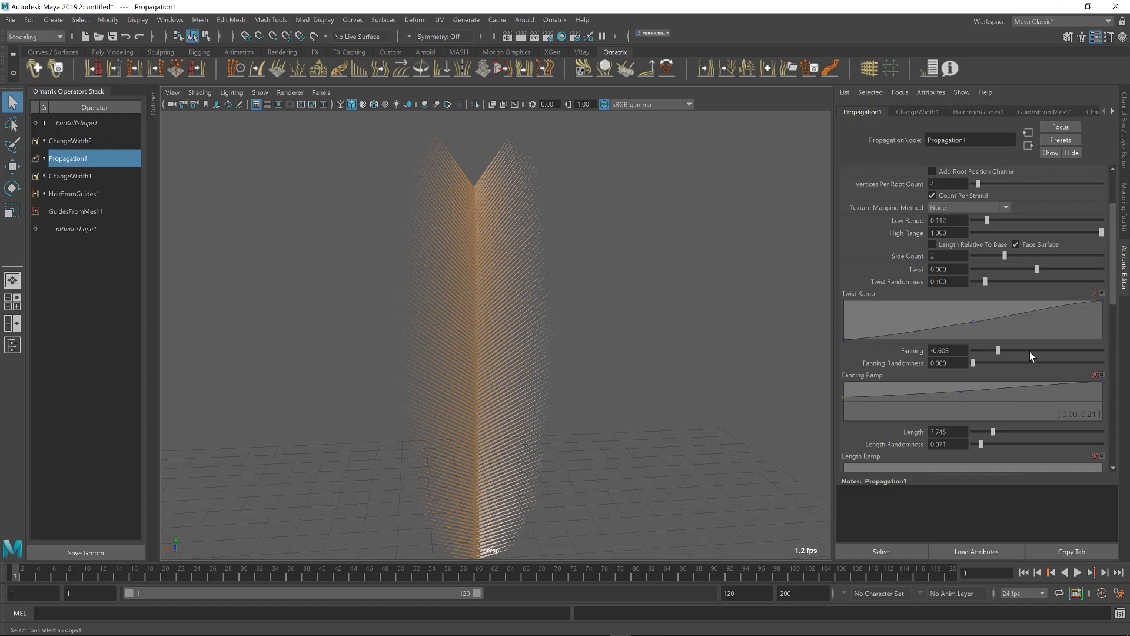
pyautogui.moveTo(998, 348); pyautogui.dragTo(995, 347)
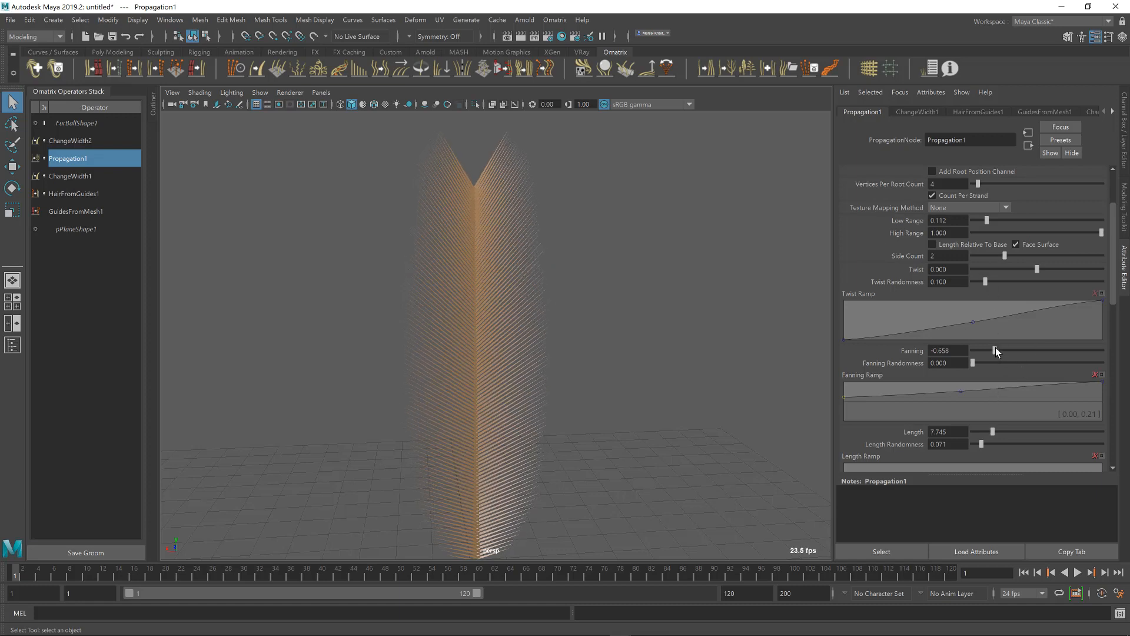
# Raise the Length Ramp's two inner points to about 0.8 and 0.9, and reduce the Propagation length to 2.278
pyautogui.scroll(-5, 981, 398)
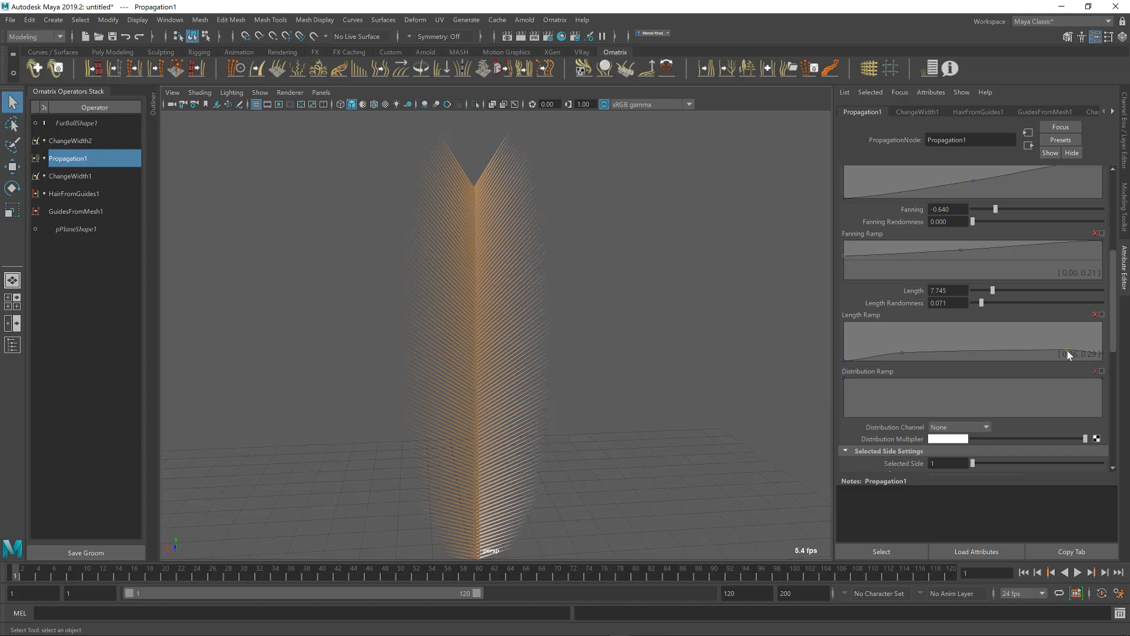
pyautogui.moveTo(1067, 348); pyautogui.dragTo(1064, 326)
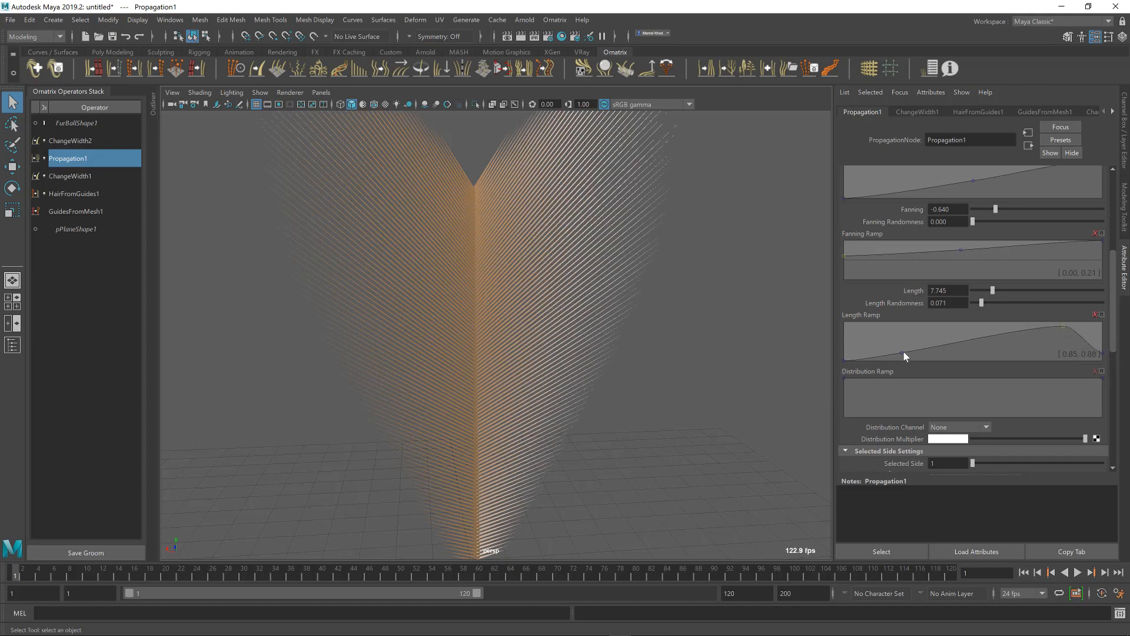
pyautogui.moveTo(902, 352); pyautogui.dragTo(904, 327)
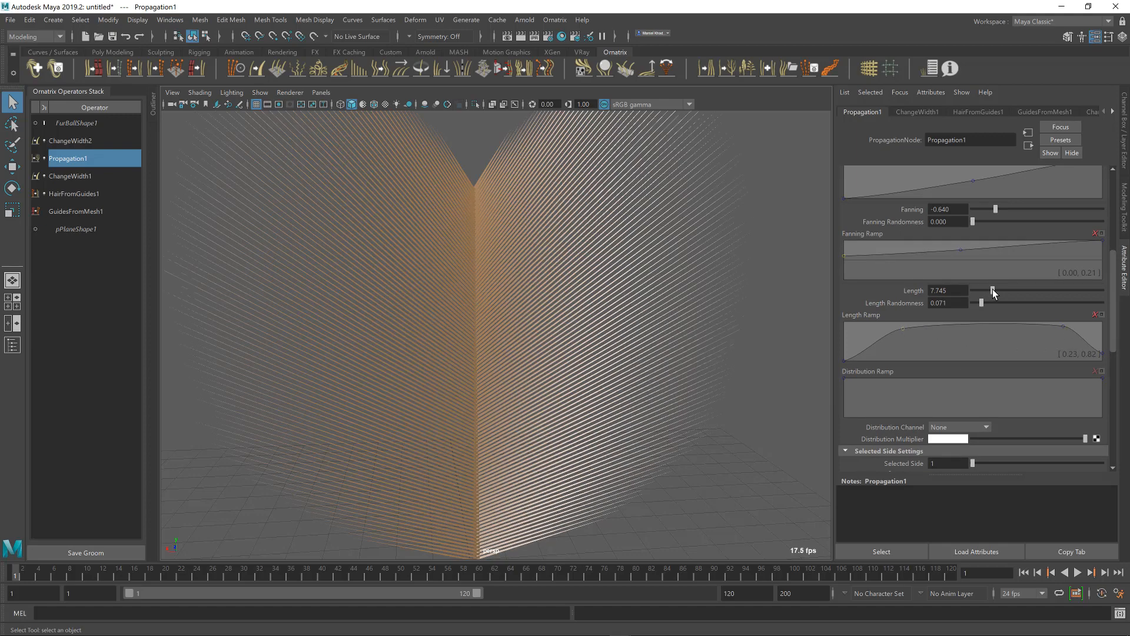
pyautogui.moveTo(993, 290); pyautogui.dragTo(979, 289)
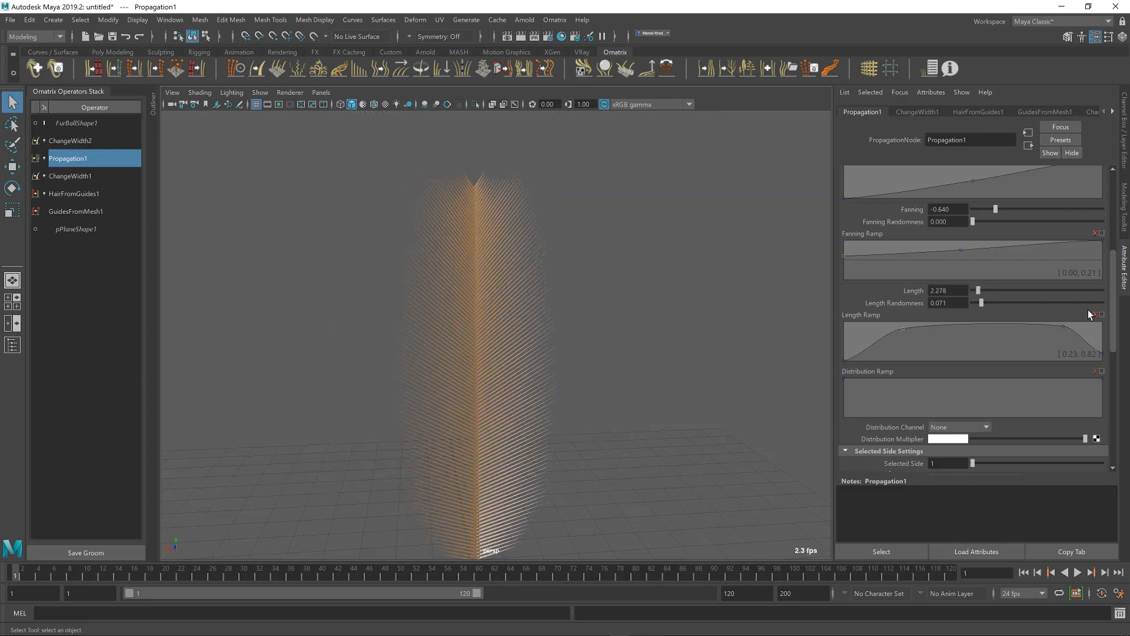
# Taper the feather tip by lowering the Length Ramp's end point to 0.01 and easing the curve before it
pyautogui.moveTo(1087, 340); pyautogui.dragTo(1105, 361)
pyautogui.rightClick(1086, 341)
pyautogui.click(1103, 357)
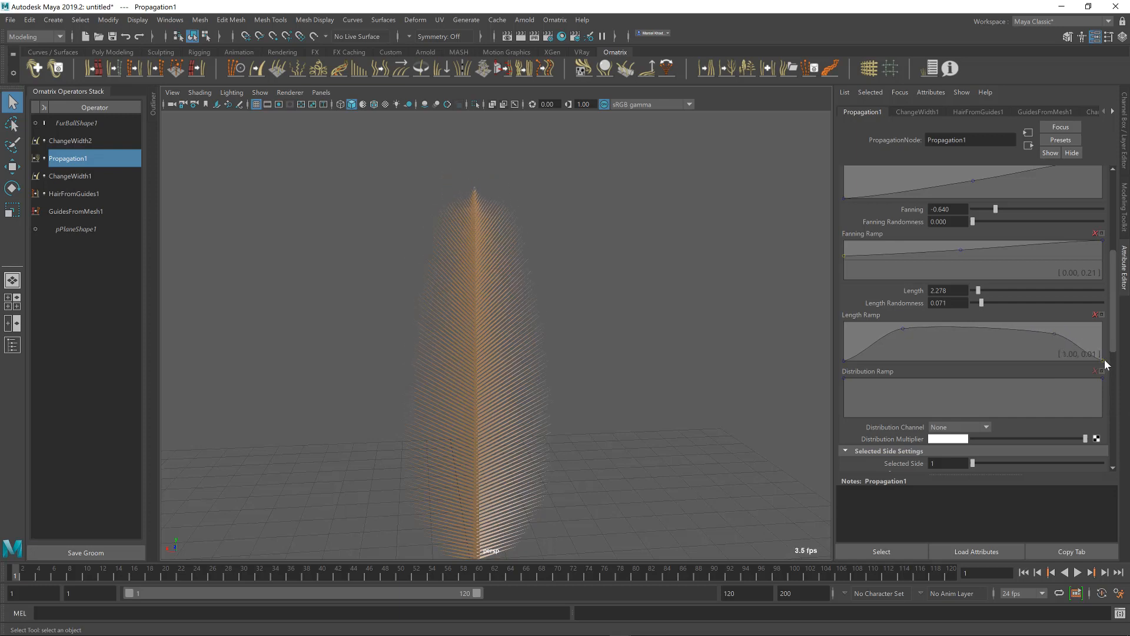
# Round off the Length Ramp by moving its late inner point closer to the end, adding another before it, and lowering the first to 0.64
pyautogui.click(1053, 335)
pyautogui.rightClick(1052, 338)
pyautogui.click(1042, 338)
pyautogui.rightClick(1042, 338)
pyautogui.rightClick(1042, 338)
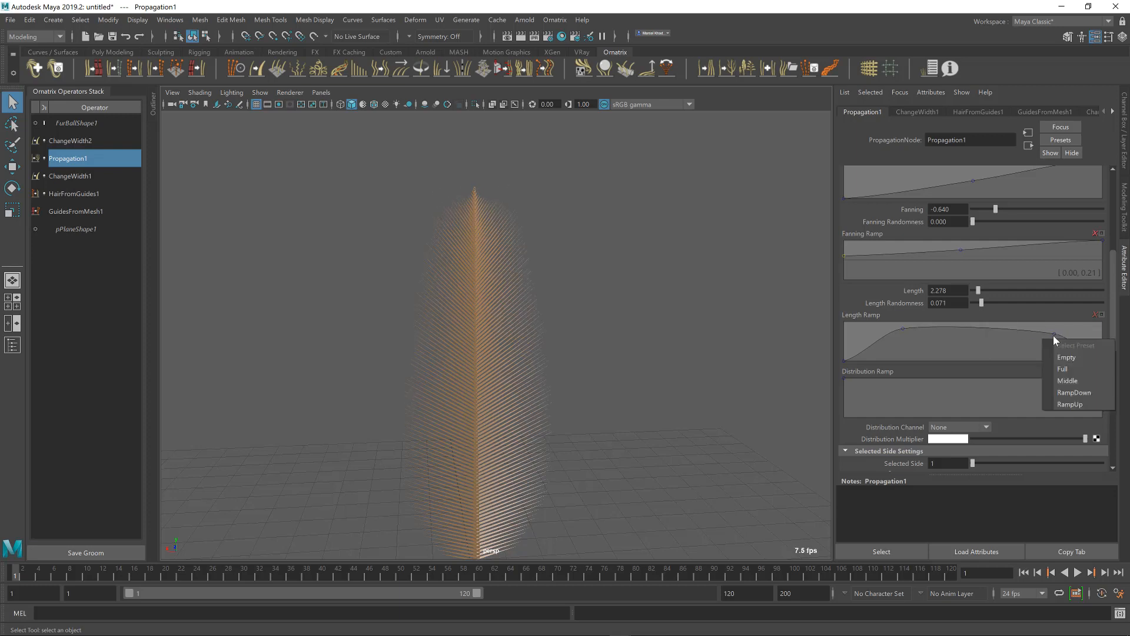
pyautogui.moveTo(1054, 335); pyautogui.dragTo(1082, 346)
pyautogui.click(1051, 332)
pyautogui.moveTo(902, 328); pyautogui.dragTo(901, 335)
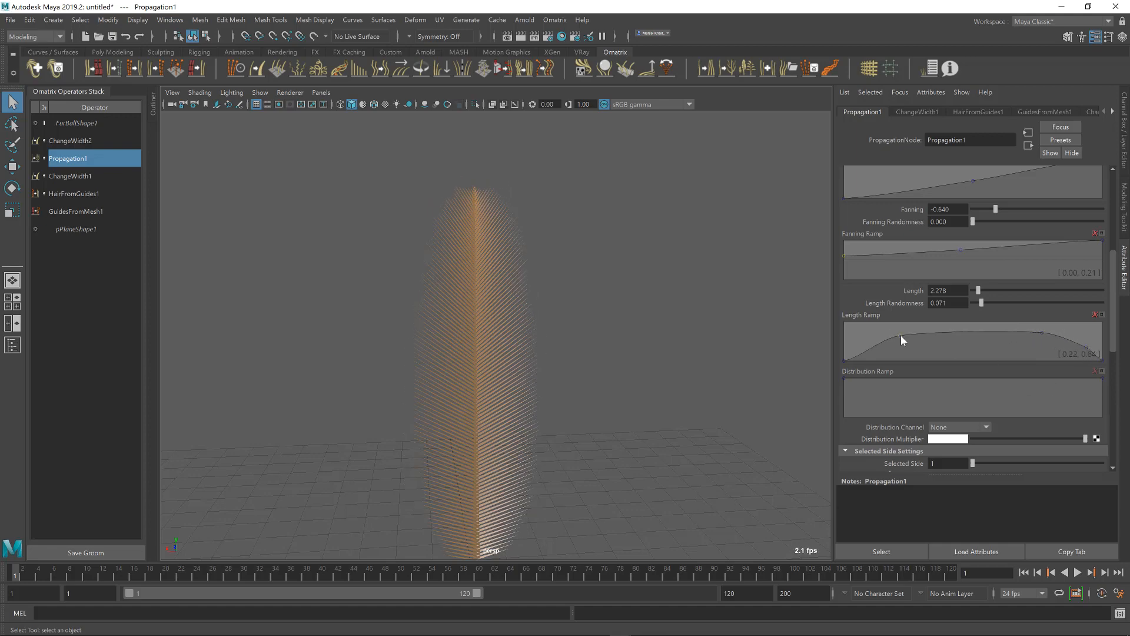
# Examine the whole feather's silhouette and compare it with the reference feather image
pyautogui.keyDown('alt'); pyautogui.moveTo(500, 360); pyautogui.dragTo(534, 302); pyautogui.keyUp('alt')
pyautogui.click(535, 301)
pyautogui.keyDown('alt'); pyautogui.moveTo(581, 255); pyautogui.dragTo(576, 268); pyautogui.keyUp('alt')
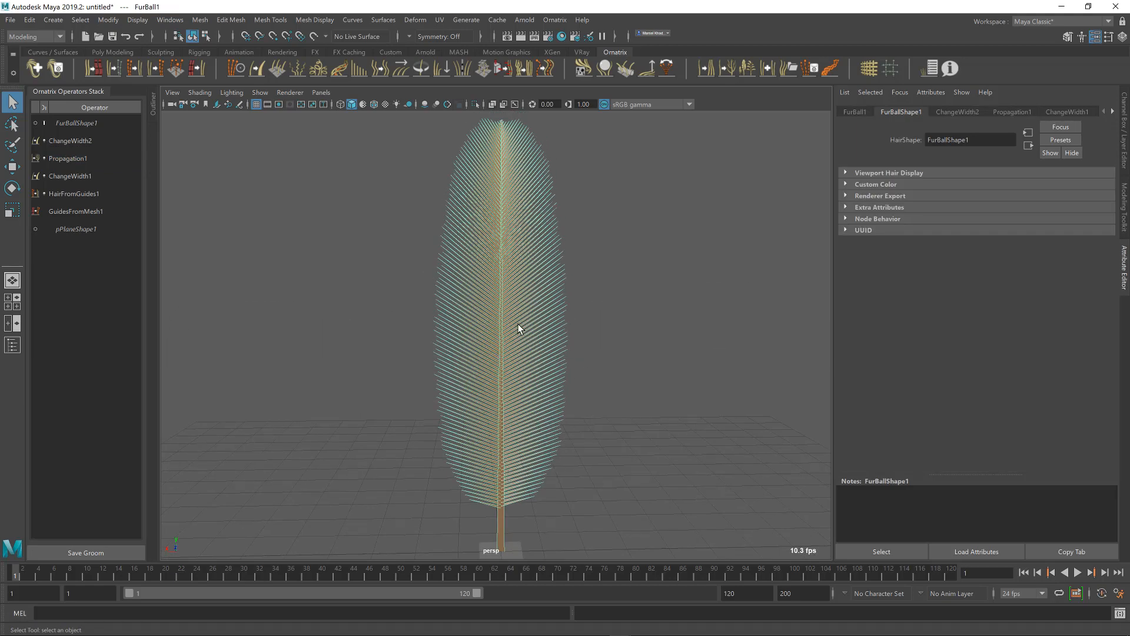
pyautogui.hotkey('alt', 'Tab')
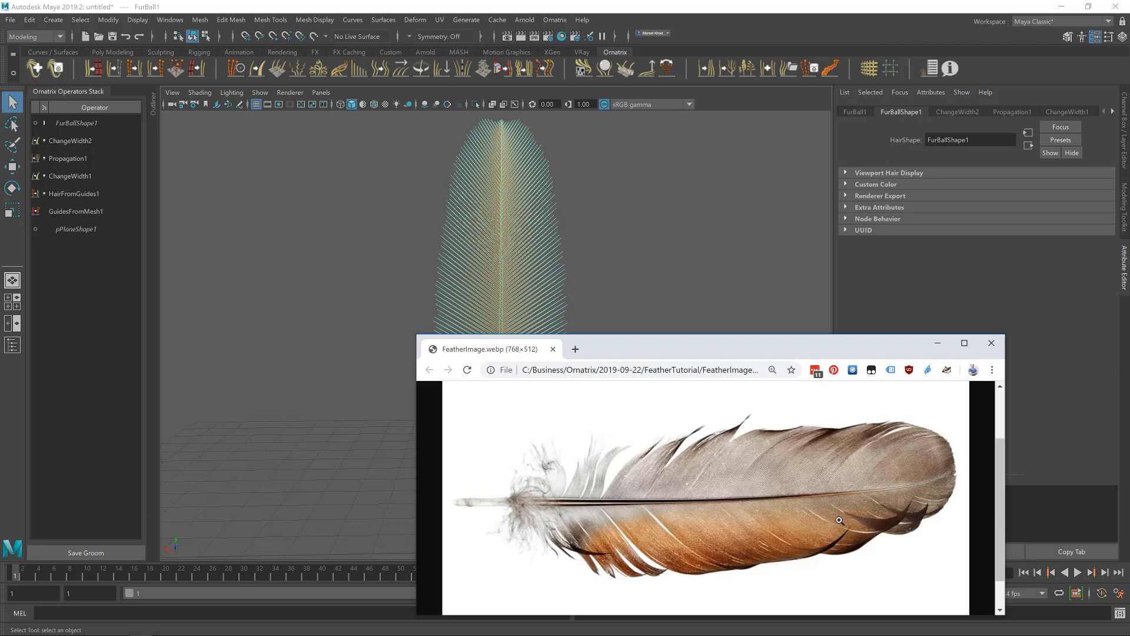
pyautogui.click(543, 5)
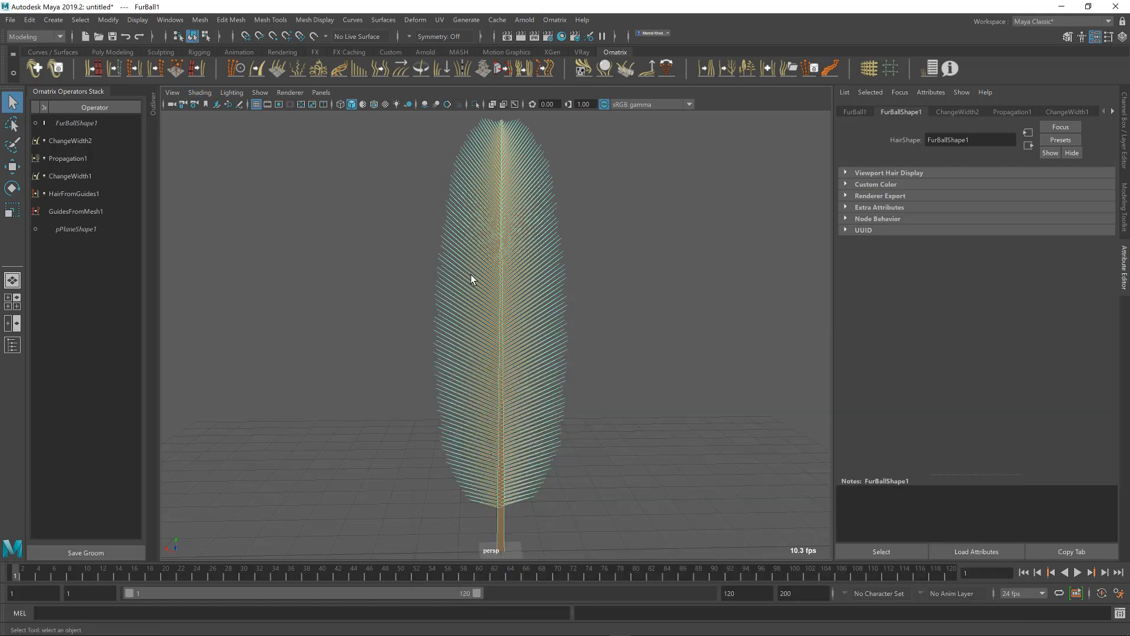
# Rename the ChangeWidth2 operator as BarbsWidth and the ChangeWidth1 operator as ShaftWidth
pyautogui.click(87, 145)
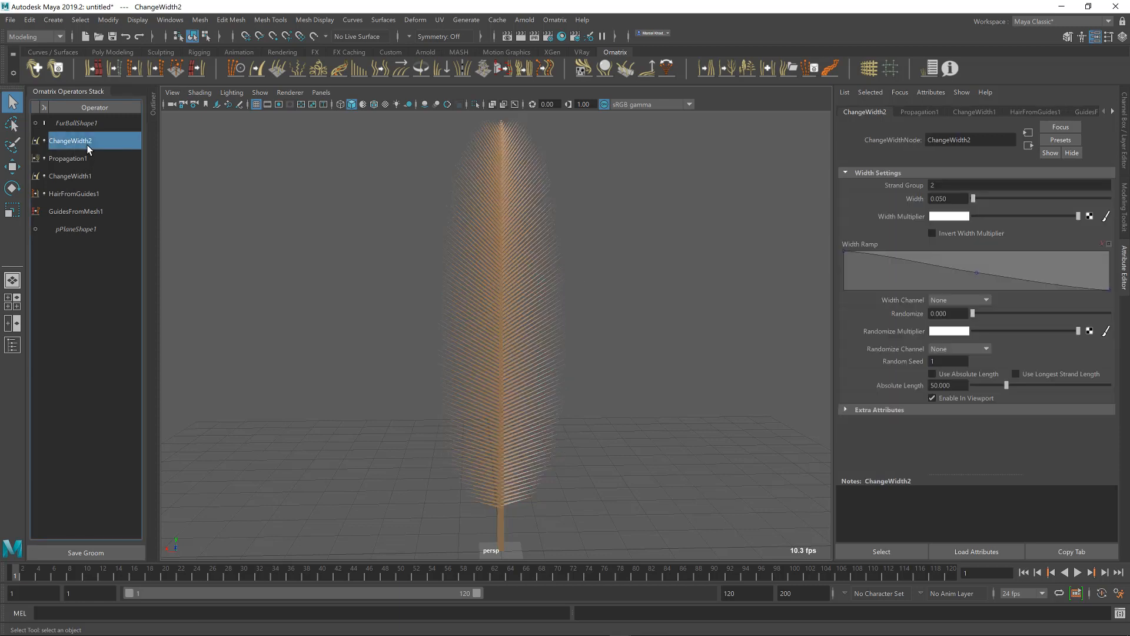
pyautogui.doubleClick(968, 142)
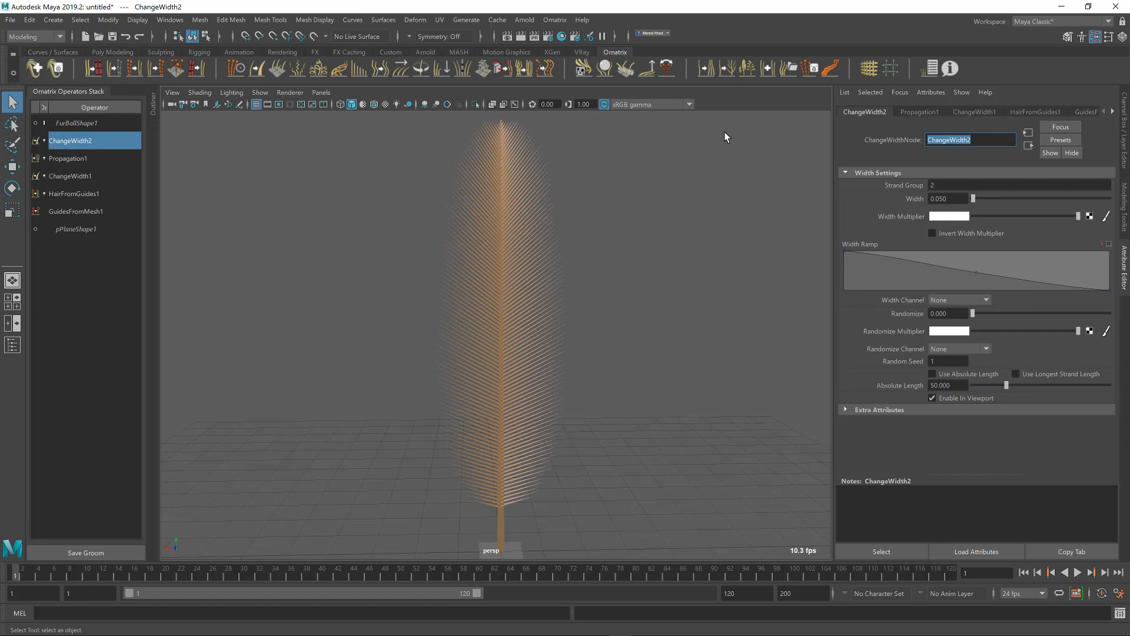
pyautogui.write('BarbsWidth')
pyautogui.press('Return')
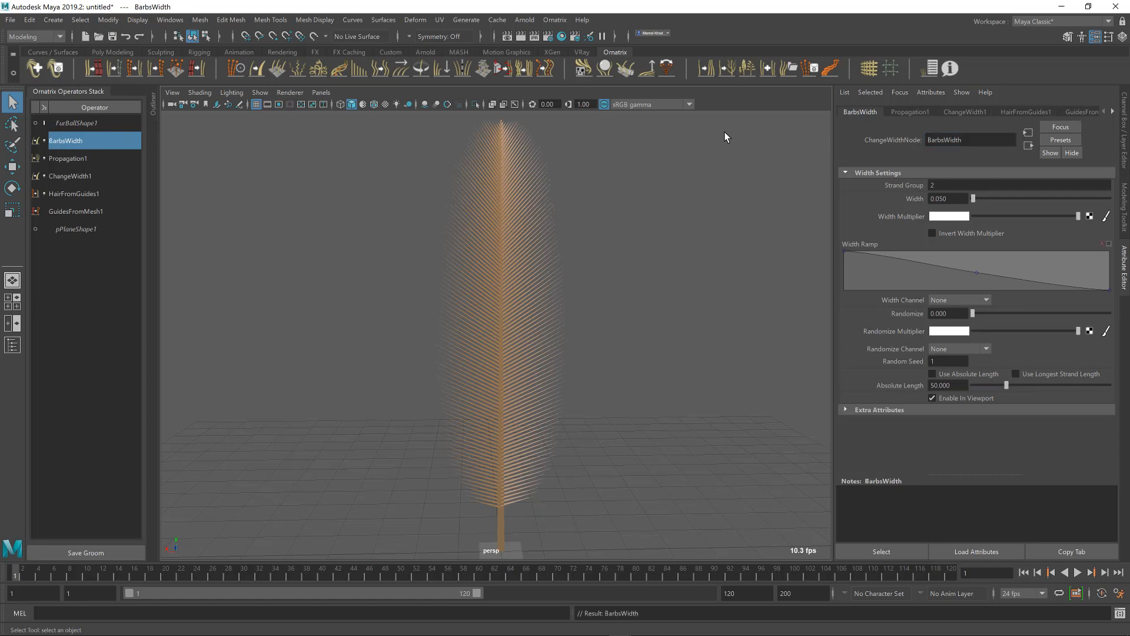
pyautogui.click(89, 176)
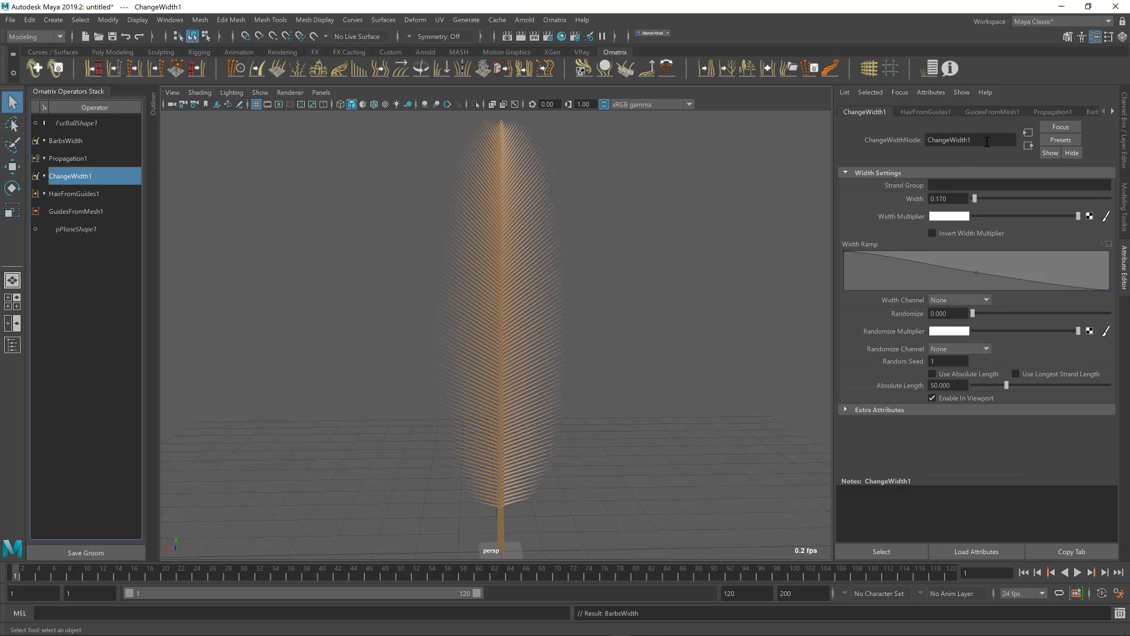
pyautogui.doubleClick(987, 142)
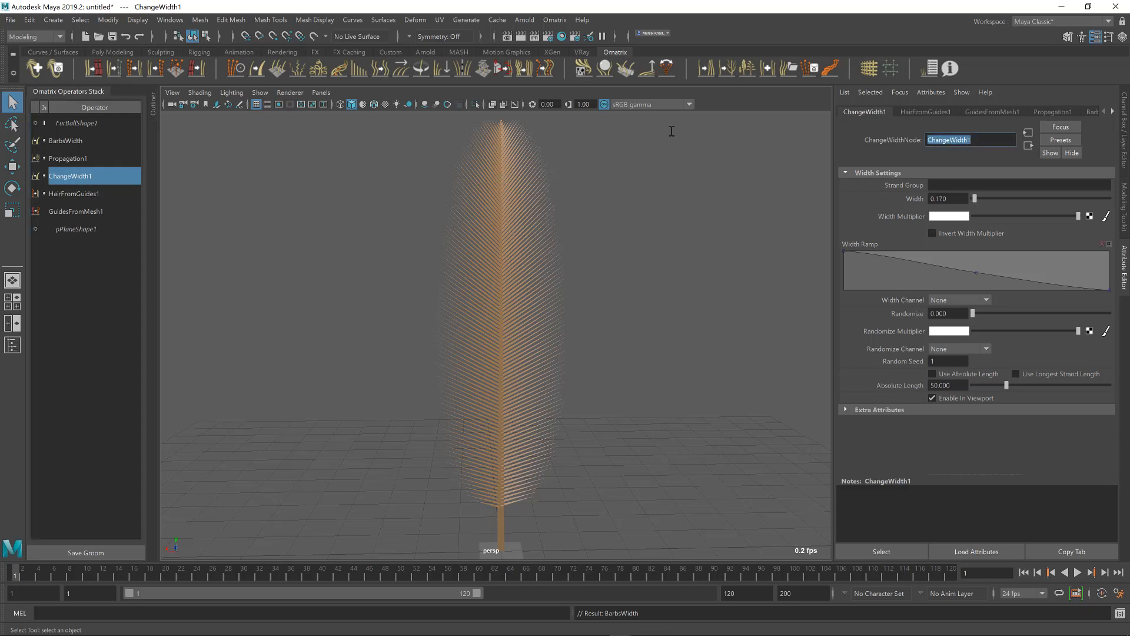
pyautogui.write('ShaftWid')
pyautogui.press('Return')
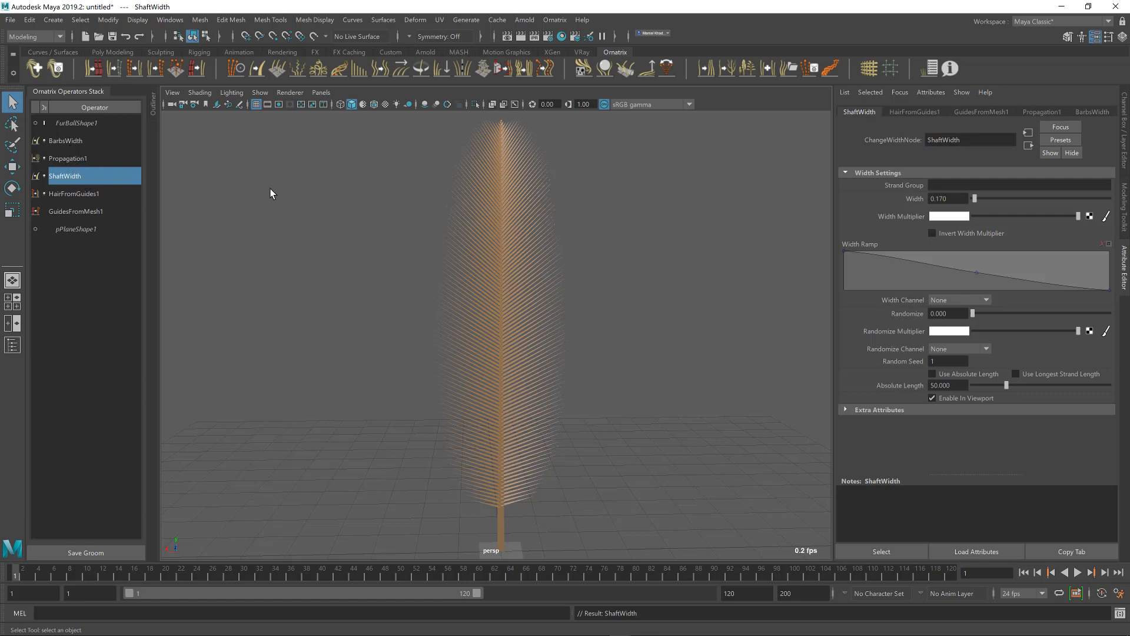
# Add a Curl operator above BarbsWidth and restrict it to strand group 2 so only the barbs curl
pyautogui.click(66, 145)
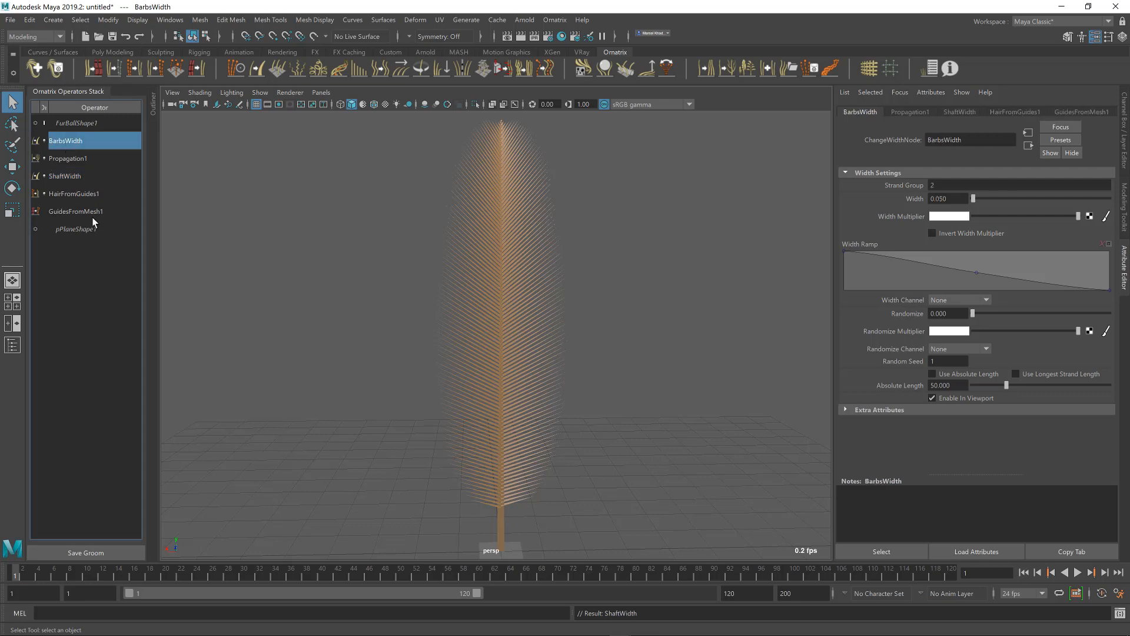
pyautogui.click(87, 164)
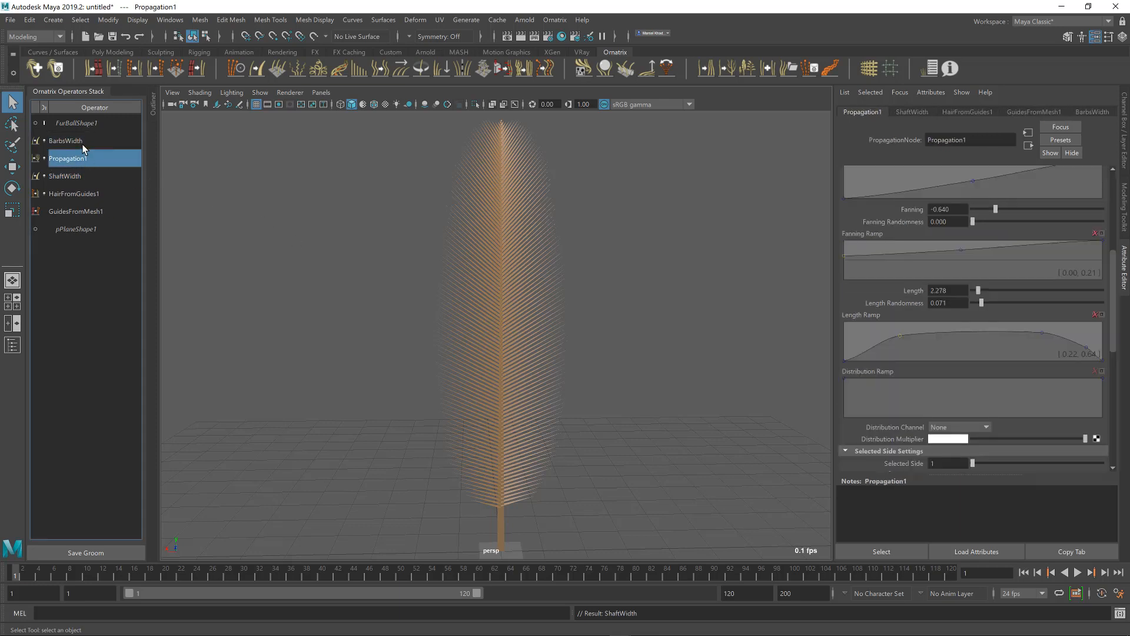
pyautogui.click(71, 141)
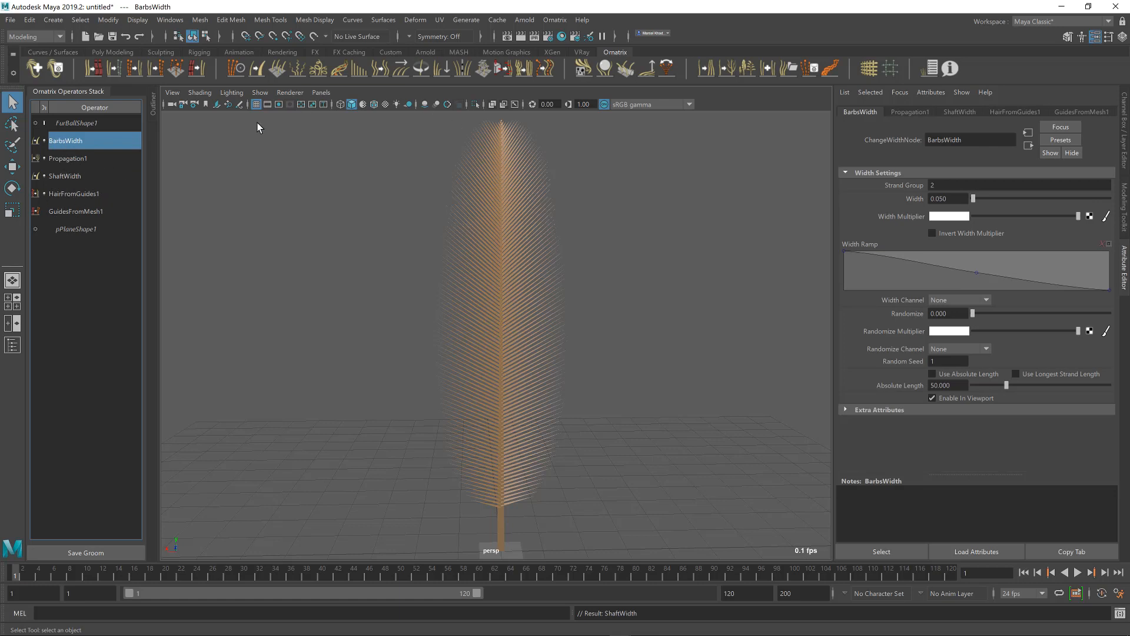
pyautogui.click(316, 69)
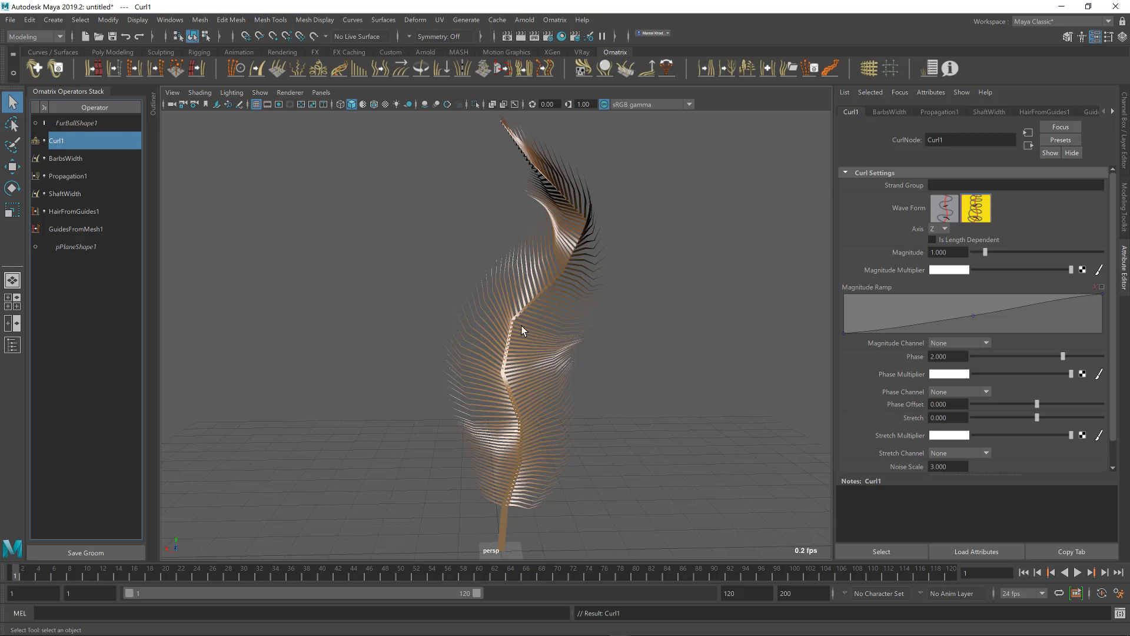
pyautogui.click(945, 186)
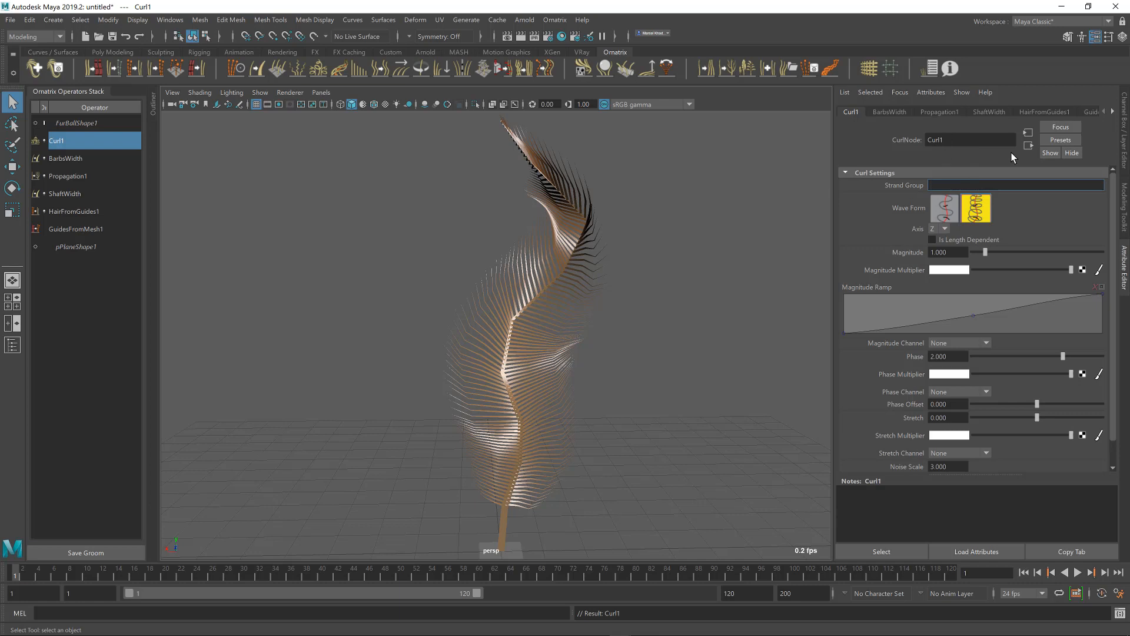
pyautogui.write('2')
pyautogui.press('Return')
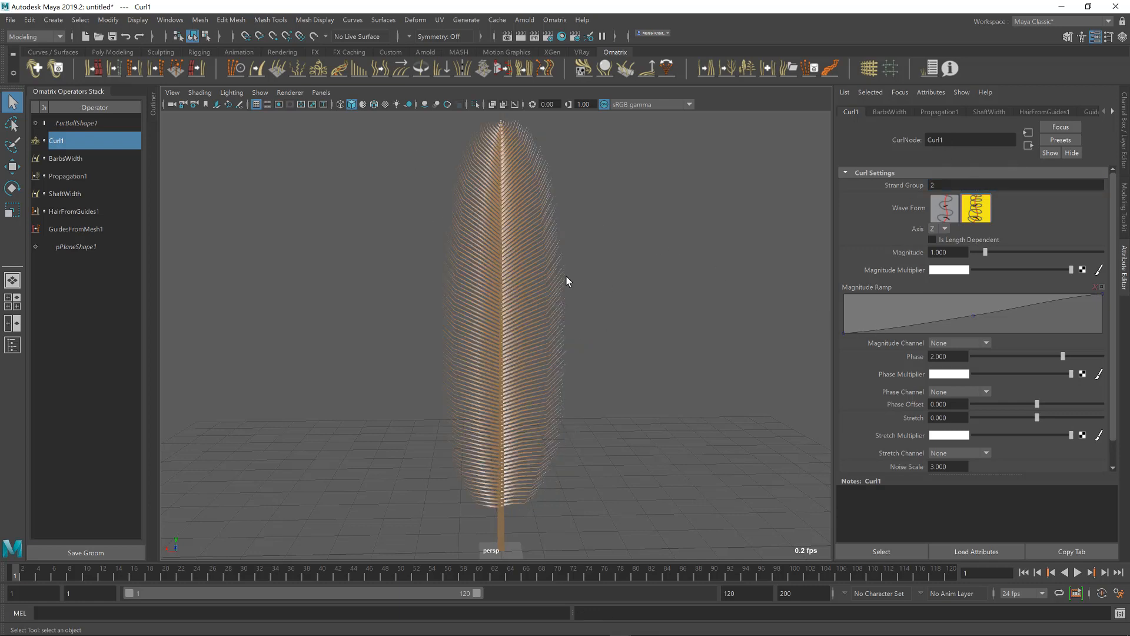
# Smooth the curled barbs by setting the Propagation operator's Vertices Per Root Count to 10
pyautogui.moveTo(567, 280)
pyautogui.keyDown('alt'); pyautogui.mouseDown()
pyautogui.moveTo(540, 298)
pyautogui.moveTo(557, 298)
pyautogui.moveTo(548, 291)
pyautogui.mouseUp(); pyautogui.keyUp('alt')
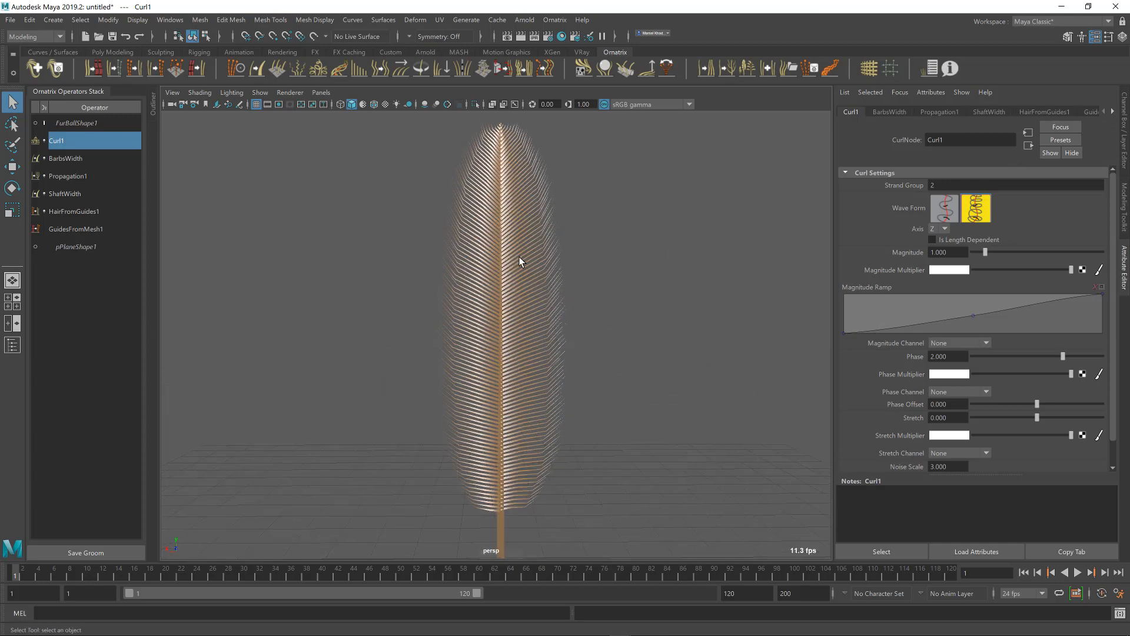
pyautogui.scroll(5, 546, 291)
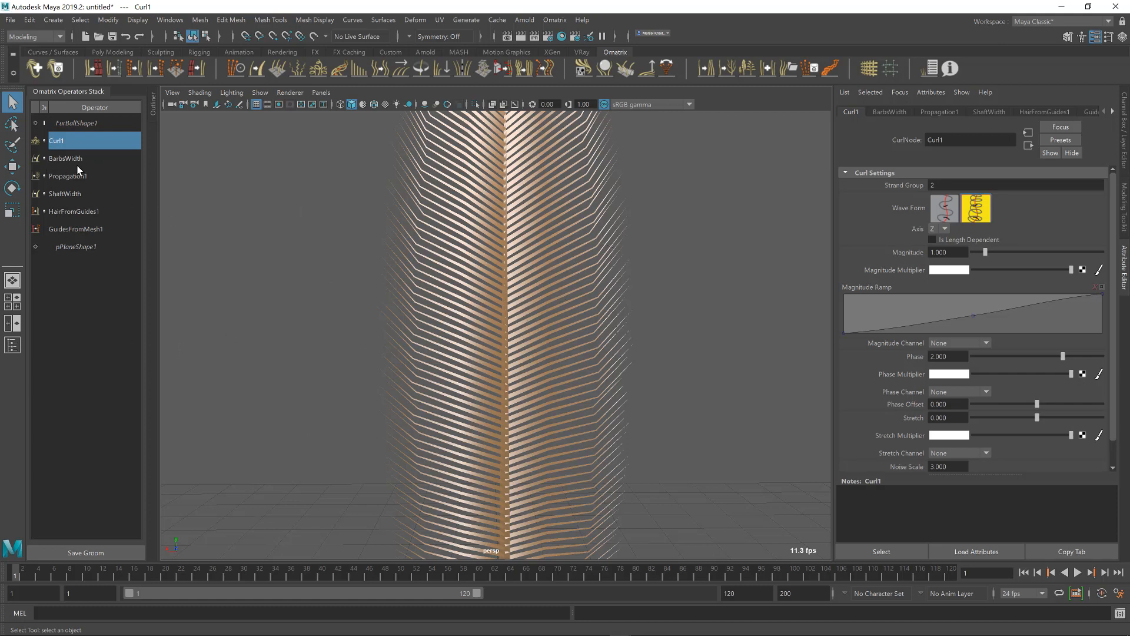
pyautogui.click(65, 178)
pyautogui.scroll(5, 948, 274)
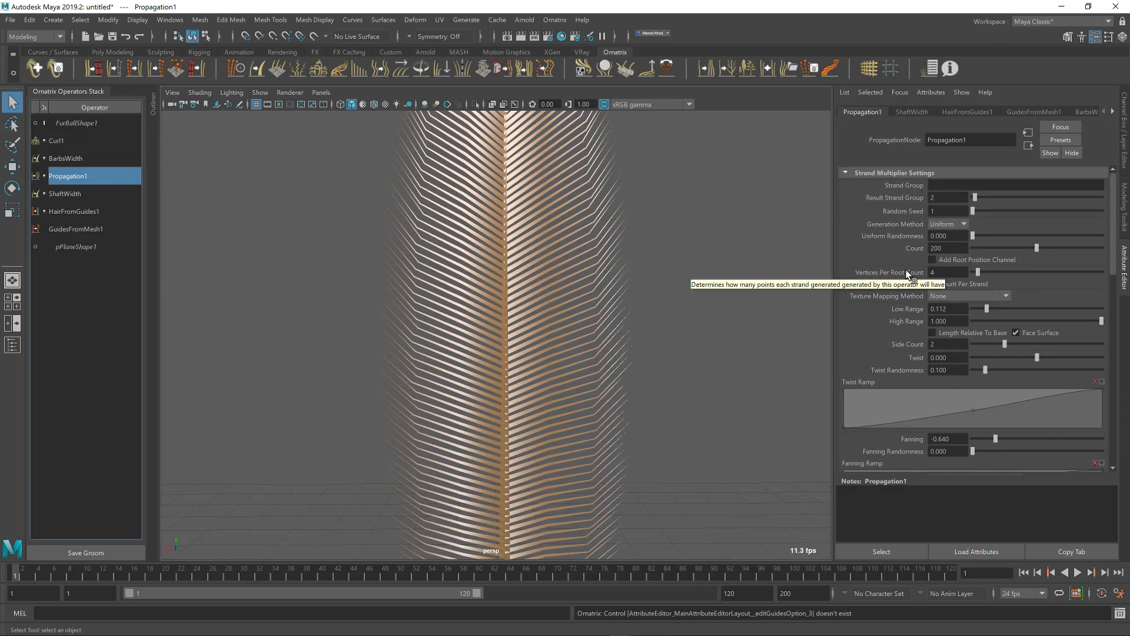
pyautogui.click(948, 274)
pyautogui.moveTo(962, 276); pyautogui.dragTo(841, 269)
pyautogui.write('10')
pyautogui.press('Return')
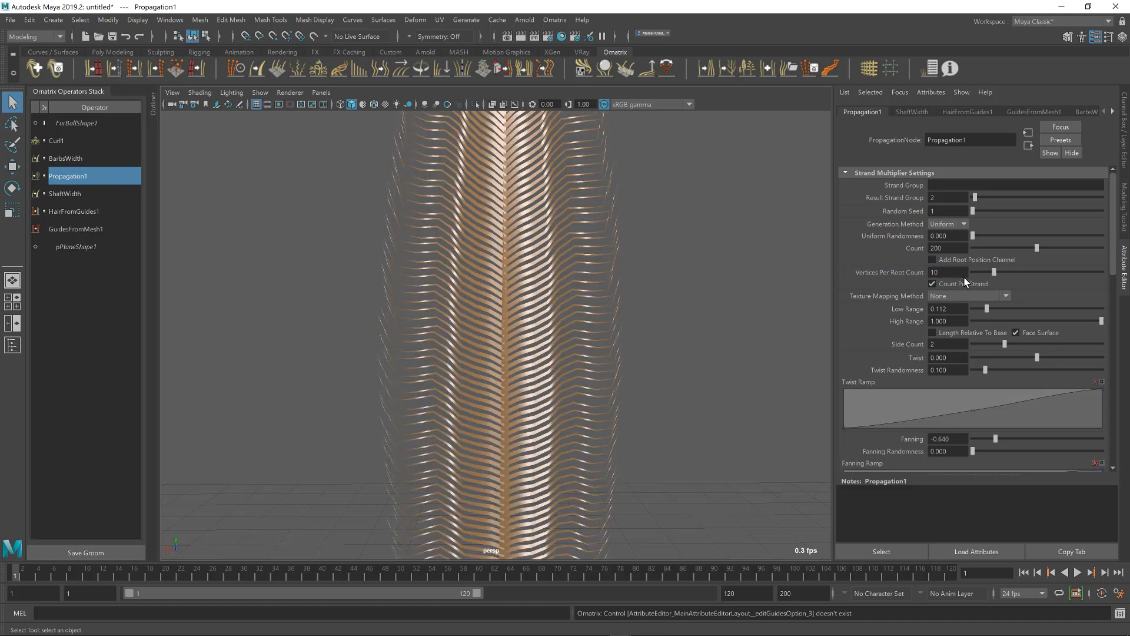
pyautogui.moveTo(994, 271)
pyautogui.mouseDown()
pyautogui.moveTo(1012, 273)
pyautogui.moveTo(980, 274)
pyautogui.moveTo(994, 274)
pyautogui.mouseUp()
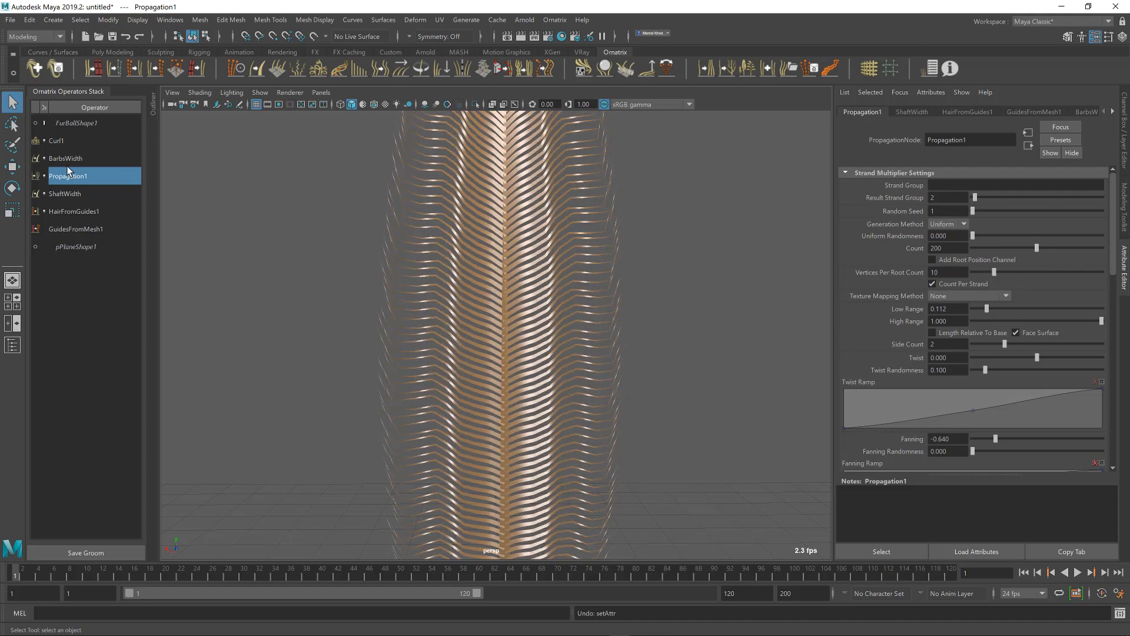
# Try a Curl magnitude of 0.957 and a phase of 1.219, checking the barbs from several angles
pyautogui.click(62, 140)
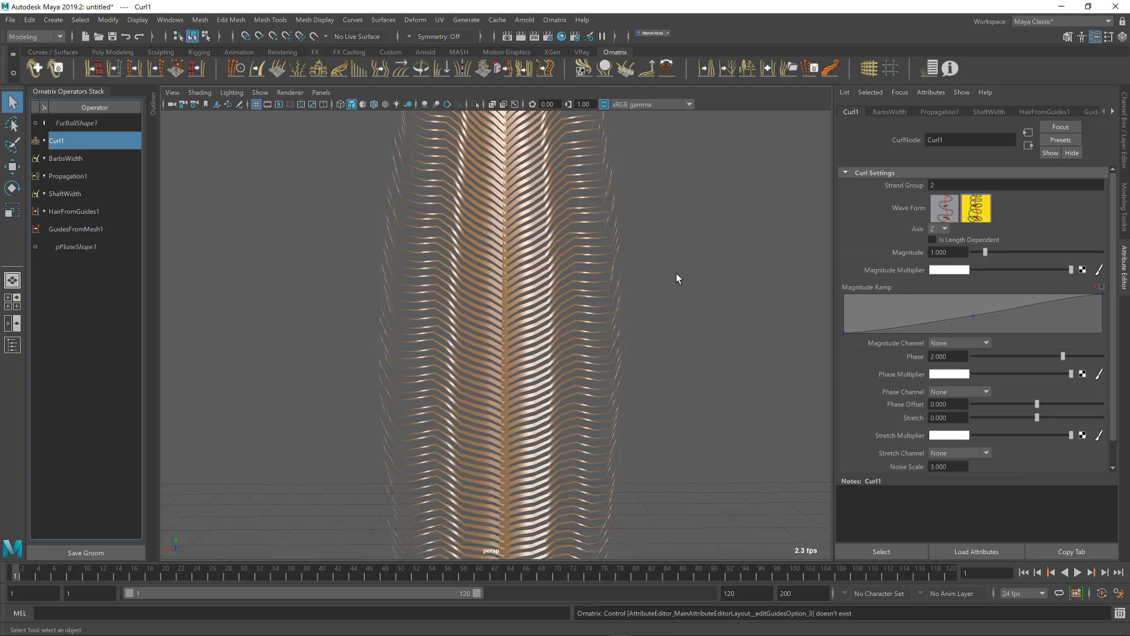
pyautogui.moveTo(987, 253); pyautogui.dragTo(984, 256)
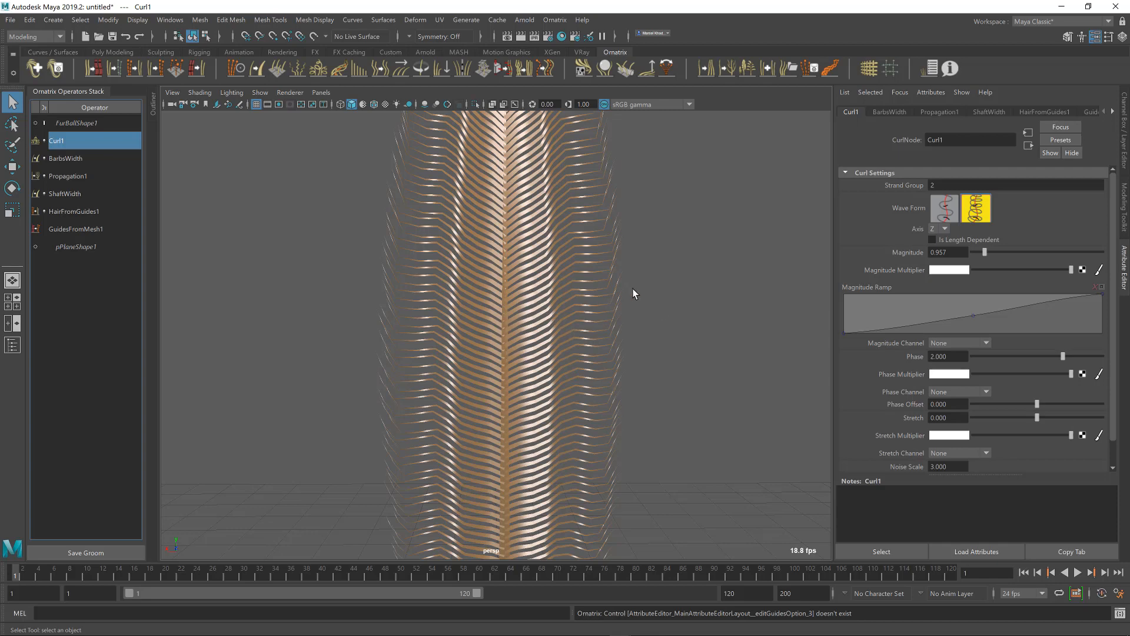
pyautogui.keyDown('alt'); pyautogui.moveTo(684, 361); pyautogui.dragTo(626, 355); pyautogui.keyUp('alt')
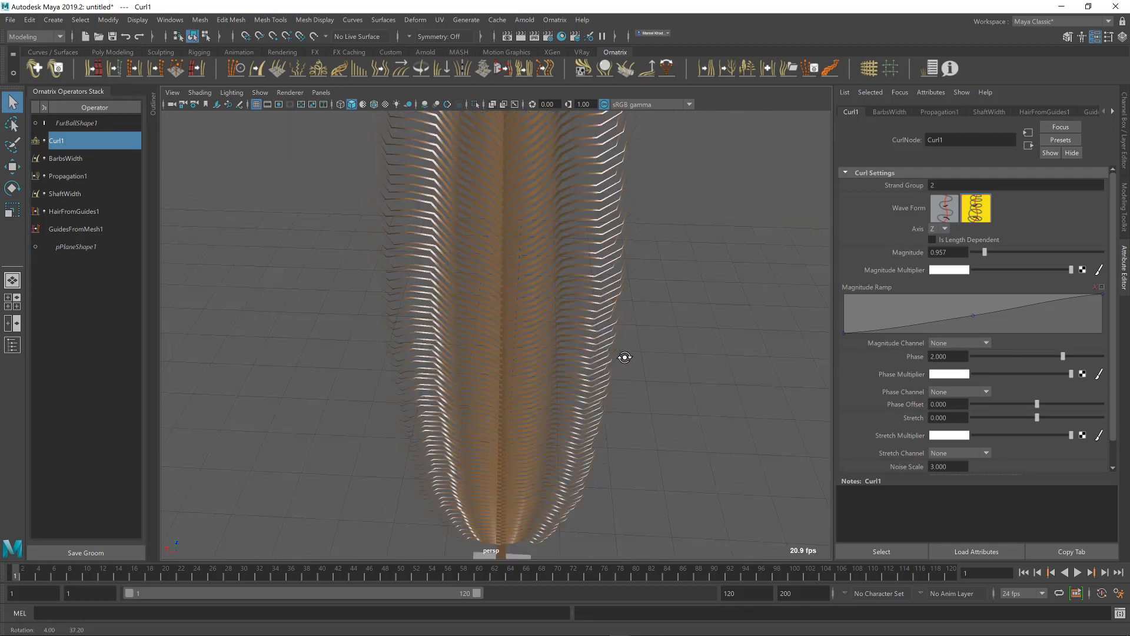
pyautogui.moveTo(1062, 357)
pyautogui.mouseDown()
pyautogui.moveTo(1040, 355)
pyautogui.moveTo(1053, 360)
pyautogui.mouseUp()
pyautogui.keyDown('alt'); pyautogui.moveTo(658, 370); pyautogui.dragTo(496, 316); pyautogui.keyUp('alt')
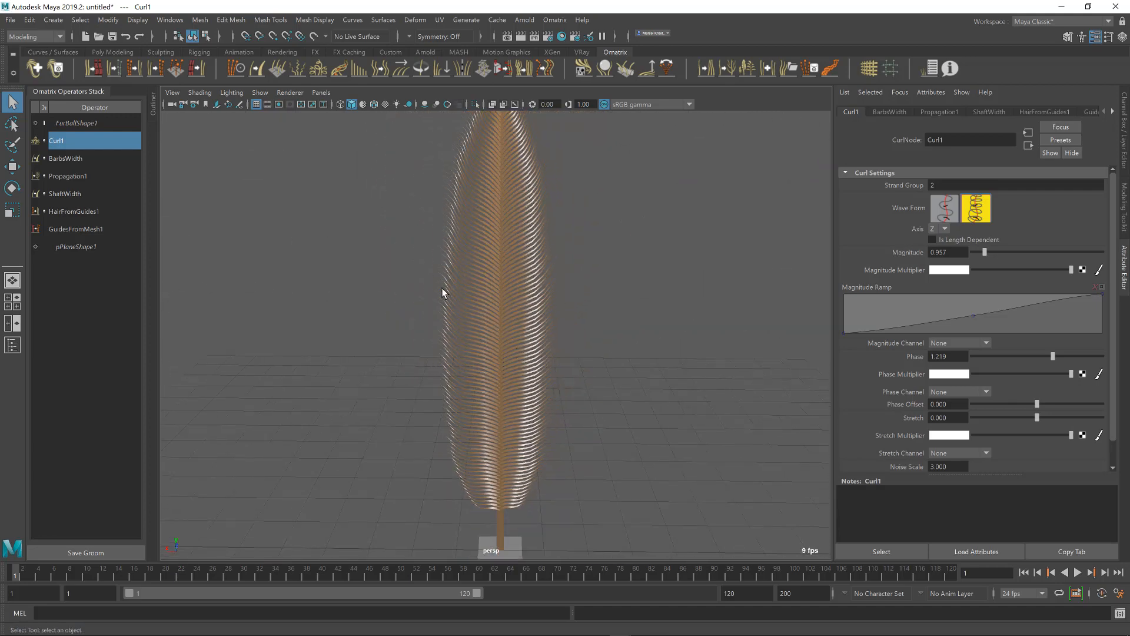
# Switch the Curl axis to X and check from above that the barbs lie in the feather's plane
pyautogui.click(941, 228)
pyautogui.click(936, 242)
pyautogui.keyDown('alt'); pyautogui.moveTo(564, 246); pyautogui.dragTo(566, 260); pyautogui.keyUp('alt')
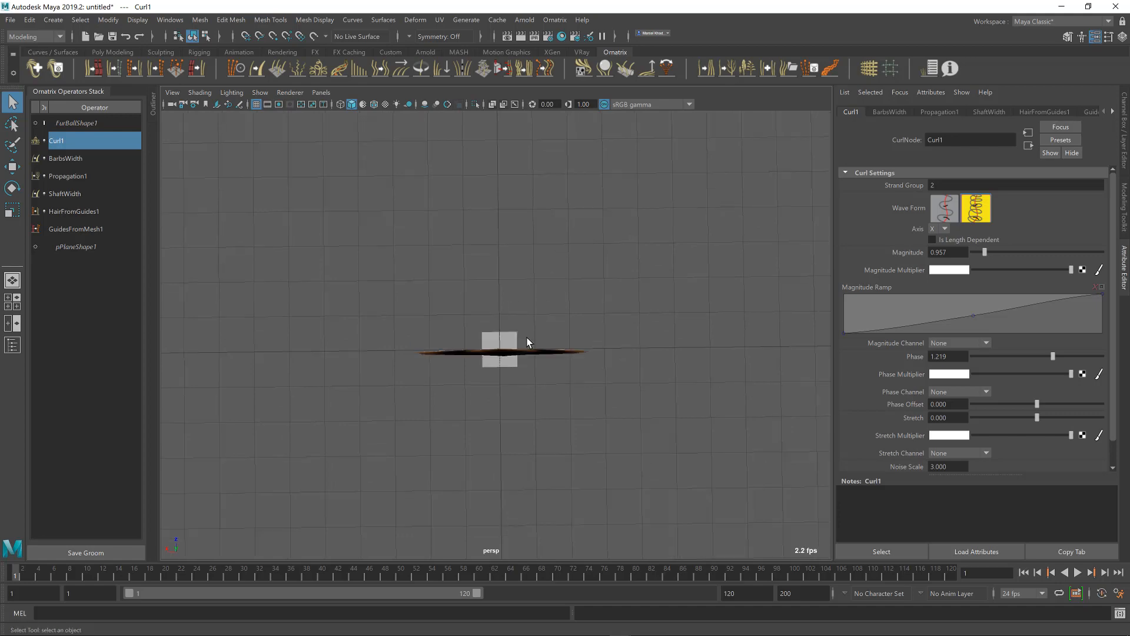
pyautogui.keyDown('alt'); pyautogui.moveTo(526, 336); pyautogui.dragTo(512, 285); pyautogui.keyUp('alt')
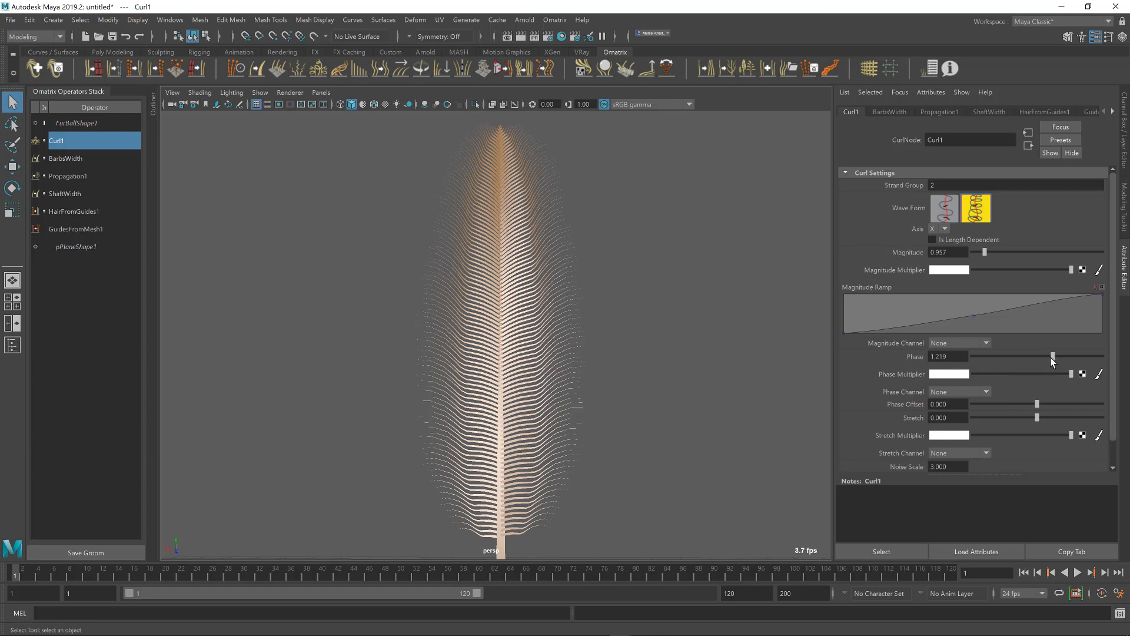
# Set the Curl phase to -0.854 and its magnitude to 1.162
pyautogui.moveTo(1055, 355); pyautogui.dragTo(1024, 358)
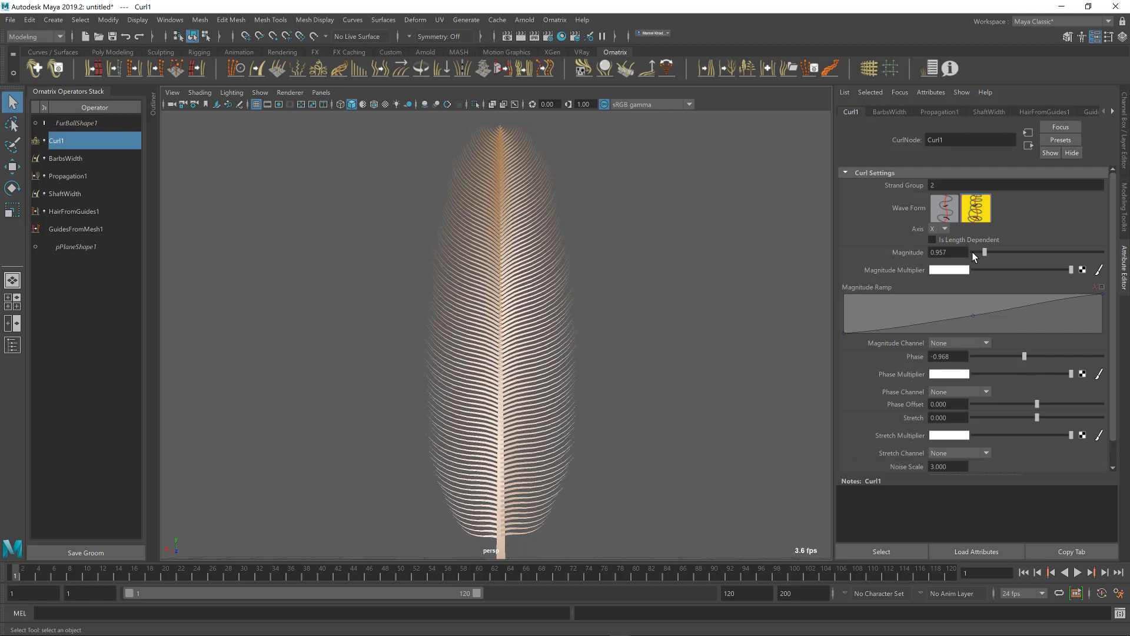
pyautogui.moveTo(986, 251); pyautogui.dragTo(989, 254)
pyautogui.moveTo(1022, 354)
pyautogui.mouseDown()
pyautogui.moveTo(1038, 354)
pyautogui.moveTo(1027, 353)
pyautogui.mouseUp()
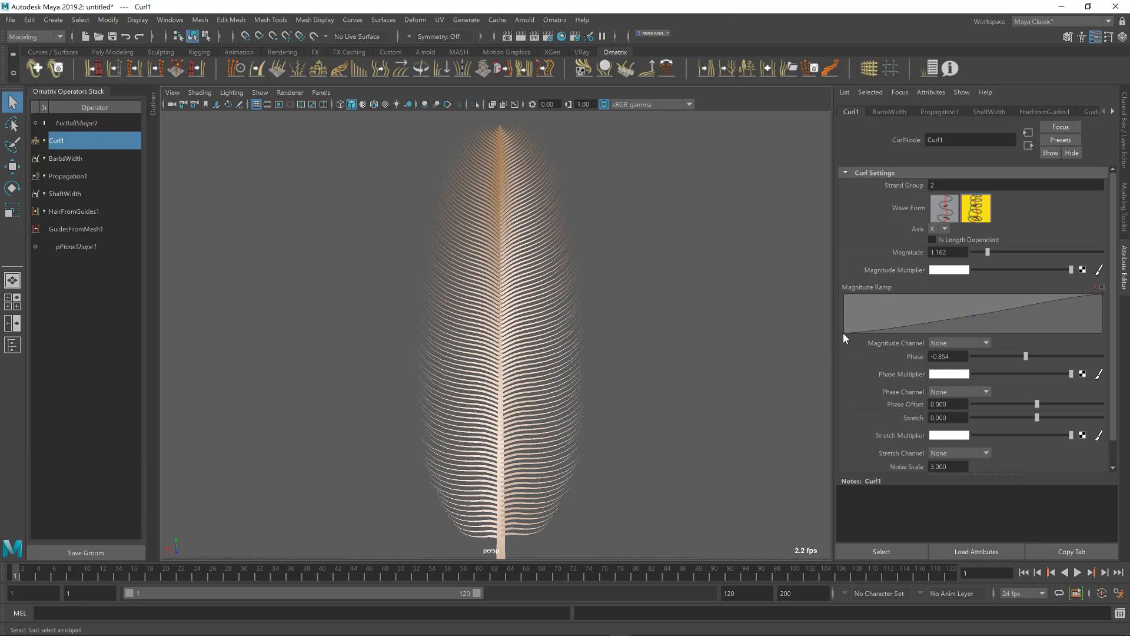
# Flatten the Curl Magnitude Ramp to full strength with a preset and shift the Phase Offset slightly below zero
pyautogui.moveTo(843, 333); pyautogui.dragTo(836, 293)
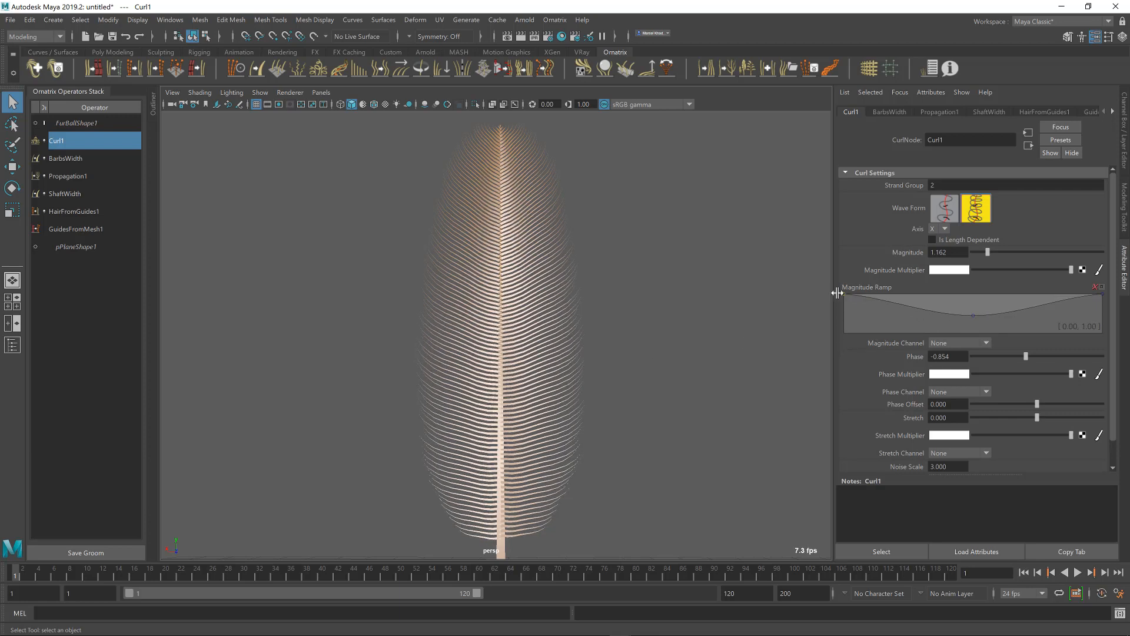
pyautogui.rightClick(931, 305)
pyautogui.click(952, 327)
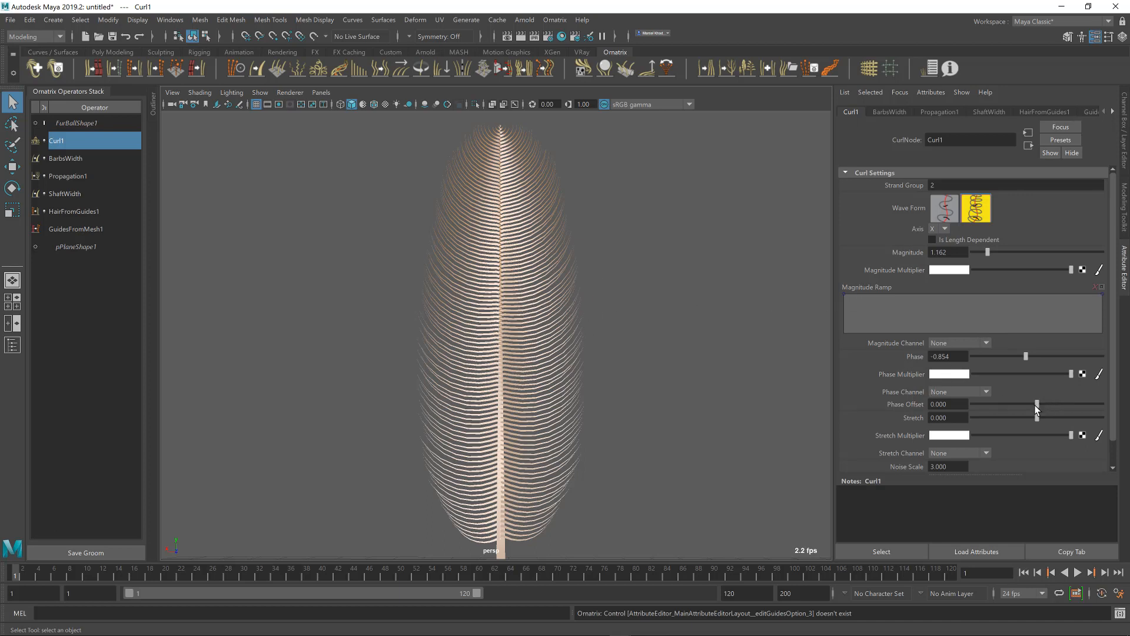
pyautogui.moveTo(1038, 408)
pyautogui.mouseDown()
pyautogui.moveTo(1030, 387)
pyautogui.moveTo(994, 398)
pyautogui.moveTo(1055, 395)
pyautogui.moveTo(1015, 392)
pyautogui.moveTo(1029, 392)
pyautogui.mouseUp()
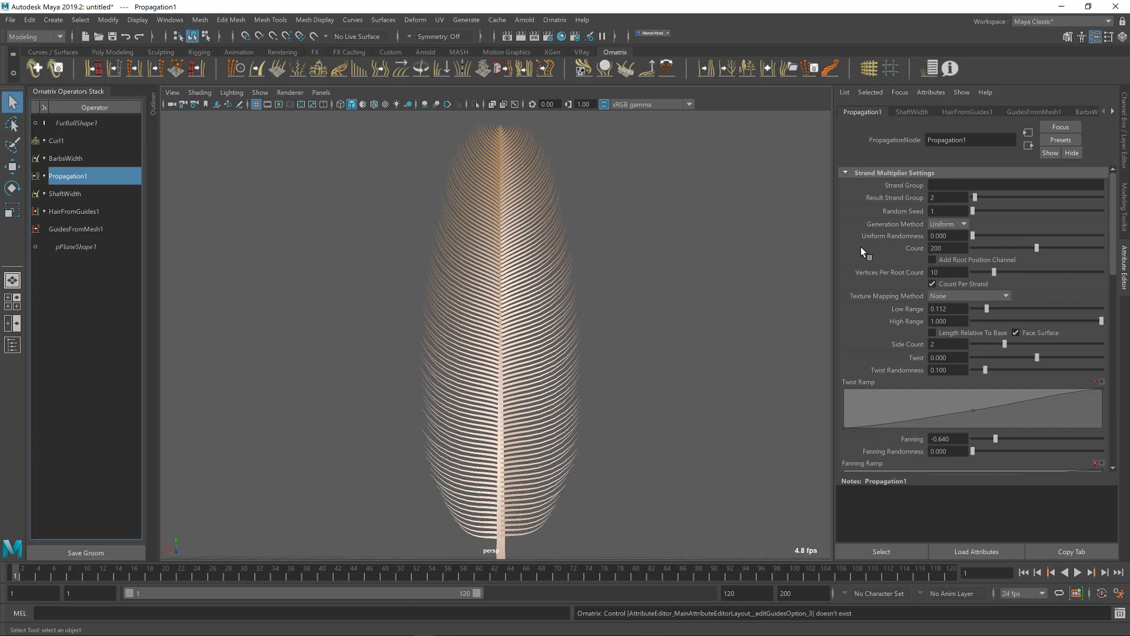
# Set the Propagation operator's Fanning to -0.795 to angle the curled barbs further toward the tip
pyautogui.scroll(-5, 1017, 367)
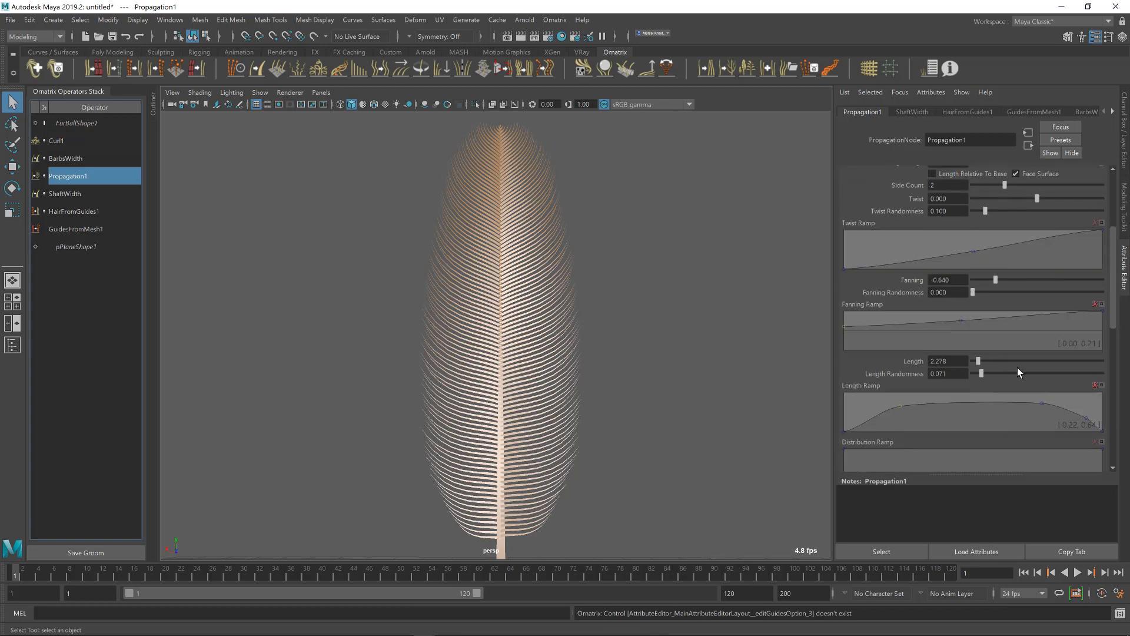
pyautogui.scroll(1, 989, 366)
pyautogui.moveTo(988, 313); pyautogui.dragTo(986, 322)
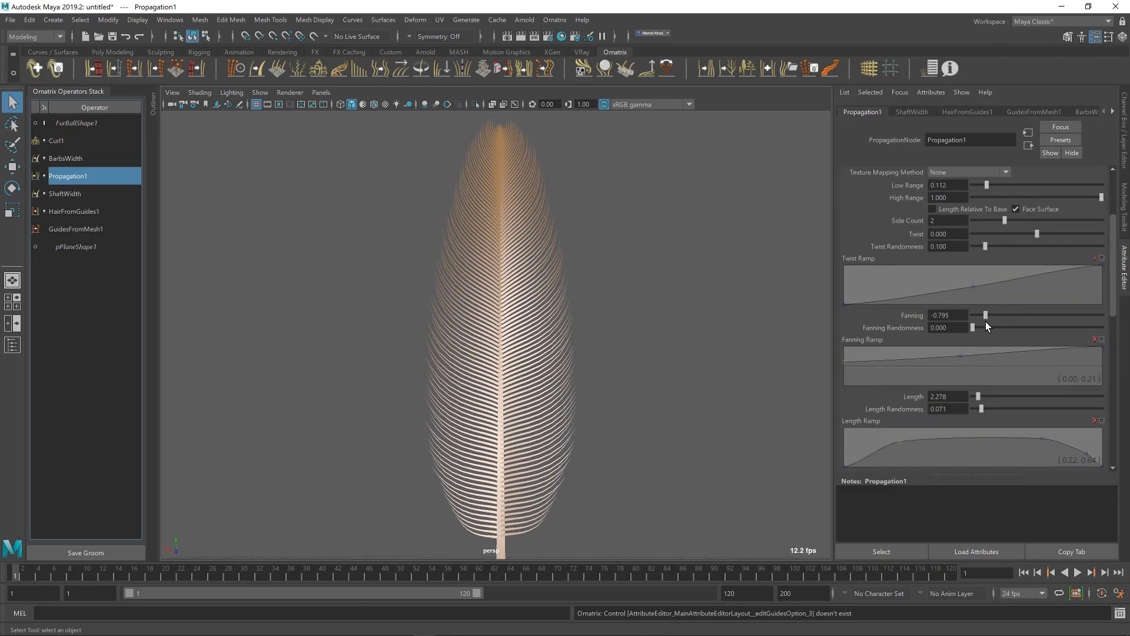
# Set the Propagation Fanning to -0.768 and adjust the start and middle points of the Fanning Ramp
pyautogui.moveTo(845, 365); pyautogui.dragTo(844, 364)
pyautogui.moveTo(961, 356); pyautogui.dragTo(952, 355)
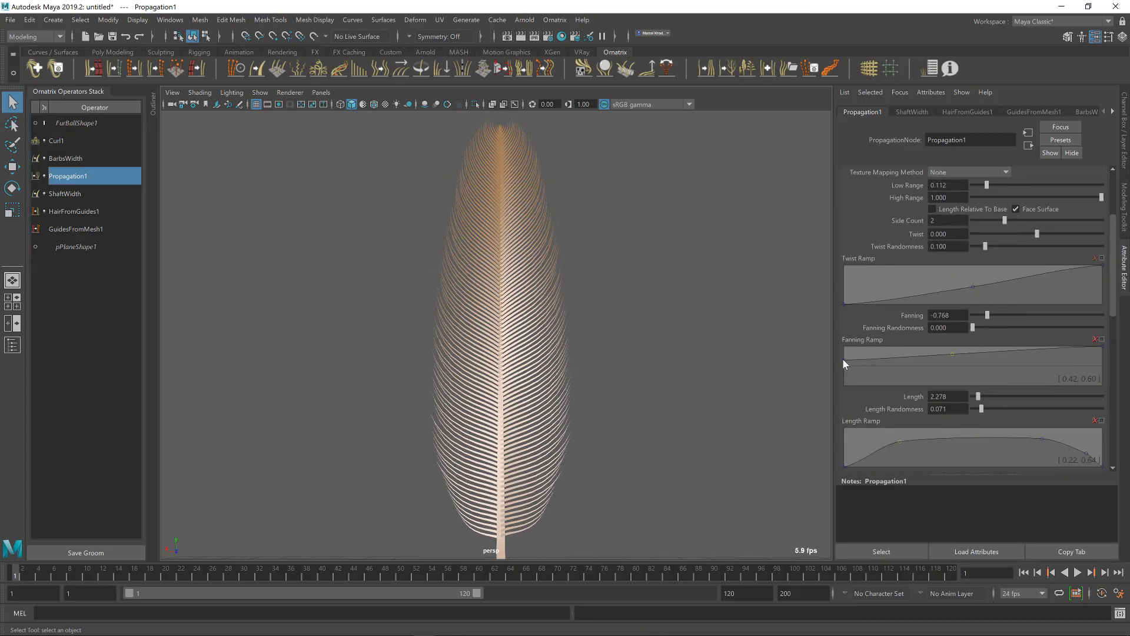
pyautogui.moveTo(843, 360); pyautogui.dragTo(844, 358)
# Add a point near the Length Ramp's end, raise its peak to about (0.71, 0.97), and set Length Randomness to 0.043 against the reference
pyautogui.scroll(-1, 1042, 424)
pyautogui.moveTo(1042, 421)
pyautogui.mouseDown()
pyautogui.moveTo(1089, 439)
pyautogui.moveTo(1042, 420)
pyautogui.mouseUp()
pyautogui.hotkey('alt', 'Tab')
pyautogui.hotkey('alt', 'Tab')
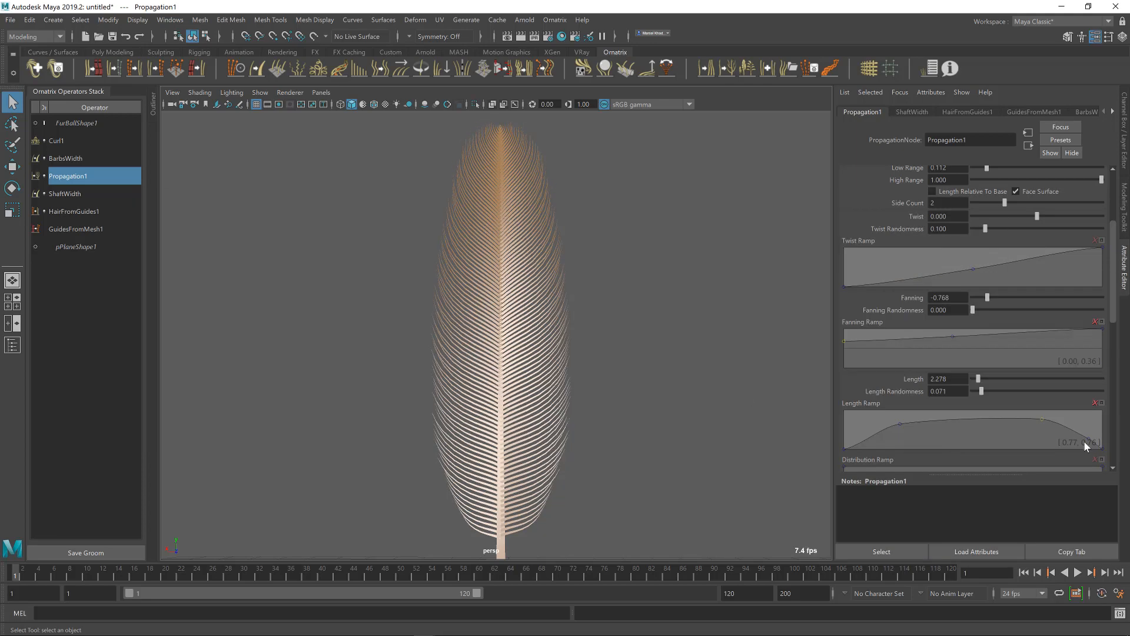
pyautogui.click(1076, 432)
pyautogui.moveTo(1040, 419); pyautogui.dragTo(1027, 410)
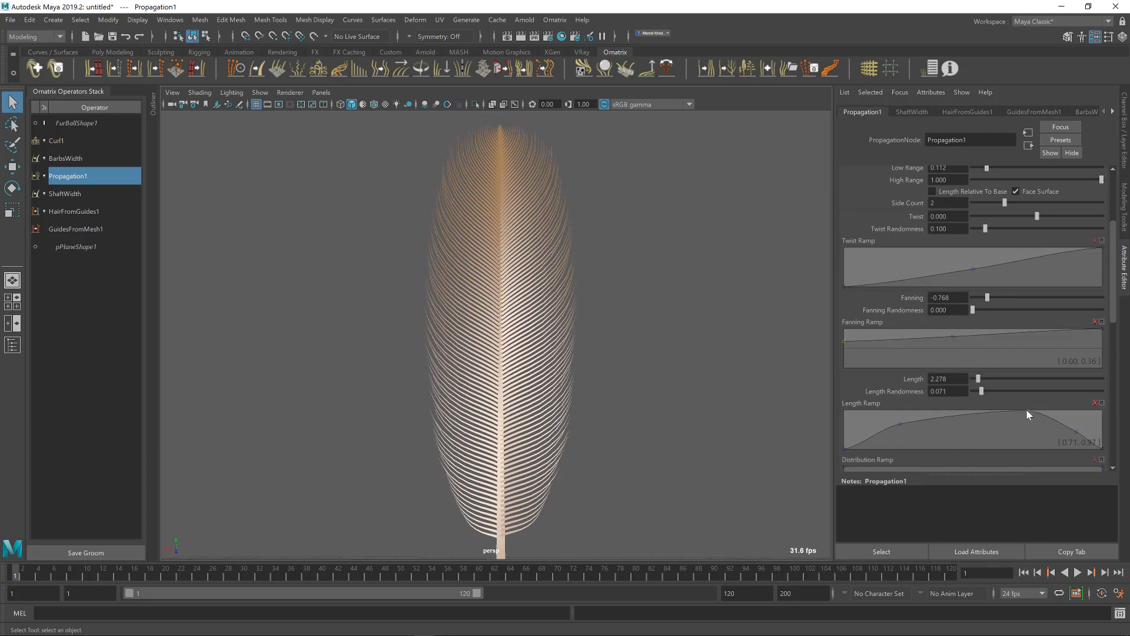
pyautogui.hotkey('alt', 'Tab')
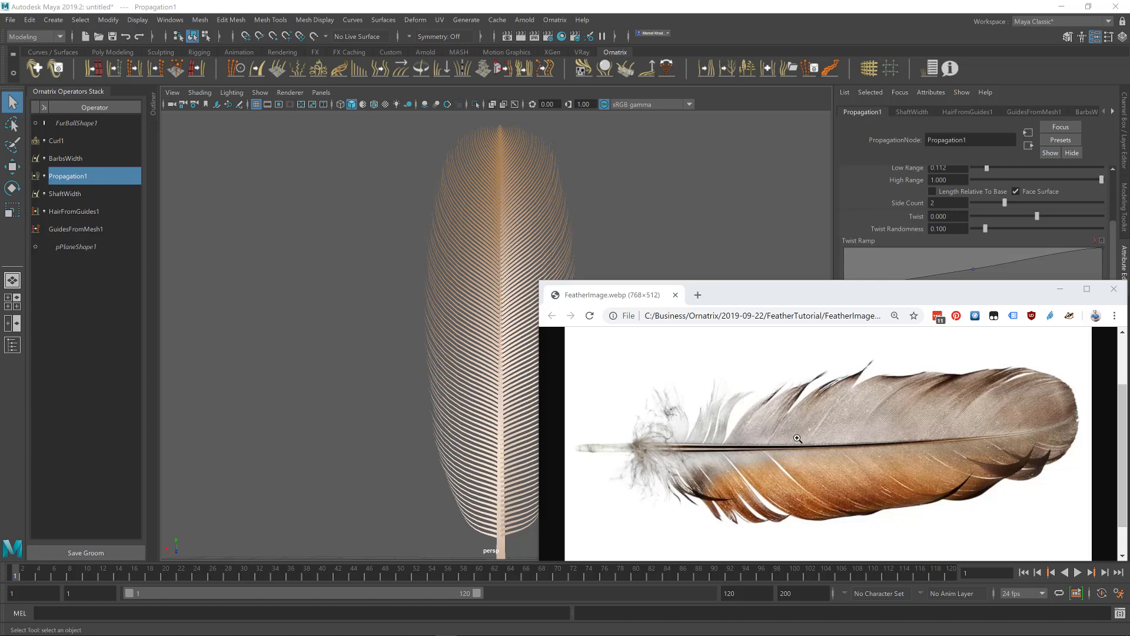
pyautogui.click(471, 4)
# Add a Clump operator on top of Curl1 and limit it to strand group 2
pyautogui.click(72, 140)
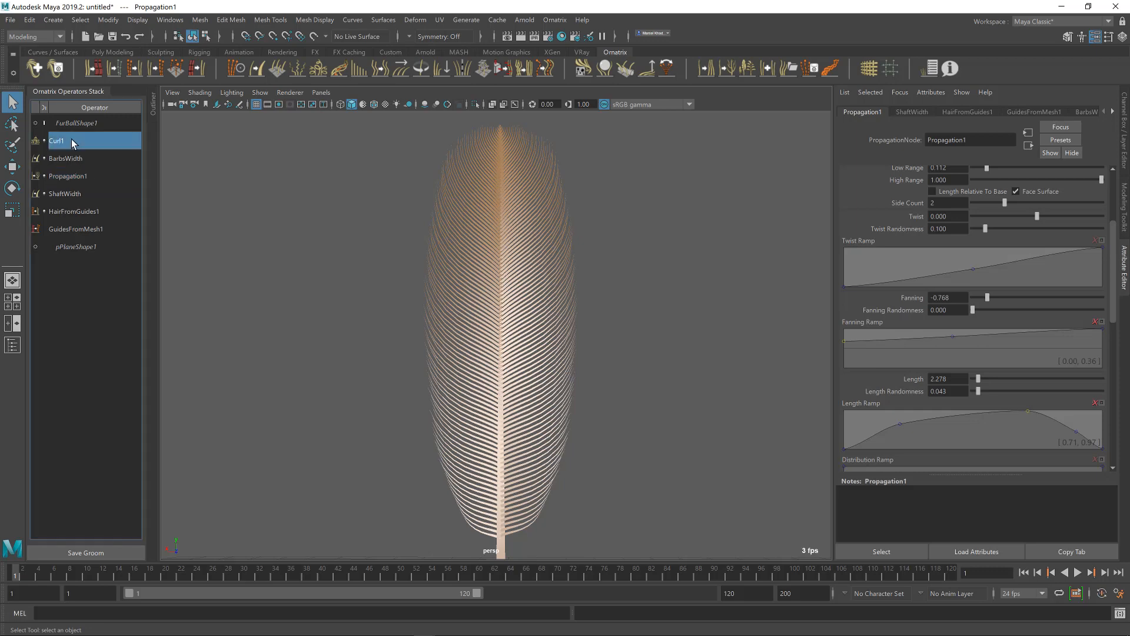
pyautogui.click(332, 68)
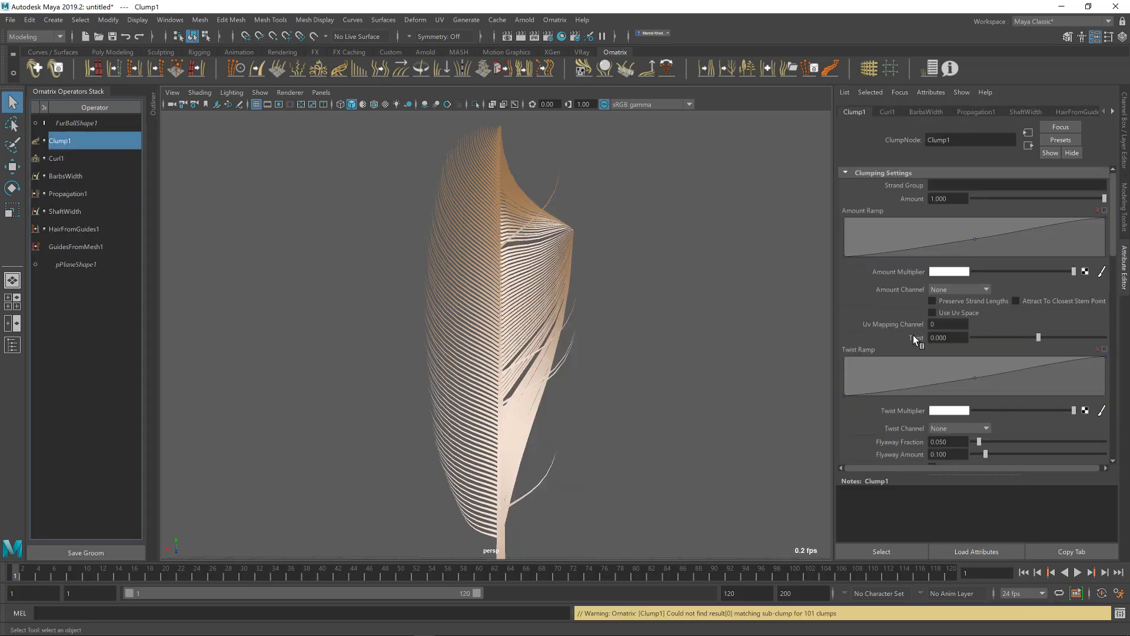
pyautogui.scroll(-10, 913, 335)
pyautogui.scroll(-1, 940, 305)
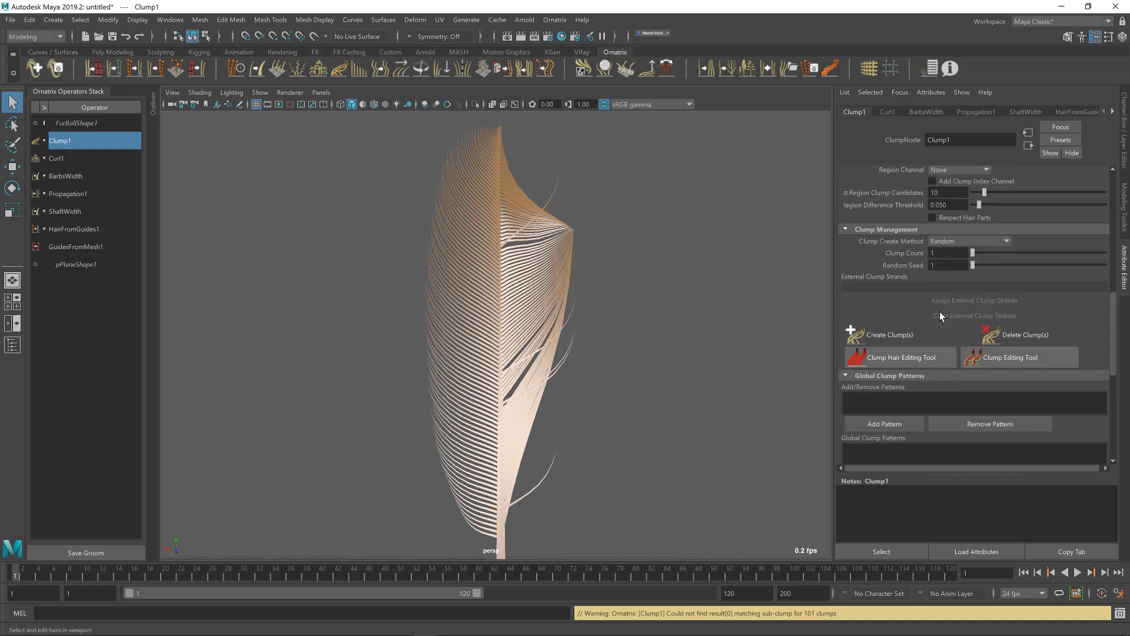
pyautogui.scroll(10, 941, 313)
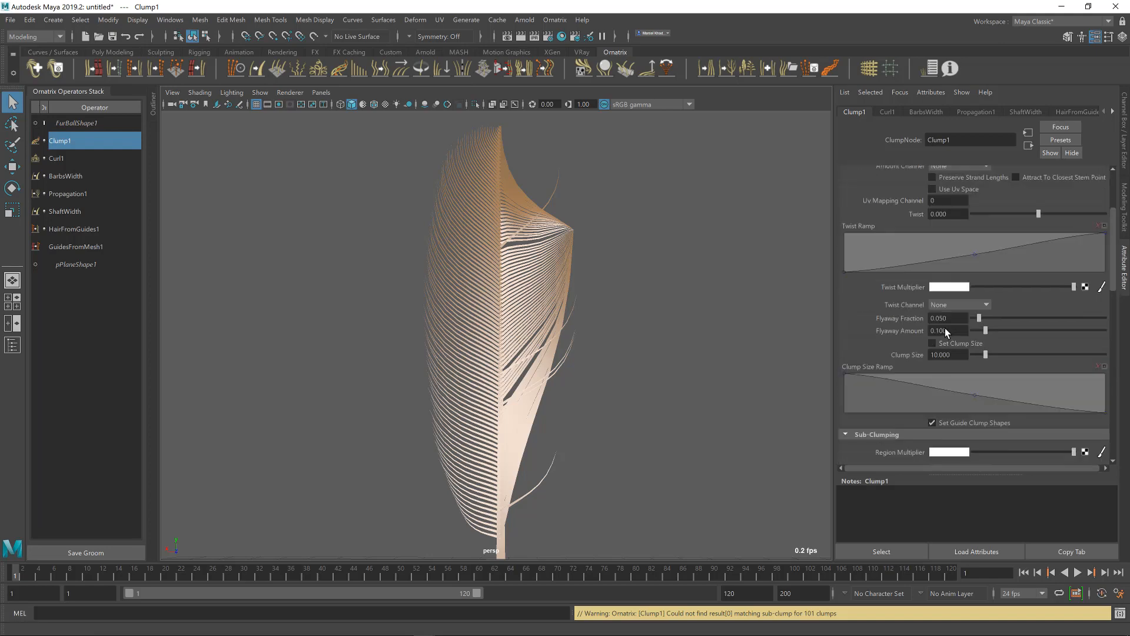
pyautogui.click(961, 186)
pyautogui.write('2')
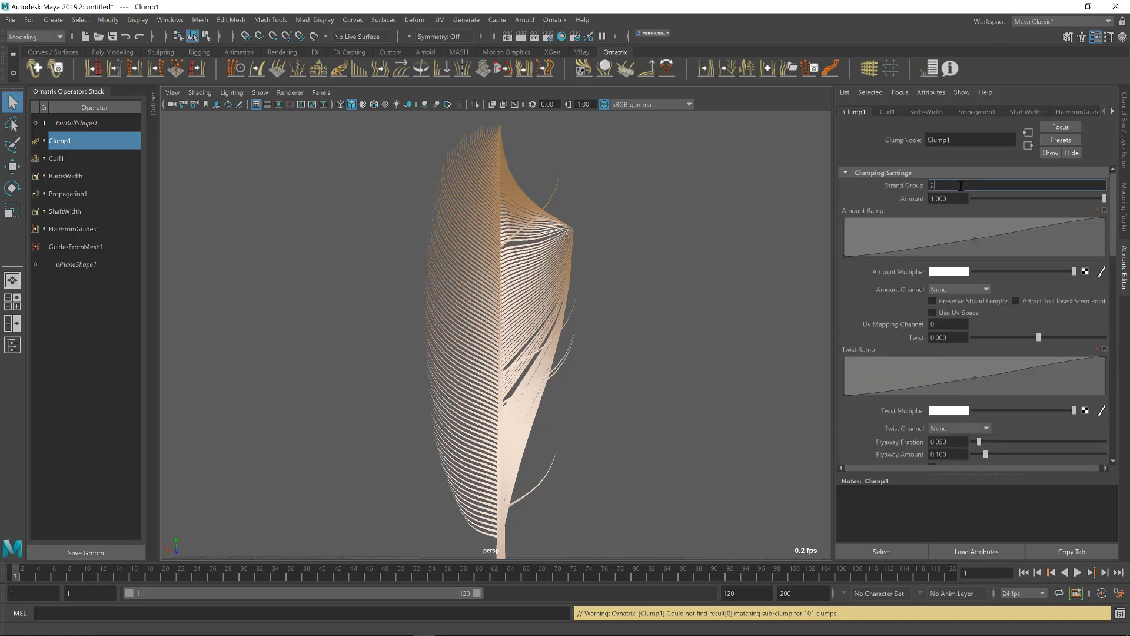
pyautogui.press('Return')
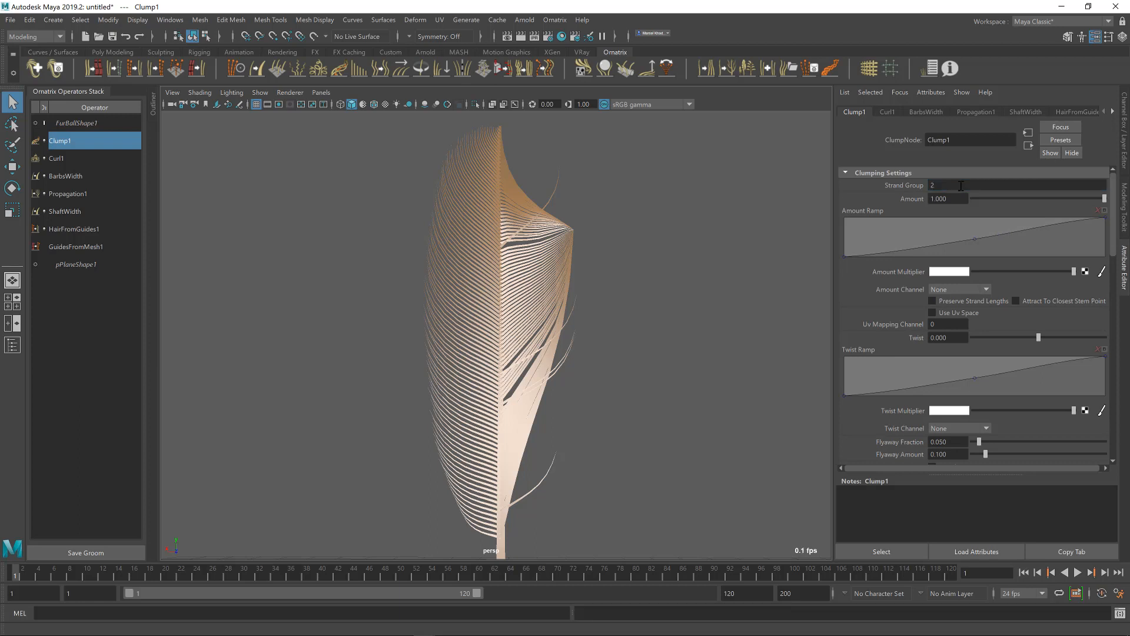
# Set the Clump Count to 100 and create the clumps with the Random method
pyautogui.scroll(-7, 919, 294)
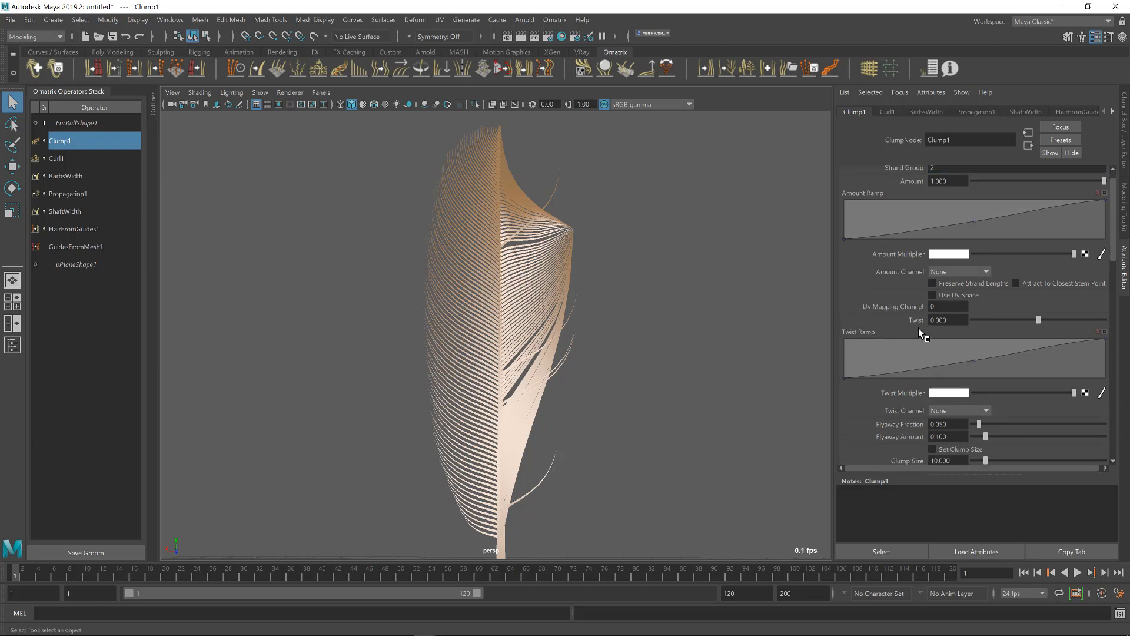
pyautogui.scroll(-4, 913, 348)
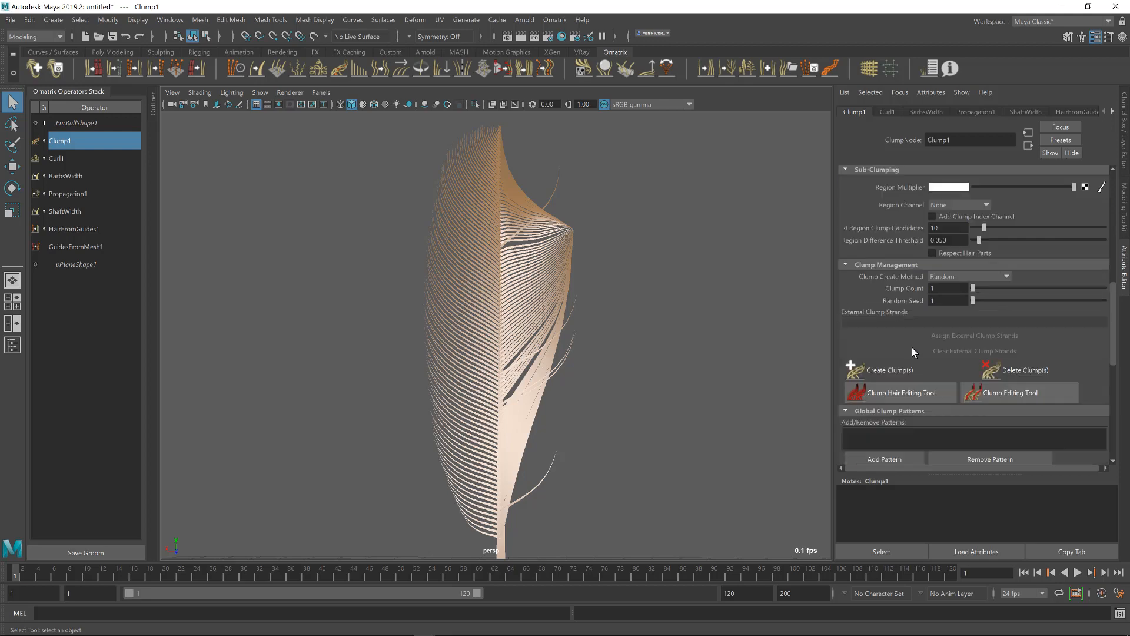
pyautogui.click(943, 306)
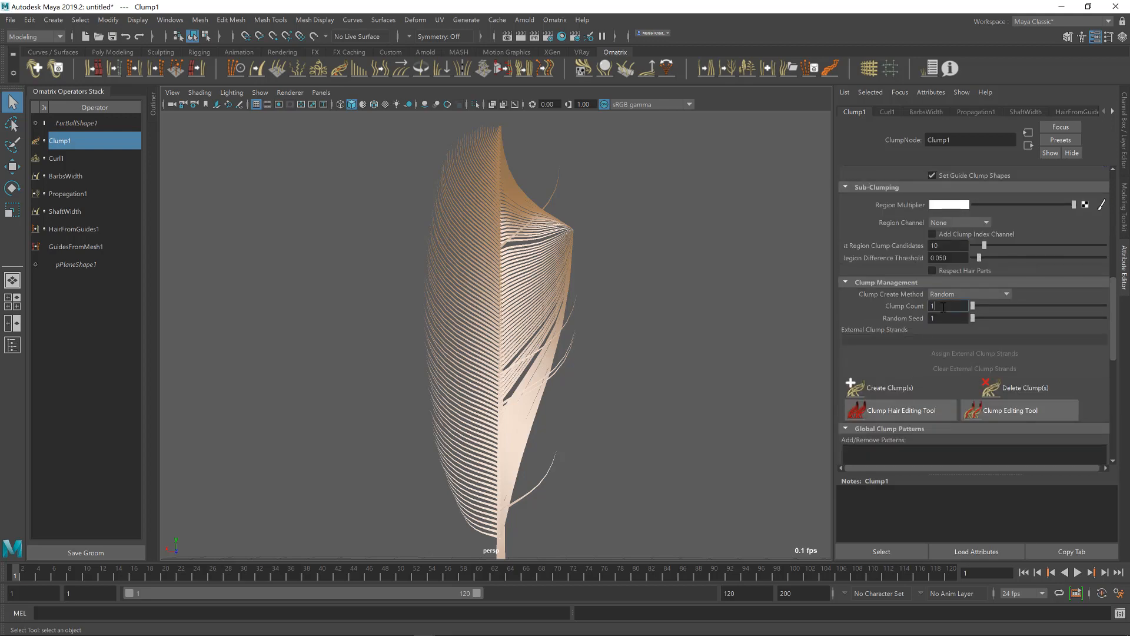
pyautogui.write('00')
pyautogui.click(955, 320)
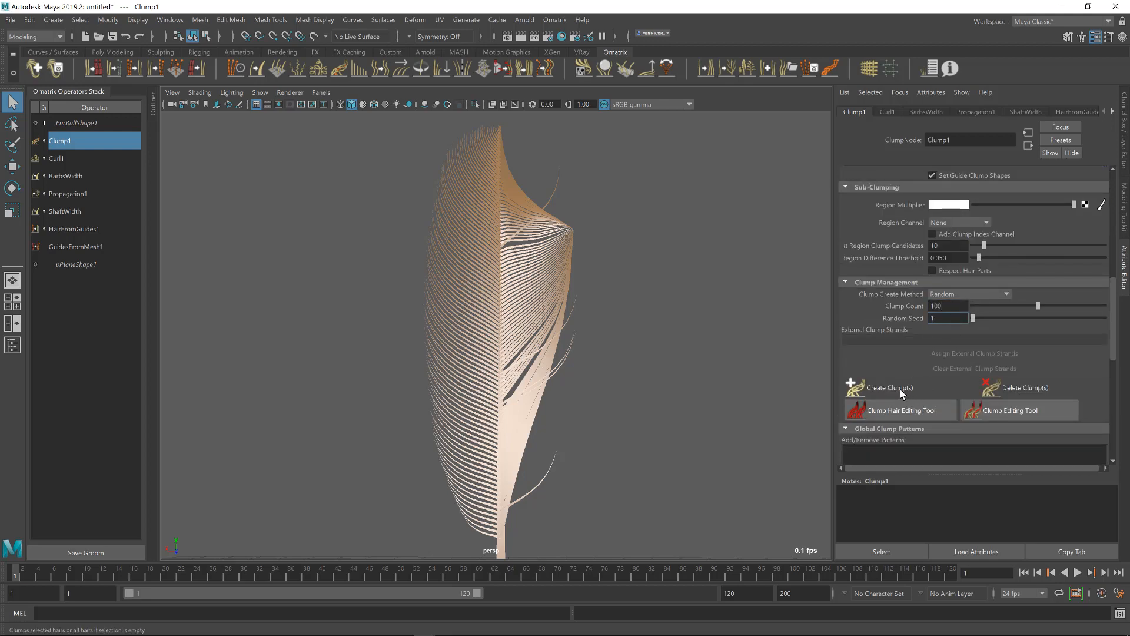
pyautogui.click(900, 390)
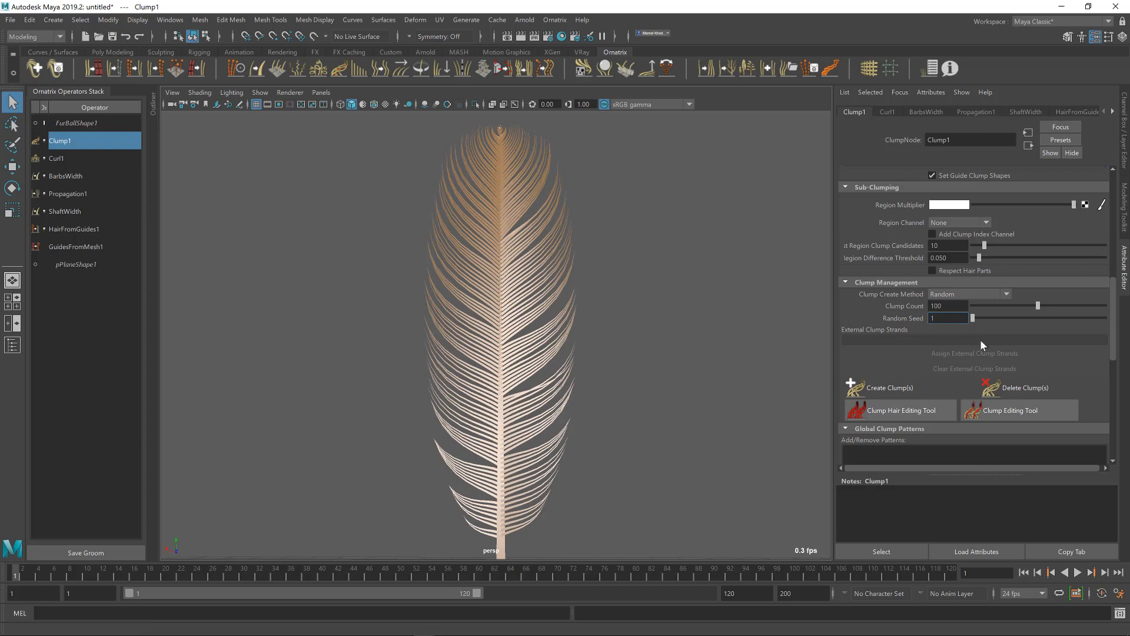
# Set the Clump Flyaway Fraction to 0.051, move the Amount Ramp's middle point to about (0.67, 0.27) and lower its end point
pyautogui.scroll(4, 980, 339)
pyautogui.scroll(2, 973, 380)
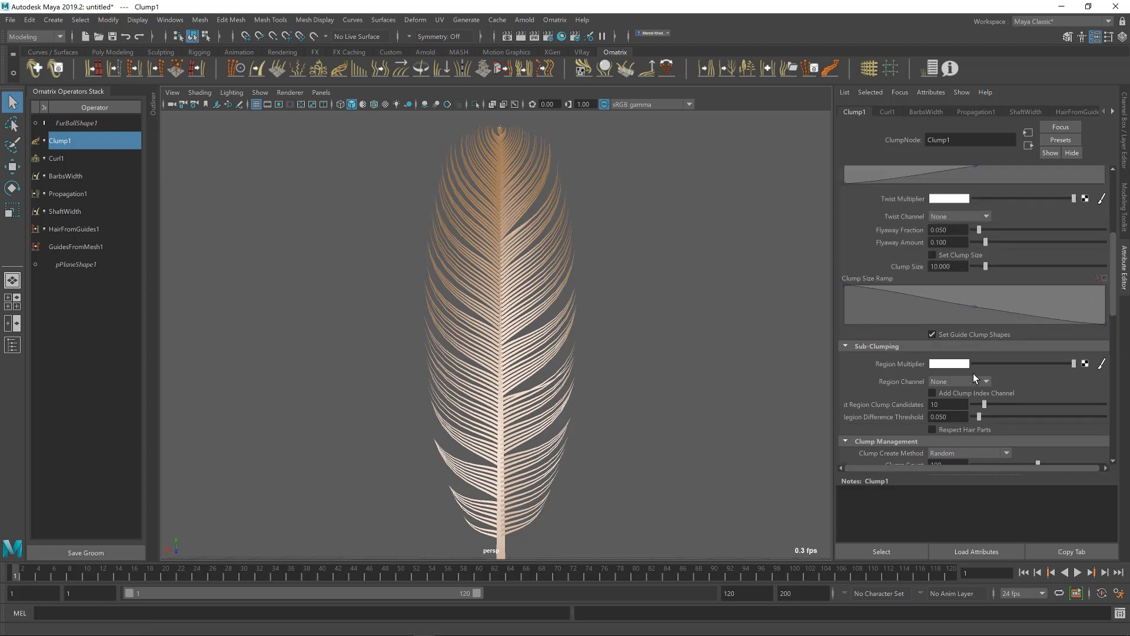
pyautogui.moveTo(979, 248); pyautogui.dragTo(979, 249)
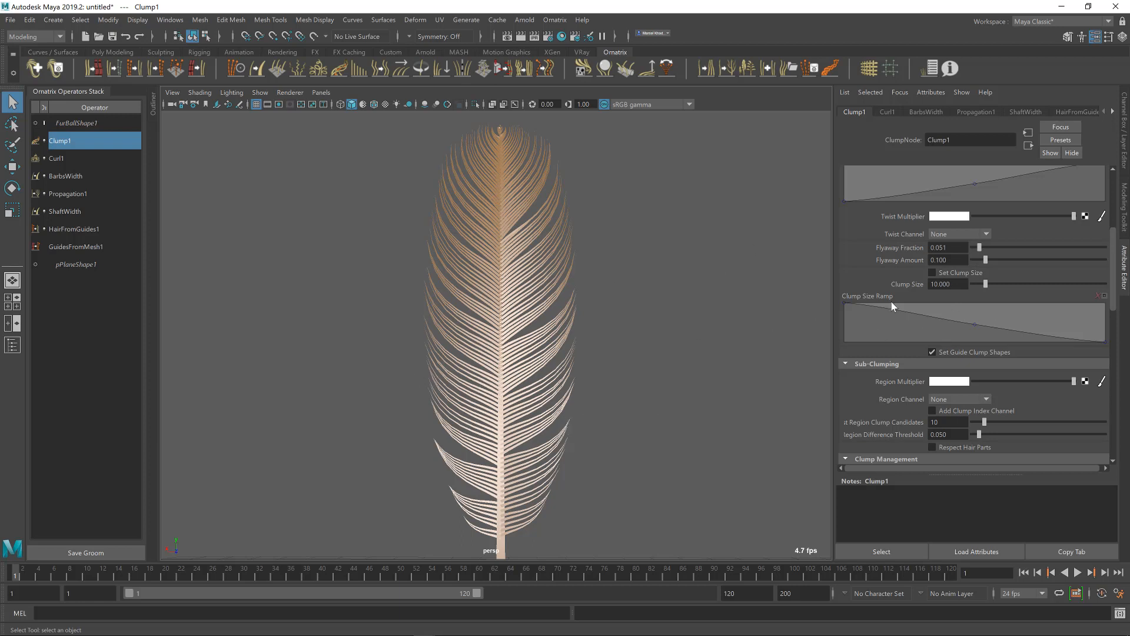
pyautogui.scroll(5, 942, 321)
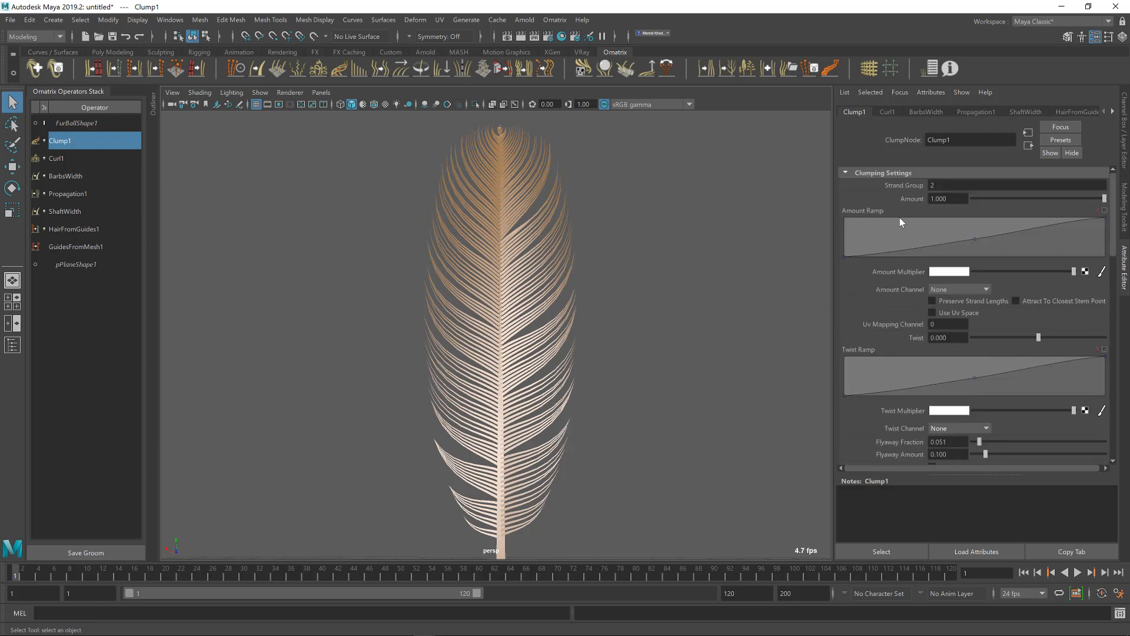
pyautogui.moveTo(974, 239); pyautogui.dragTo(983, 252)
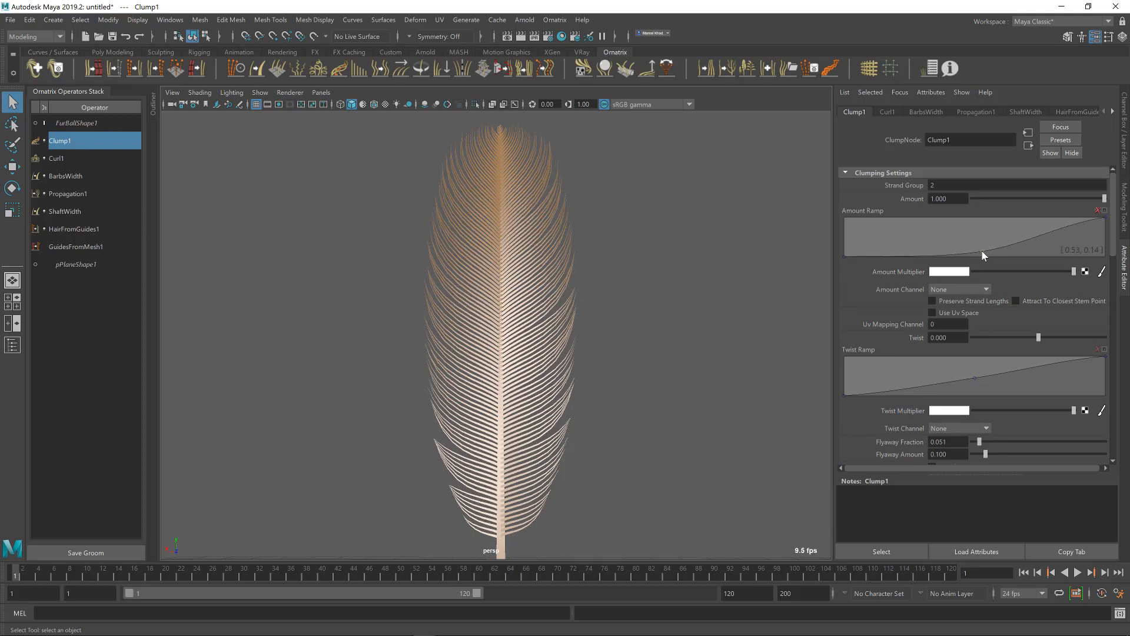
pyautogui.hotkey('alt', 'Tab')
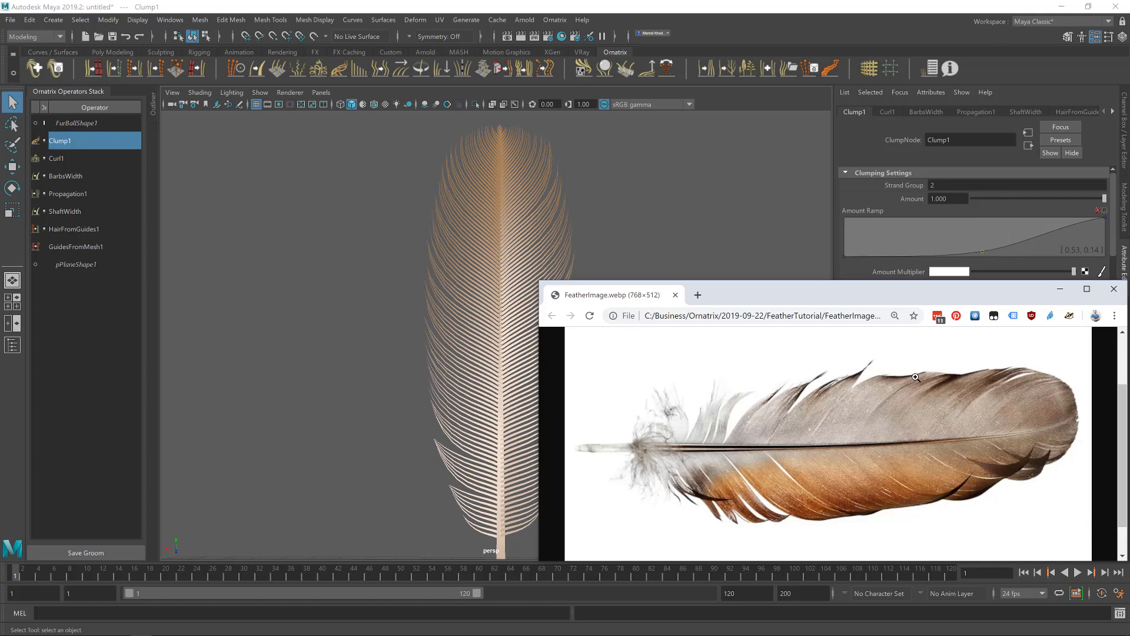
pyautogui.click(855, 7)
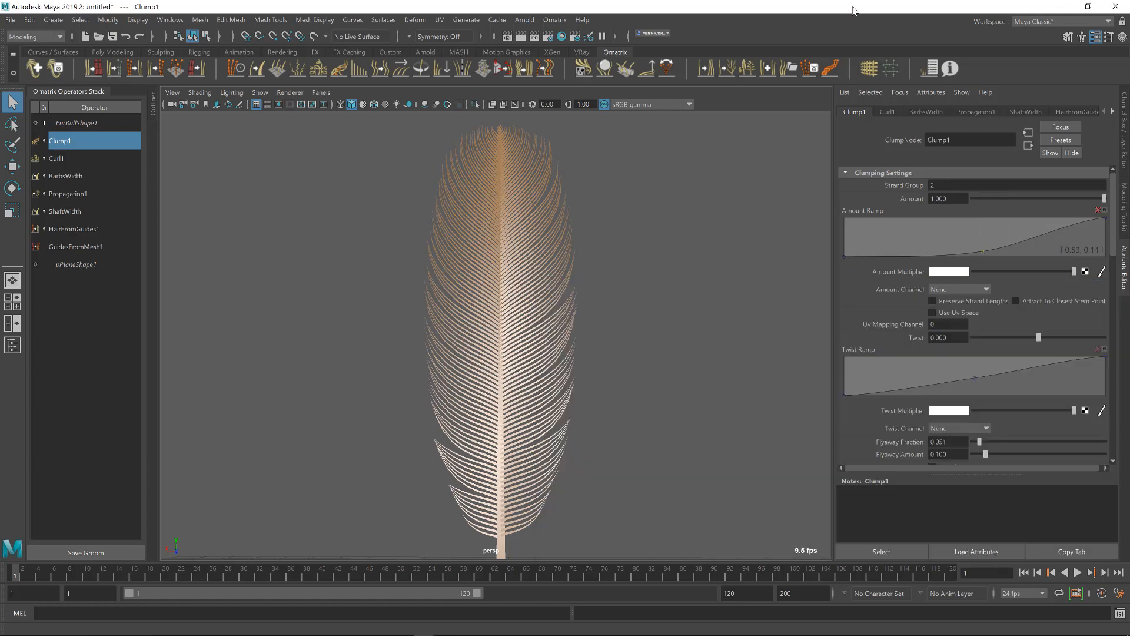
pyautogui.moveTo(979, 249); pyautogui.dragTo(1013, 249)
pyautogui.moveTo(1105, 220); pyautogui.dragTo(1105, 229)
pyautogui.moveTo(1014, 247); pyautogui.dragTo(1019, 246)
# Examine the clumped feather from other angles and compare it with the reference feather image, including the fluffy barbs near its base
pyautogui.keyDown('alt'); pyautogui.moveTo(649, 436); pyautogui.dragTo(666, 414, button='middle'); pyautogui.keyUp('alt')
pyautogui.hotkey('alt', 'Tab')
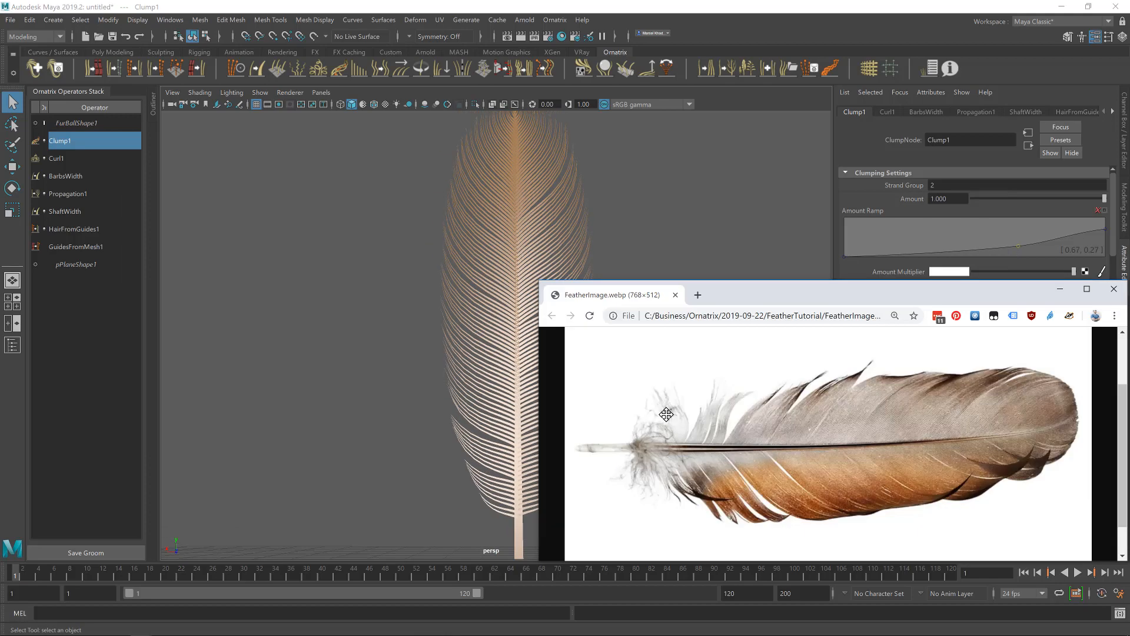
pyautogui.hotkey('alt', 'Tab')
pyautogui.moveTo(615, 283)
pyautogui.keyDown('alt'); pyautogui.mouseDown()
pyautogui.moveTo(627, 293)
pyautogui.moveTo(603, 303)
pyautogui.moveTo(641, 300)
pyautogui.moveTo(634, 295)
pyautogui.mouseUp(); pyautogui.keyUp('alt')
pyautogui.keyDown('alt'); pyautogui.moveTo(634, 295); pyautogui.dragTo(621, 337, button='middle'); pyautogui.keyUp('alt')
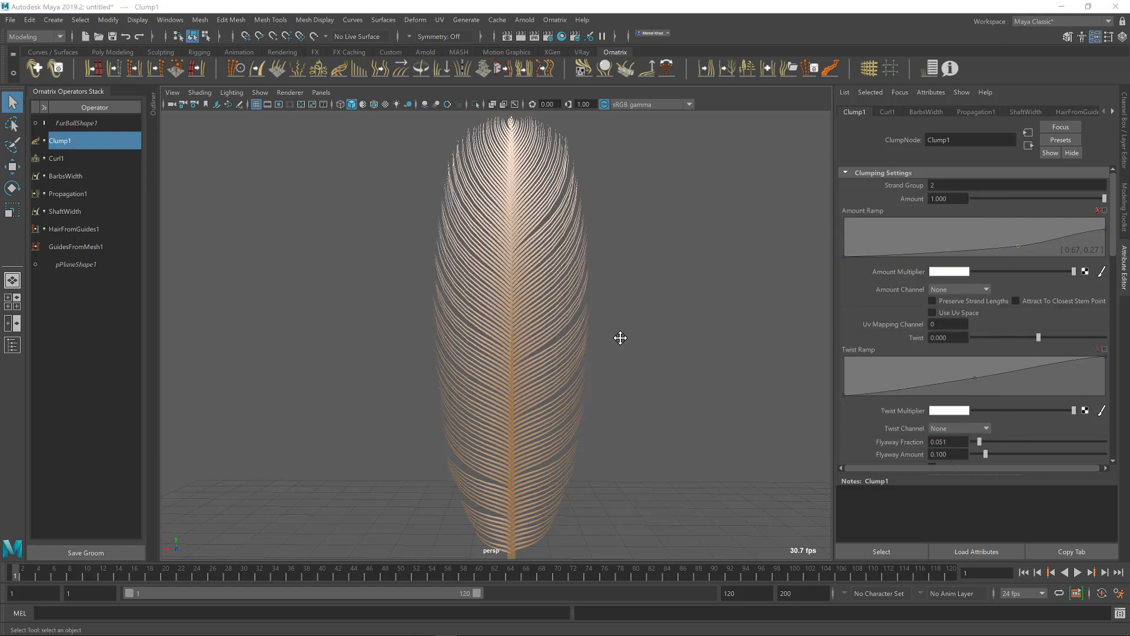
pyautogui.hotkey('alt', 'Tab')
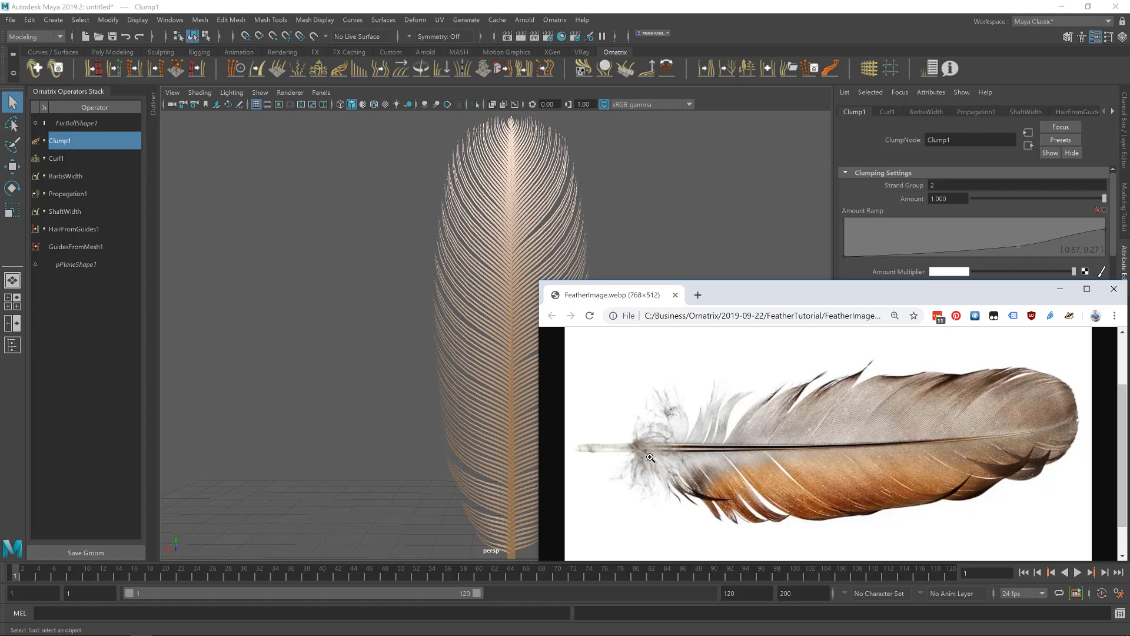
pyautogui.click(540, 5)
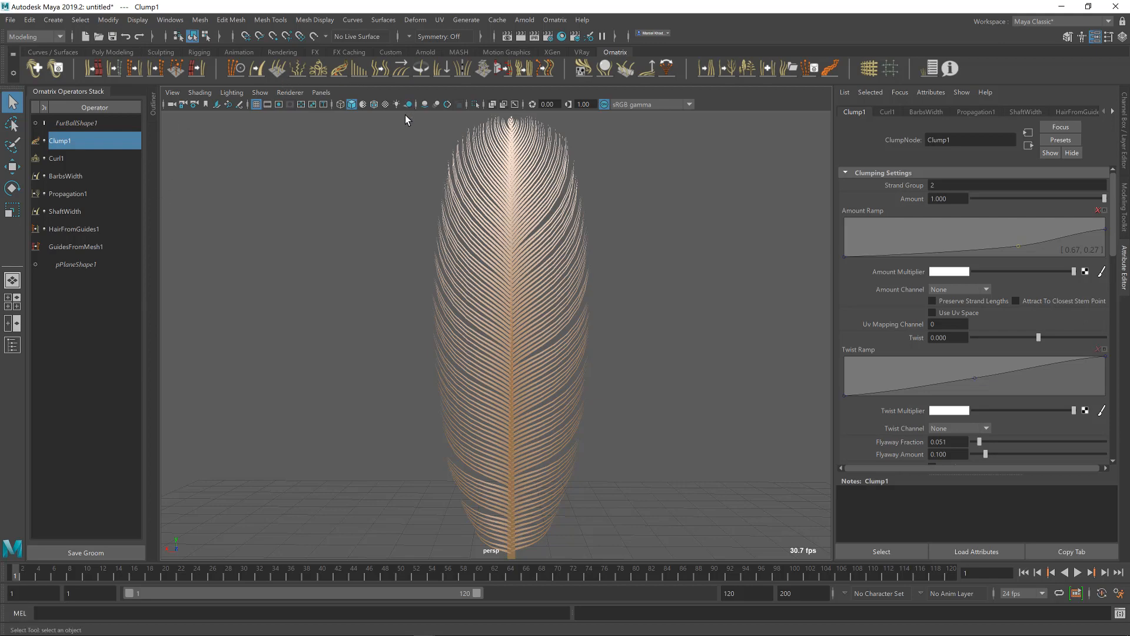
# Add a Frizz operator on top of Clump1, limit it to strand group 2 and set its amount to 3.629
pyautogui.click(298, 72)
pyautogui.click(958, 184)
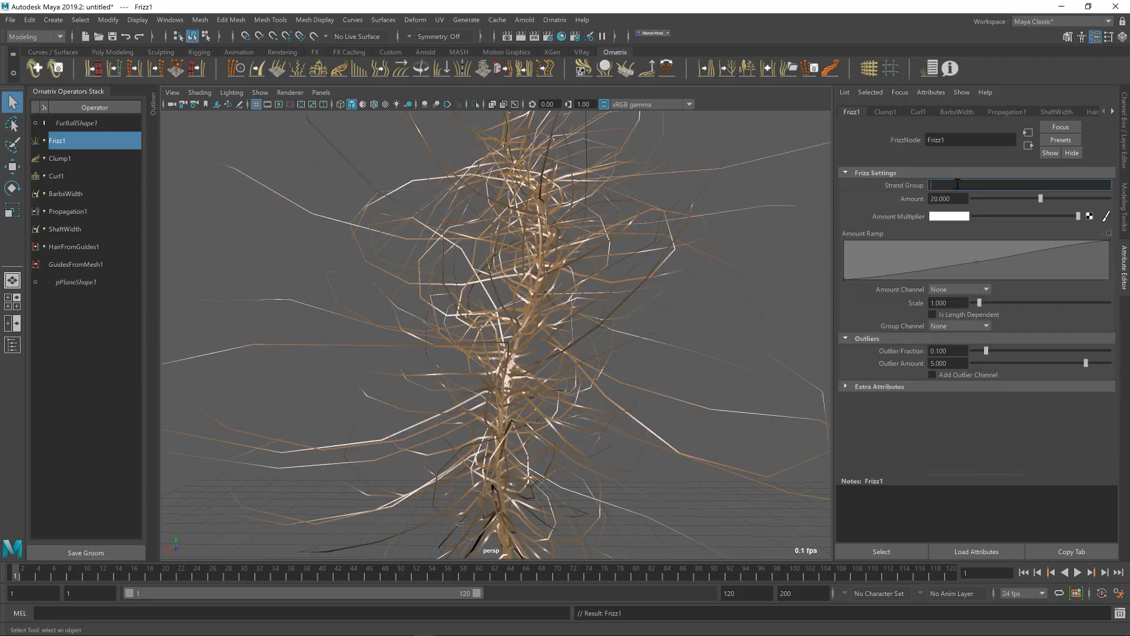
pyautogui.press('Return')
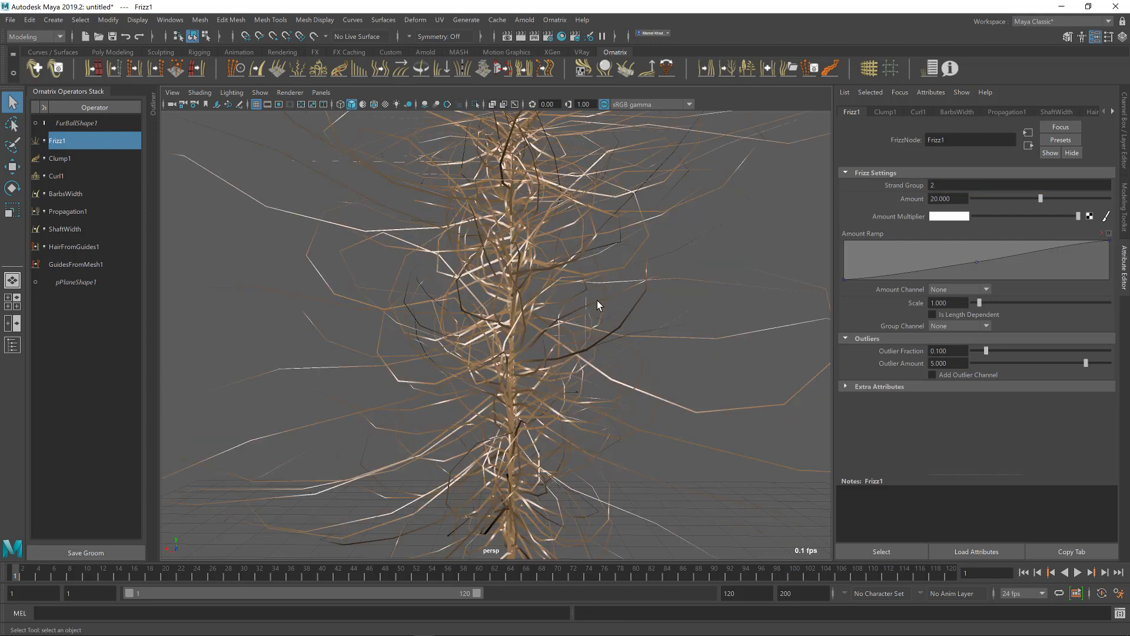
pyautogui.keyDown('alt'); pyautogui.moveTo(597, 301); pyautogui.dragTo(573, 336); pyautogui.keyUp('alt')
pyautogui.scroll(-5, 577, 352)
pyautogui.scroll(2, 577, 352)
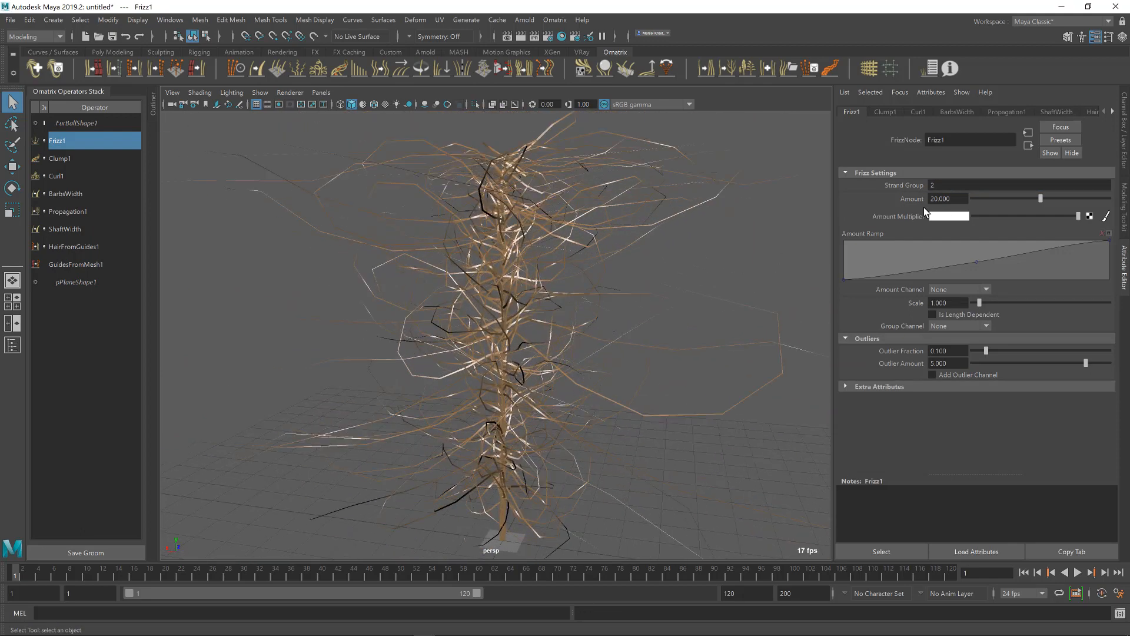
pyautogui.moveTo(1038, 199); pyautogui.dragTo(985, 191)
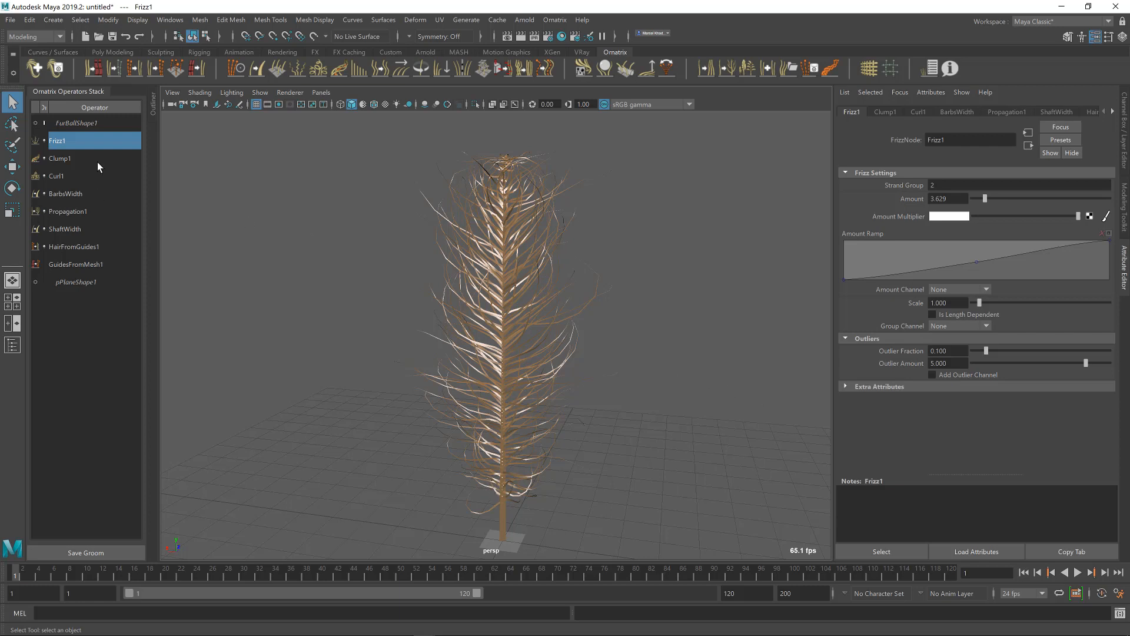
# Enable the root position channel on the Propagation1 operator
pyautogui.click(73, 213)
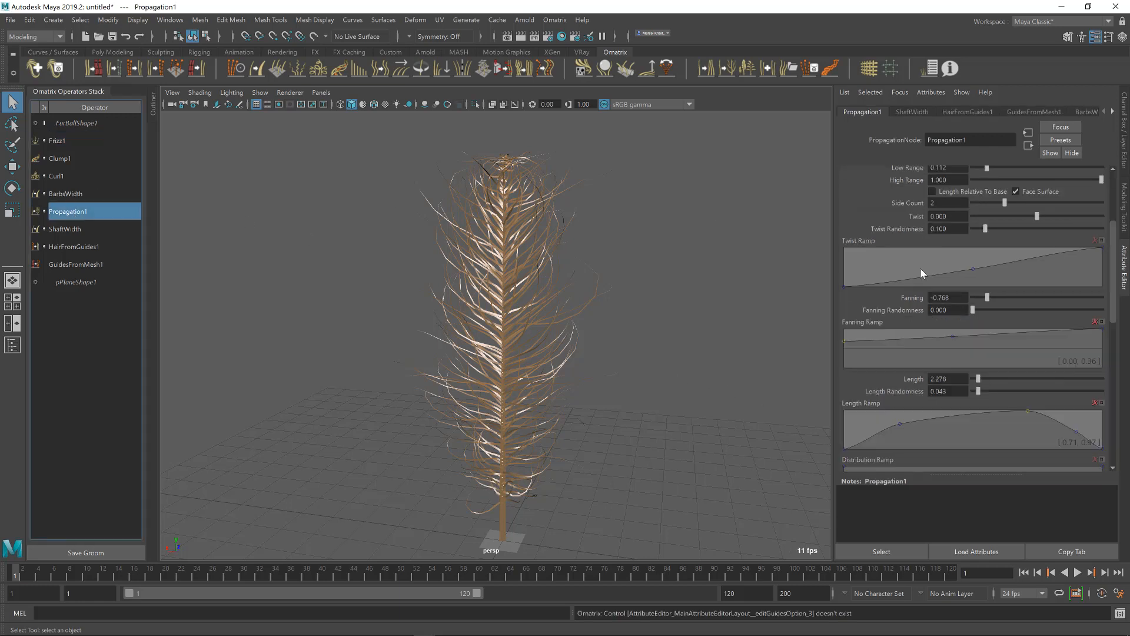
pyautogui.scroll(-5, 885, 325)
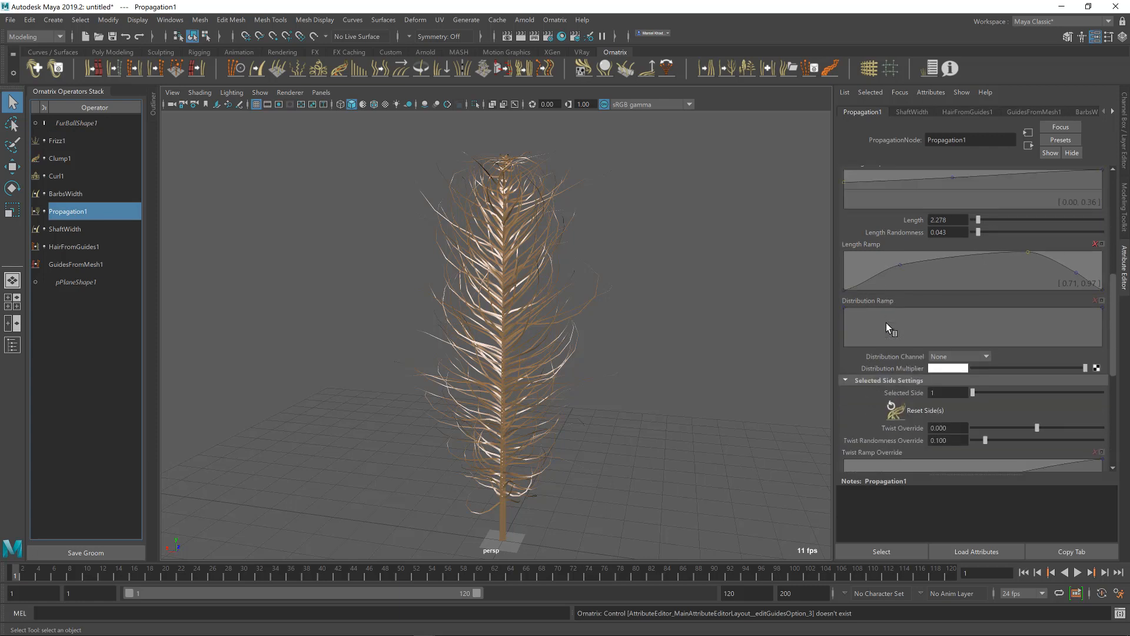
pyautogui.scroll(8, 886, 326)
pyautogui.scroll(3, 886, 330)
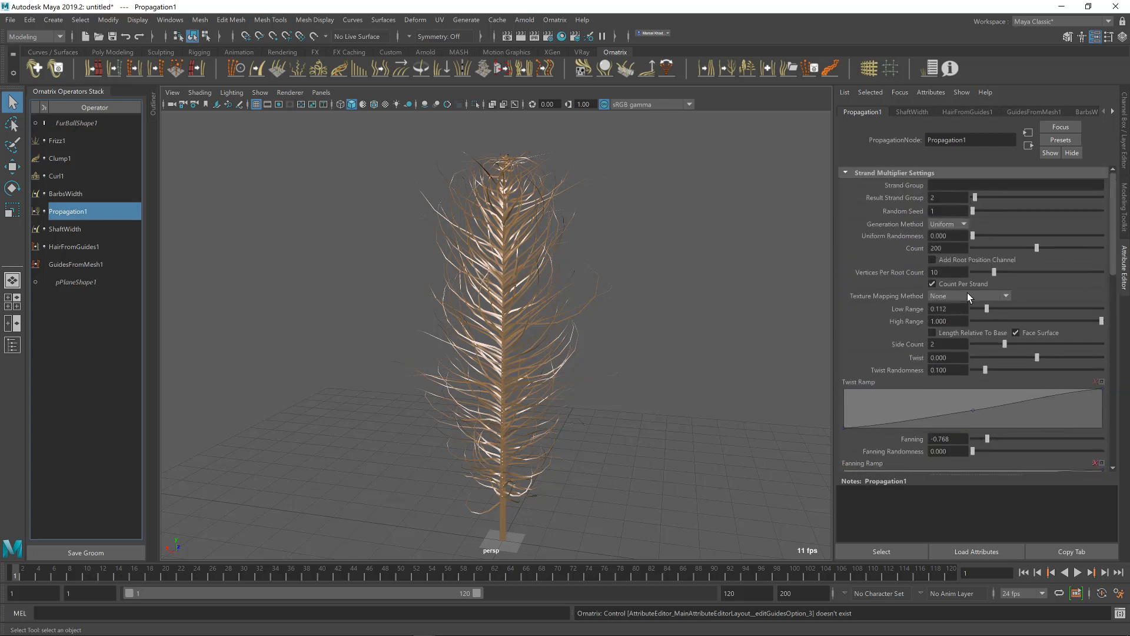
pyautogui.click(970, 260)
# Drive the Frizz1 operator's amount with the PropRootPosition channel
pyautogui.click(71, 142)
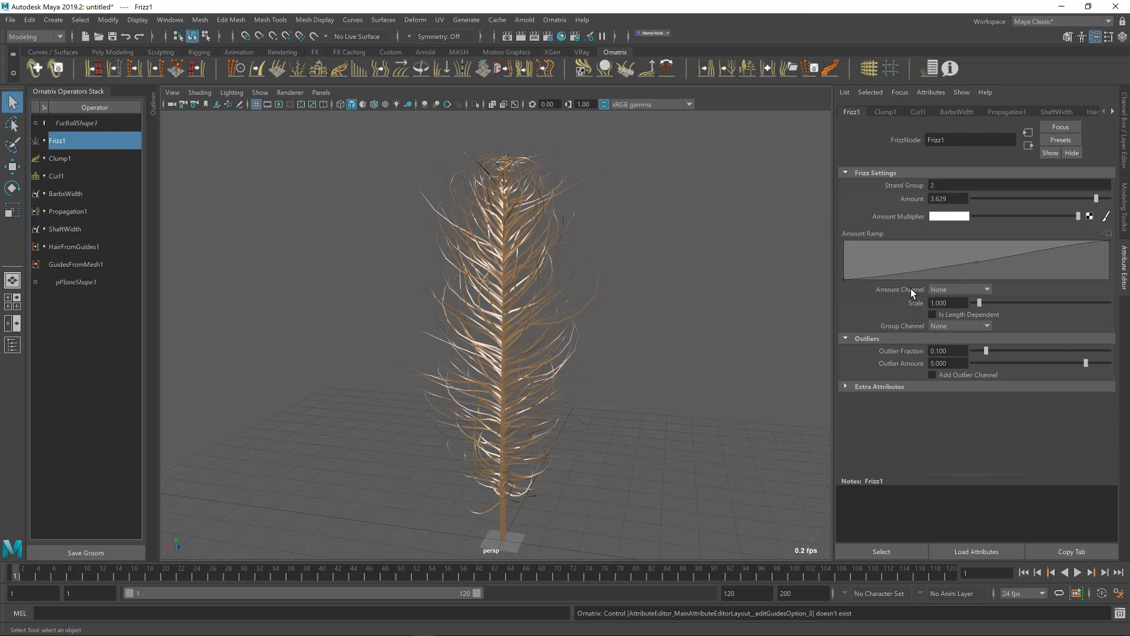
pyautogui.click(953, 290)
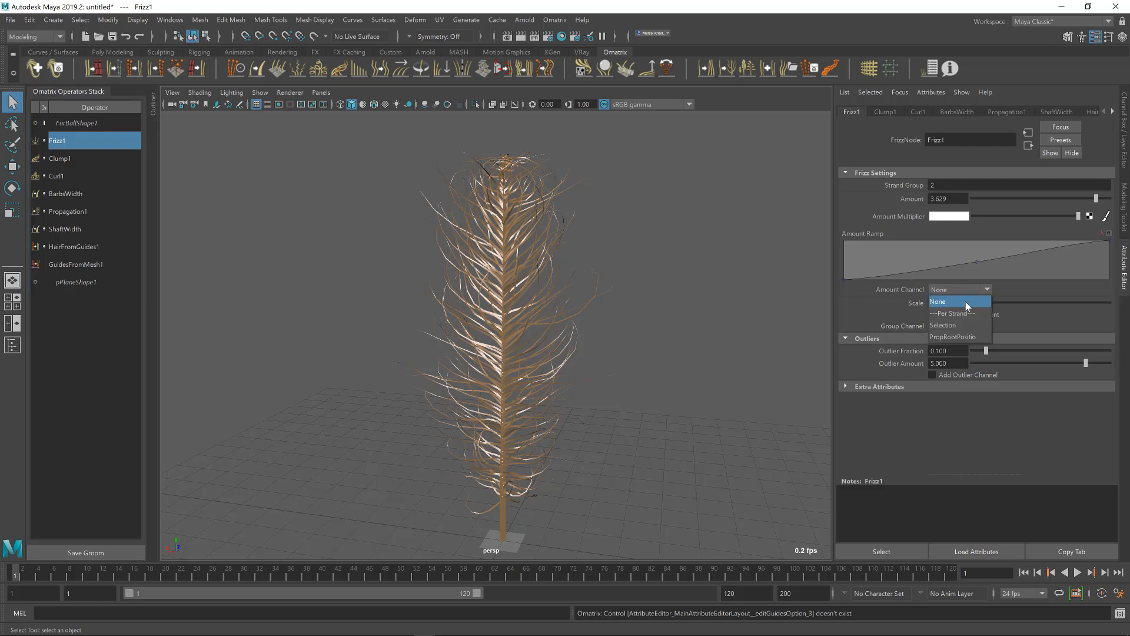
pyautogui.click(953, 337)
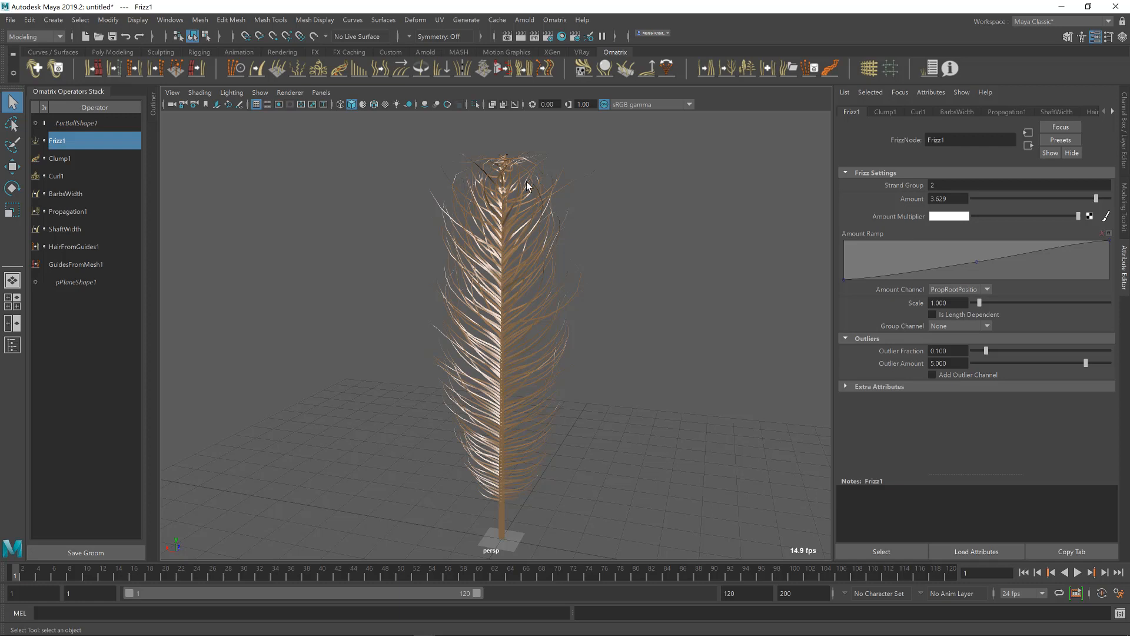
# Insert a Generate Strand Data operator above Clump1 and make it write to the existing PropRootPositio channel
pyautogui.click(75, 156)
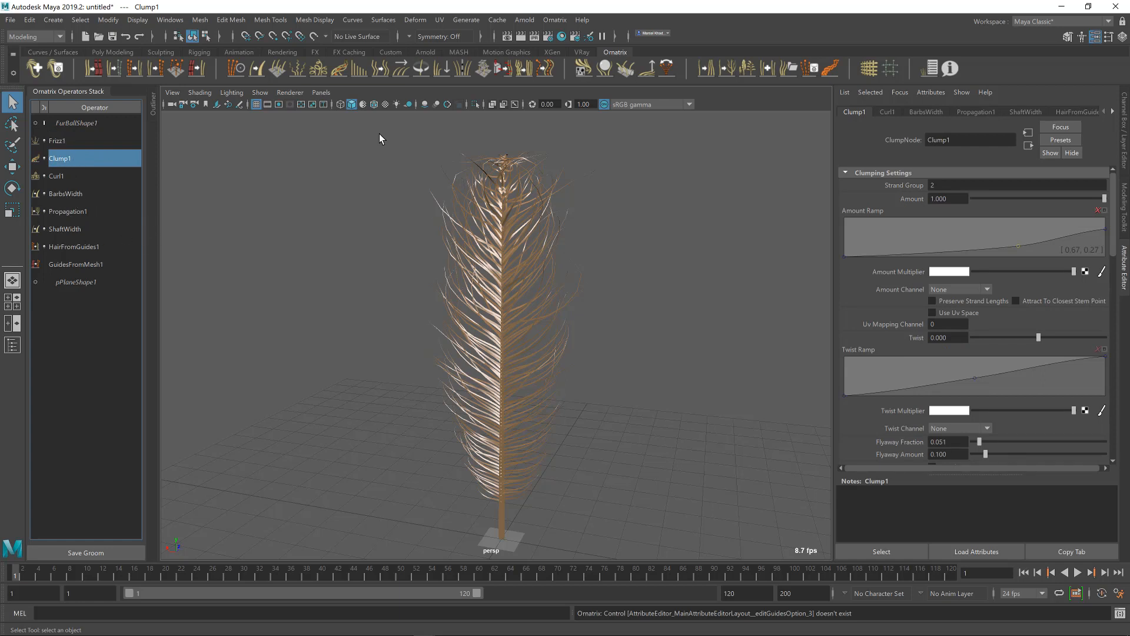
pyautogui.click(810, 69)
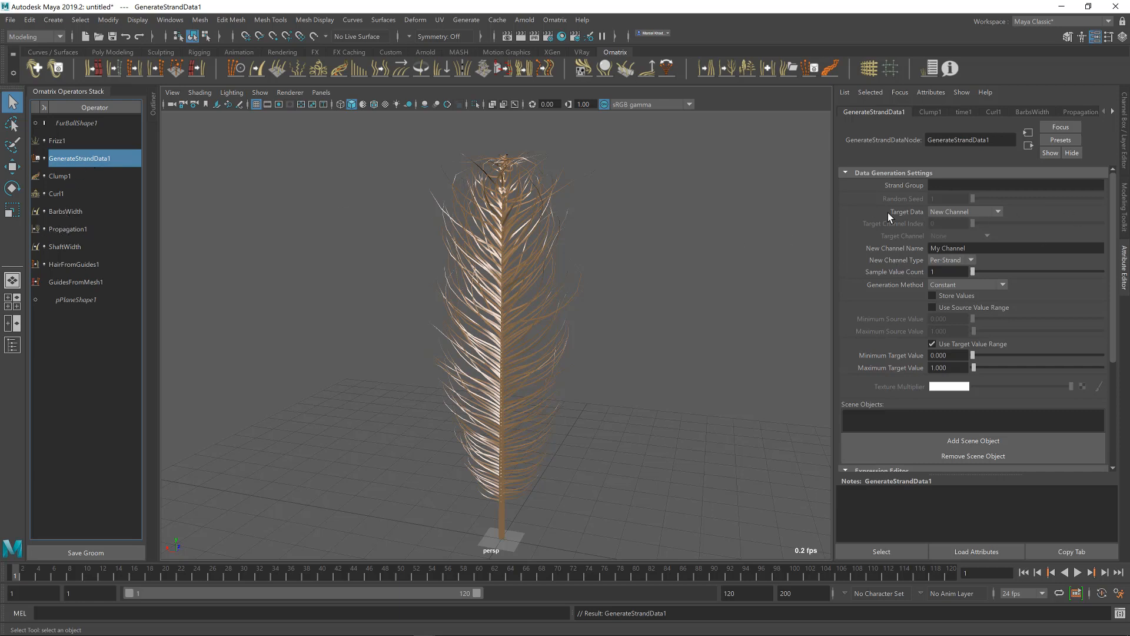
pyautogui.click(972, 210)
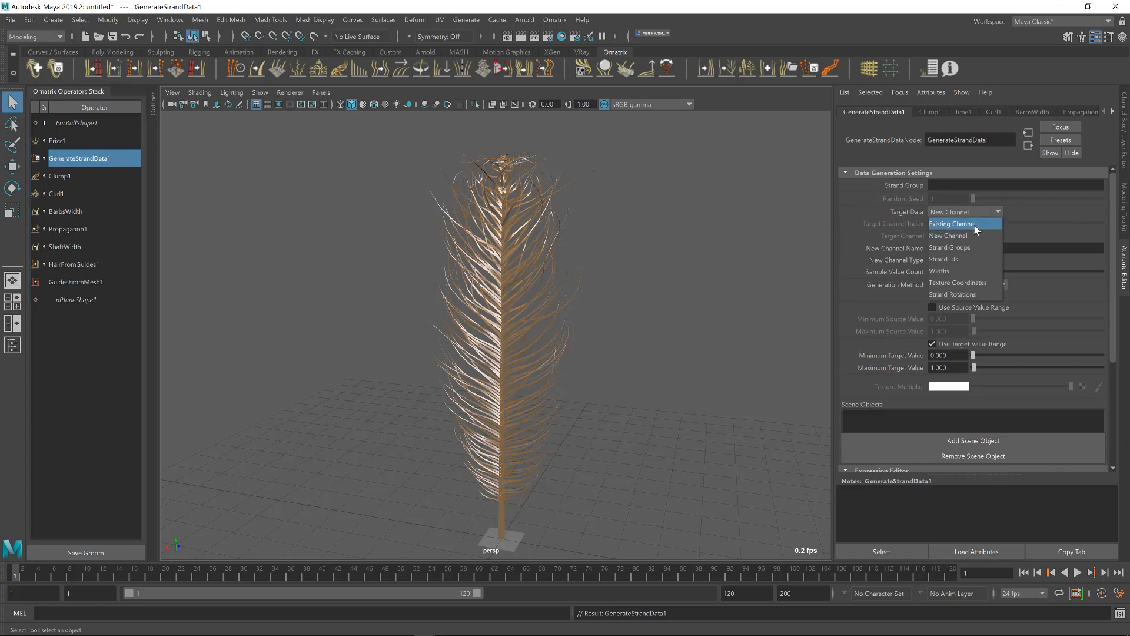
pyautogui.click(974, 224)
pyautogui.click(973, 235)
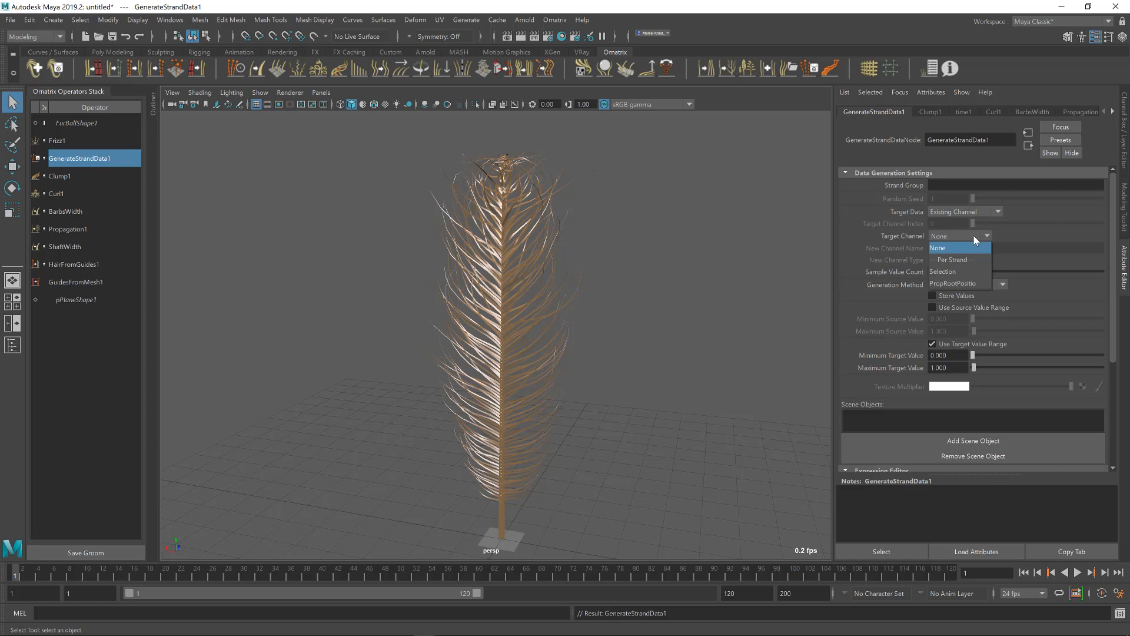
pyautogui.click(962, 285)
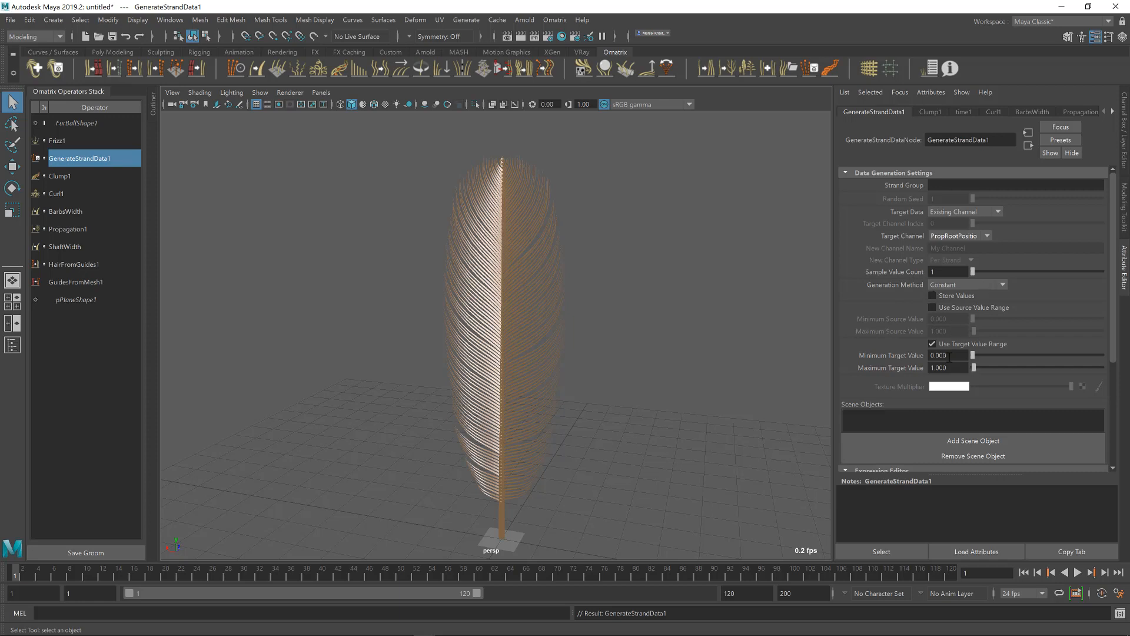
# Set the strand data generation method to Expression and open the expression editor in an enlarged window clear of the feather
pyautogui.click(940, 285)
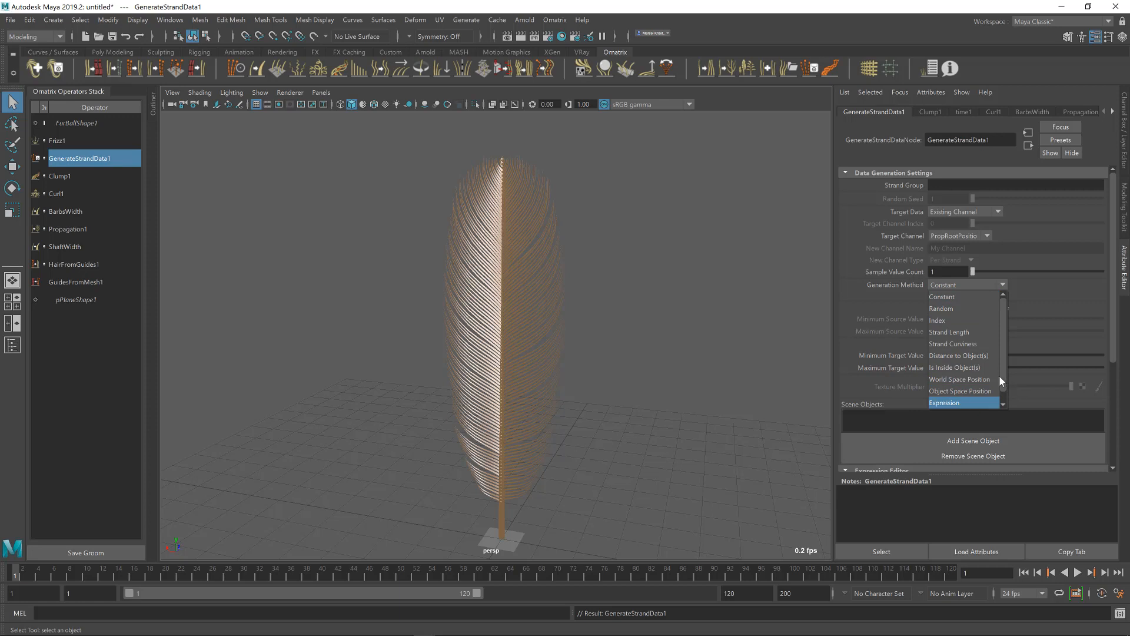
pyautogui.scroll(-1, 975, 393)
pyautogui.click(976, 392)
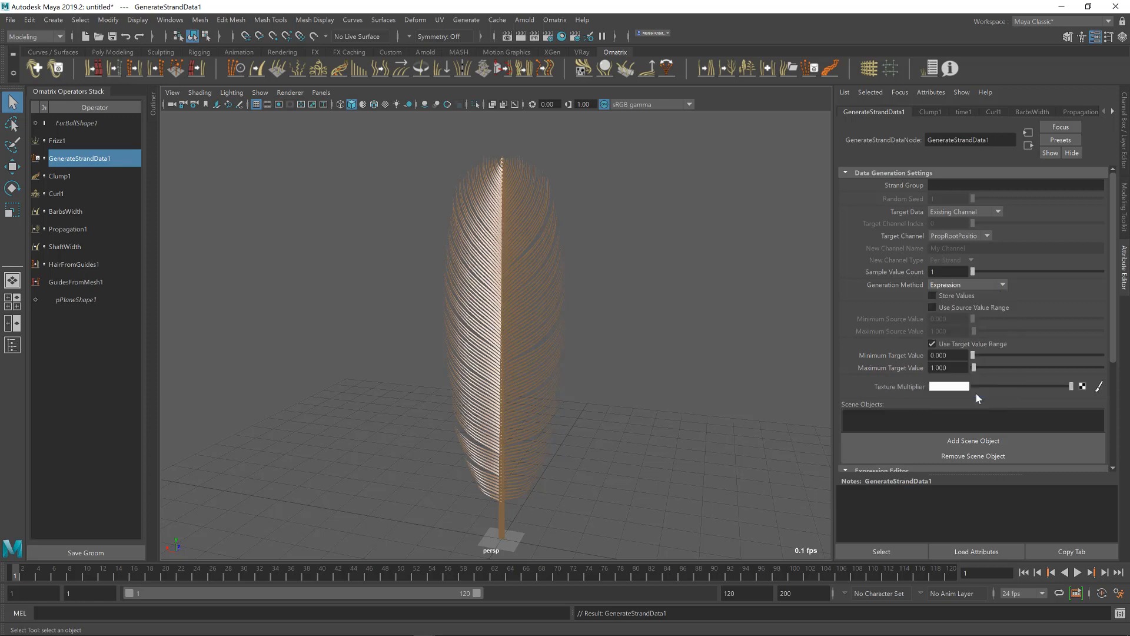
pyautogui.scroll(-5, 885, 380)
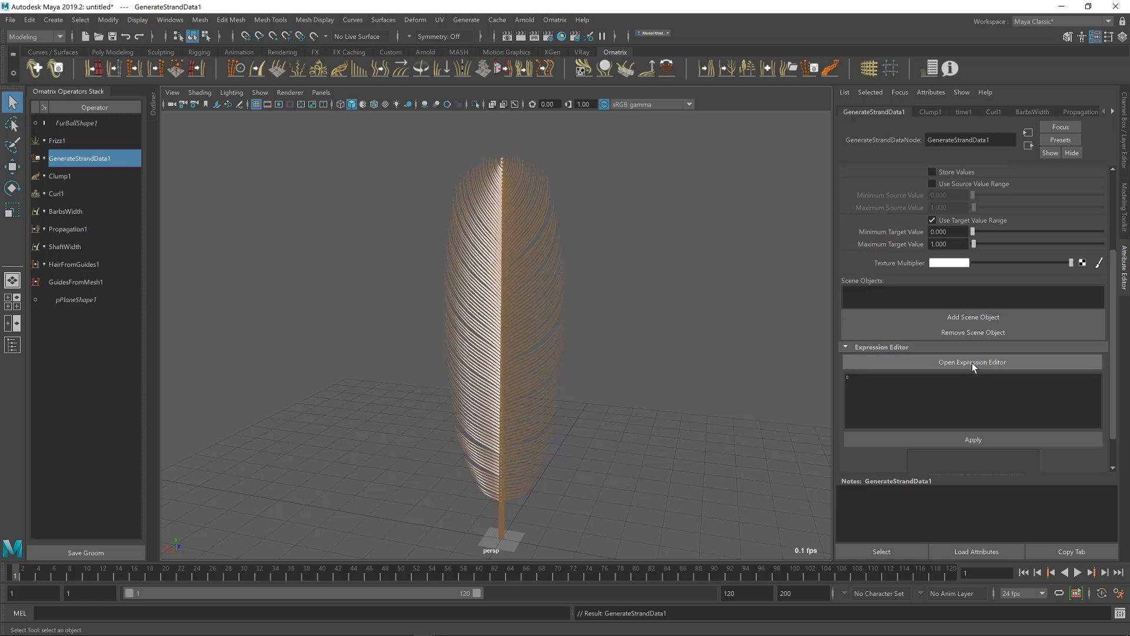
pyautogui.click(973, 362)
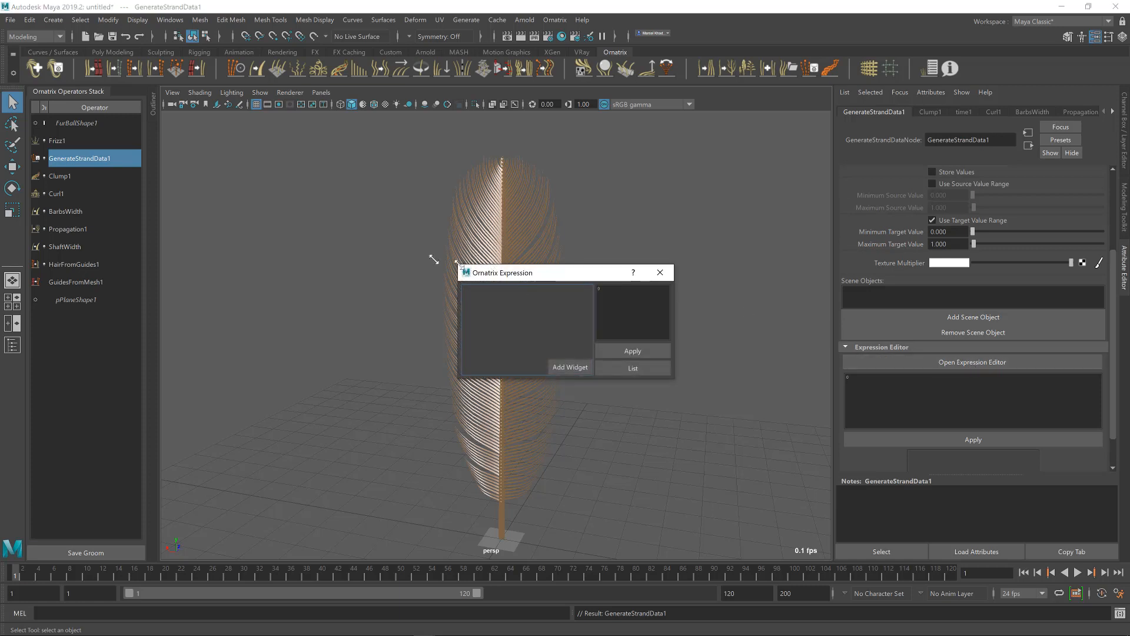
pyautogui.moveTo(459, 265); pyautogui.dragTo(217, 176)
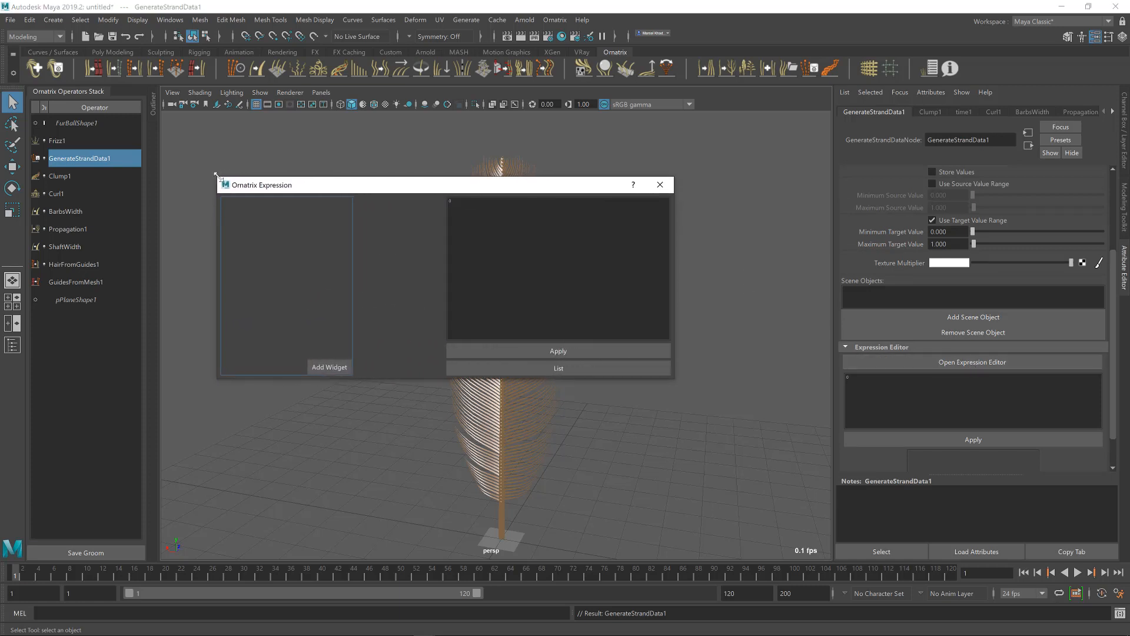
pyautogui.click(494, 227)
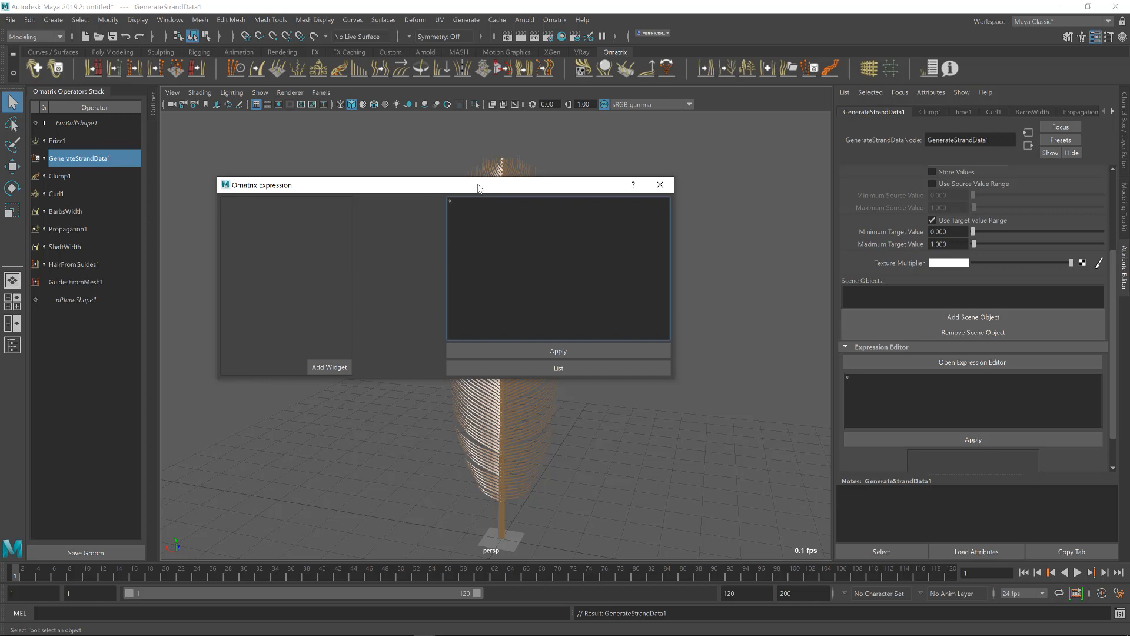
pyautogui.moveTo(479, 185); pyautogui.dragTo(829, 283)
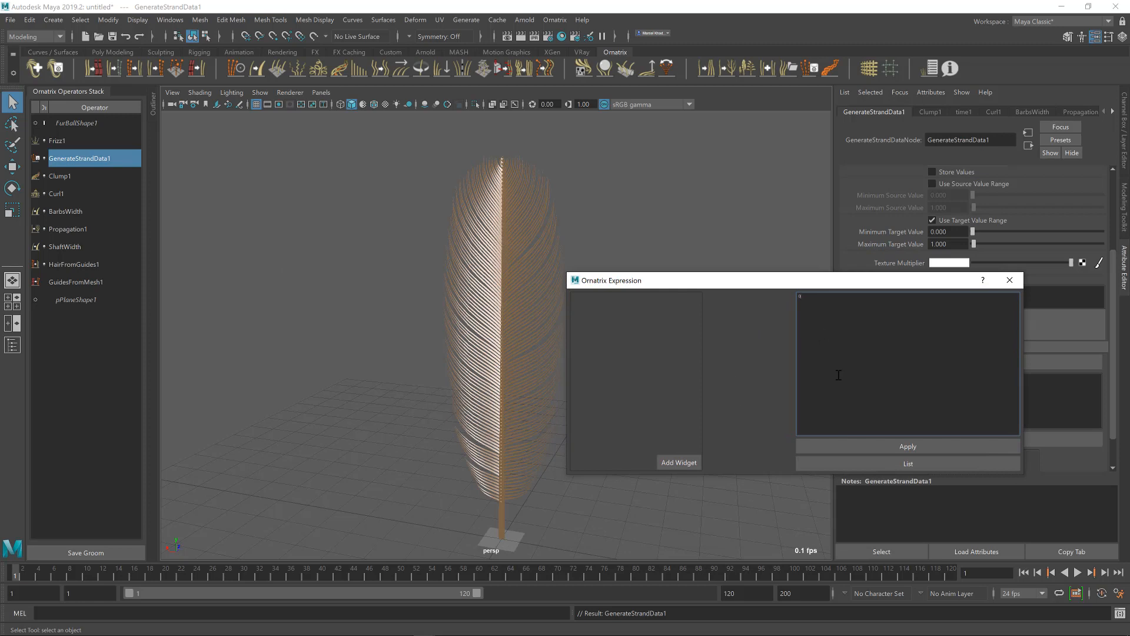
# List the available expression variables, then enter sc_PropRootPositio as the expression and apply it
pyautogui.click(885, 465)
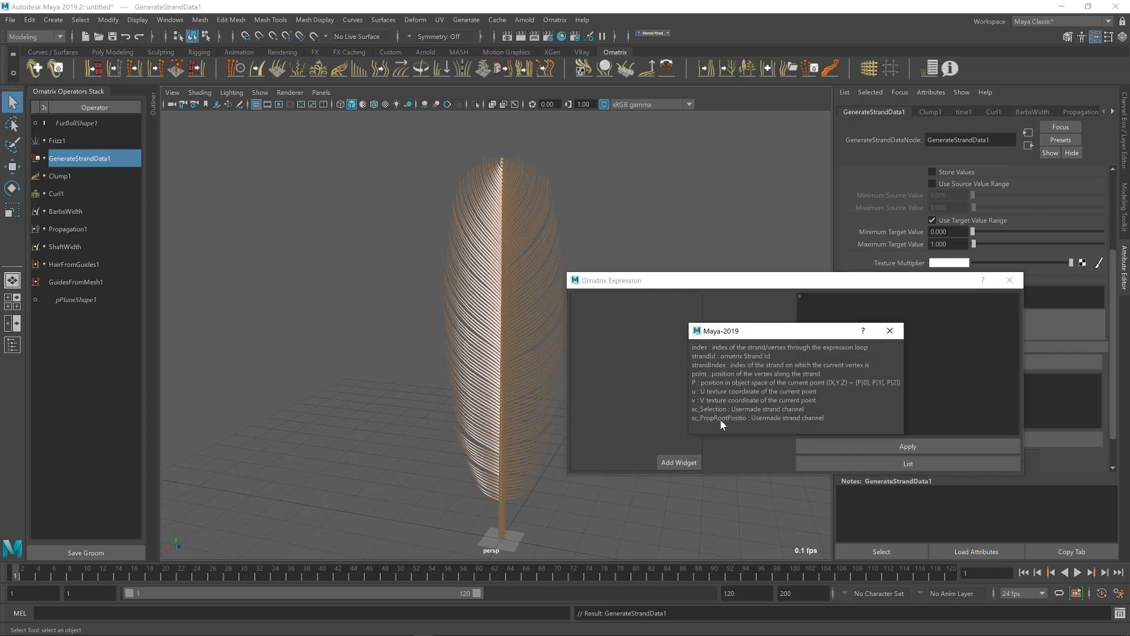
pyautogui.click(889, 330)
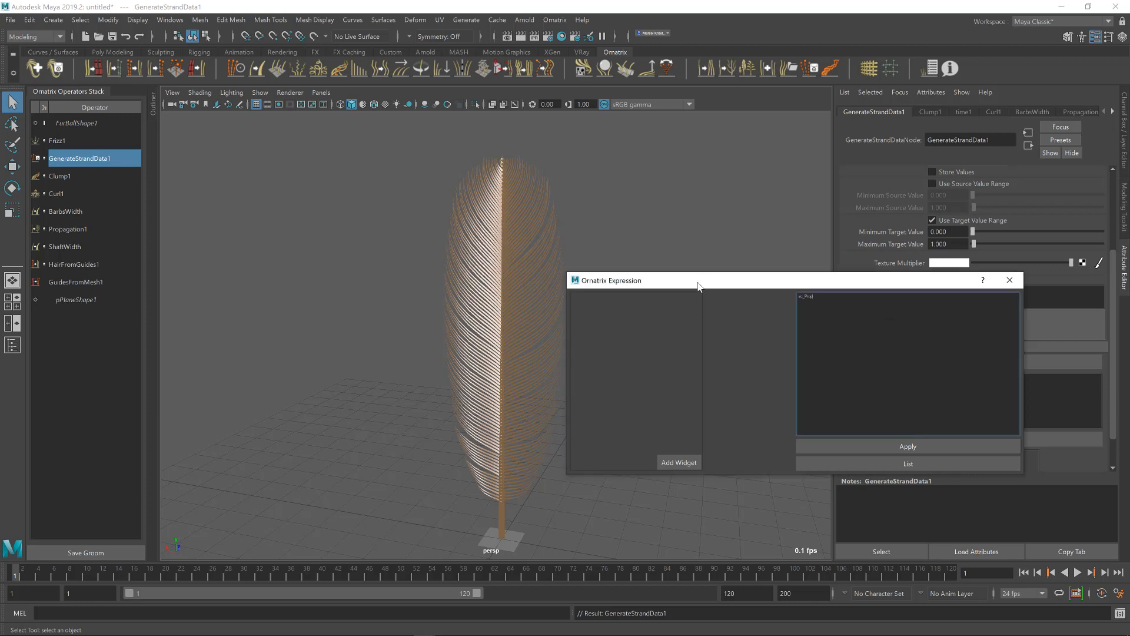
pyautogui.write('RootPositio')
pyautogui.moveTo(832, 299); pyautogui.dragTo(780, 296)
pyautogui.click(861, 446)
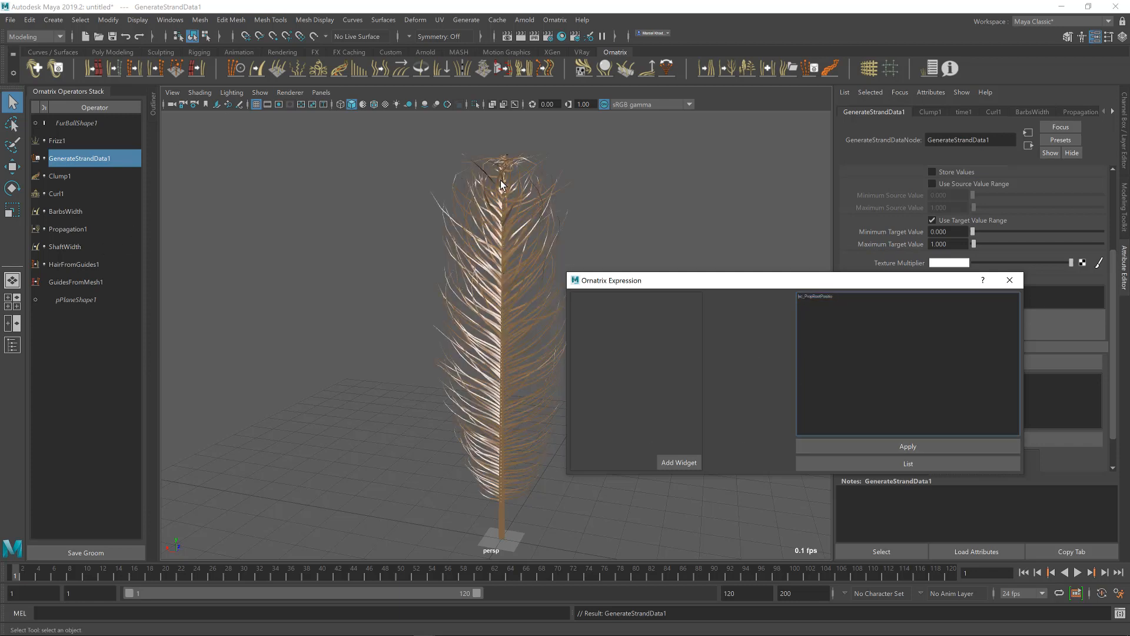
# Add a Curve widget for the variable $var0 above the channel name in the expression
pyautogui.click(798, 297)
pyautogui.press('Return')
pyautogui.click(683, 460)
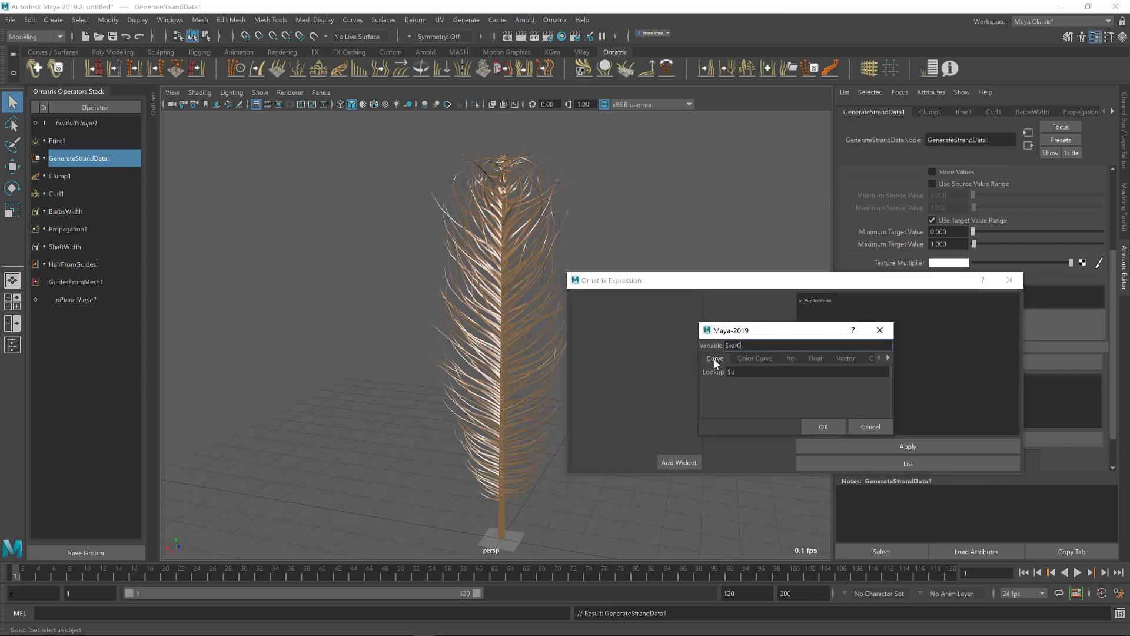
pyautogui.click(825, 429)
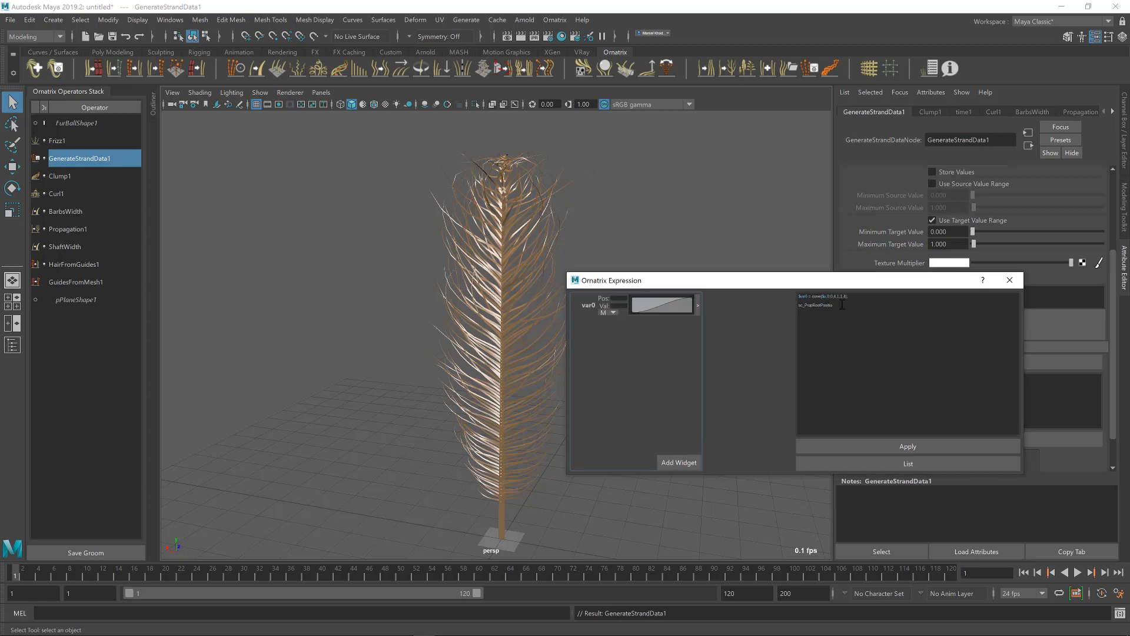
# Move sc_PropRootPositio from its own line into the curve function of $var0 as the lookup parameter
pyautogui.moveTo(842, 304); pyautogui.dragTo(798, 305)
pyautogui.hotkey('ctrl', 'c')
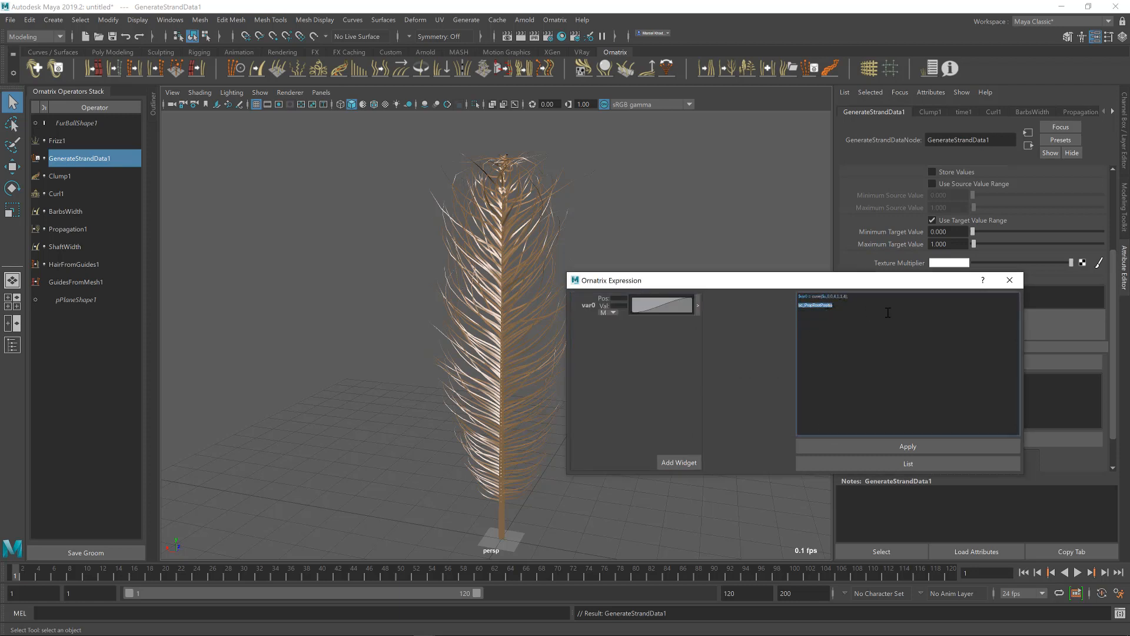
pyautogui.press('BackSpace')
pyautogui.press('Left')
pyautogui.press('Left')
pyautogui.press('Left')
pyautogui.press('Left')
pyautogui.press('Left')
pyautogui.press('Left')
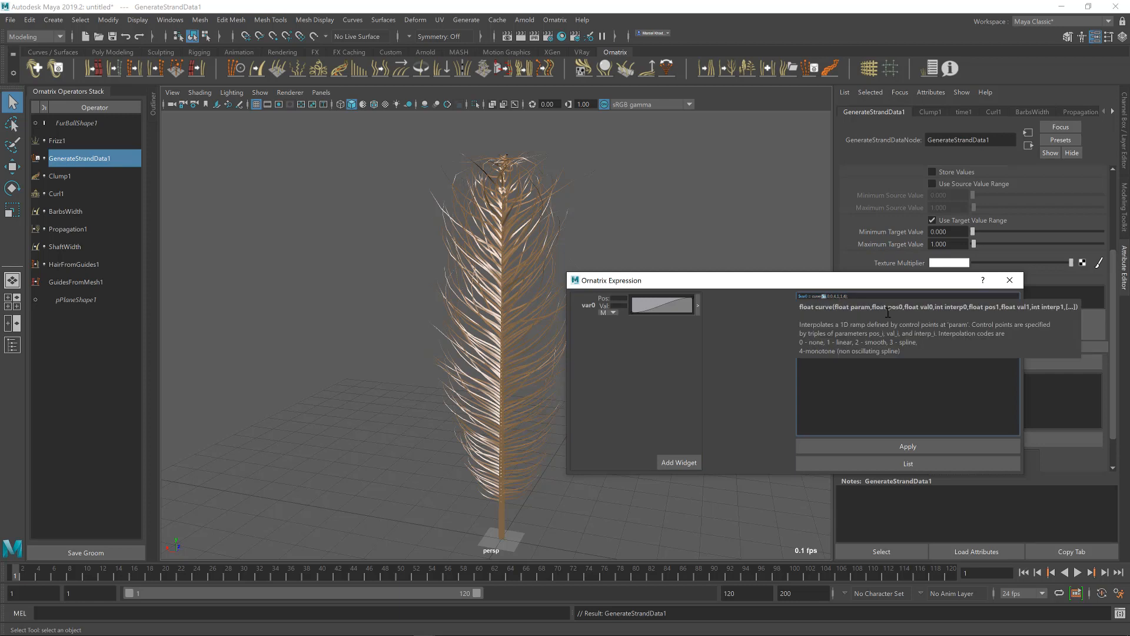
pyautogui.hotkey('ctrl', 'v')
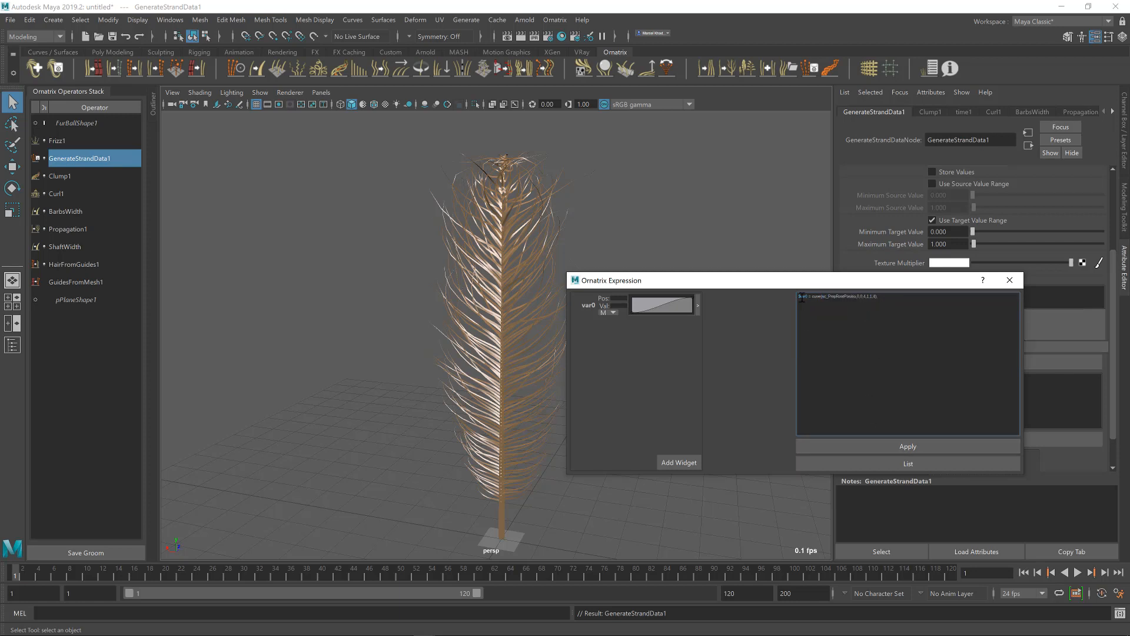
# Add $var0 as the expression's output on a second line and apply the expression
pyautogui.moveTo(809, 297); pyautogui.dragTo(799, 297)
pyautogui.hotkey('ctrl', 'c')
pyautogui.click(861, 311)
pyautogui.press('Return')
pyautogui.hotkey('ctrl', 'v')
pyautogui.hotkey('ctrl', 'a')
pyautogui.click(812, 317)
pyautogui.moveTo(788, 286); pyautogui.dragTo(805, 304)
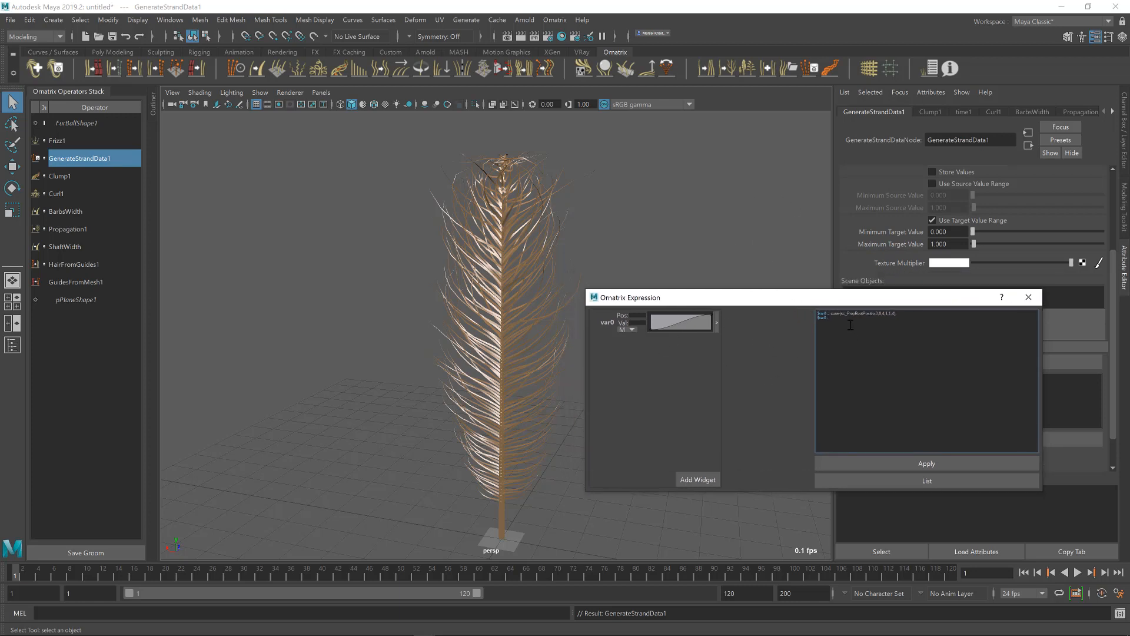
pyautogui.click(923, 462)
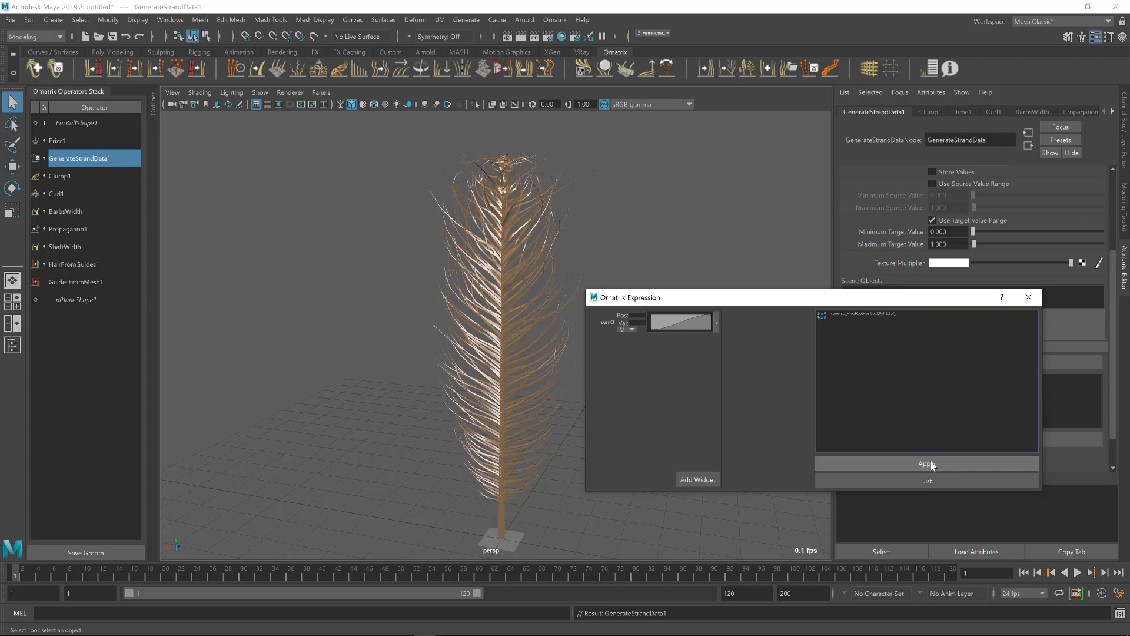
pyautogui.click(931, 465)
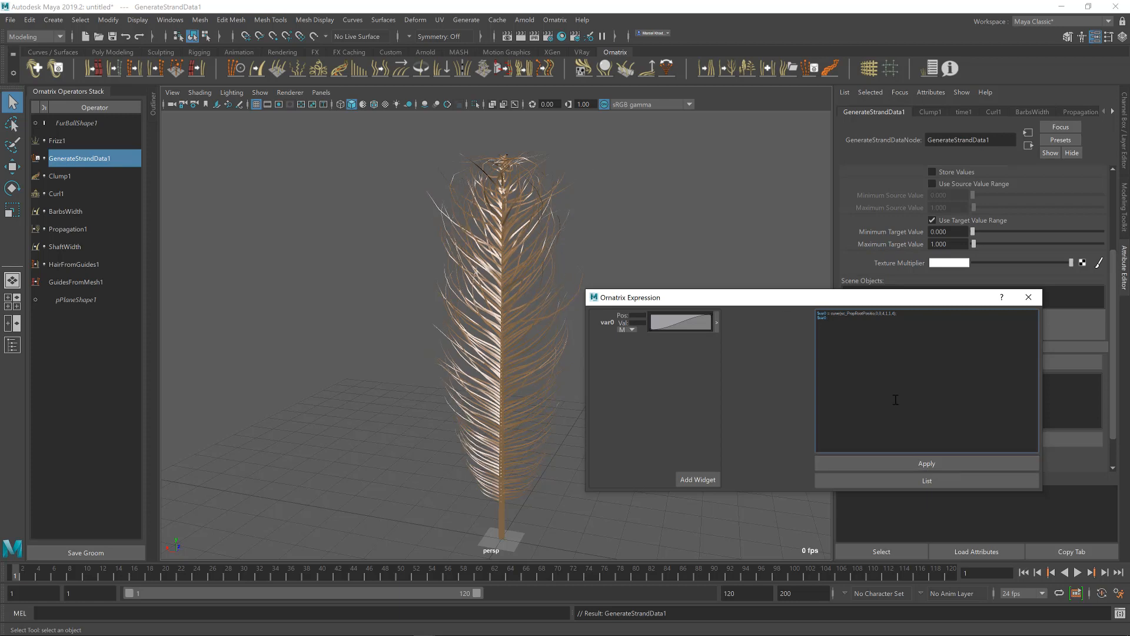
# Reshape the var0 curve to stay near 1 at its start and fall steeply to about 0 within the first quarter
pyautogui.click(717, 323)
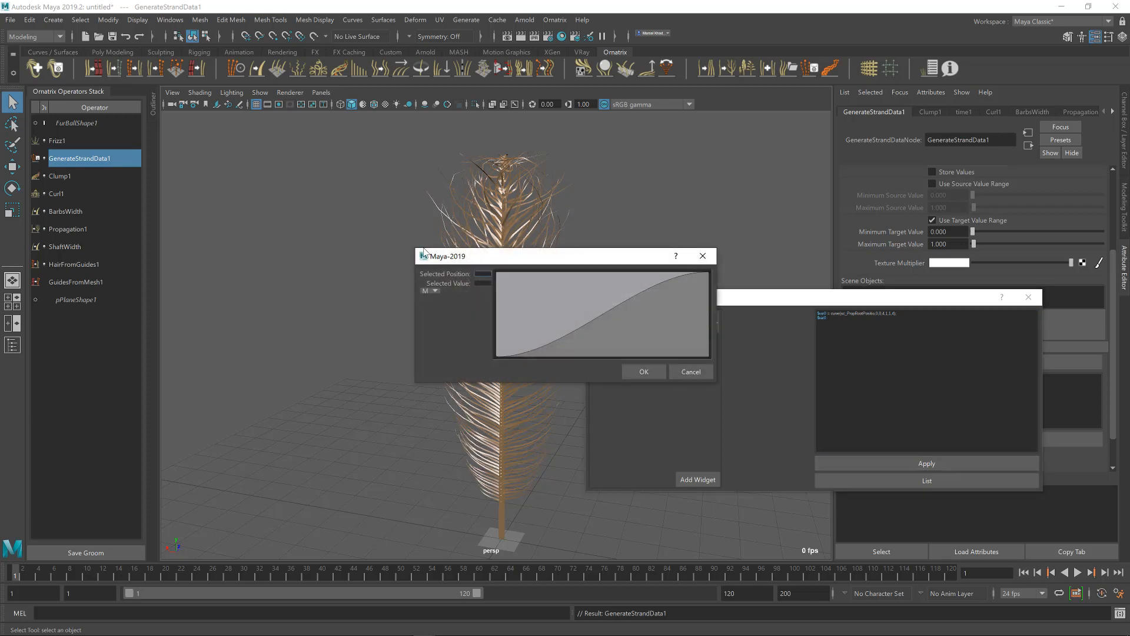
pyautogui.moveTo(414, 247); pyautogui.dragTo(245, 214)
pyautogui.moveTo(360, 223); pyautogui.dragTo(675, 367)
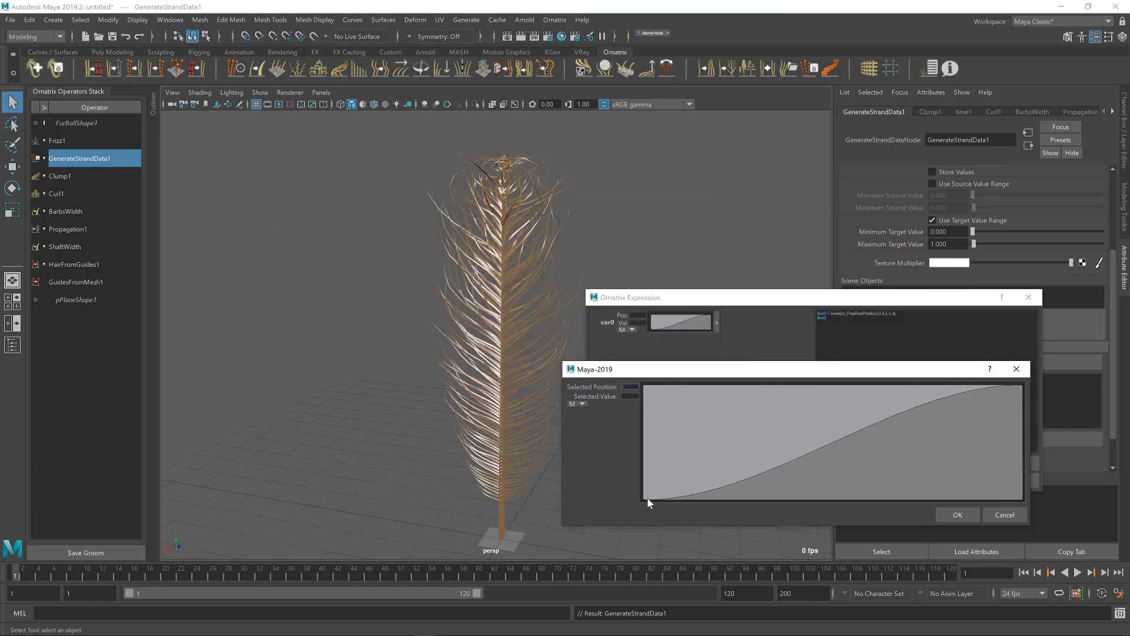
pyautogui.moveTo(644, 498); pyautogui.dragTo(630, 390)
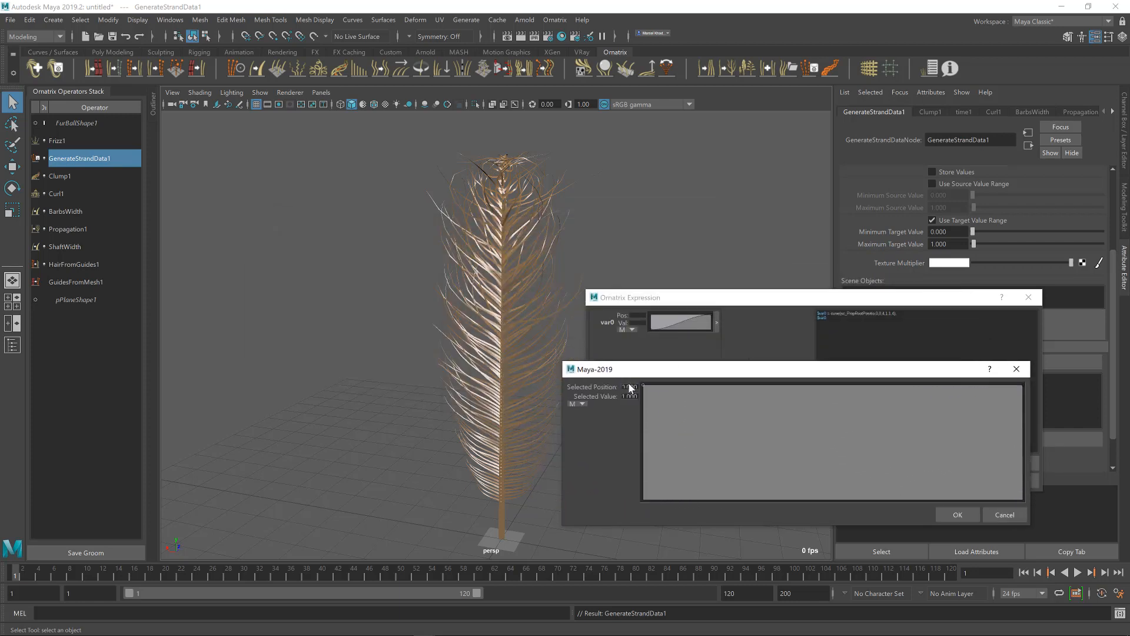
pyautogui.moveTo(1023, 389); pyautogui.dragTo(1025, 499)
pyautogui.moveTo(759, 437); pyautogui.dragTo(733, 499)
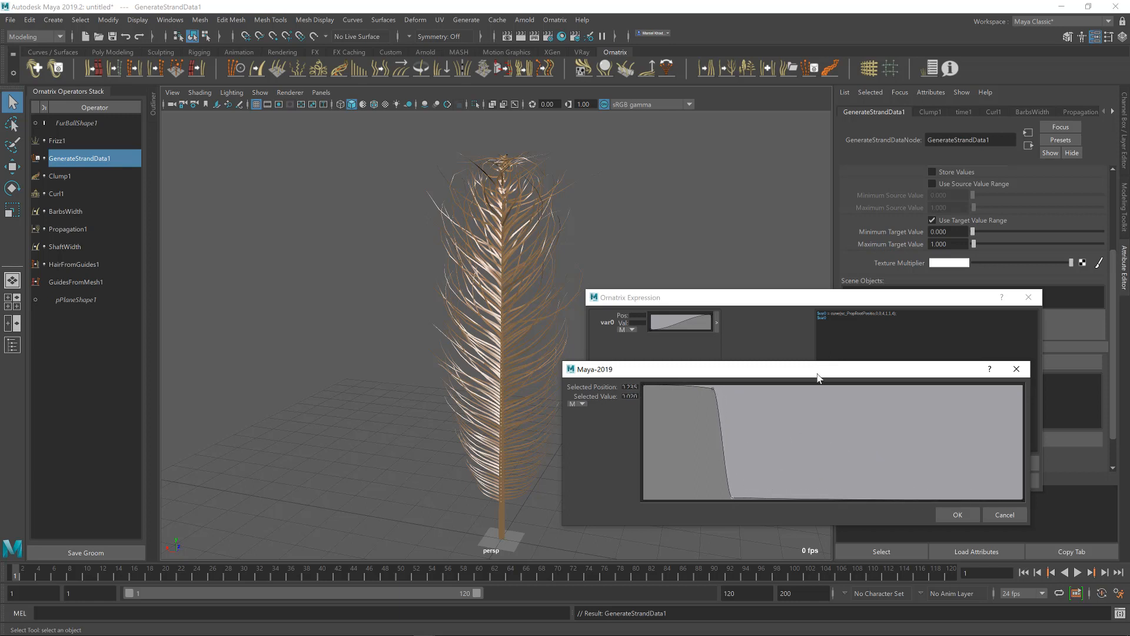
# Accept the reshaped var0 curve, apply the expression to the feather and close the expression editor
pyautogui.moveTo(820, 371); pyautogui.dragTo(333, 412)
pyautogui.click(469, 556)
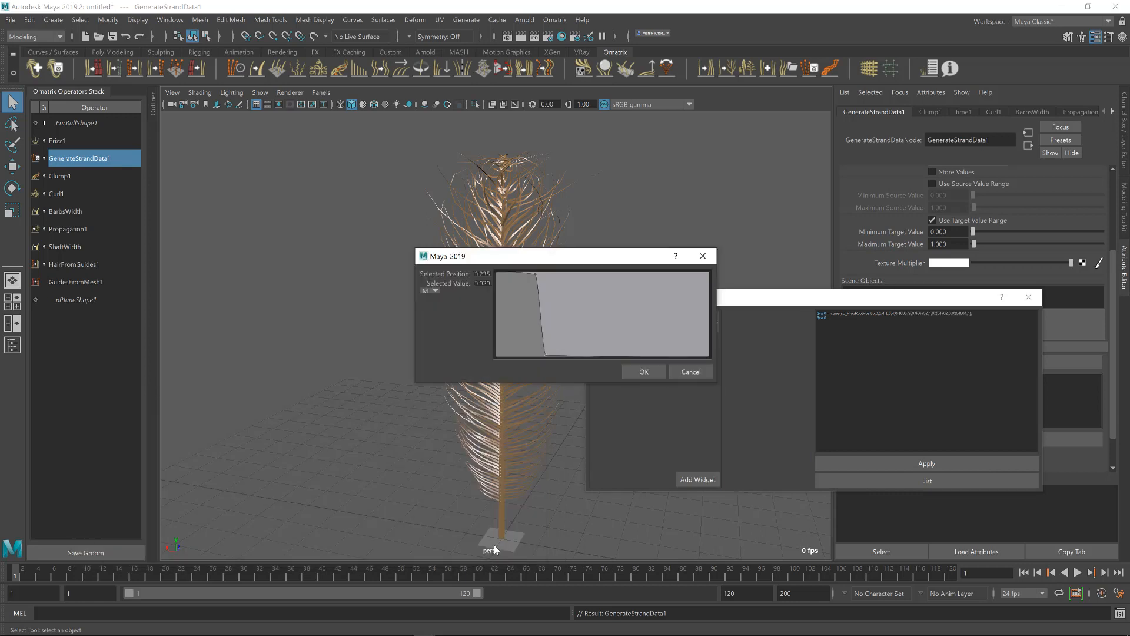
pyautogui.click(639, 373)
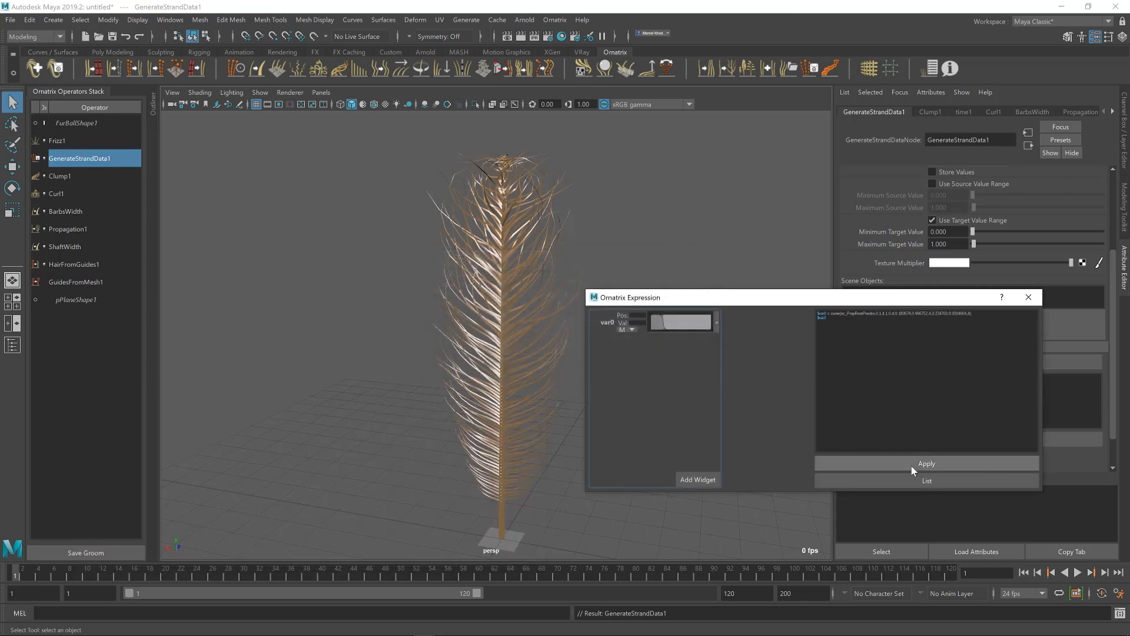
pyautogui.click(913, 463)
pyautogui.keyDown('alt'); pyautogui.moveTo(541, 493); pyautogui.dragTo(488, 491); pyautogui.keyUp('alt')
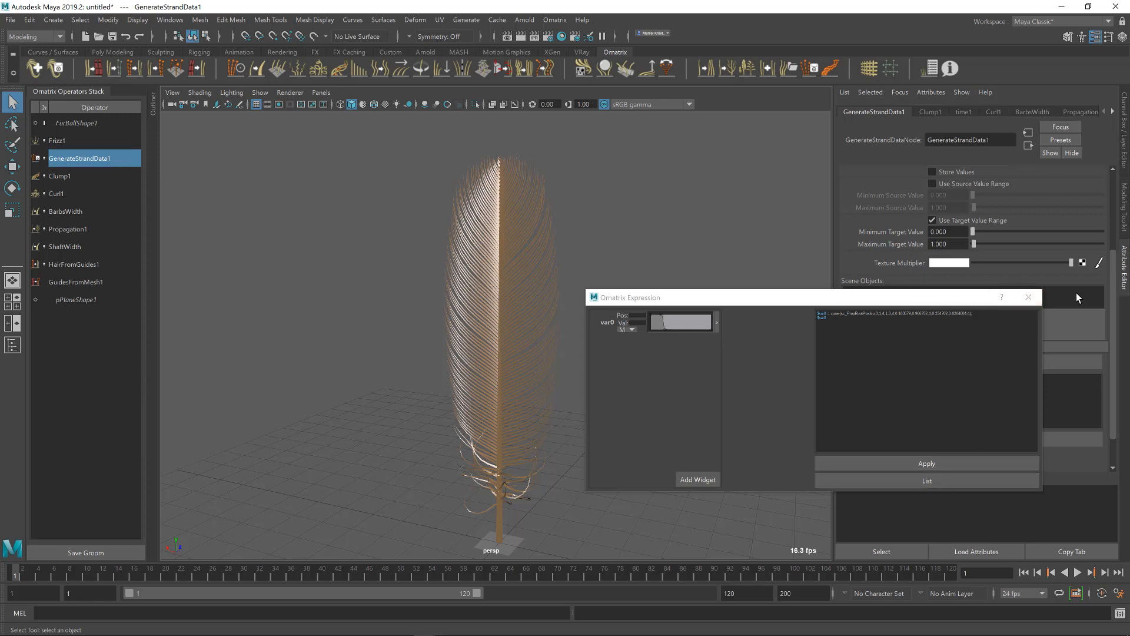
pyautogui.click(1028, 297)
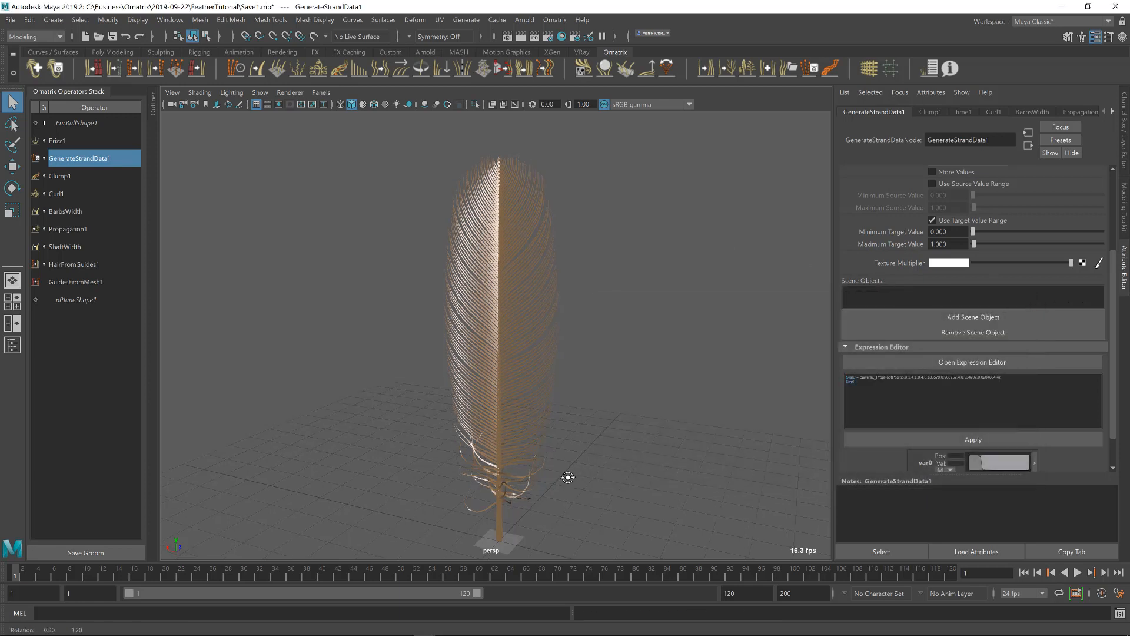
# Tune the Frizz1 operator with an amount of 2.721, a scale of 1.685 and an outlier fraction of 0
pyautogui.keyDown('alt'); pyautogui.moveTo(567, 477); pyautogui.dragTo(576, 468); pyautogui.keyUp('alt')
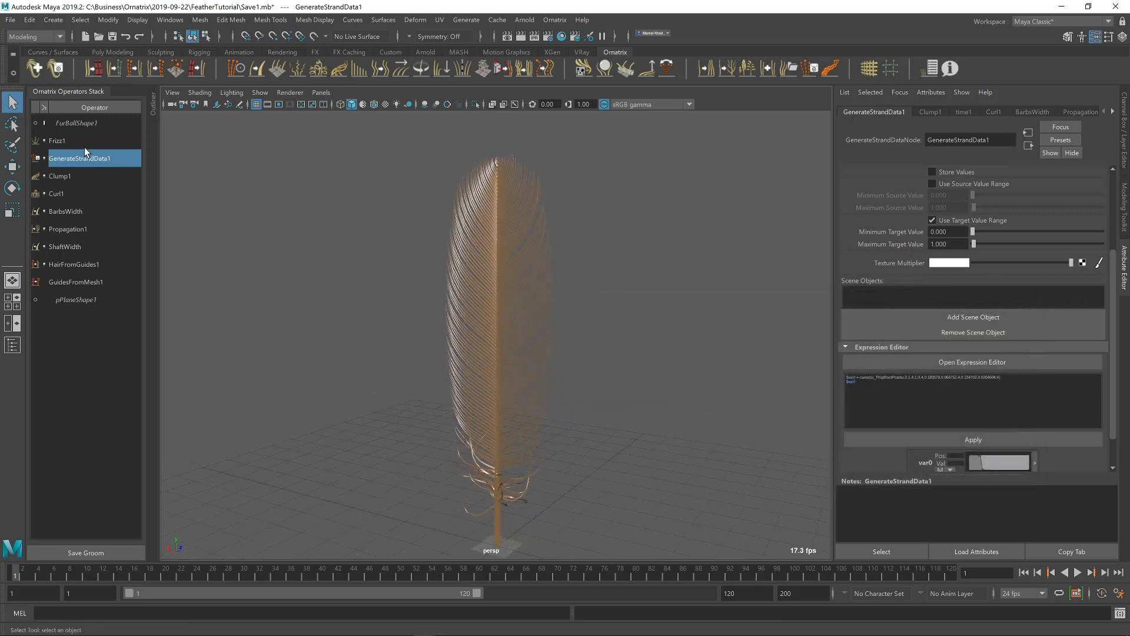
pyautogui.click(82, 143)
pyautogui.moveTo(970, 263); pyautogui.dragTo(945, 274)
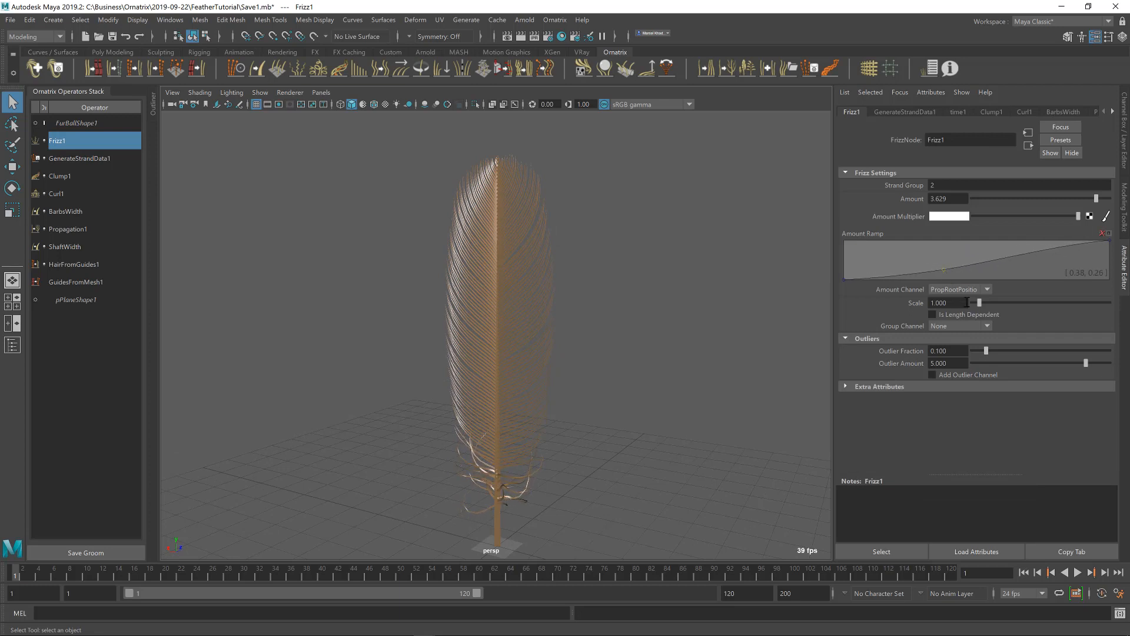
pyautogui.moveTo(1099, 200); pyautogui.dragTo(1062, 199)
pyautogui.moveTo(980, 303); pyautogui.dragTo(984, 302)
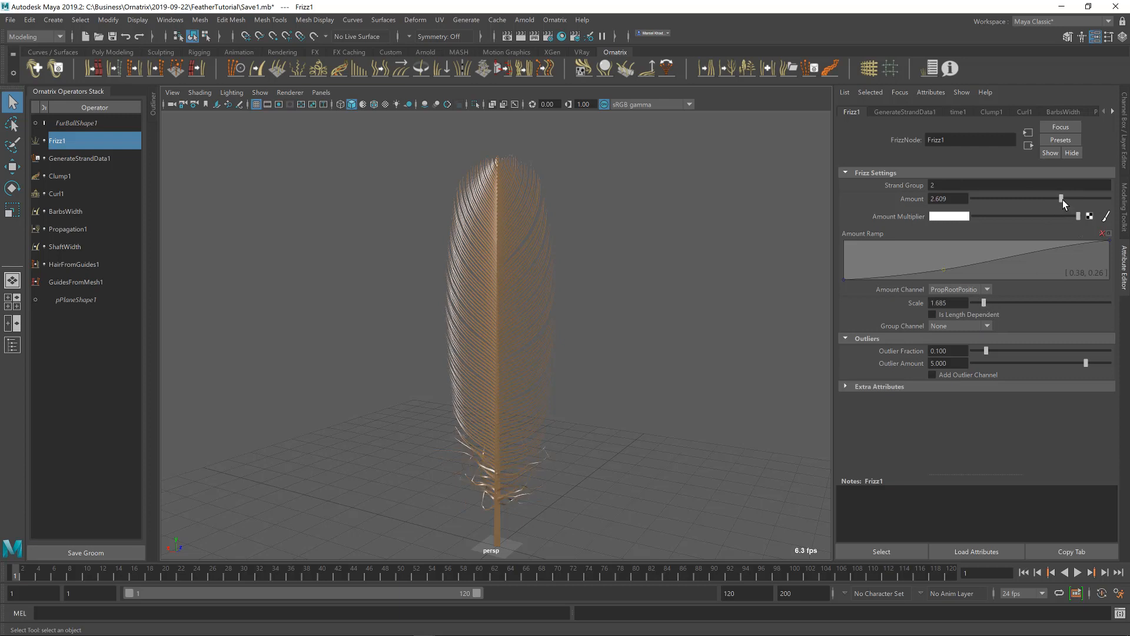
pyautogui.moveTo(1062, 200)
pyautogui.mouseDown()
pyautogui.moveTo(1031, 198)
pyautogui.moveTo(1070, 200)
pyautogui.mouseUp()
pyautogui.moveTo(986, 351); pyautogui.dragTo(936, 345)
pyautogui.click(945, 316)
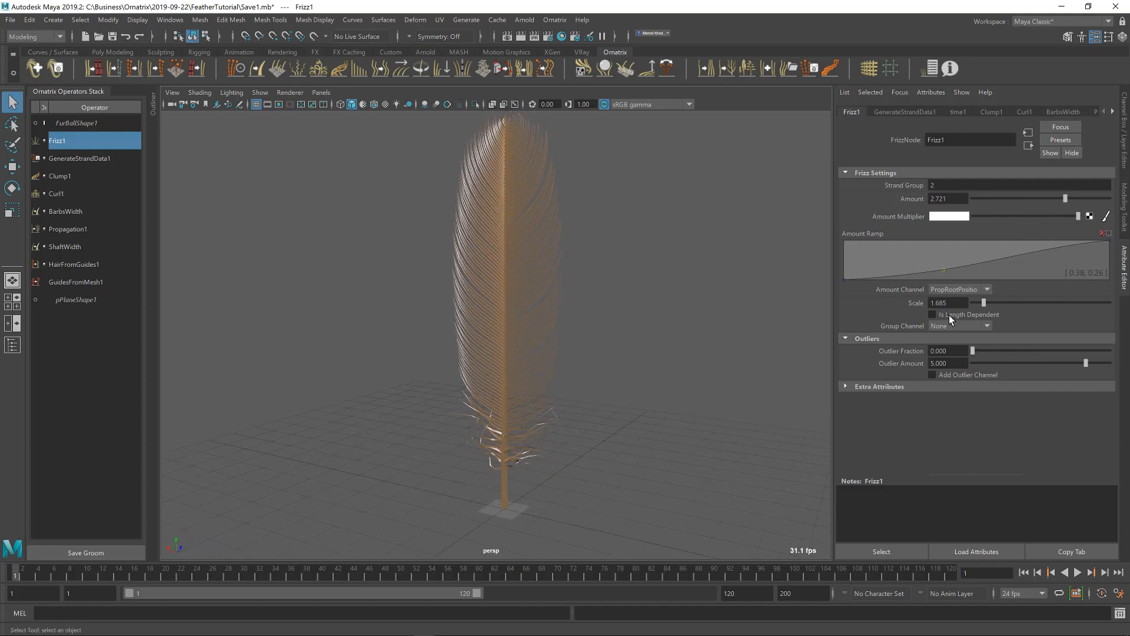
# Set the Propagation1 operator's barb count to 400 after checking the groom against the reference feather image
pyautogui.click(949, 316)
pyautogui.keyDown('alt'); pyautogui.moveTo(566, 415); pyautogui.dragTo(570, 413); pyautogui.keyUp('alt')
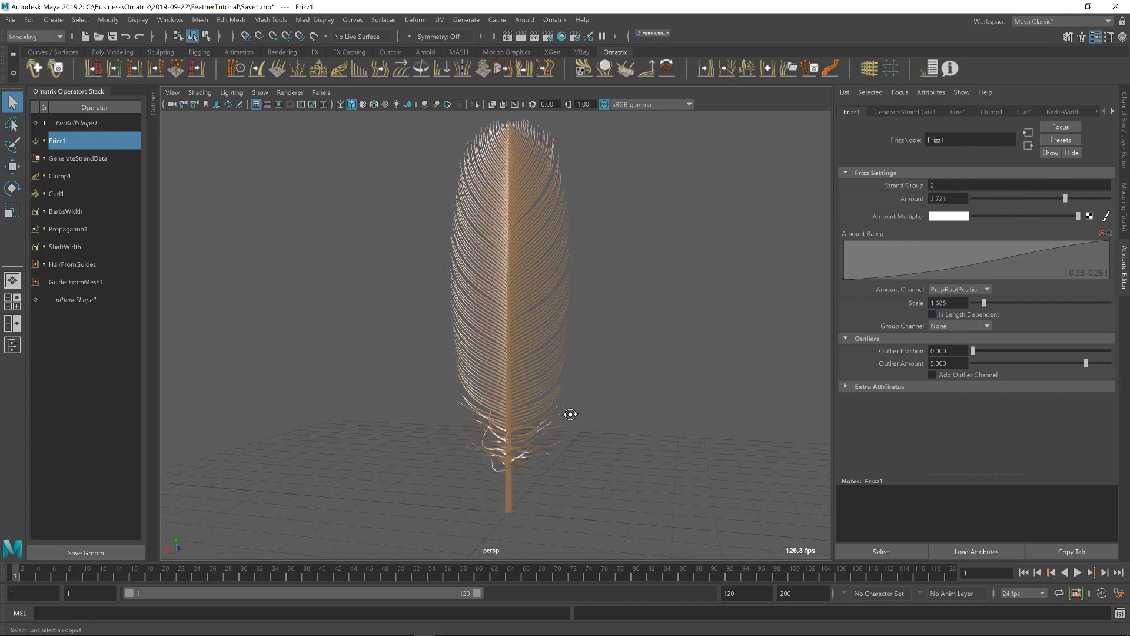
pyautogui.hotkey('alt', 'Tab')
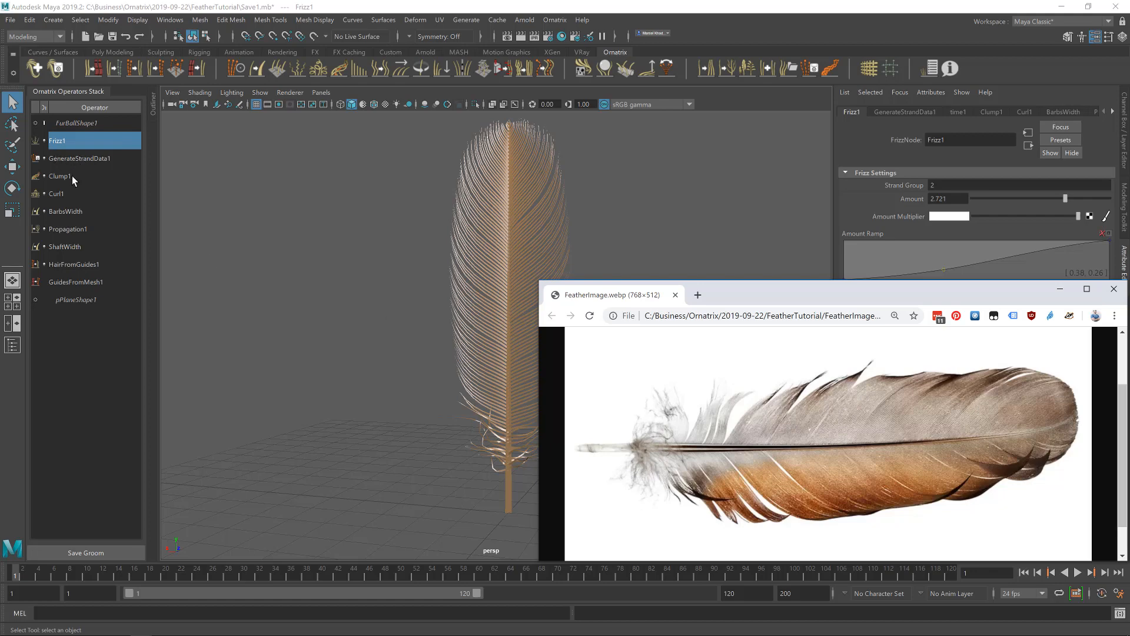
pyautogui.click(67, 213)
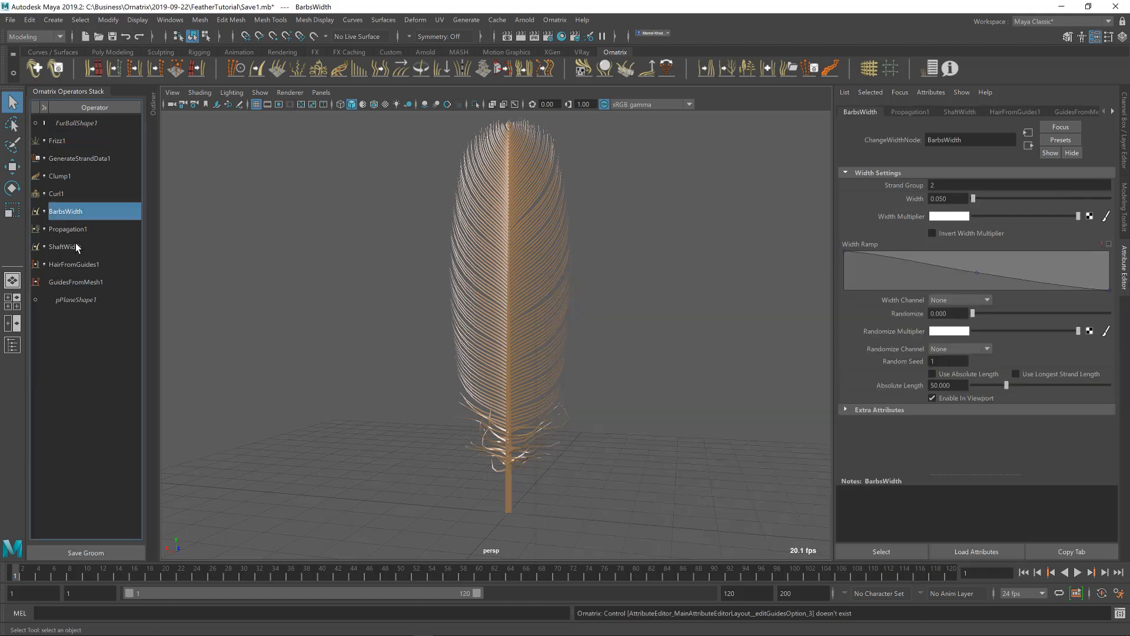
pyautogui.click(80, 230)
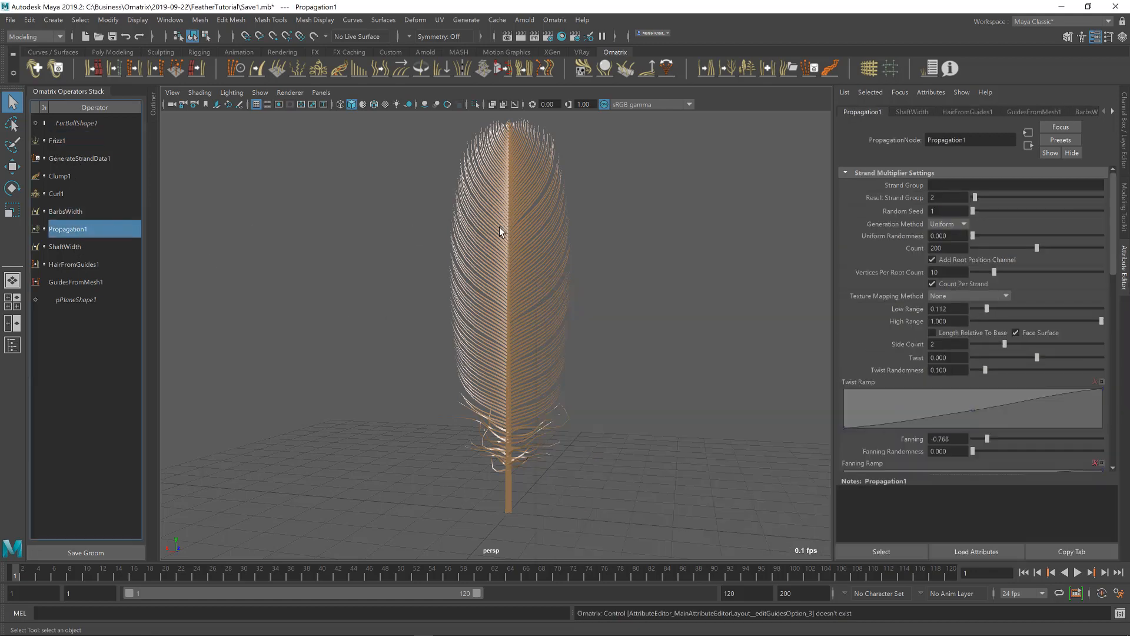
pyautogui.doubleClick(936, 246)
pyautogui.write('400')
pyautogui.press('Return')
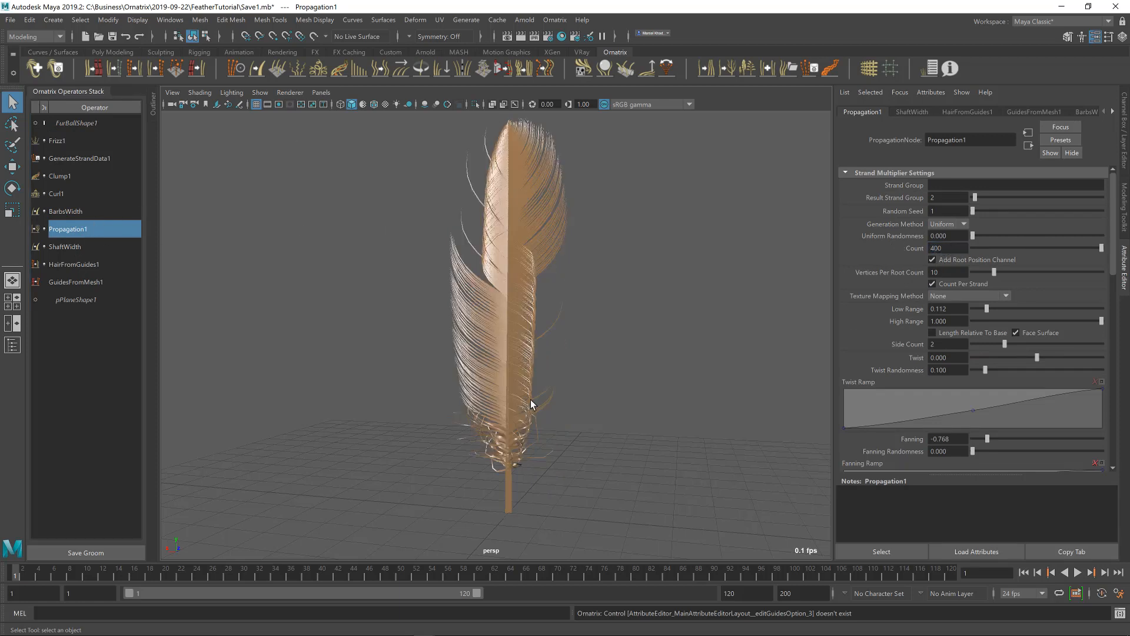
# Recreate the clumps in the Clump1 operator for the denser barbs, using the Random create method and a count of 100
pyautogui.click(63, 178)
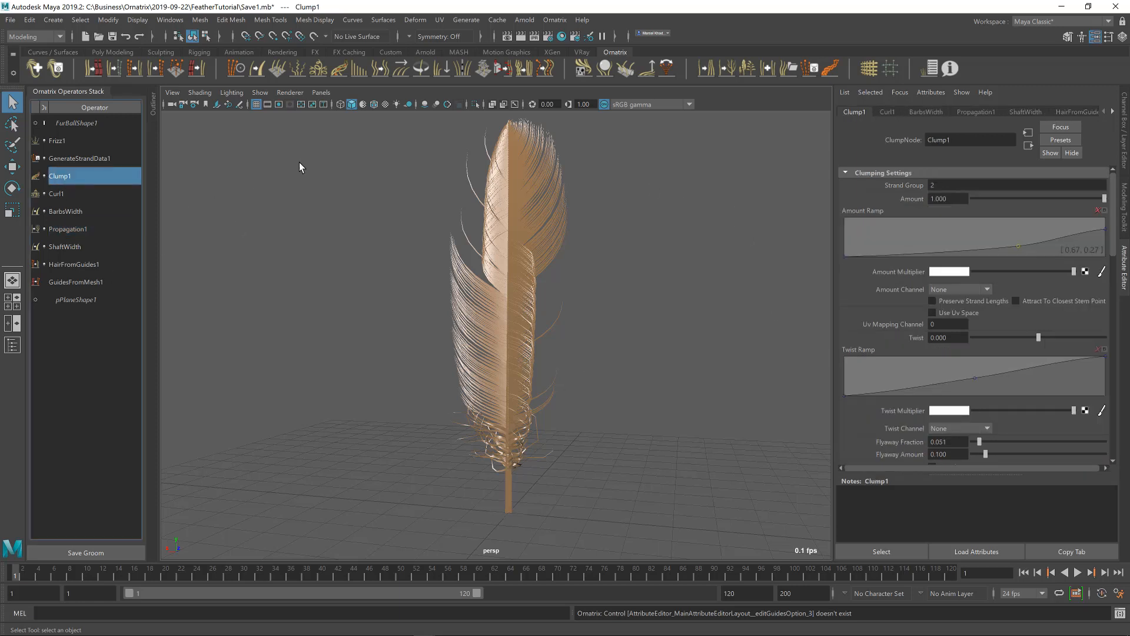
pyautogui.scroll(-10, 906, 426)
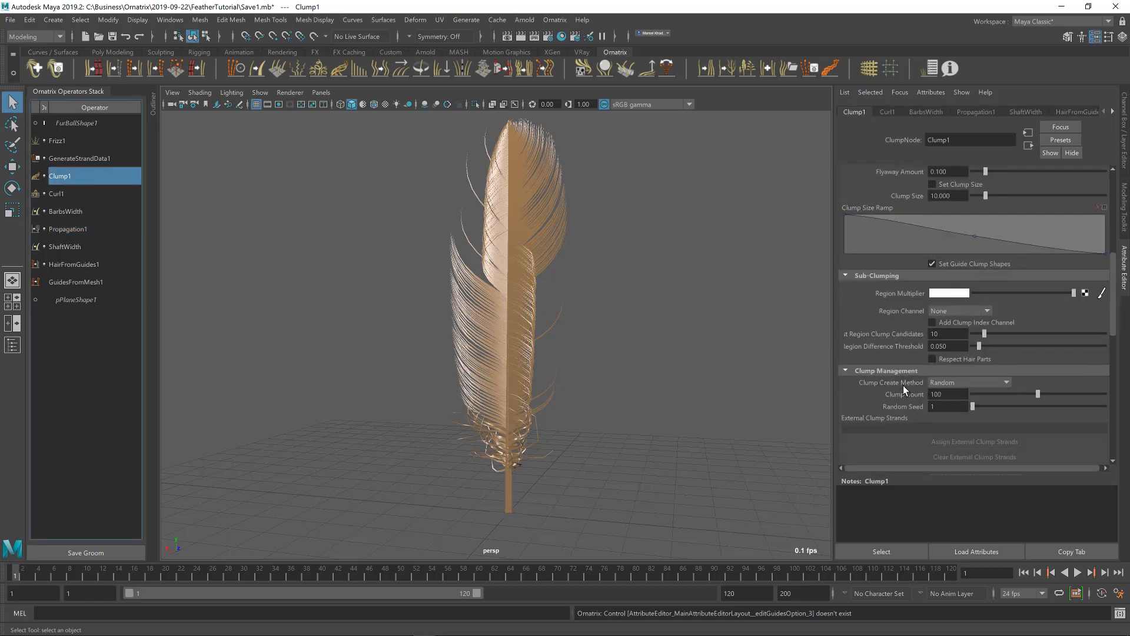
pyautogui.scroll(1, 930, 318)
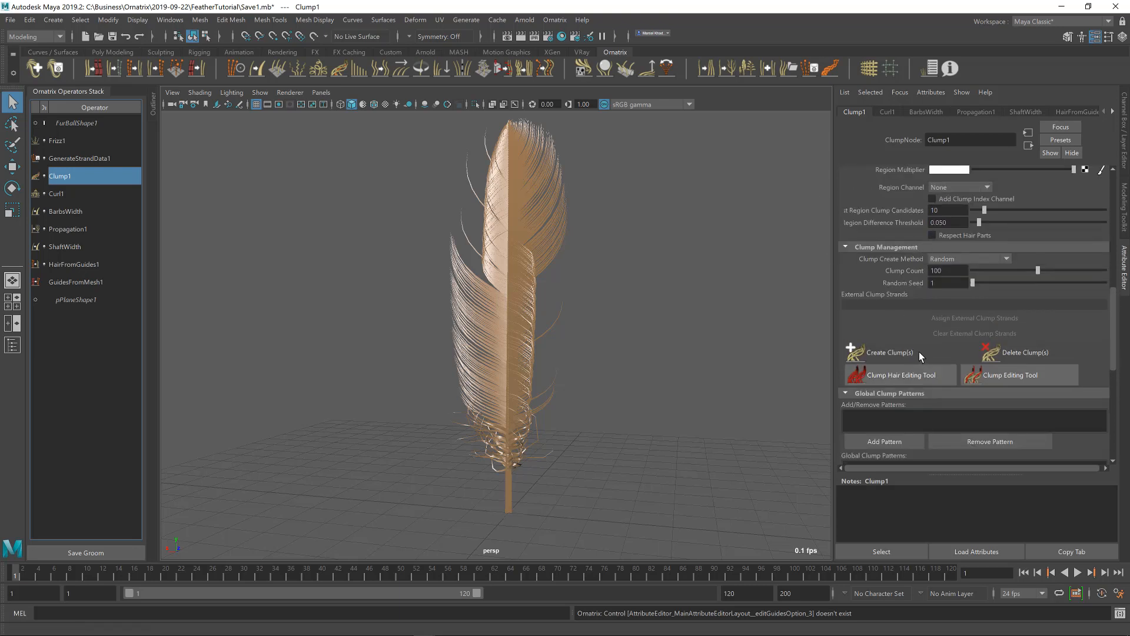
pyautogui.click(898, 346)
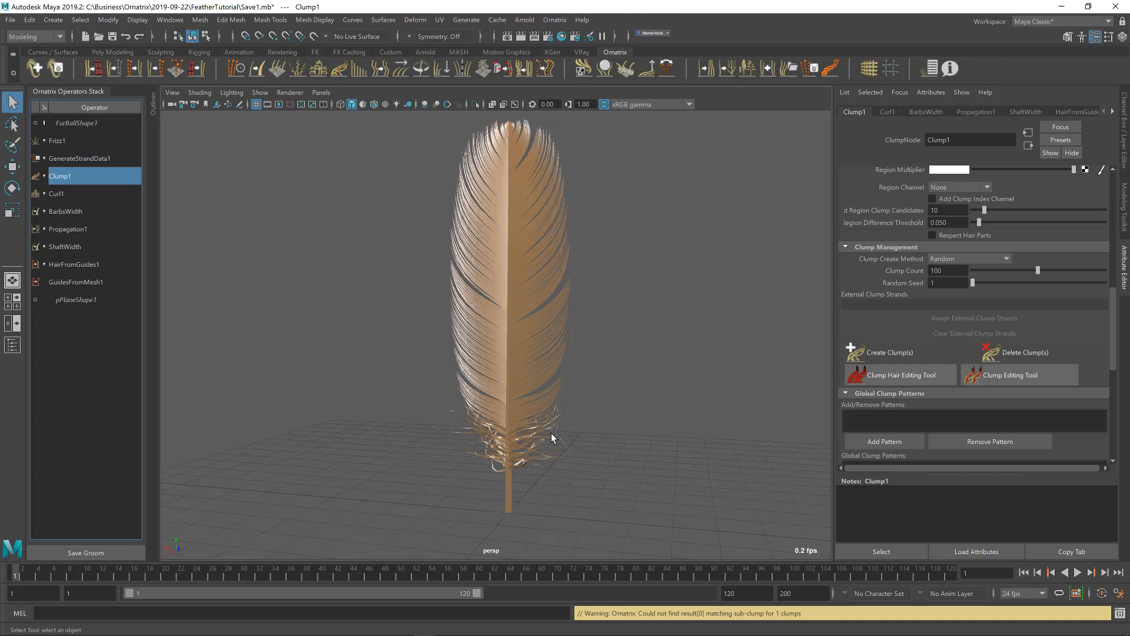
# Set the BarbsWidth operator's width to 0.025
pyautogui.click(66, 211)
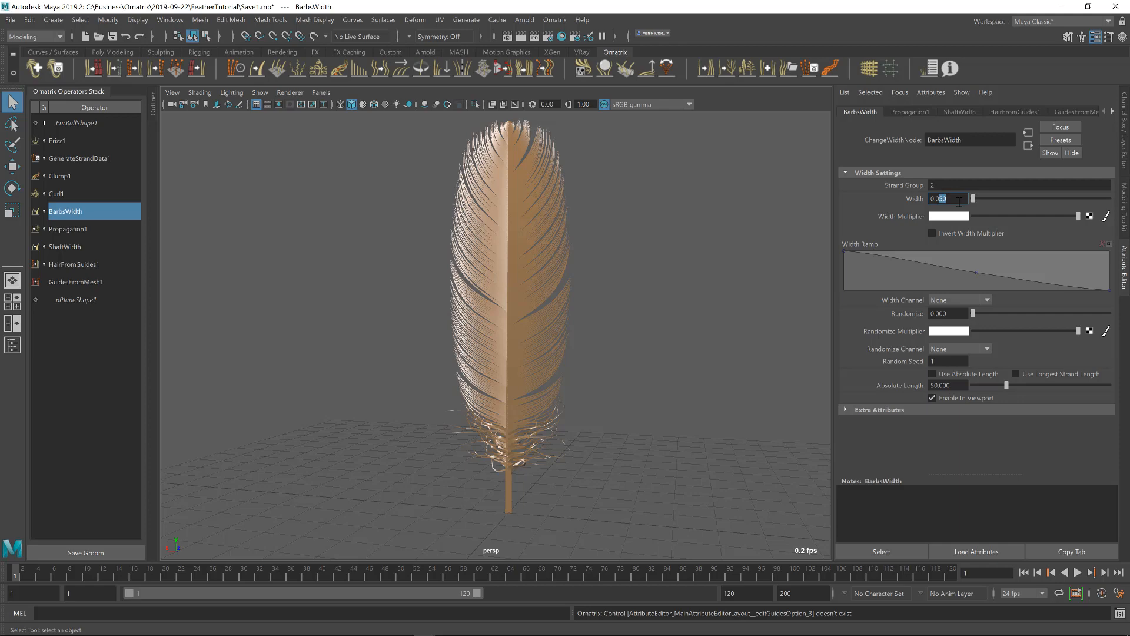
pyautogui.press('Return')
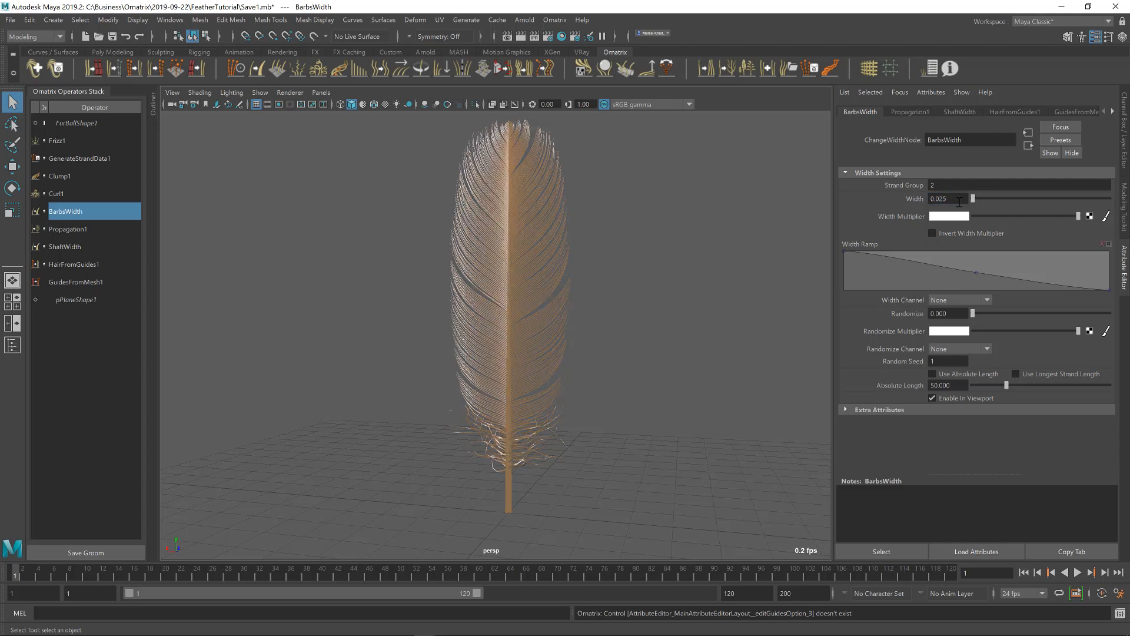
pyautogui.moveTo(567, 386)
pyautogui.keyDown('alt'); pyautogui.mouseDown()
pyautogui.moveTo(567, 399)
pyautogui.moveTo(575, 388)
pyautogui.mouseUp(); pyautogui.keyUp('alt')
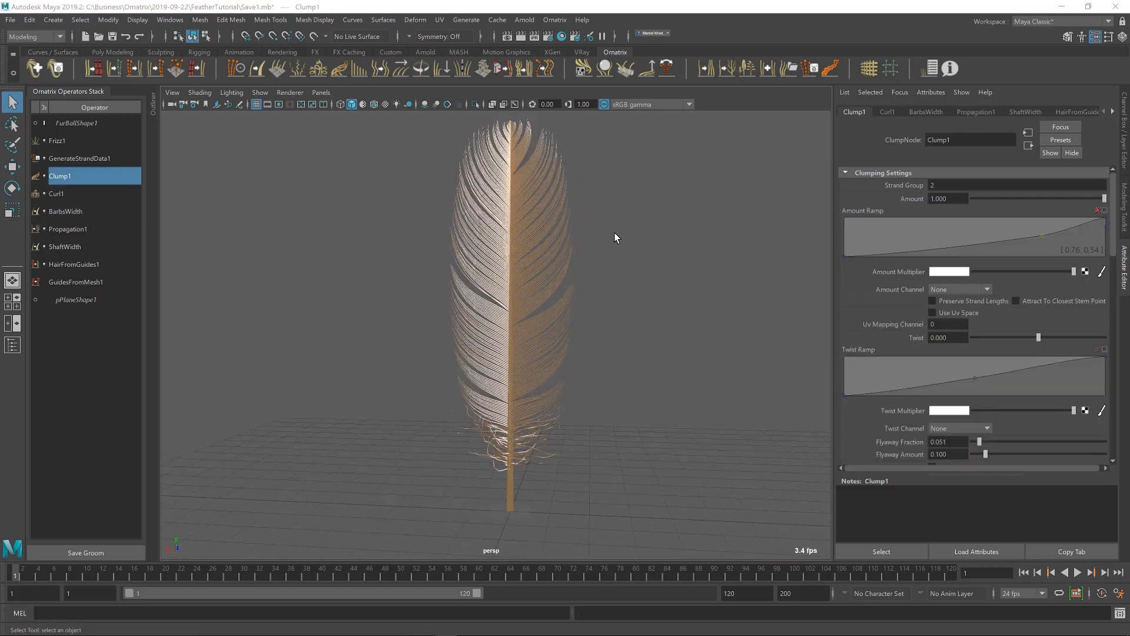
# Set the Propagation1 operator's fanning randomness to 0.007 and its length randomness to 0.107
pyautogui.hotkey('alt', 'Tab')
pyautogui.hotkey('alt', 'Tab')
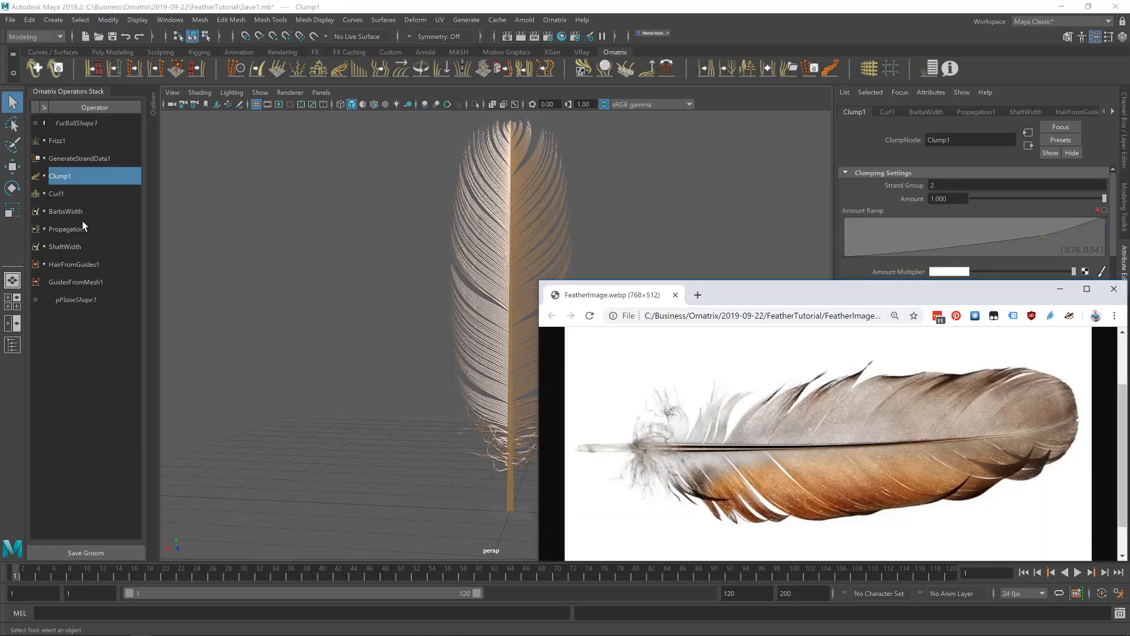
pyautogui.click(83, 212)
pyautogui.click(83, 229)
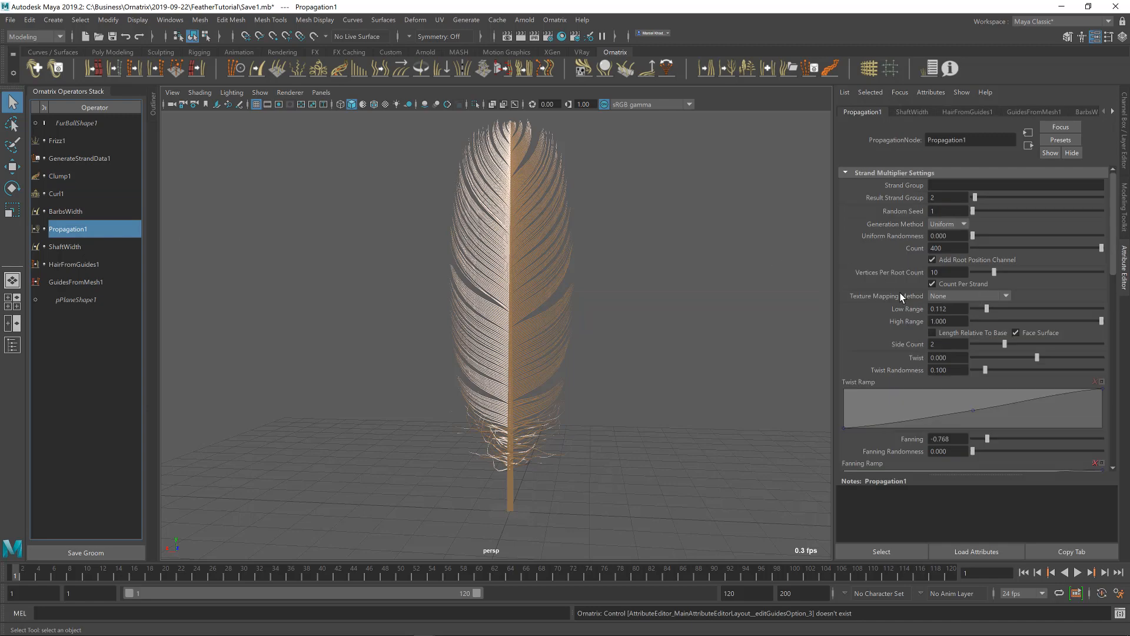
pyautogui.scroll(-5, 901, 345)
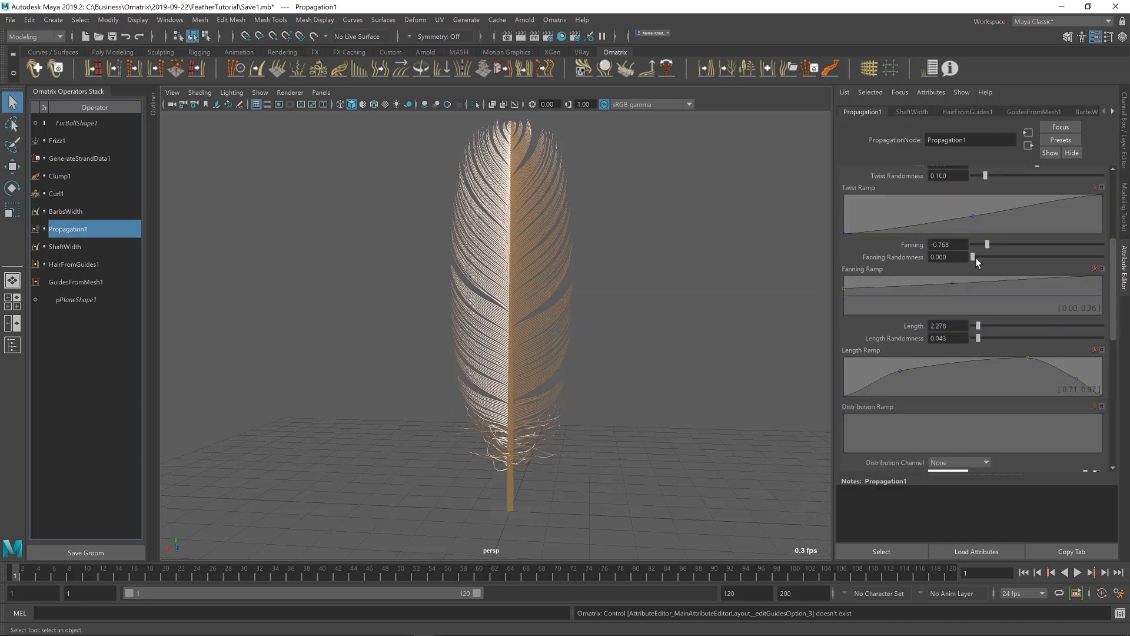
pyautogui.click(975, 257)
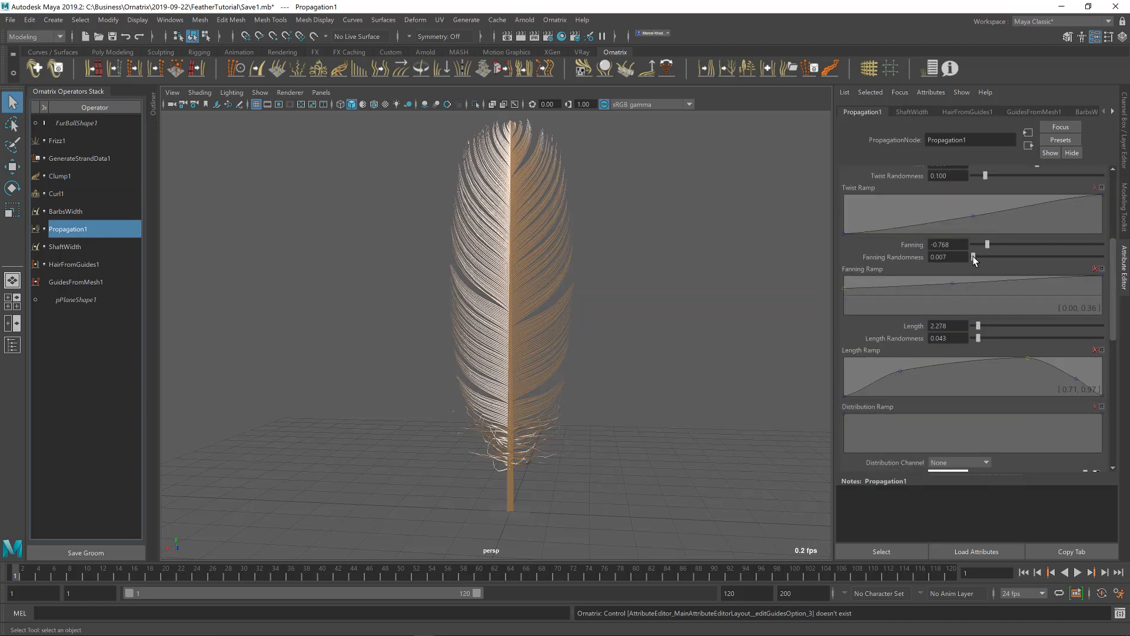
pyautogui.moveTo(974, 257)
pyautogui.mouseDown()
pyautogui.moveTo(1115, 259)
pyautogui.moveTo(973, 254)
pyautogui.mouseUp()
pyautogui.moveTo(979, 338); pyautogui.dragTo(988, 333)
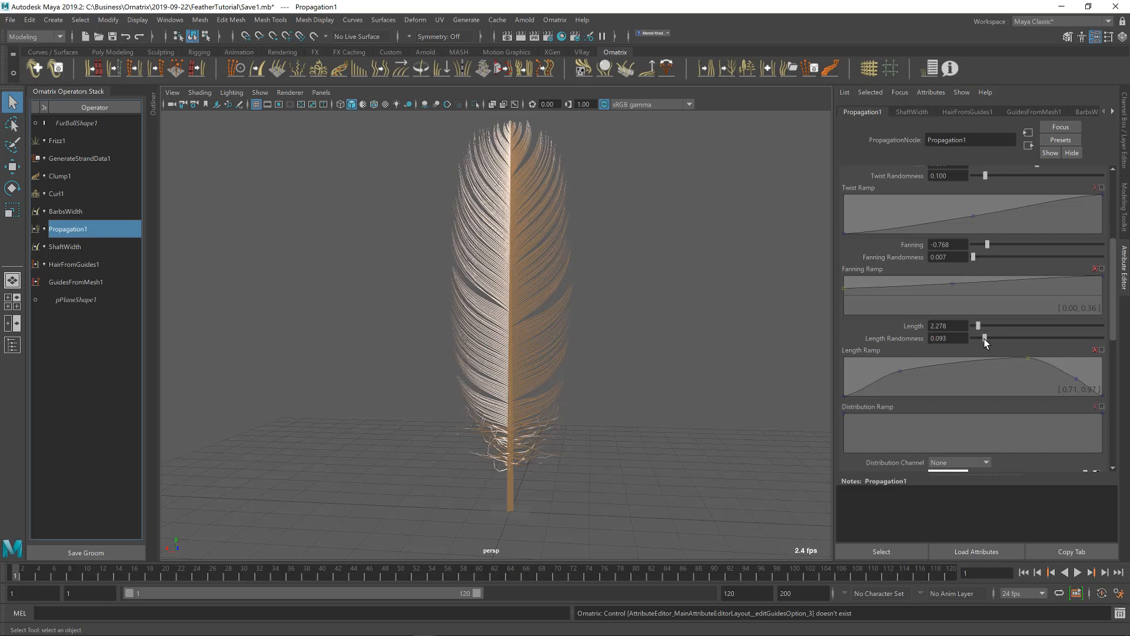
pyautogui.moveTo(982, 339); pyautogui.dragTo(986, 339)
# Examine the feather from several angles and compare its barbs with the reference feather image
pyautogui.keyDown('alt'); pyautogui.moveTo(574, 380); pyautogui.dragTo(567, 380); pyautogui.keyUp('alt')
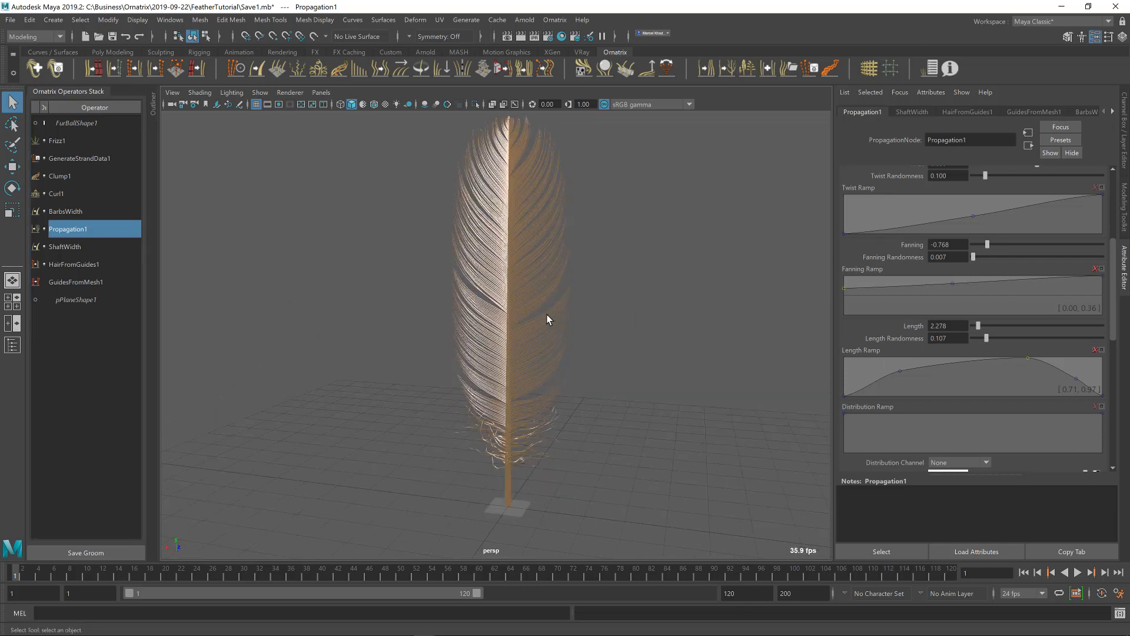
pyautogui.scroll(1, 549, 312)
pyautogui.moveTo(548, 312)
pyautogui.keyDown('alt'); pyautogui.mouseDown()
pyautogui.moveTo(508, 227)
pyautogui.moveTo(540, 319)
pyautogui.mouseUp(); pyautogui.keyUp('alt')
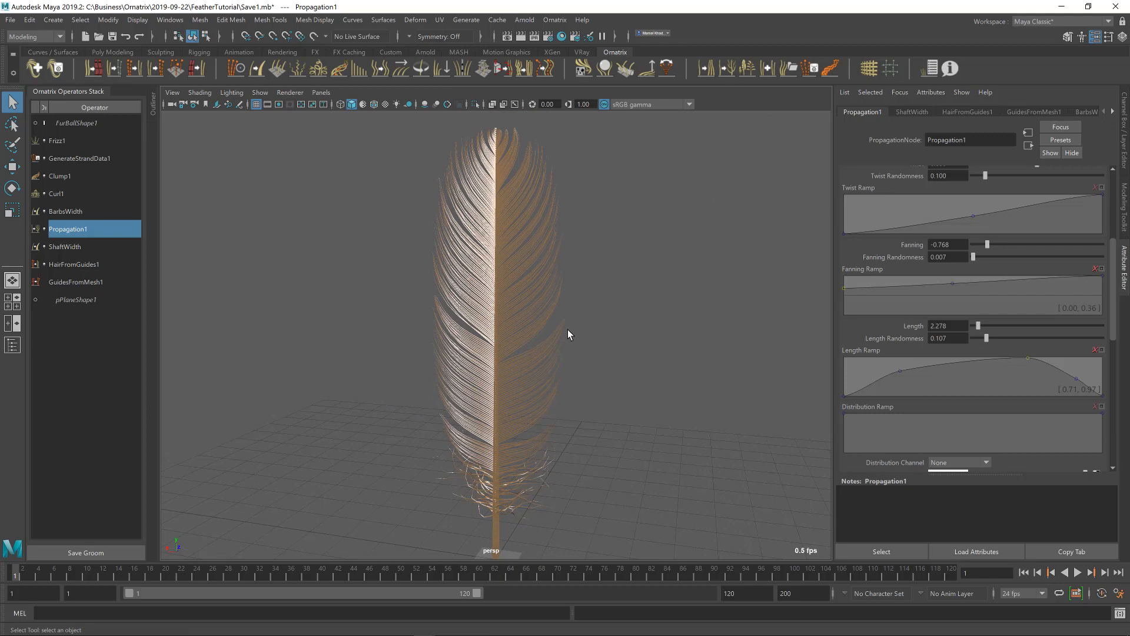
pyautogui.keyDown('alt'); pyautogui.moveTo(568, 334); pyautogui.dragTo(588, 328); pyautogui.keyUp('alt')
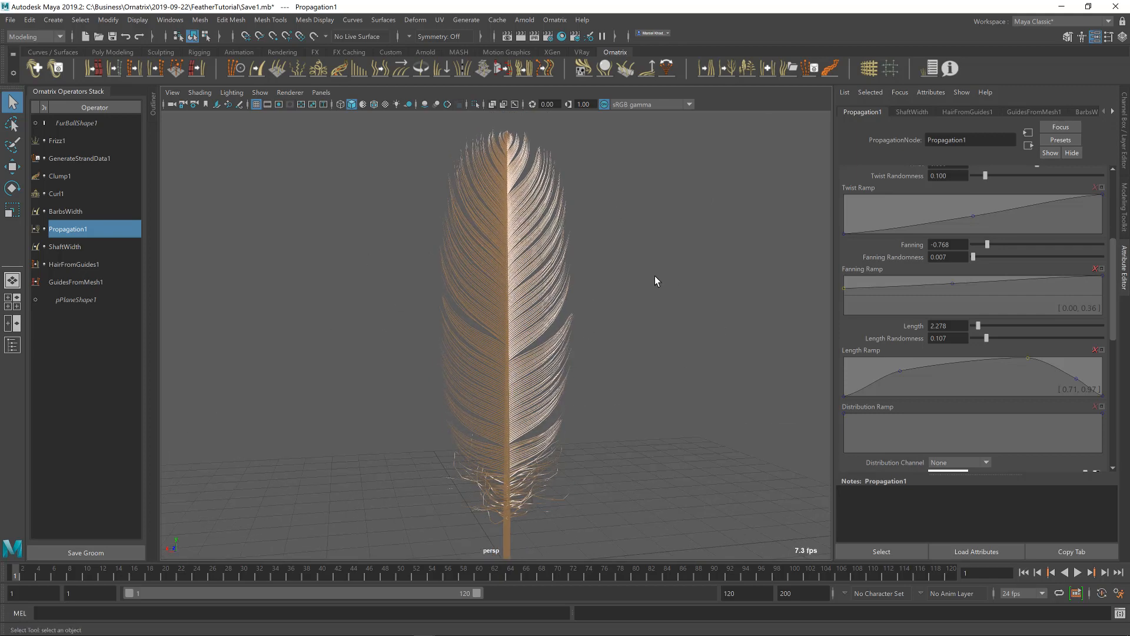
pyautogui.hotkey('alt', 'Tab')
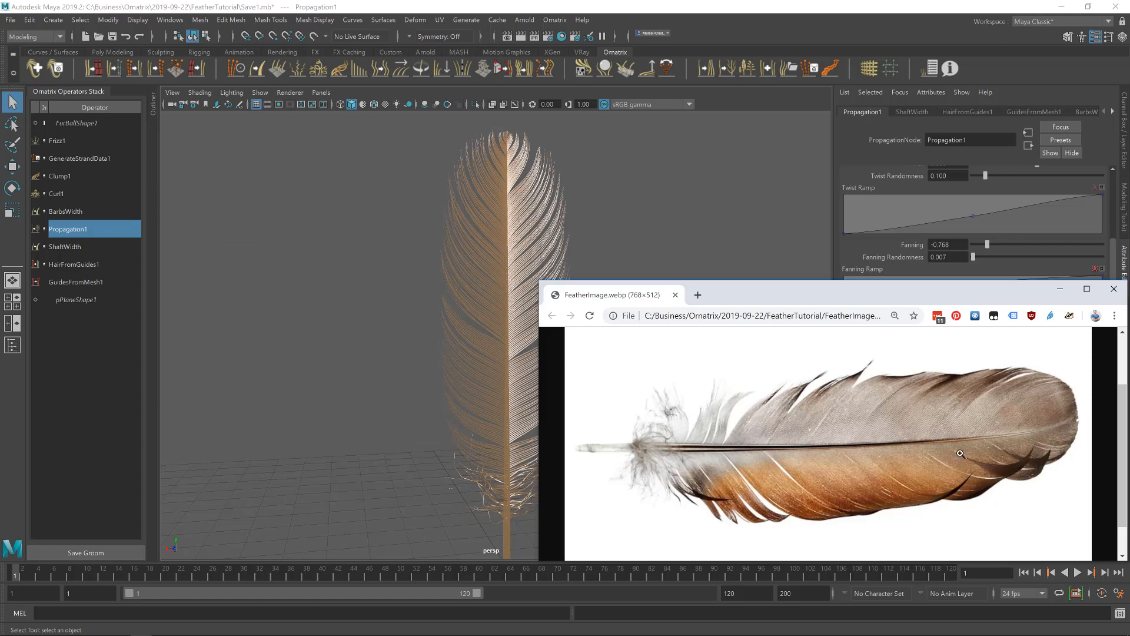
pyautogui.click(618, 11)
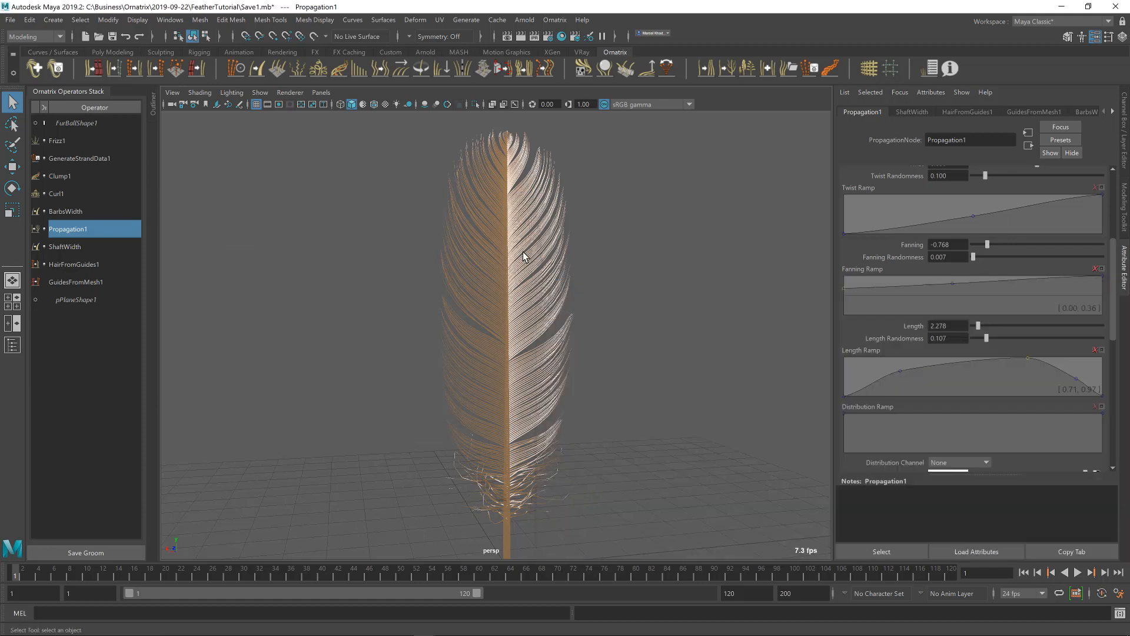
# Open the Render View and render the feather with the Arnold renderer
pyautogui.click(507, 35)
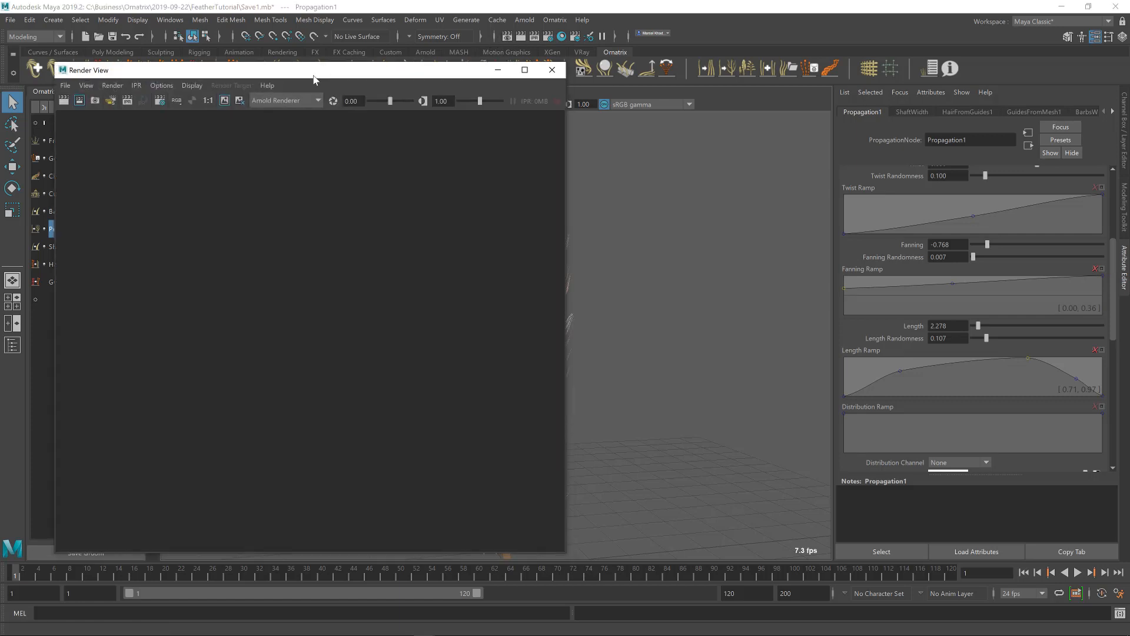
pyautogui.click(289, 104)
pyautogui.click(279, 152)
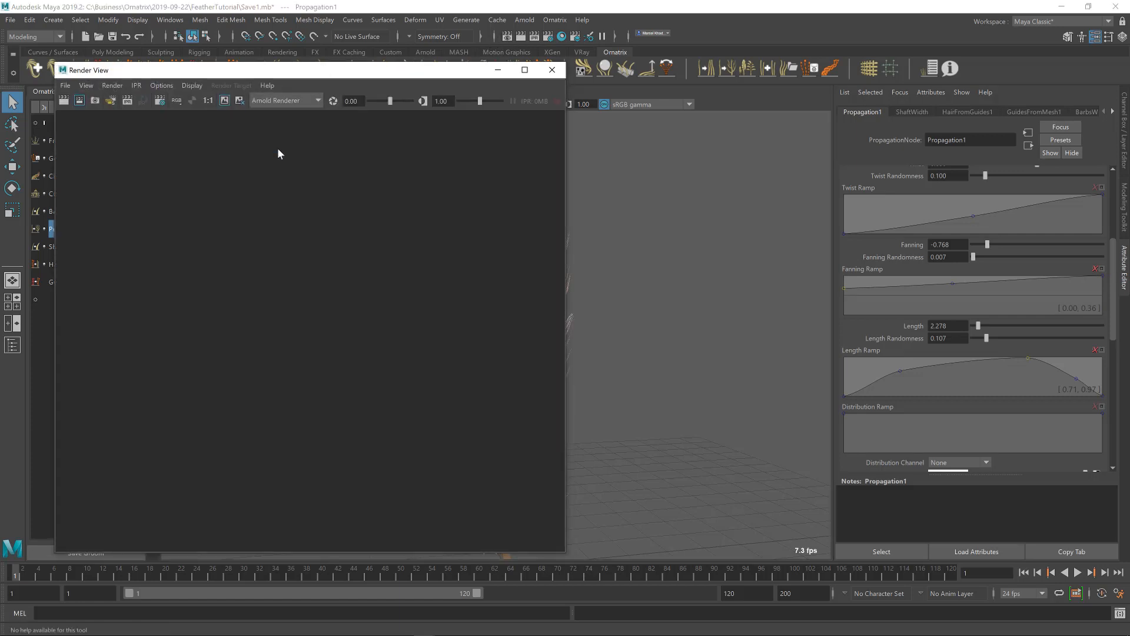
pyautogui.click(60, 102)
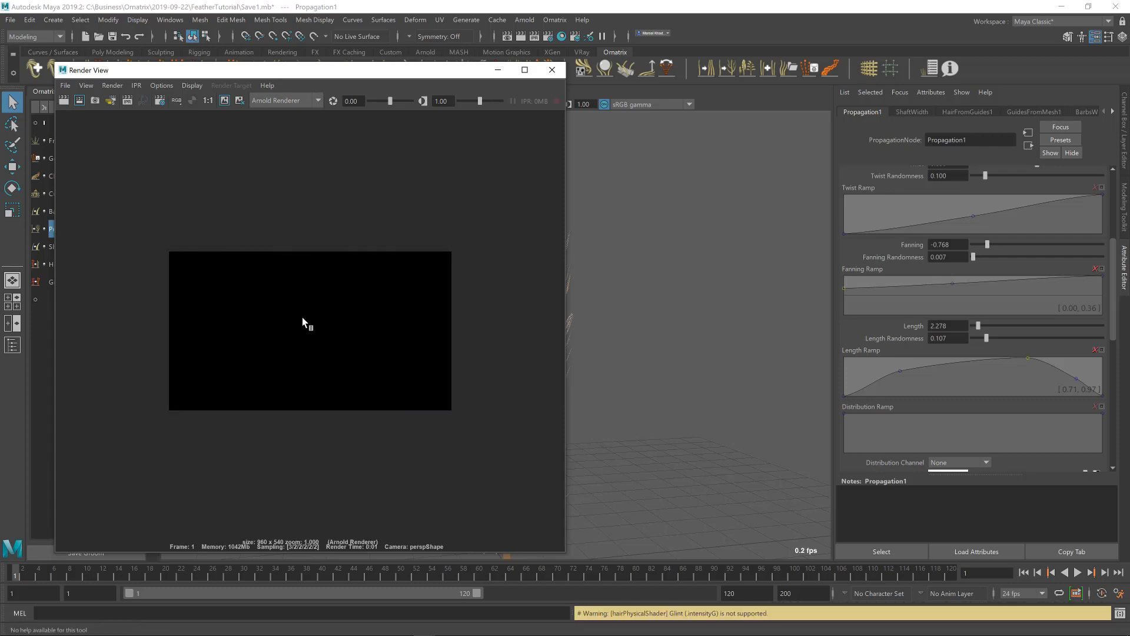
# Inspect the render's alpha channel, then restore the display of all channels
pyautogui.click(187, 86)
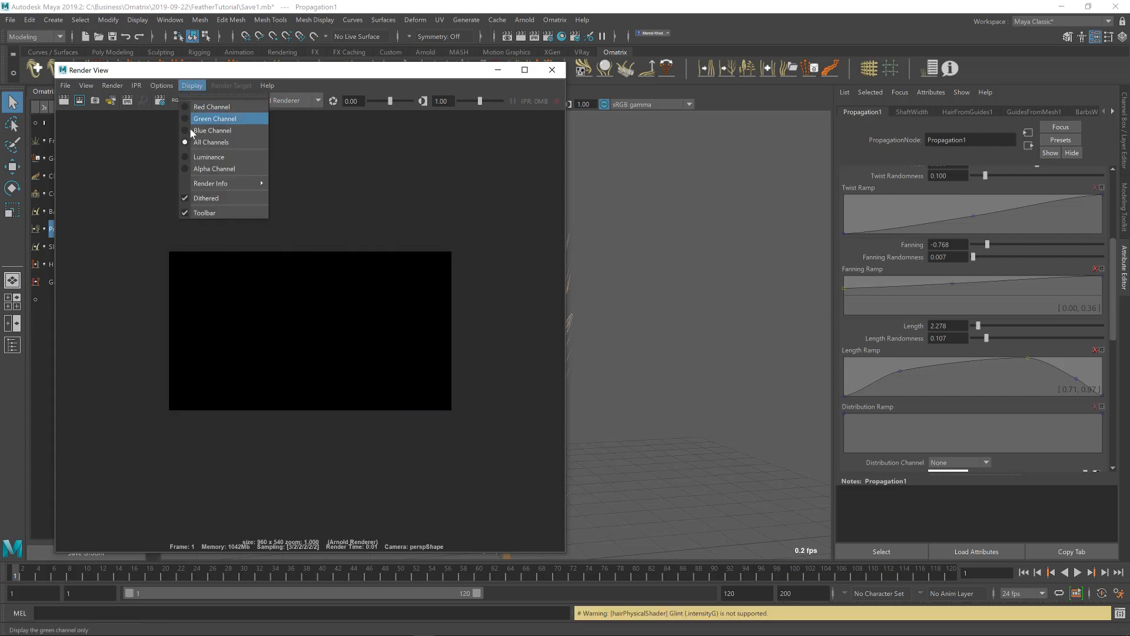
pyautogui.click(198, 166)
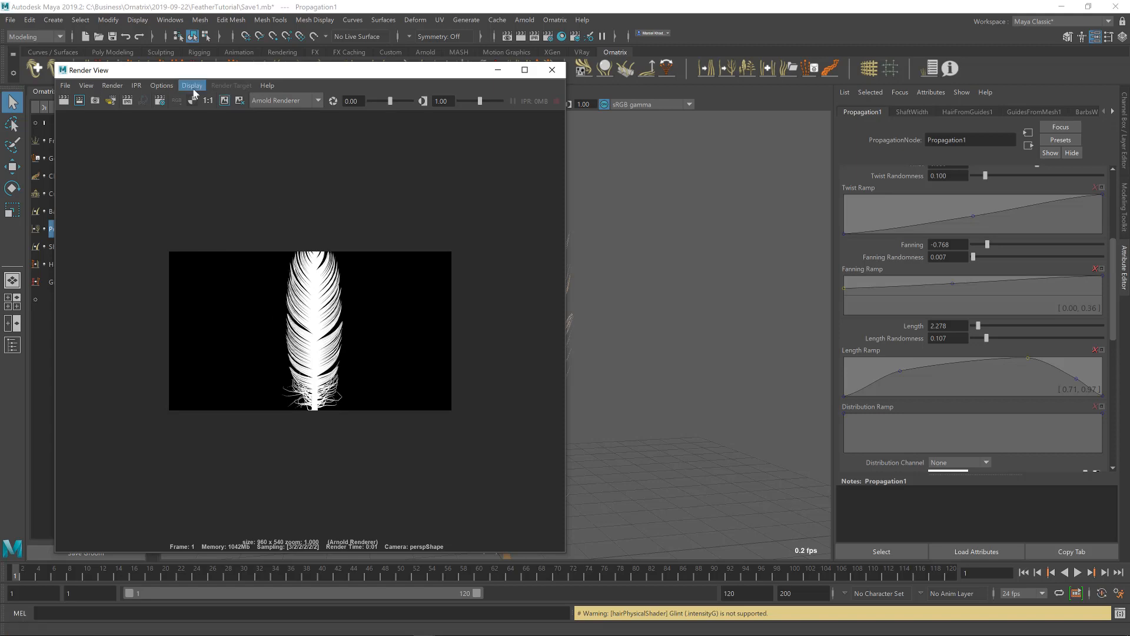
pyautogui.click(192, 86)
pyautogui.click(204, 144)
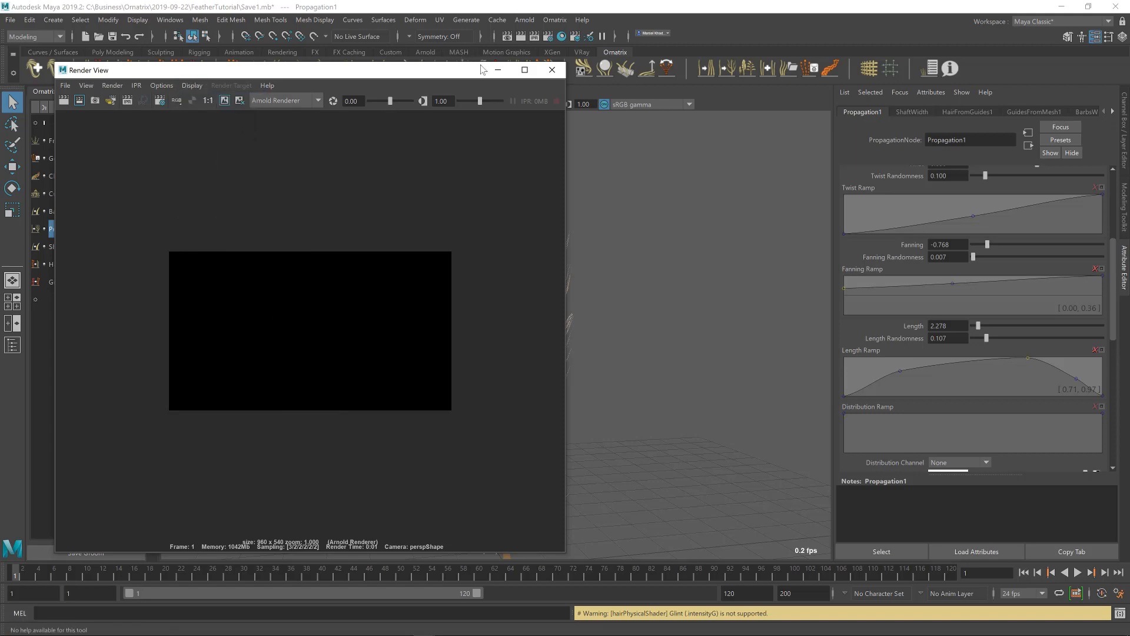
# Add an Arnold skydome light to the scene and render the feather again
pyautogui.moveTo(482, 70); pyautogui.dragTo(260, 437)
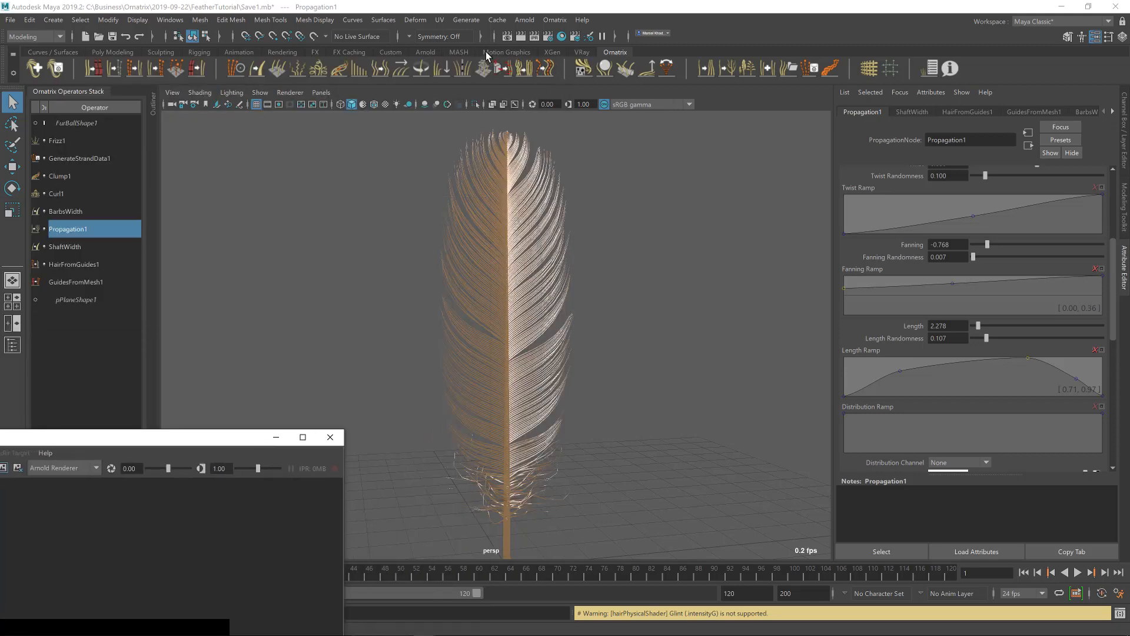
pyautogui.click(426, 53)
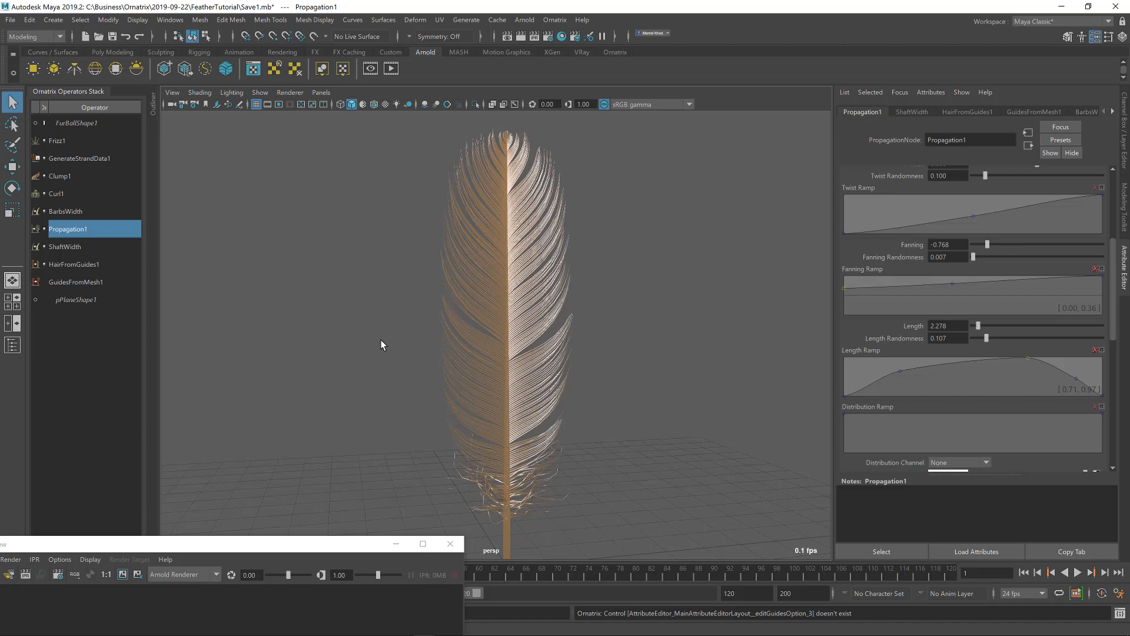
pyautogui.click(96, 68)
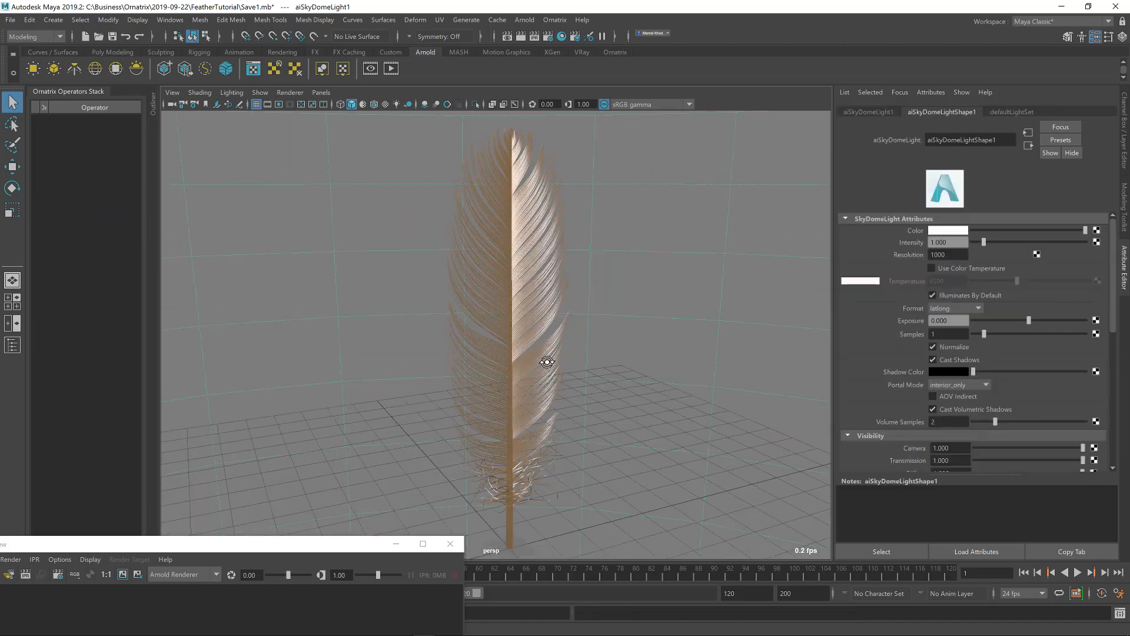
pyautogui.moveTo(356, 546); pyautogui.dragTo(412, 191)
pyautogui.click(44, 217)
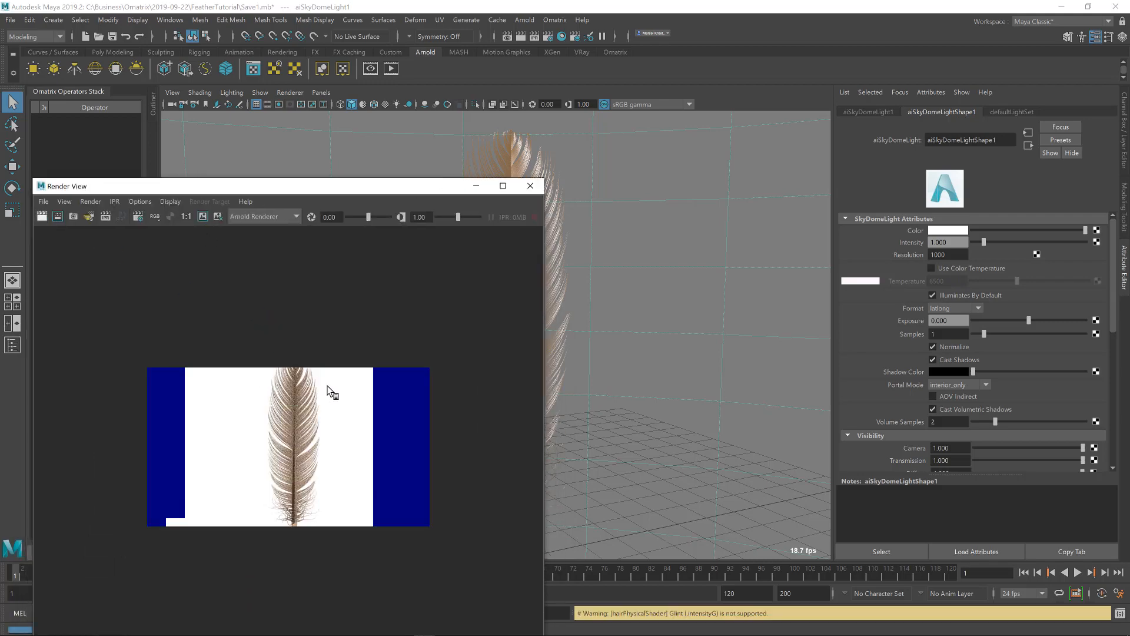
# Set the width of the feather's BarbsWidth operator to 0.040 and render the feather again
pyautogui.moveTo(409, 192); pyautogui.dragTo(356, 441)
pyautogui.click(526, 318)
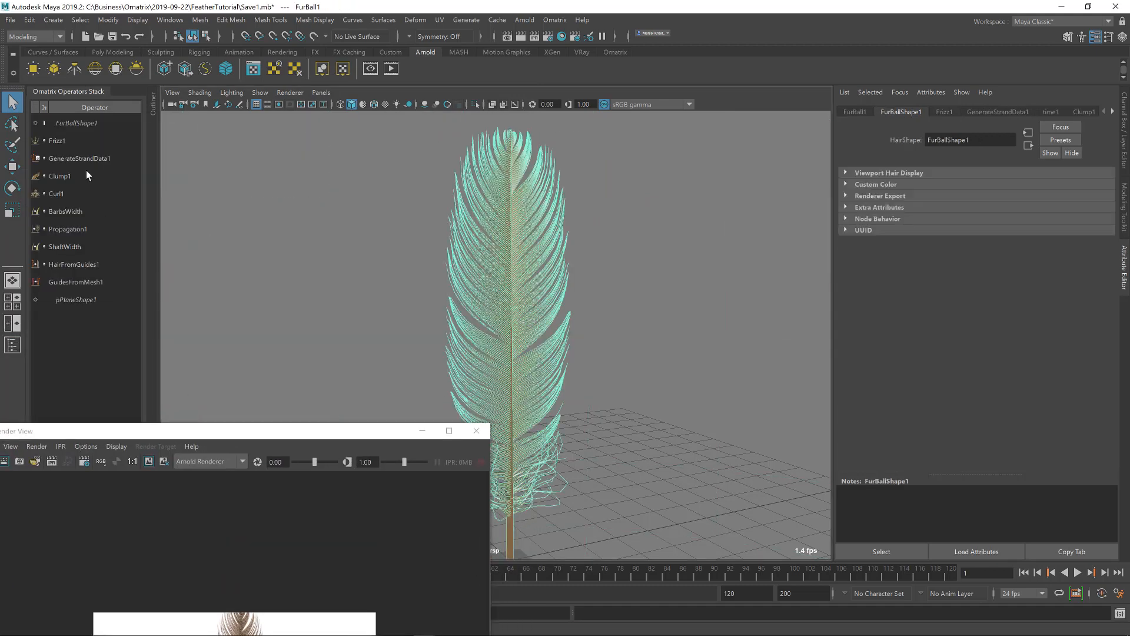
pyautogui.click(61, 178)
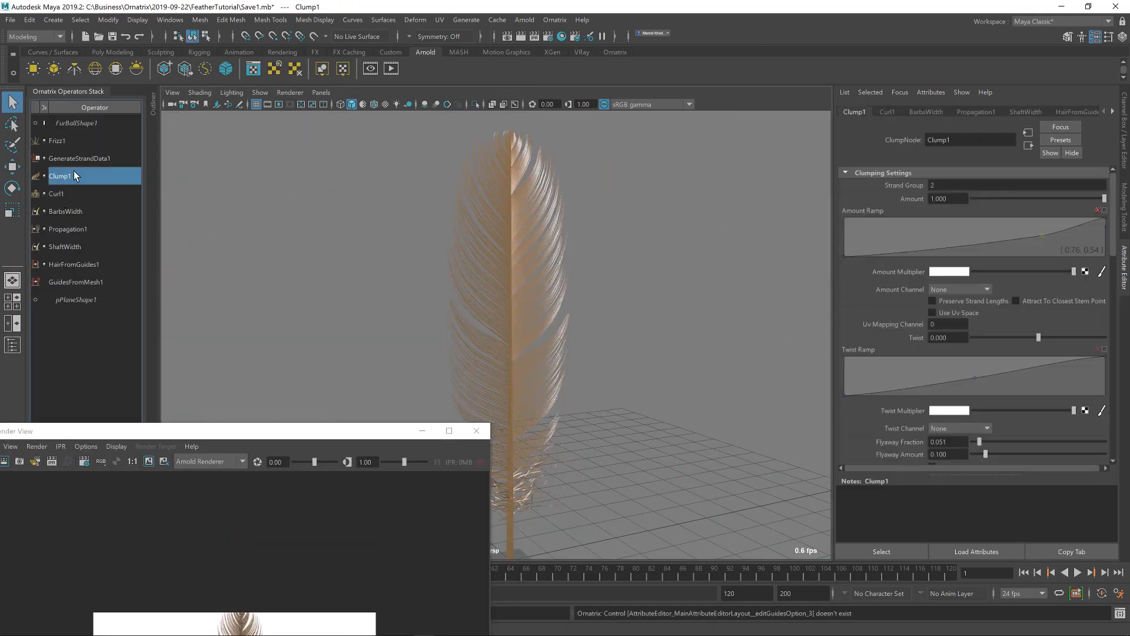
pyautogui.click(69, 193)
pyautogui.click(68, 211)
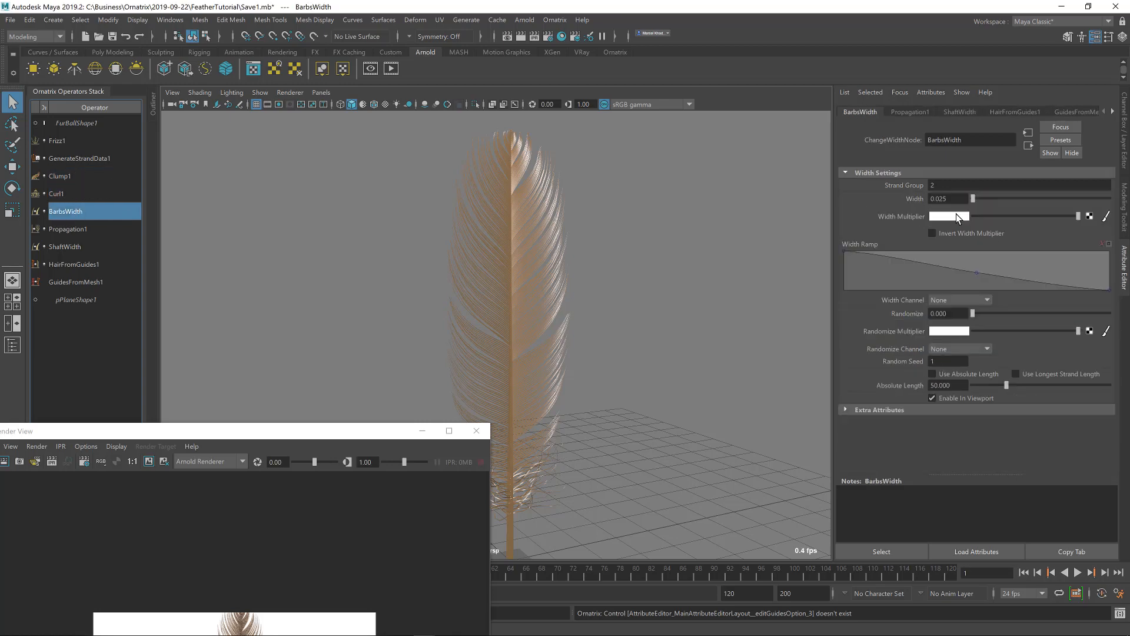
pyautogui.click(956, 198)
pyautogui.press('Return')
pyautogui.moveTo(117, 436); pyautogui.dragTo(345, 398)
pyautogui.click(218, 425)
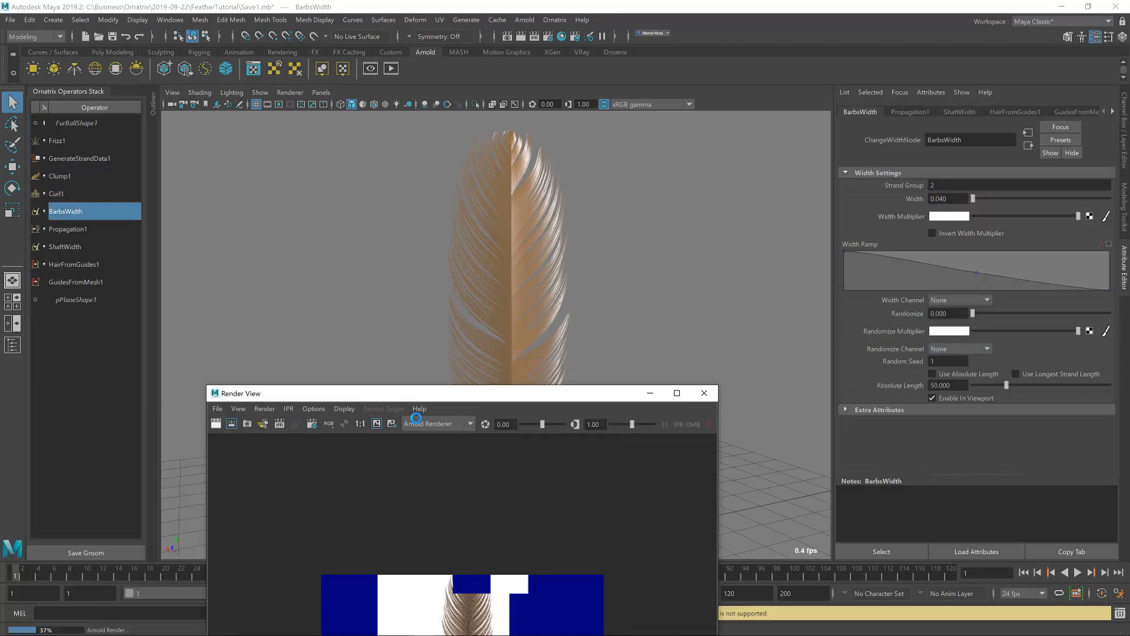
# Compare the render with the reference image and lower the Clump1 Amount Ramp's middle point to about 0.18 at position 0.64
pyautogui.moveTo(506, 401); pyautogui.dragTo(411, 198)
pyautogui.hotkey('alt', 'Tab')
pyautogui.hotkey('alt', 'Tab')
pyautogui.hotkey('alt', 'Tab')
pyautogui.click(76, 159)
pyautogui.click(76, 176)
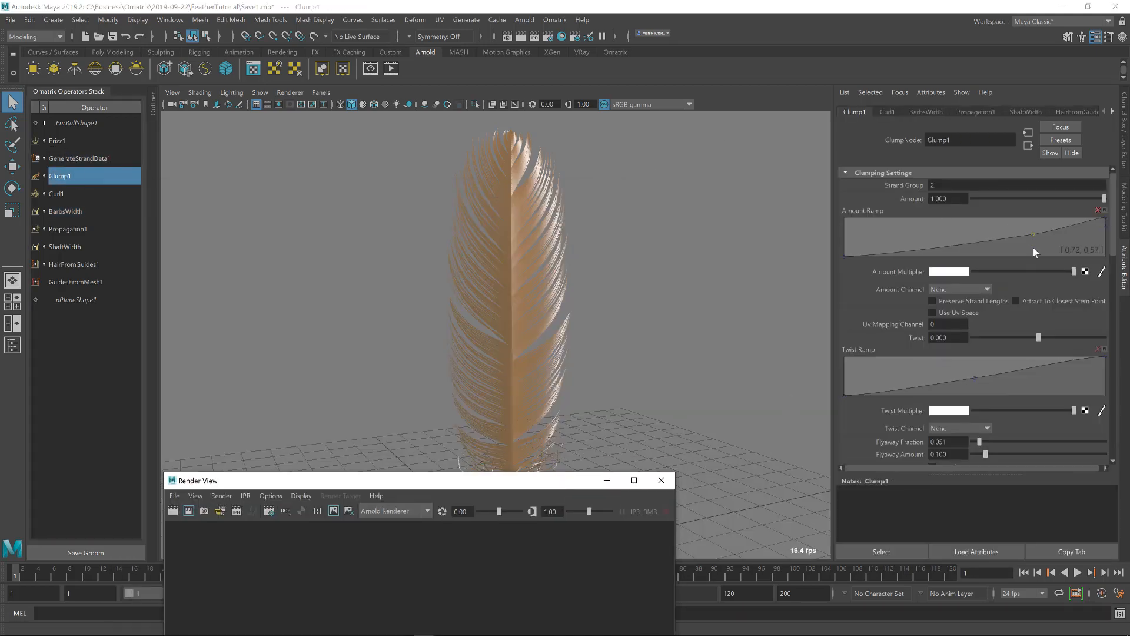
pyautogui.moveTo(975, 239); pyautogui.dragTo(1005, 254)
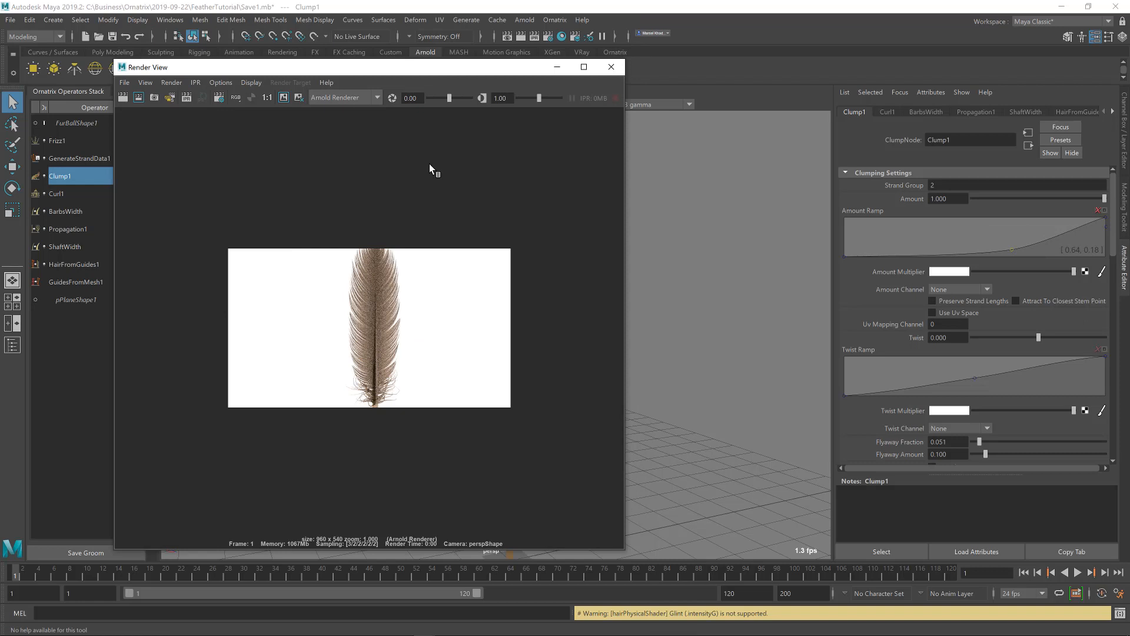
# Set the Length Randomness of the Propagation1 operator to 0 and render the feather again
pyautogui.click(66, 230)
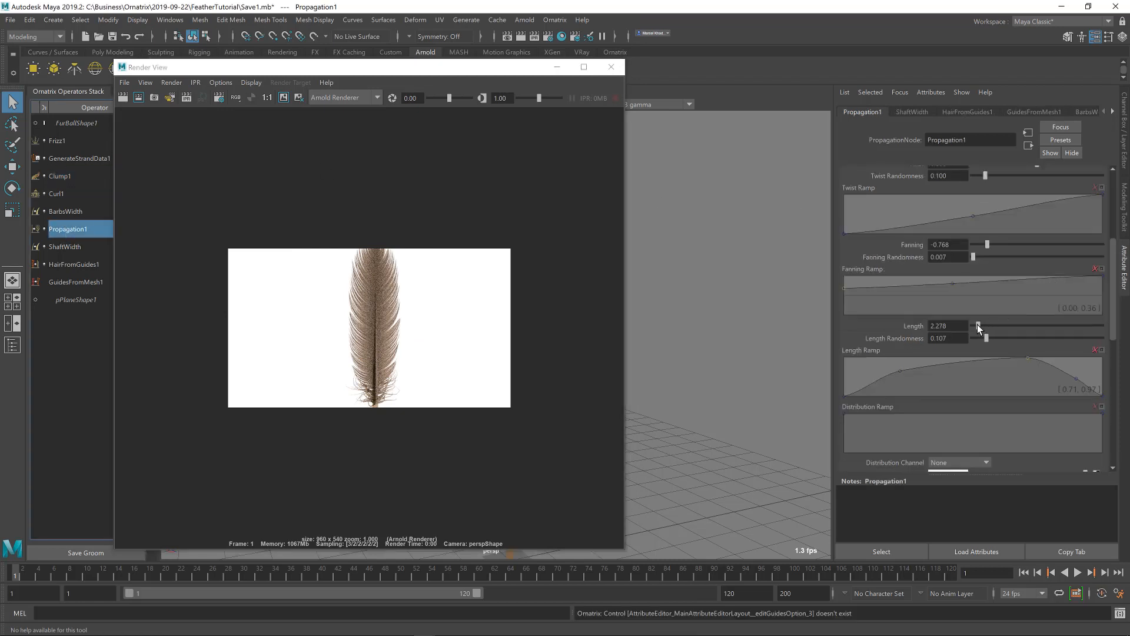
pyautogui.moveTo(529, 69); pyautogui.dragTo(205, 66)
pyautogui.moveTo(986, 338); pyautogui.dragTo(970, 340)
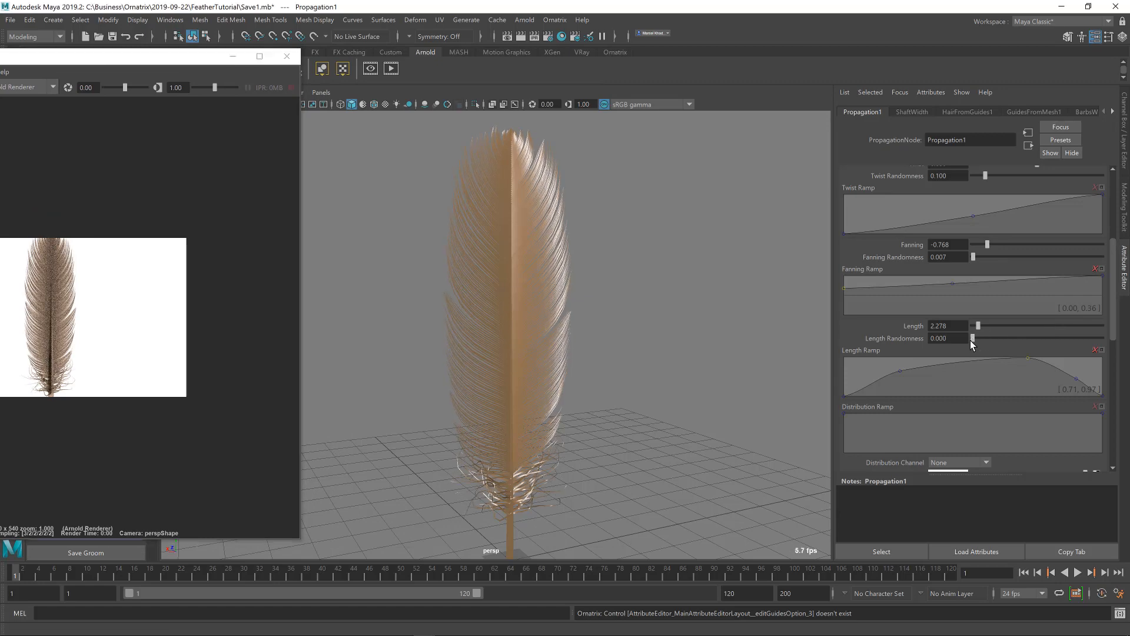
pyautogui.click(123, 80)
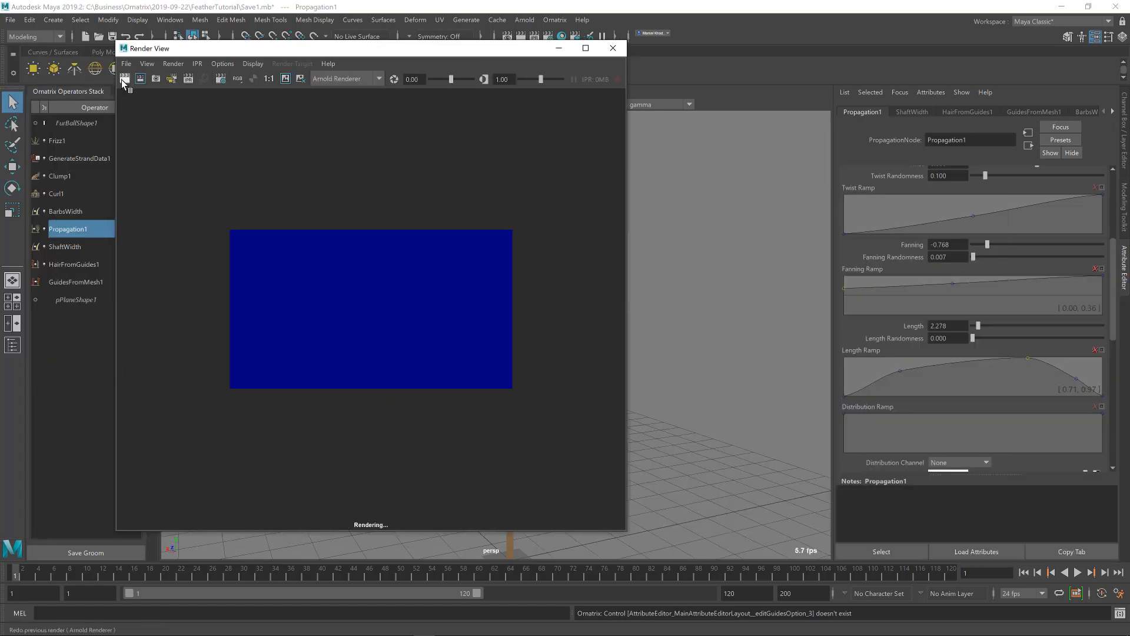
# Compare the new render with the reference feather image, then clear the render window away from the model
pyautogui.scroll(5, 878, 253)
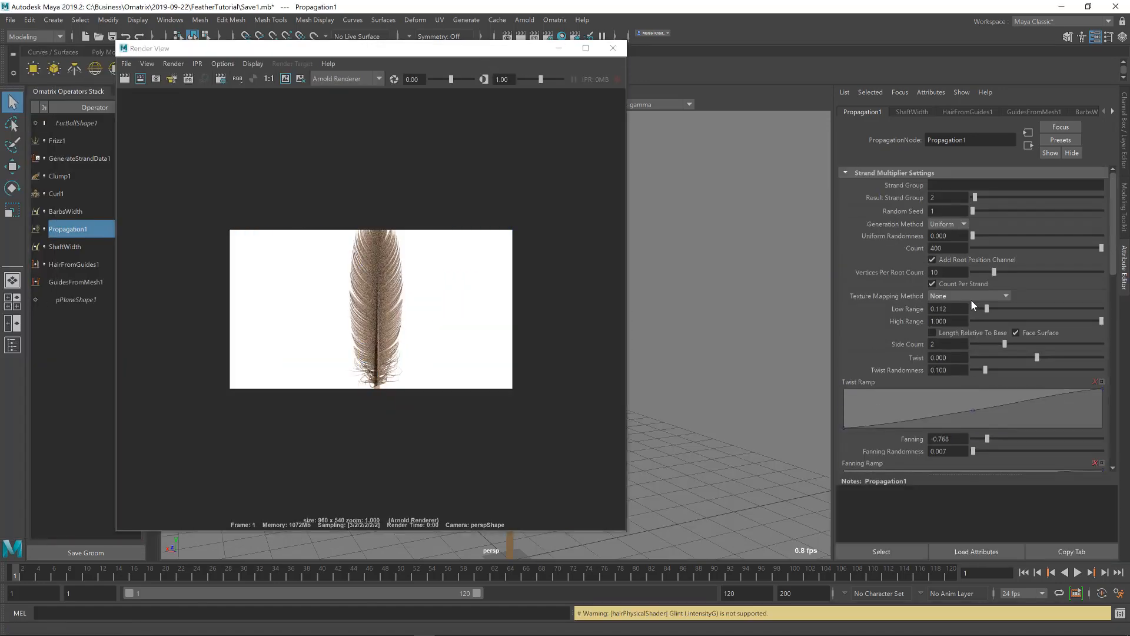
pyautogui.hotkey('alt', 'Tab')
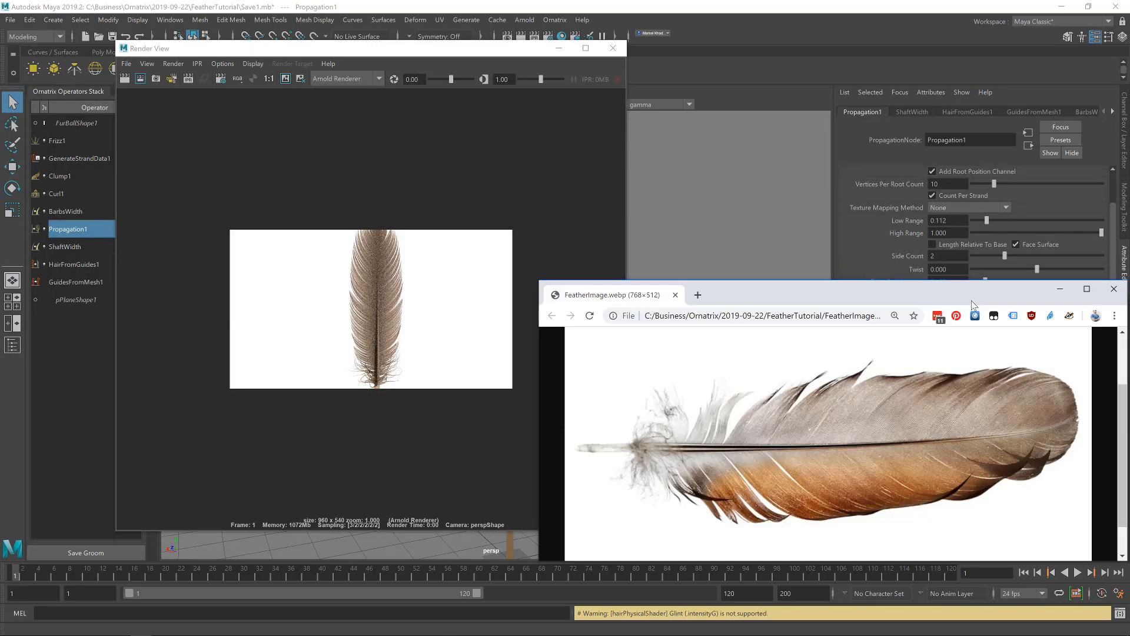
pyautogui.click(430, 7)
pyautogui.moveTo(425, 54); pyautogui.dragTo(0, 122)
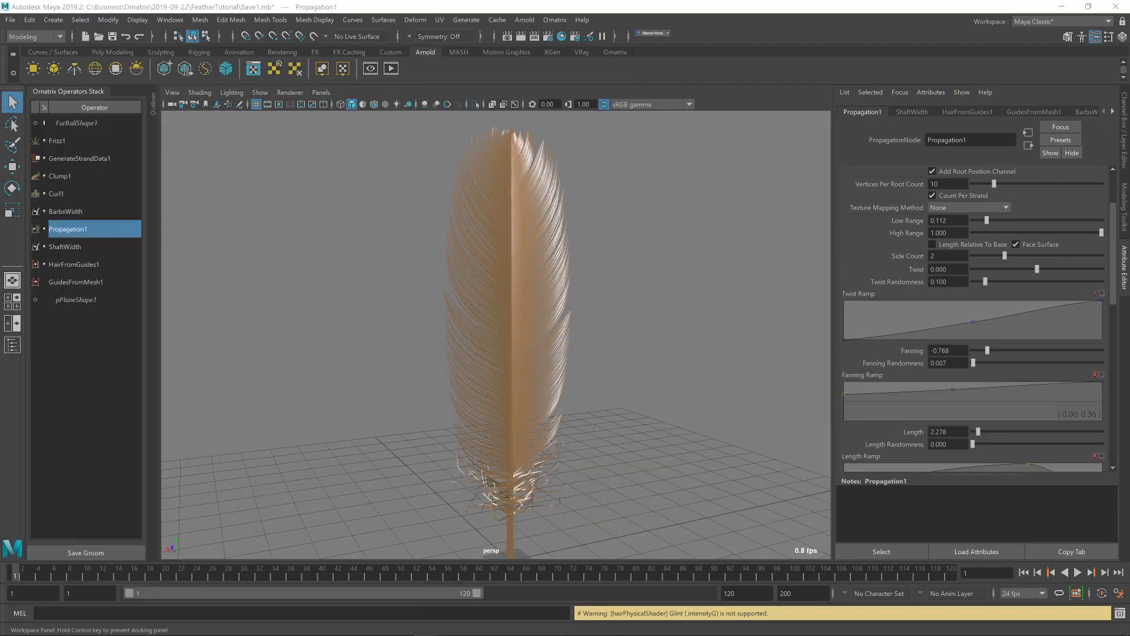
# Assign a new Arnold aiStandardHair material to the feather
pyautogui.click(530, 368)
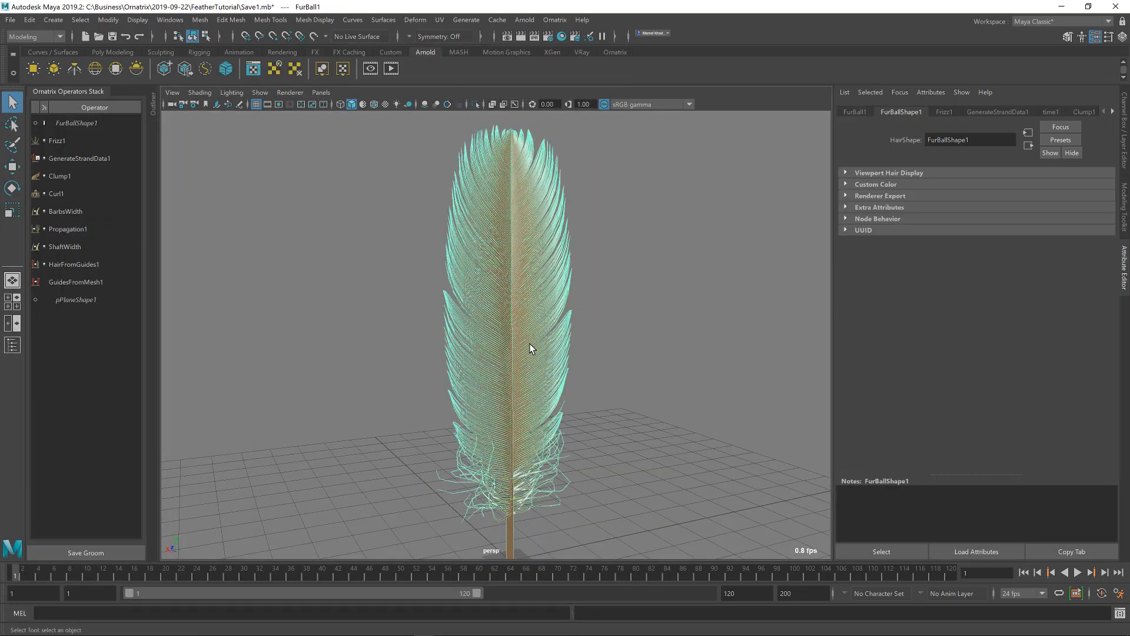
pyautogui.moveTo(530, 346); pyautogui.dragTo(541, 594, button='right')
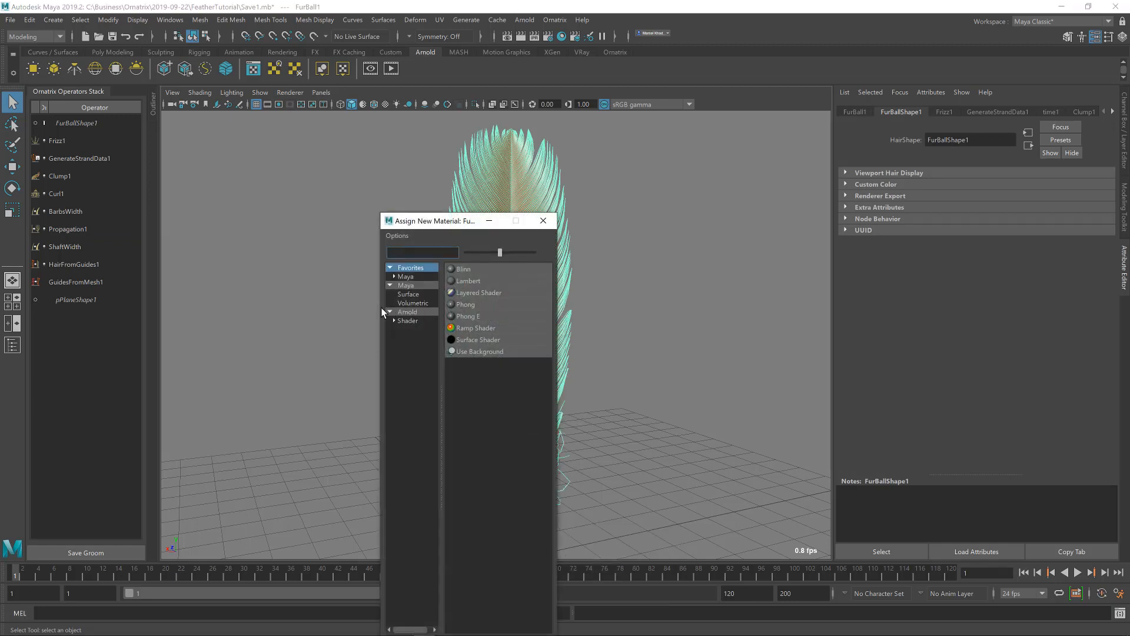
pyautogui.moveTo(381, 306); pyautogui.dragTo(58, 304)
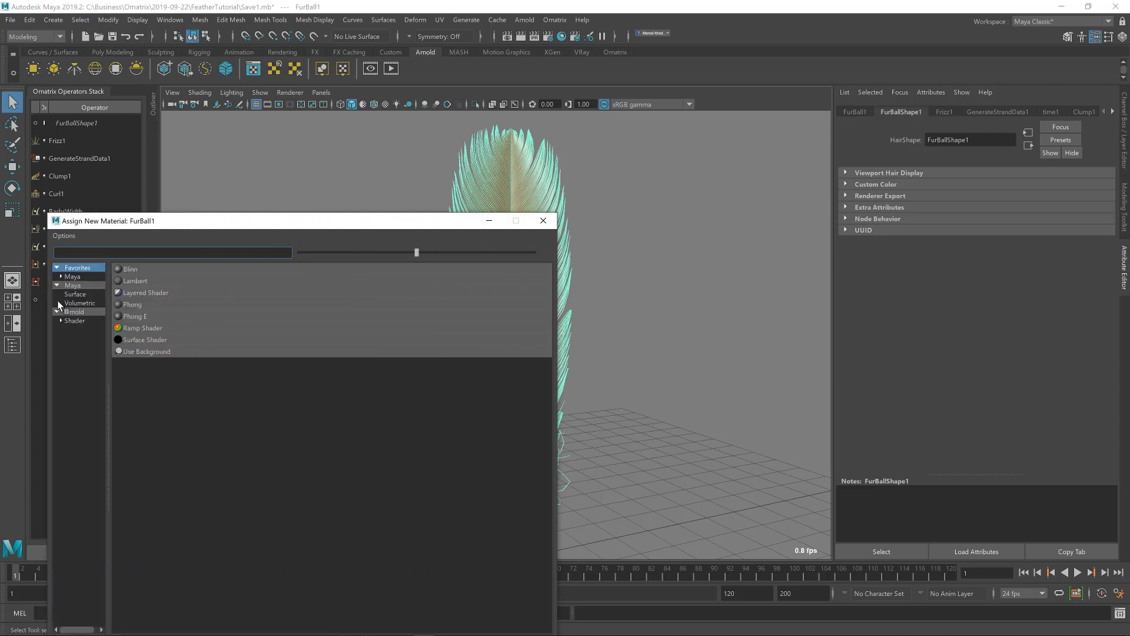
pyautogui.click(70, 312)
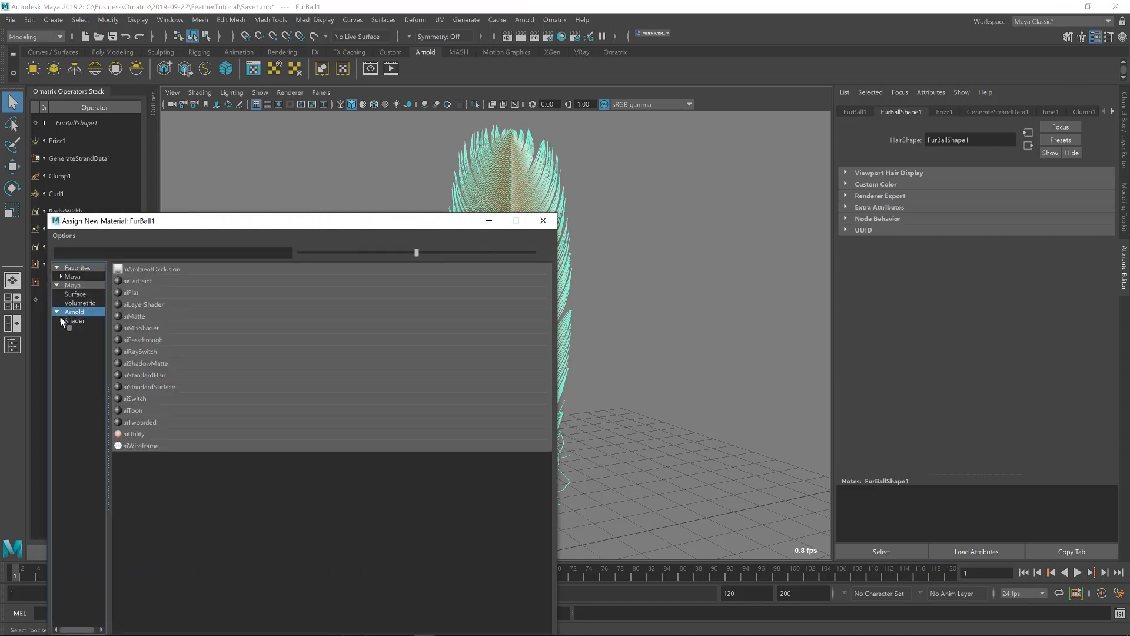
pyautogui.click(61, 320)
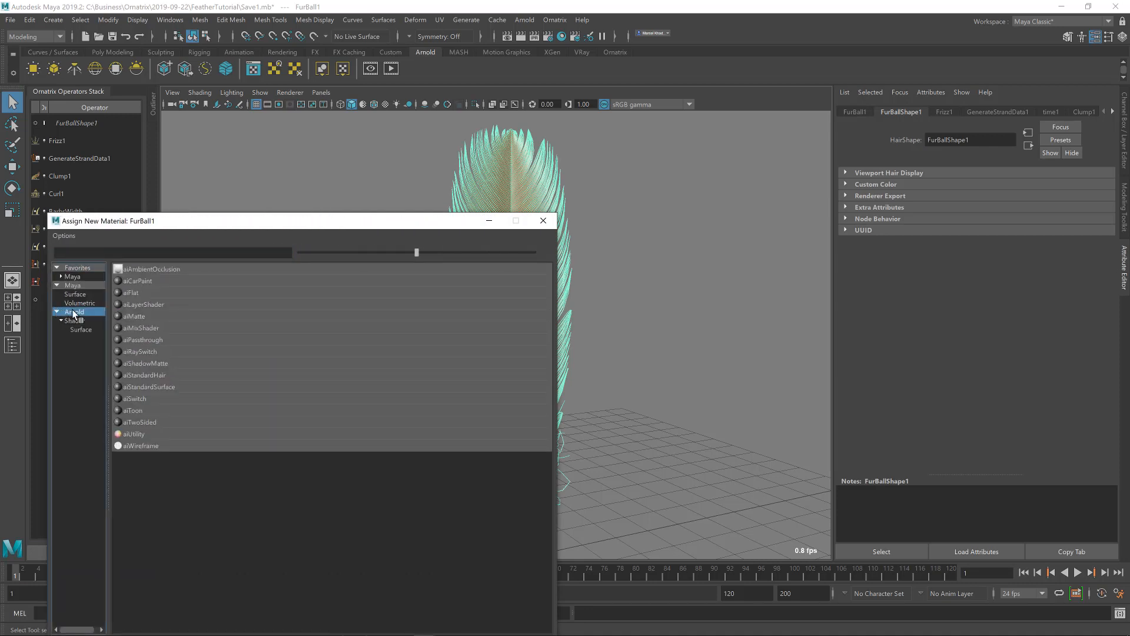
pyautogui.click(143, 375)
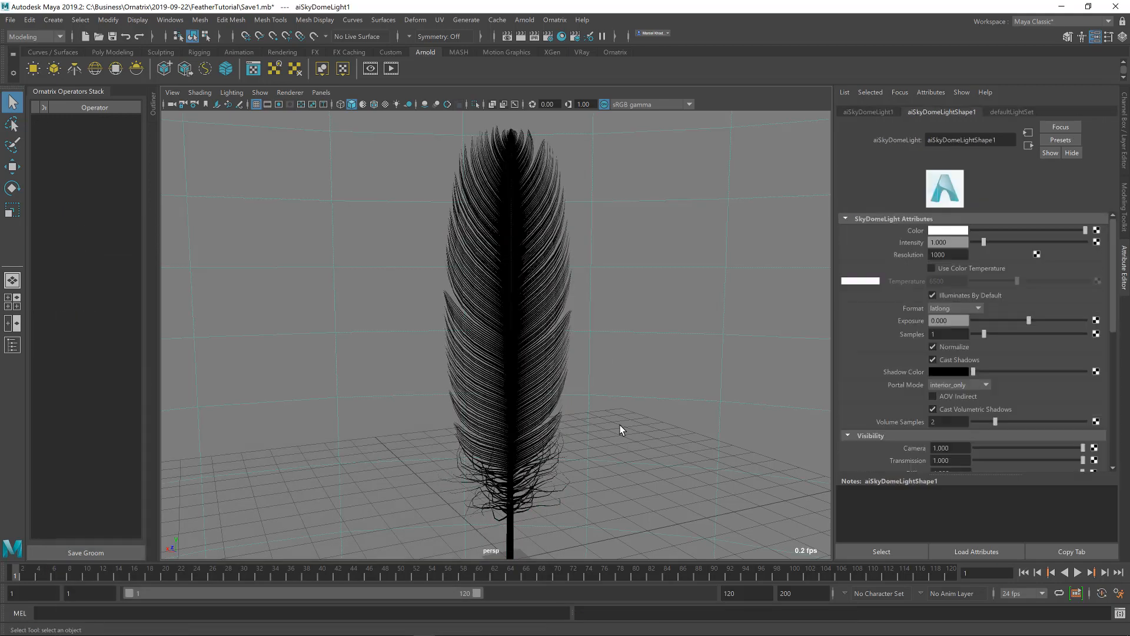
# Render the feather with its new hair material in the Render View
pyautogui.click(533, 411)
pyautogui.click(507, 35)
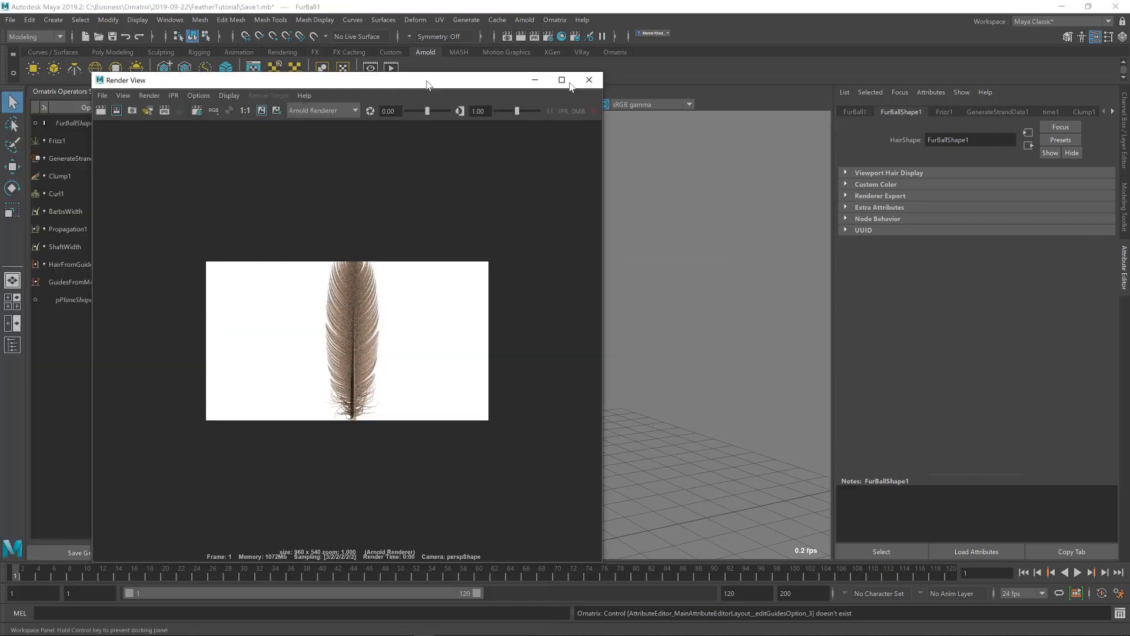
pyautogui.click(266, 129)
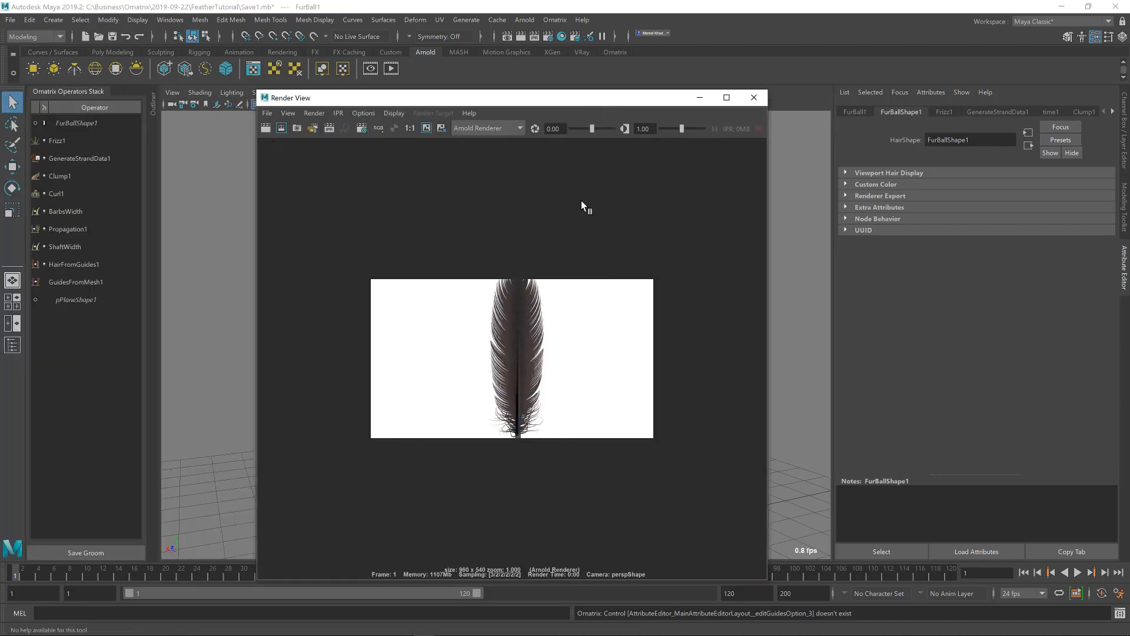
pyautogui.moveTo(640, 101); pyautogui.dragTo(397, 498)
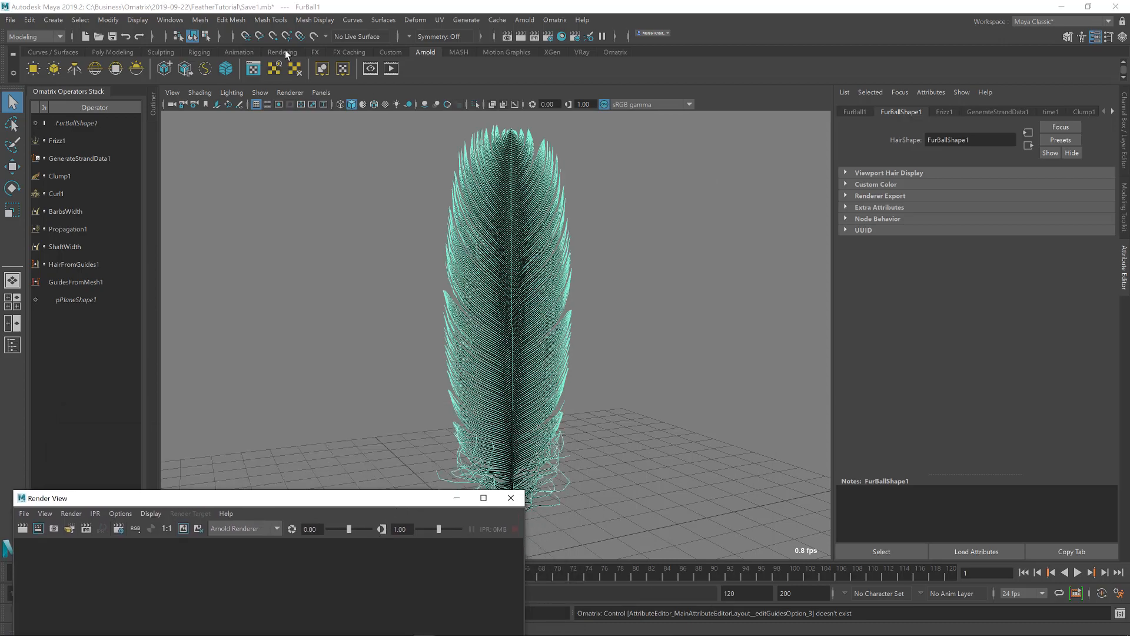
# Open the Hypershade and add the aiStandardHair1 material to the node graph
pyautogui.click(168, 19)
pyautogui.moveTo(248, 97)
pyautogui.click(345, 125)
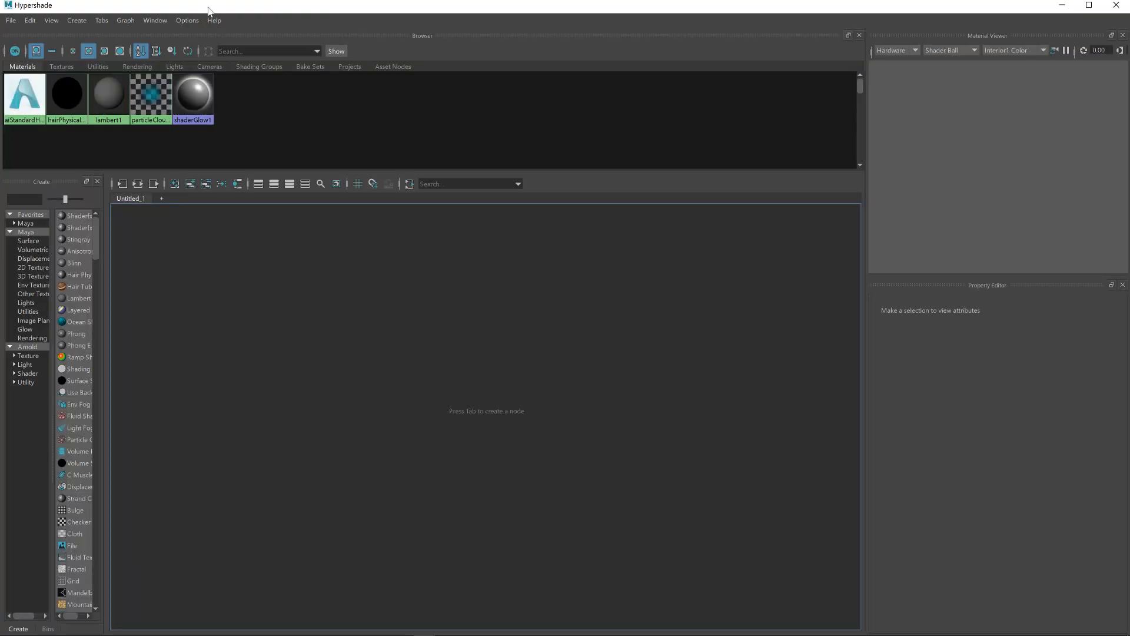
pyautogui.click(16, 103)
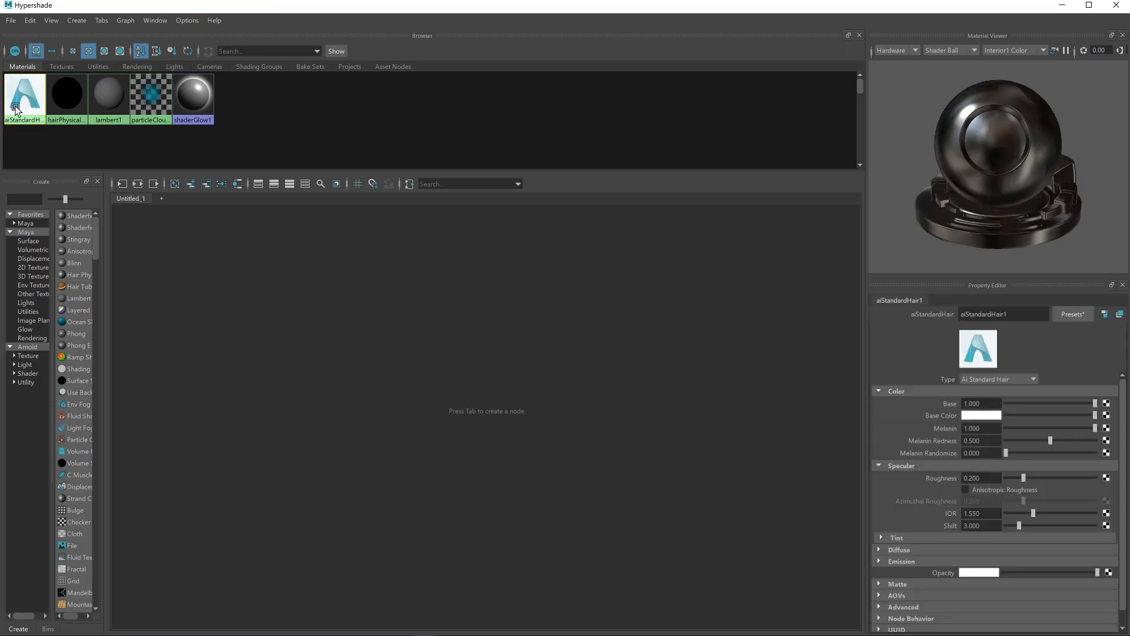
pyautogui.moveTo(16, 103); pyautogui.dragTo(493, 328, button='middle')
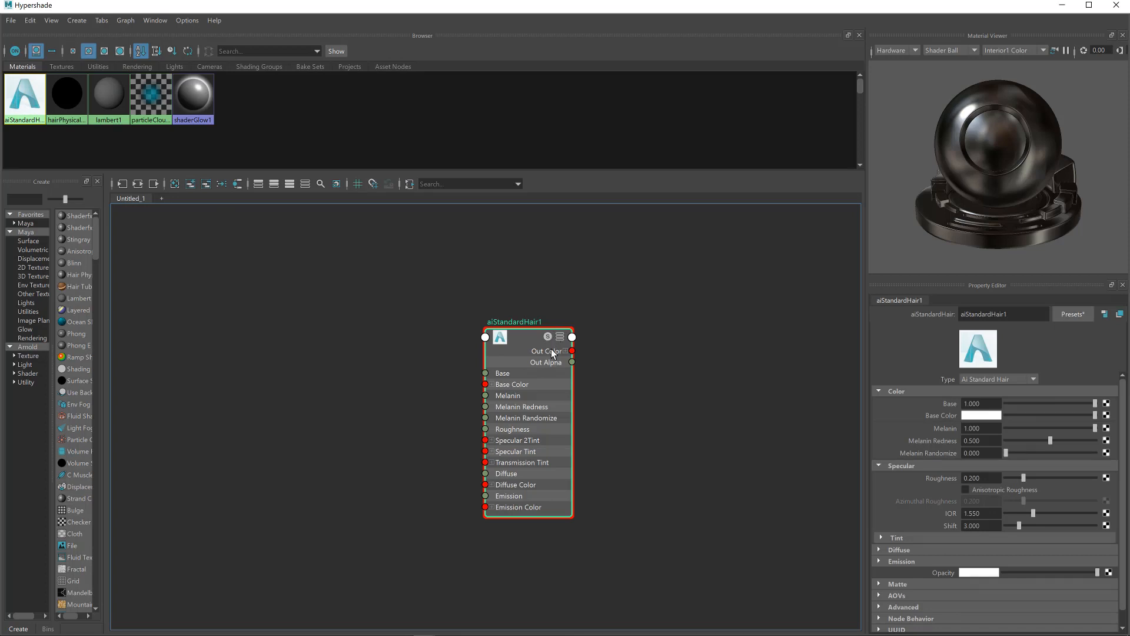
pyautogui.click(632, 370)
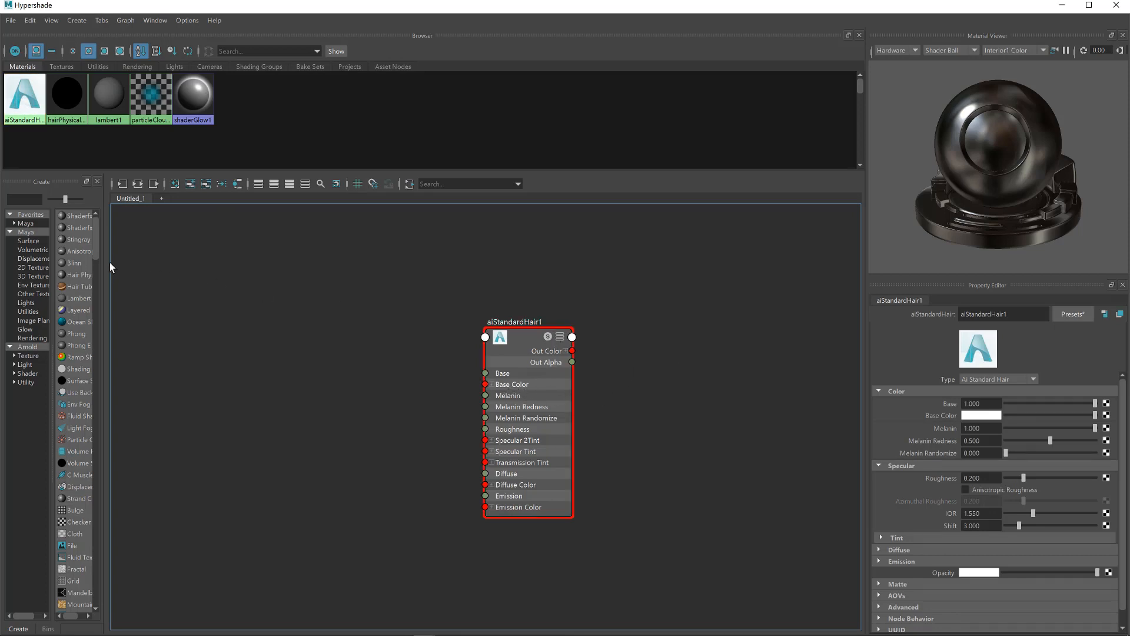
# Create a Checker texture and connect its Out Color to the Base Color of aiStandardHair1
pyautogui.moveTo(101, 255); pyautogui.dragTo(201, 277)
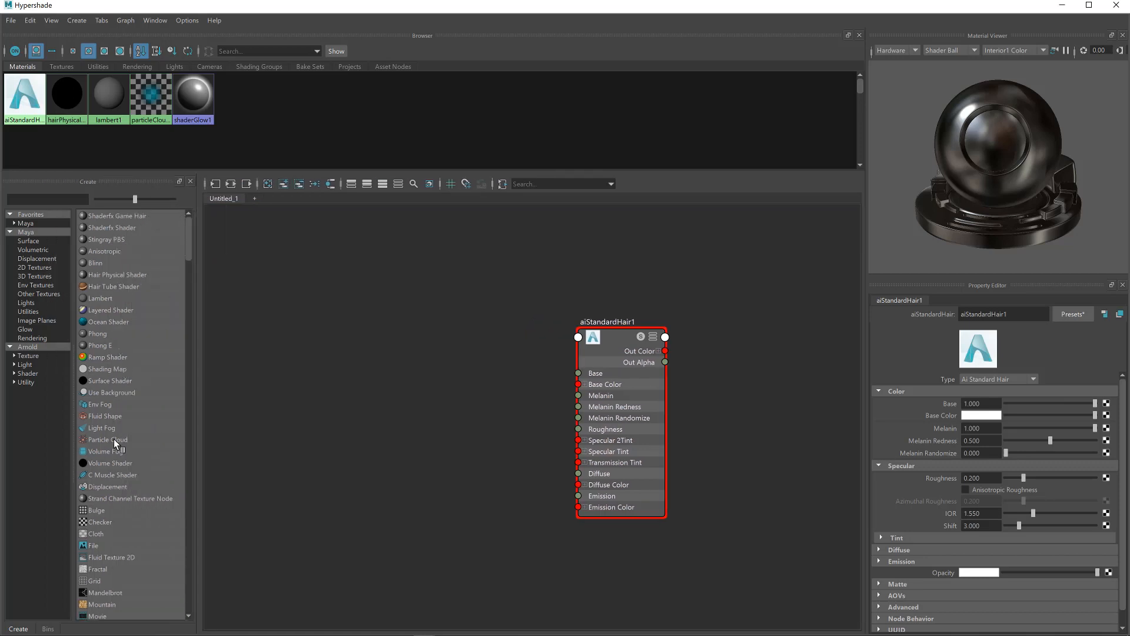
pyautogui.click(109, 522)
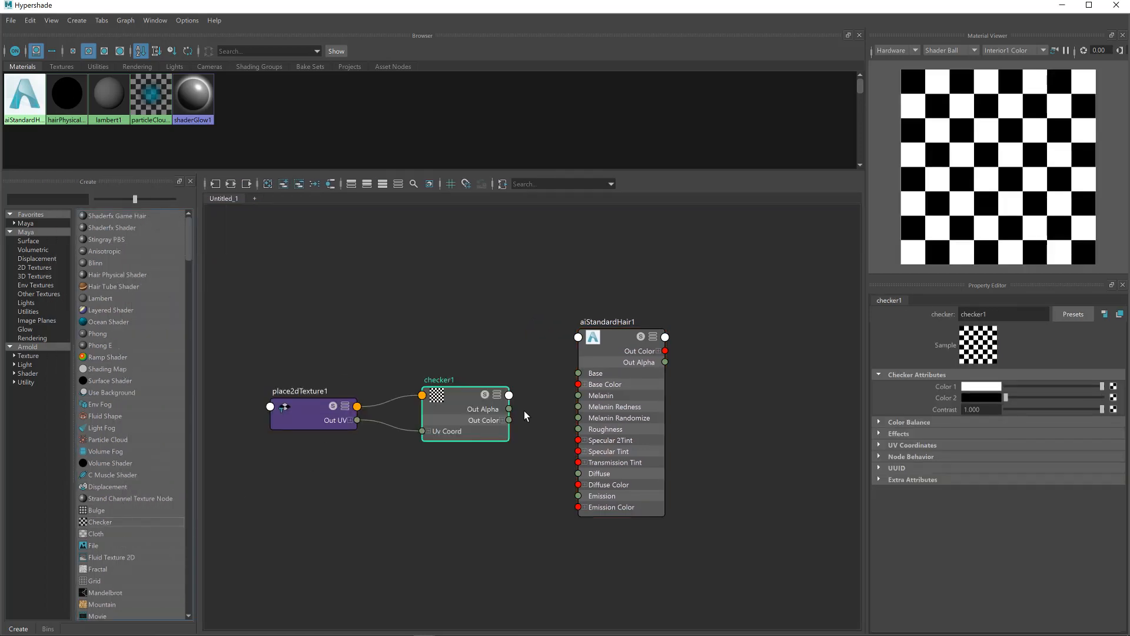
pyautogui.moveTo(509, 420); pyautogui.dragTo(587, 388)
pyautogui.click(1063, 4)
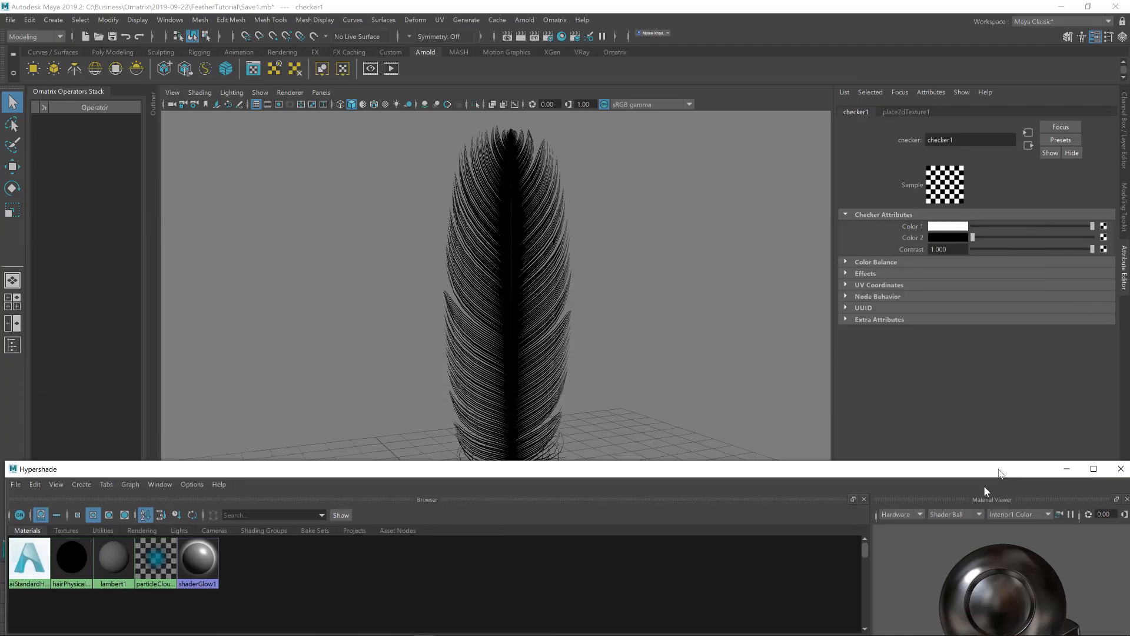
# Enable Hardware Texturing in the viewport and render the feather with the checker texture
pyautogui.click(210, 96)
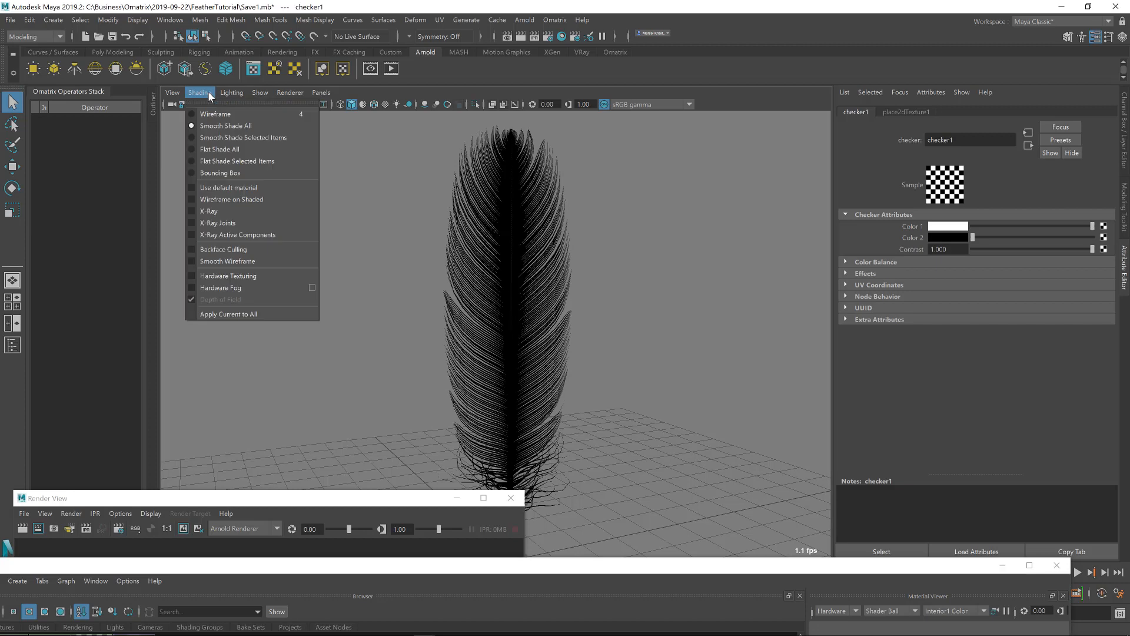
pyautogui.click(208, 278)
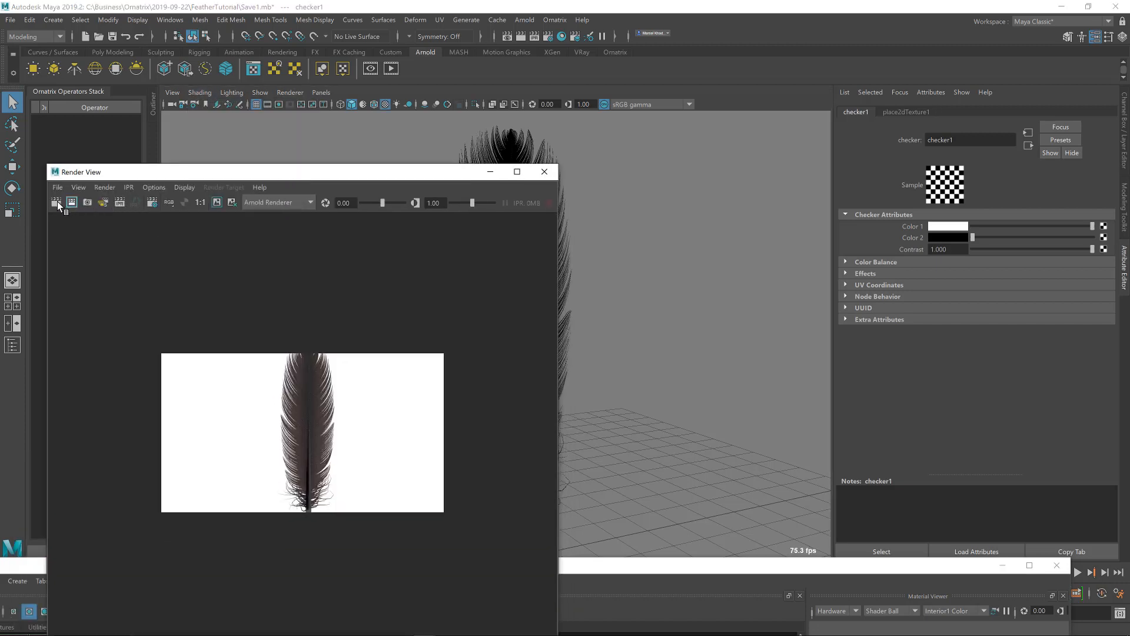
pyautogui.click(57, 203)
pyautogui.moveTo(457, 189); pyautogui.dragTo(249, 361)
# Set the Texture Mapping Method of the feather's Propagation1 operator to FlatMap
pyautogui.click(508, 355)
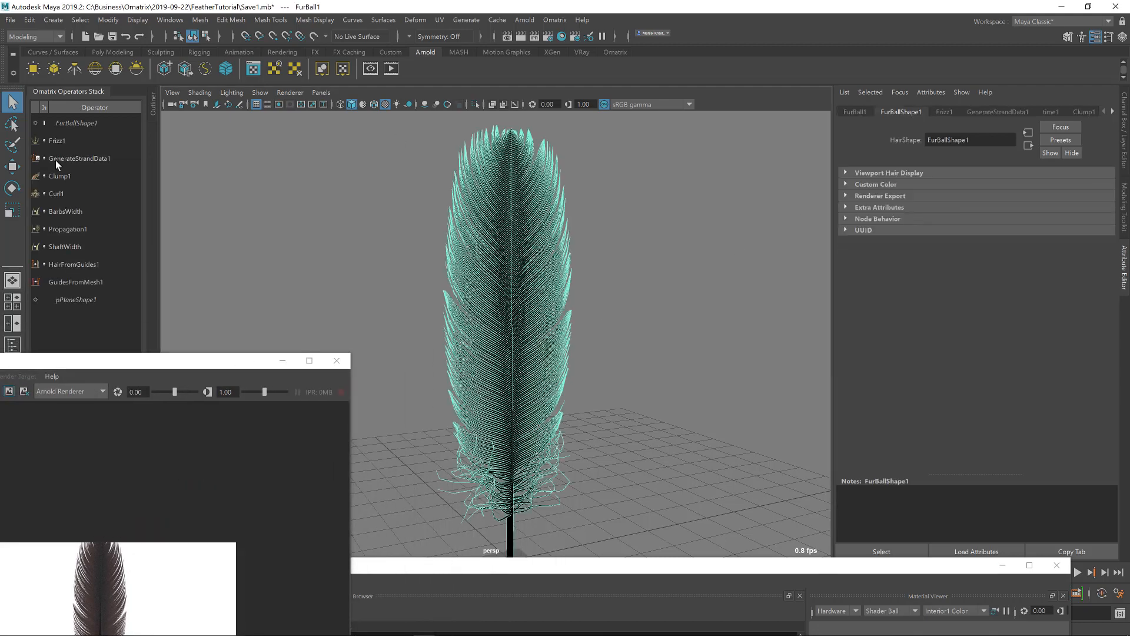
pyautogui.click(67, 229)
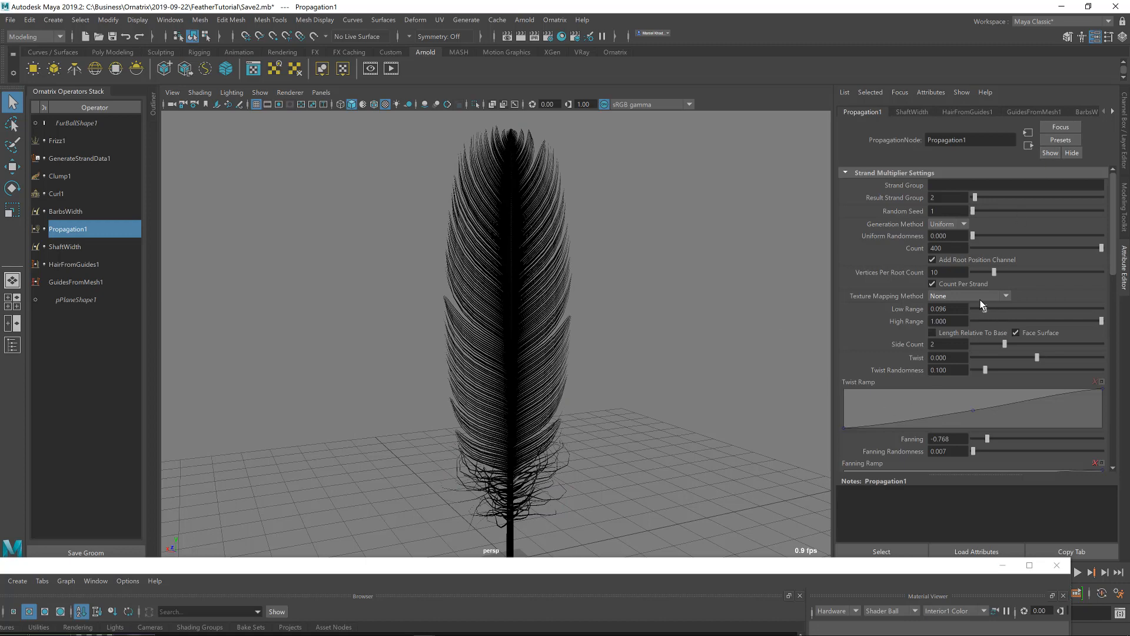
pyautogui.click(982, 297)
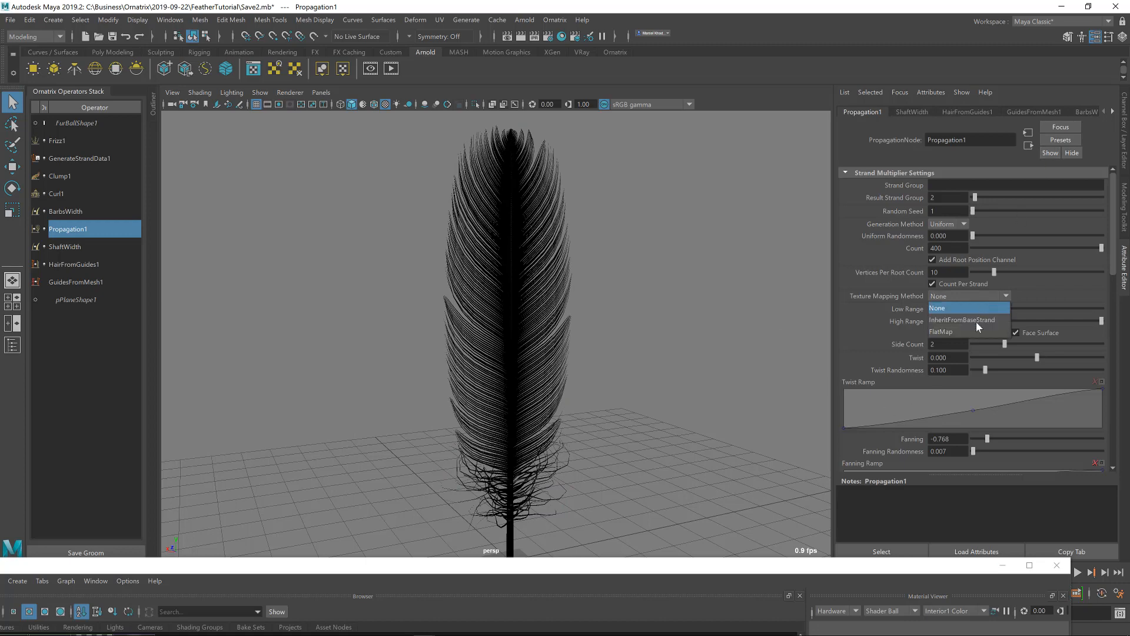
pyautogui.click(976, 333)
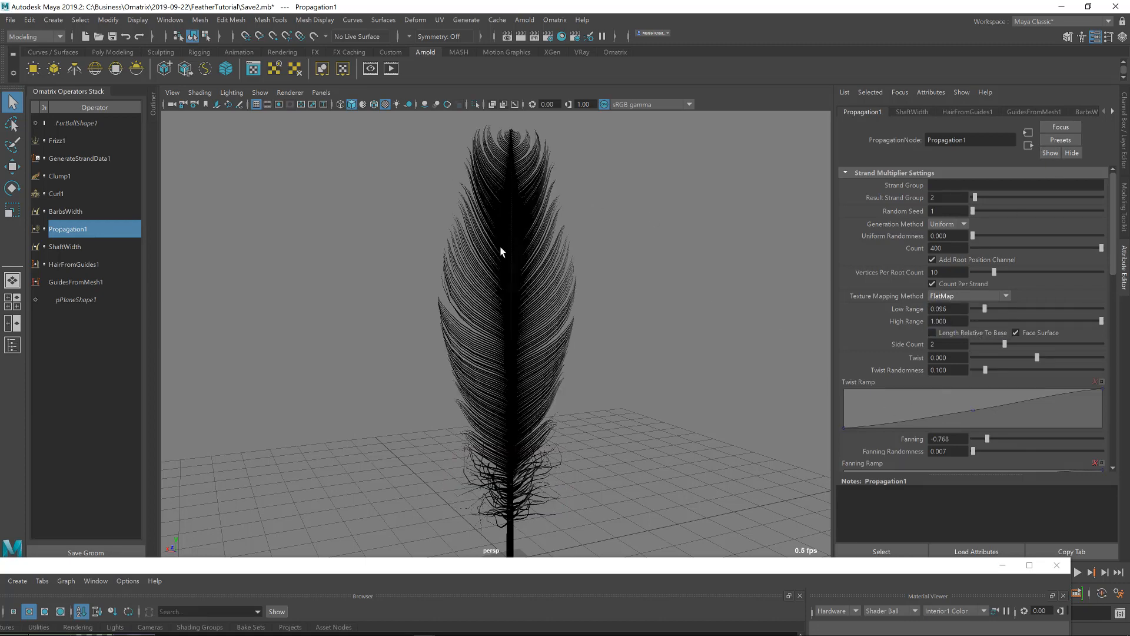
# Set the Noise Scale of the feather's Curl1 operator to 0
pyautogui.click(70, 194)
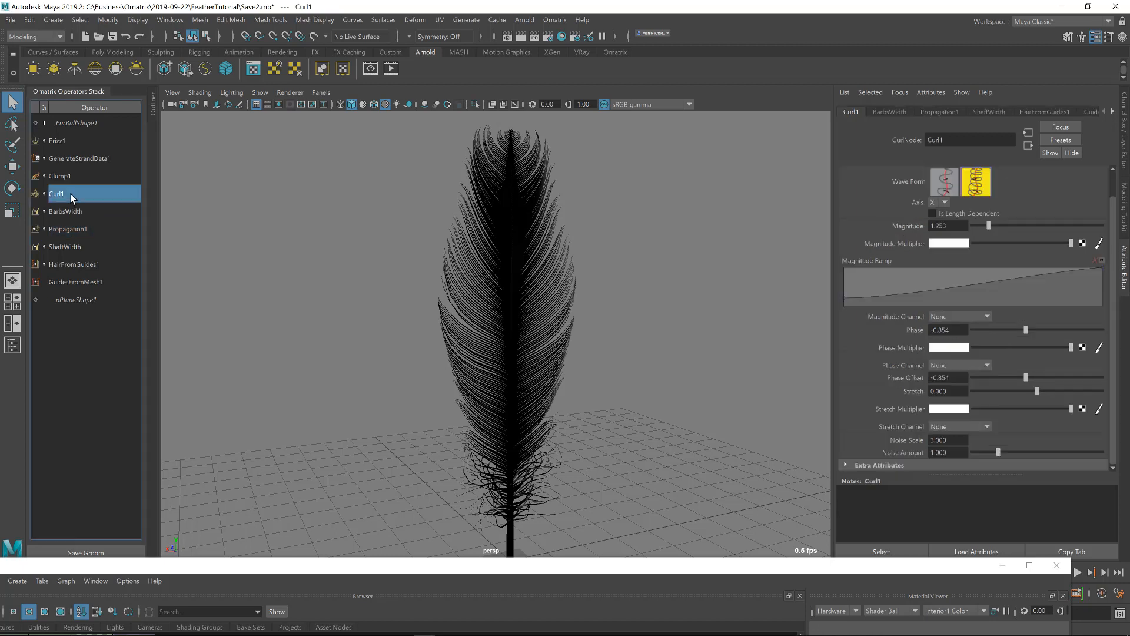
pyautogui.click(953, 440)
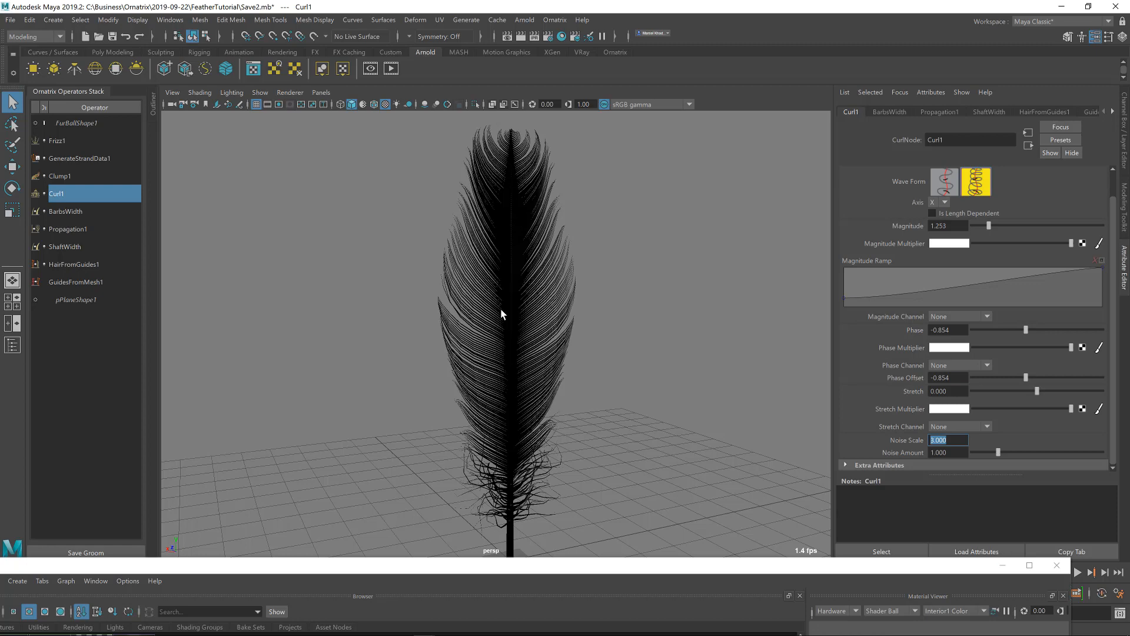
pyautogui.write('0')
pyautogui.press('Return')
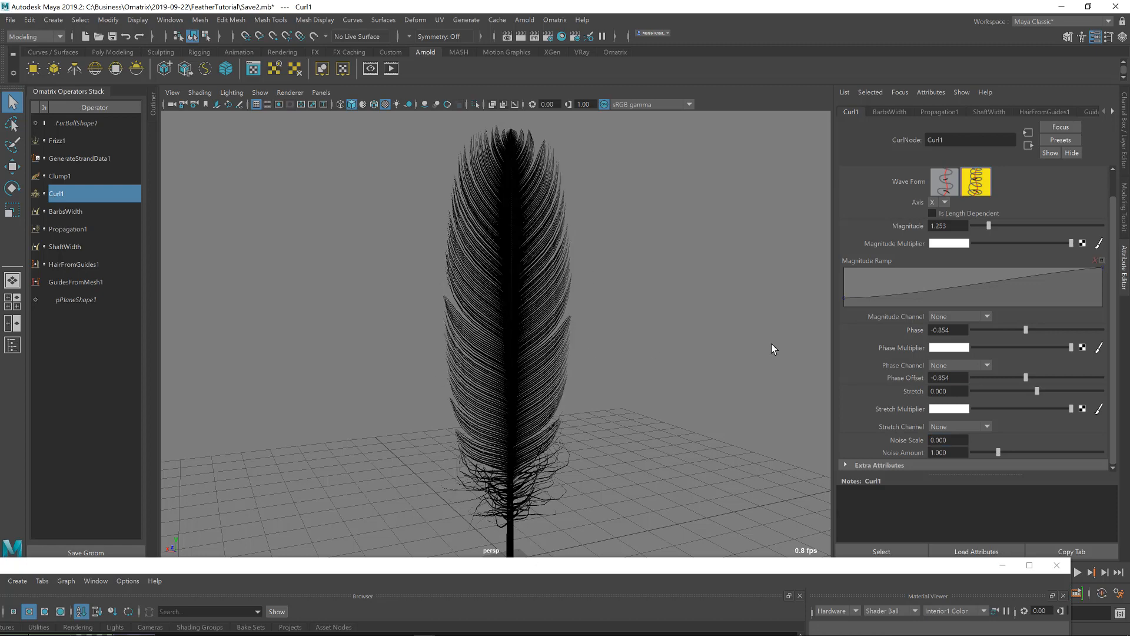
# Lower the Melanin of the aiStandardHair1 material to about 0.076 in the Hypershade
pyautogui.click(76, 231)
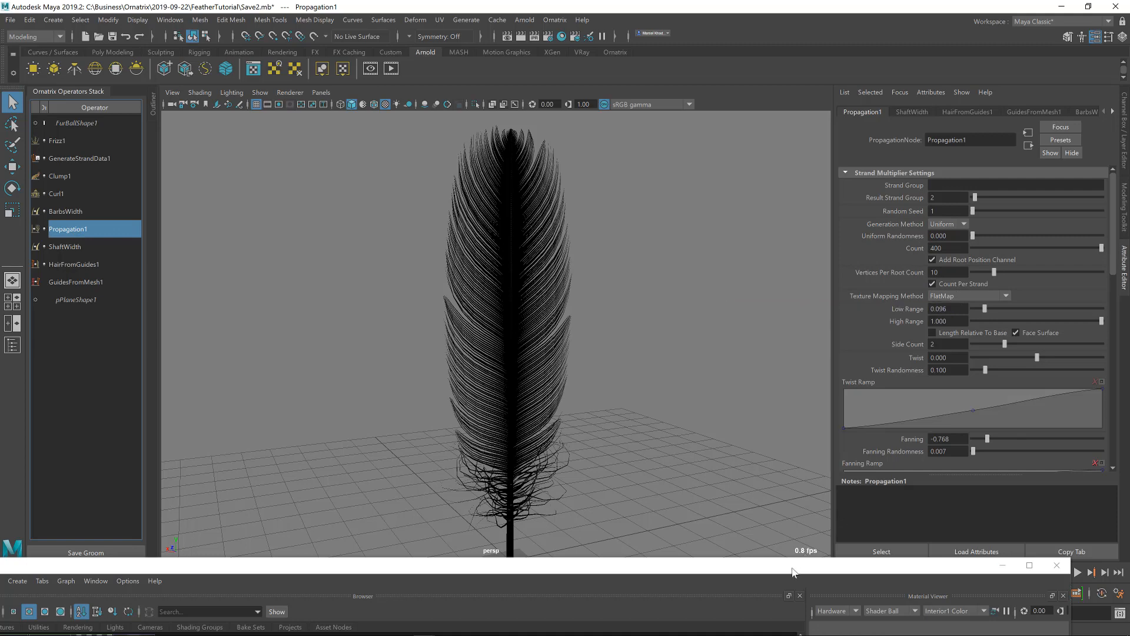
pyautogui.click(614, 285)
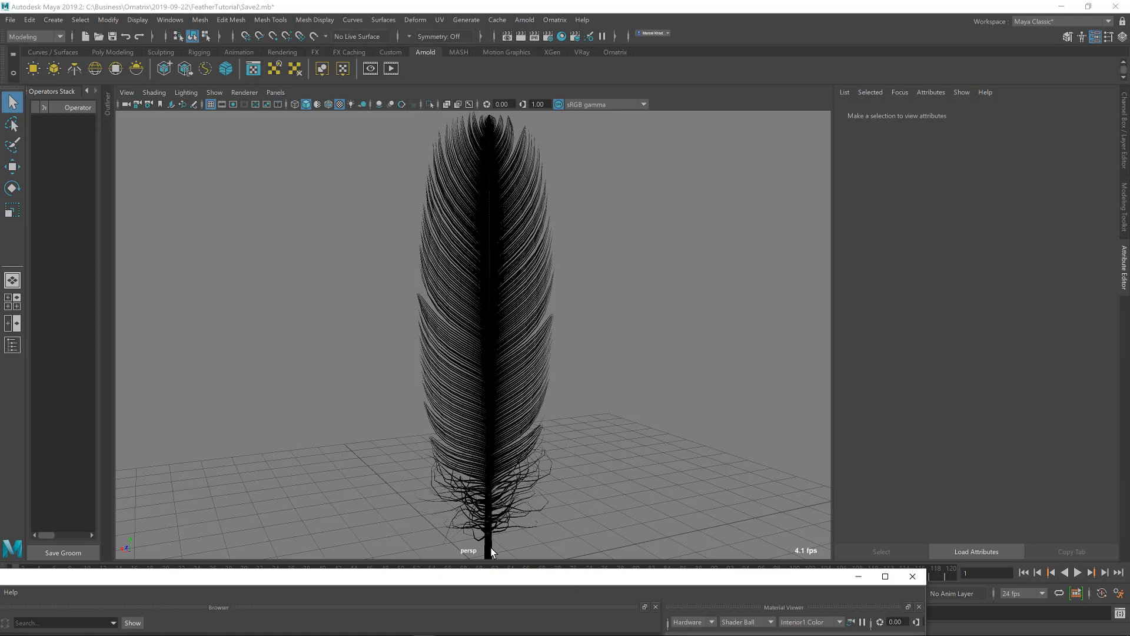
pyautogui.moveTo(533, 586); pyautogui.dragTo(732, 31)
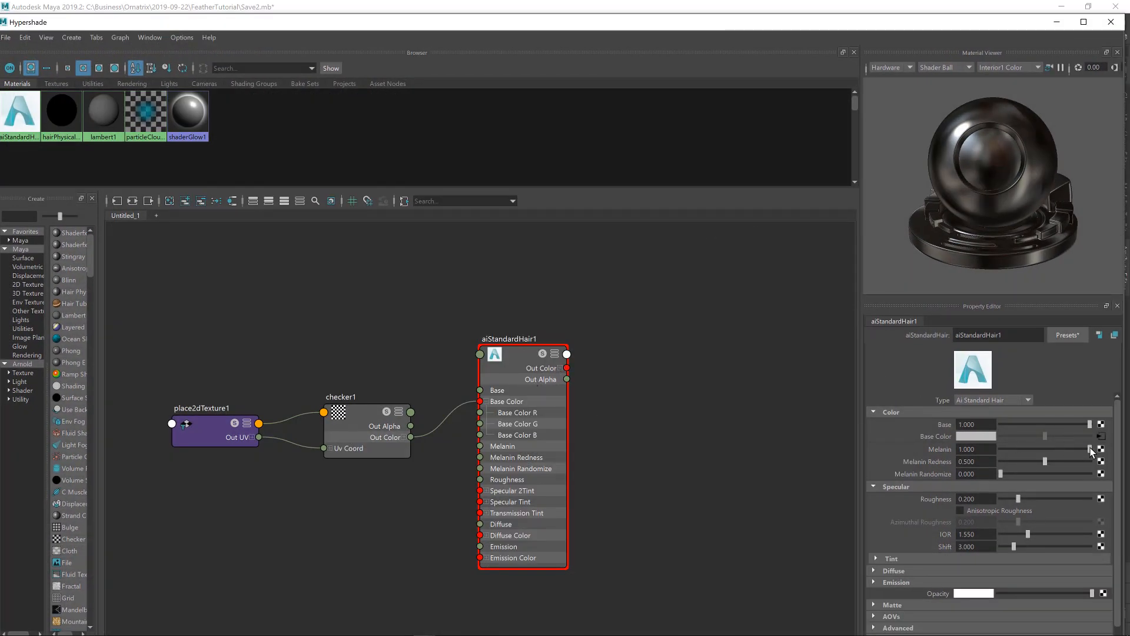
pyautogui.moveTo(1090, 449); pyautogui.dragTo(1008, 451)
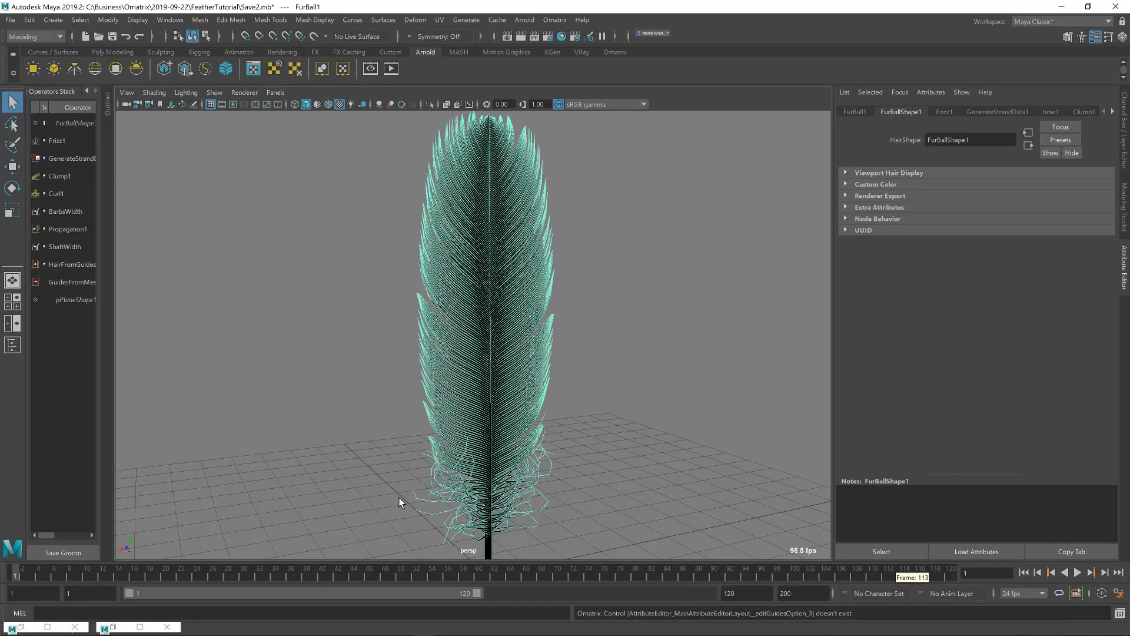
# Render the feather in the Render View with the lowered melanin
pyautogui.click(21, 627)
pyautogui.click(146, 269)
pyautogui.click(571, 238)
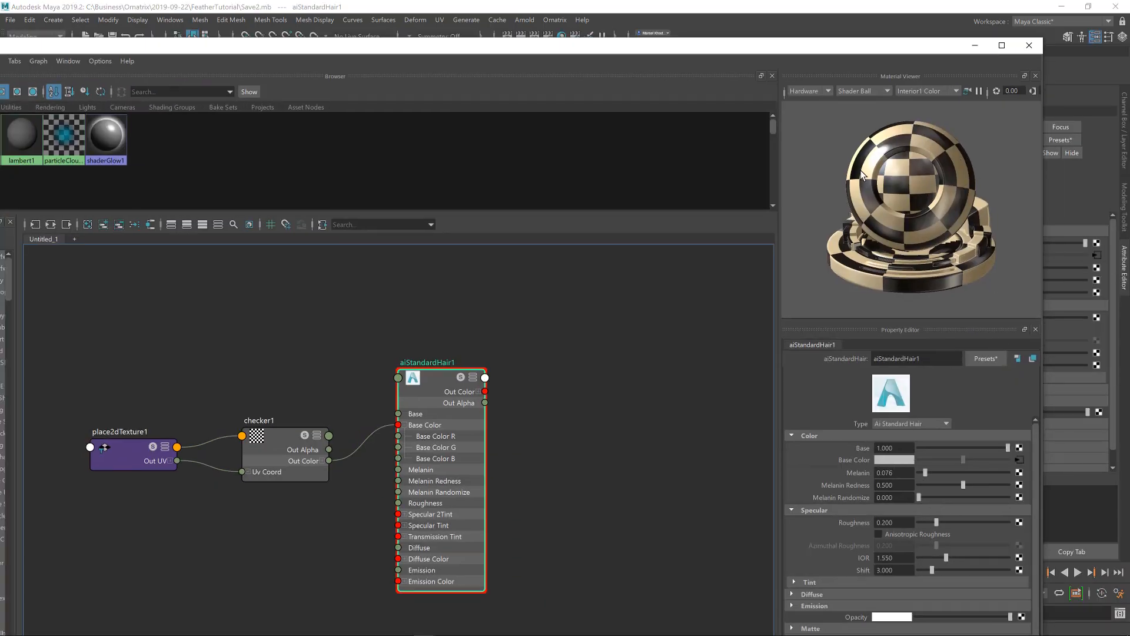
# Orbit to a more frontal view of the feather and render it again to check the checker mapping
pyautogui.moveTo(789, 44); pyautogui.dragTo(805, 558)
pyautogui.keyDown('alt'); pyautogui.moveTo(524, 333); pyautogui.dragTo(529, 251); pyautogui.keyUp('alt')
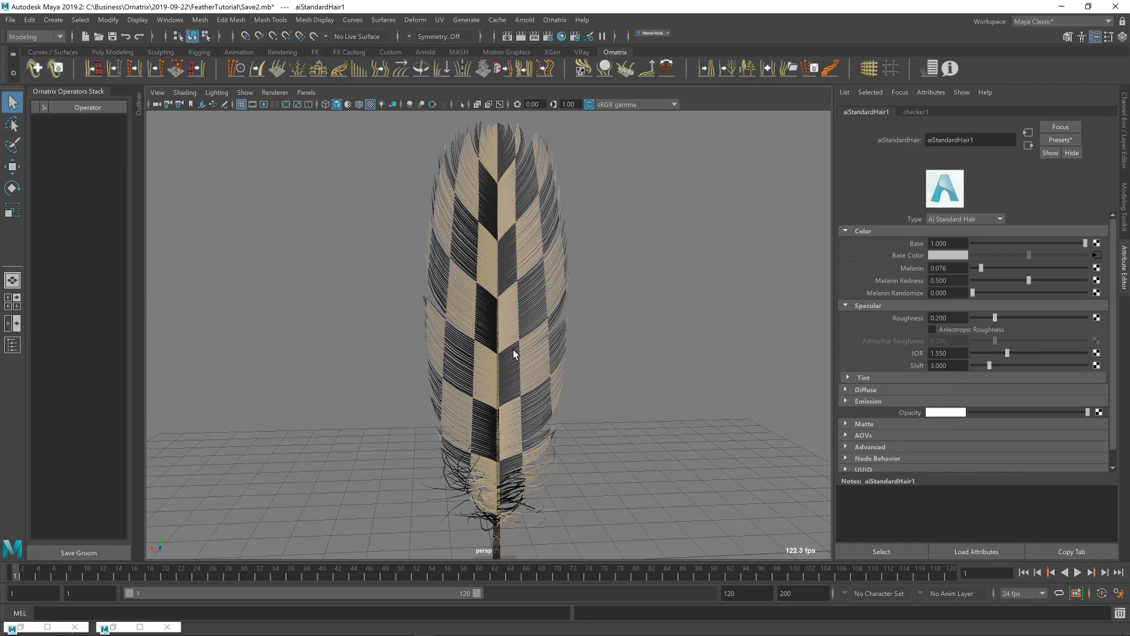
pyautogui.click(21, 629)
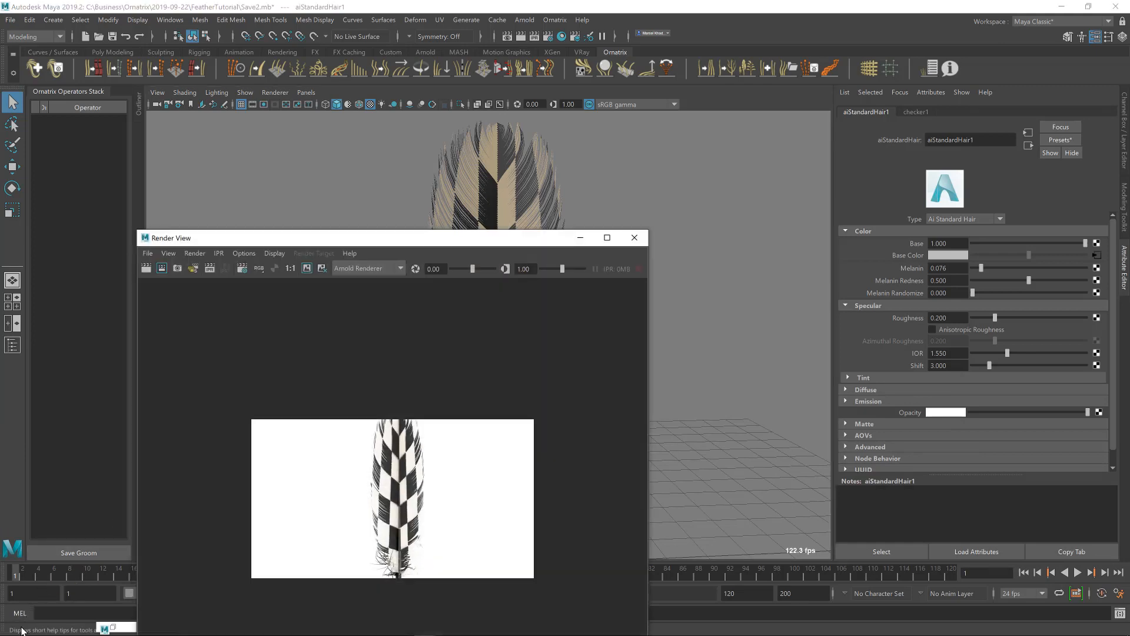
pyautogui.click(145, 270)
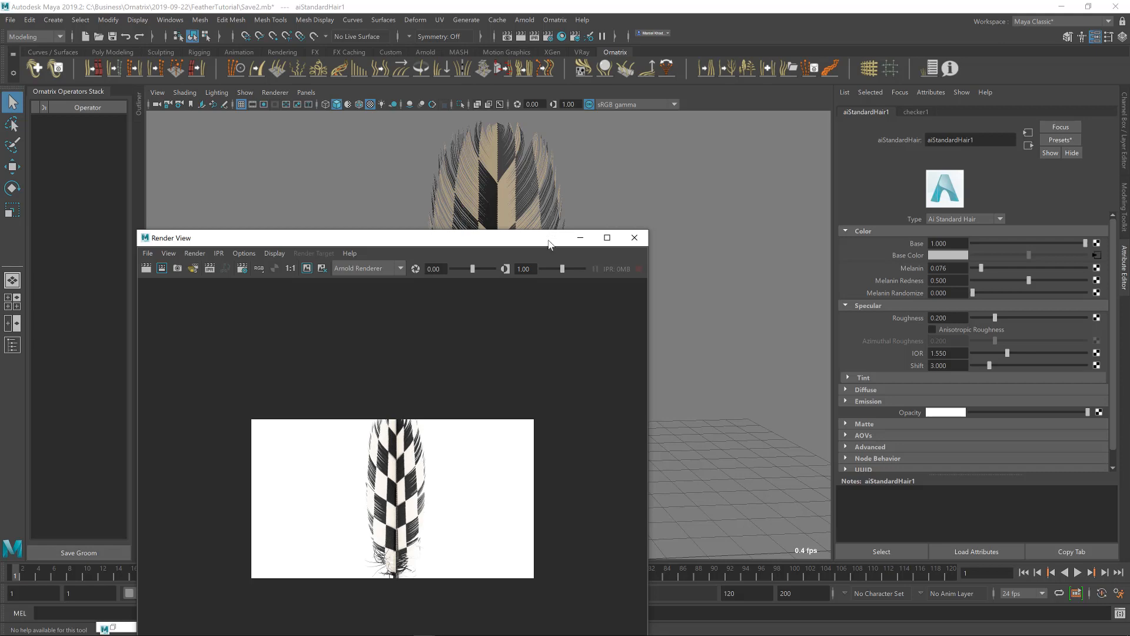
pyautogui.click(580, 238)
# Add a MeshFromStrands operator at the end of the feather's operator stack, just below FurBallShape1
pyautogui.click(530, 325)
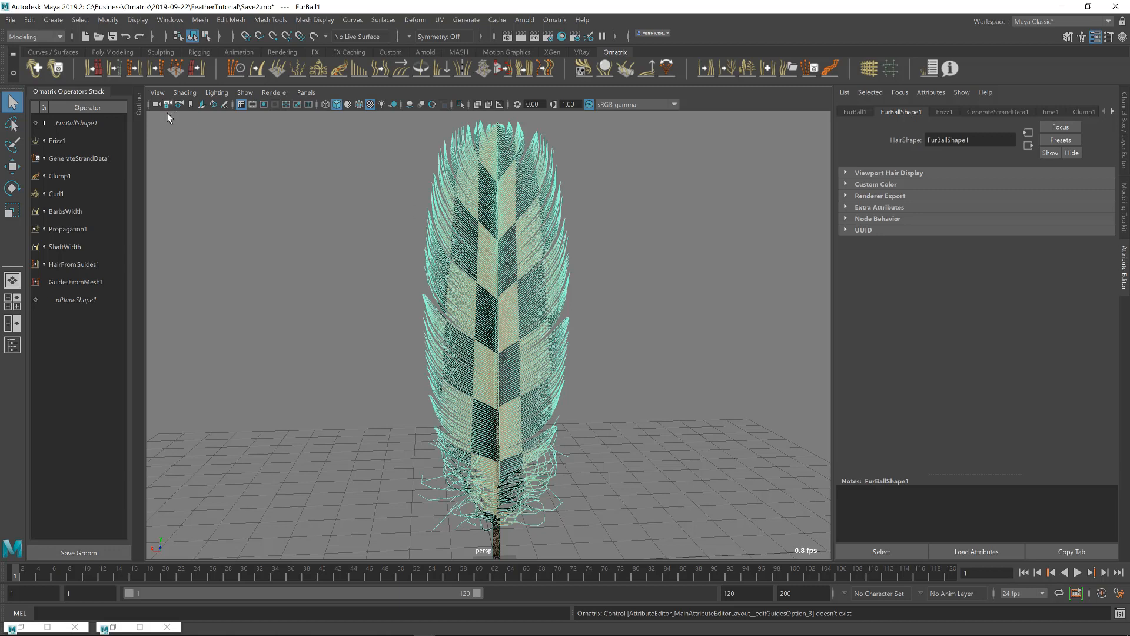
pyautogui.click(76, 122)
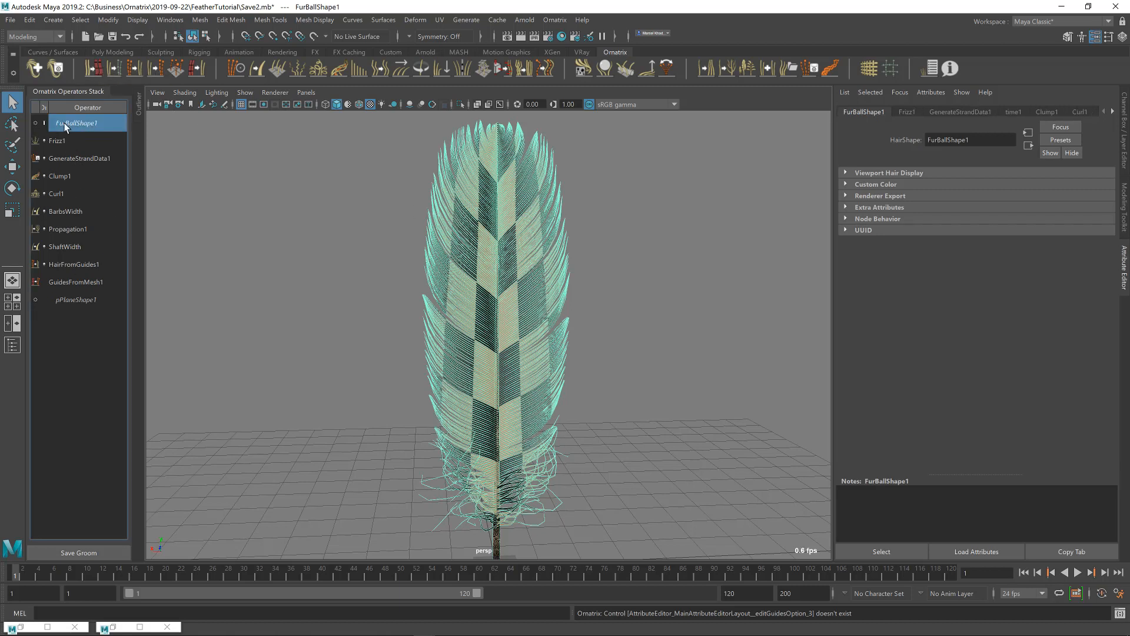
pyautogui.click(93, 69)
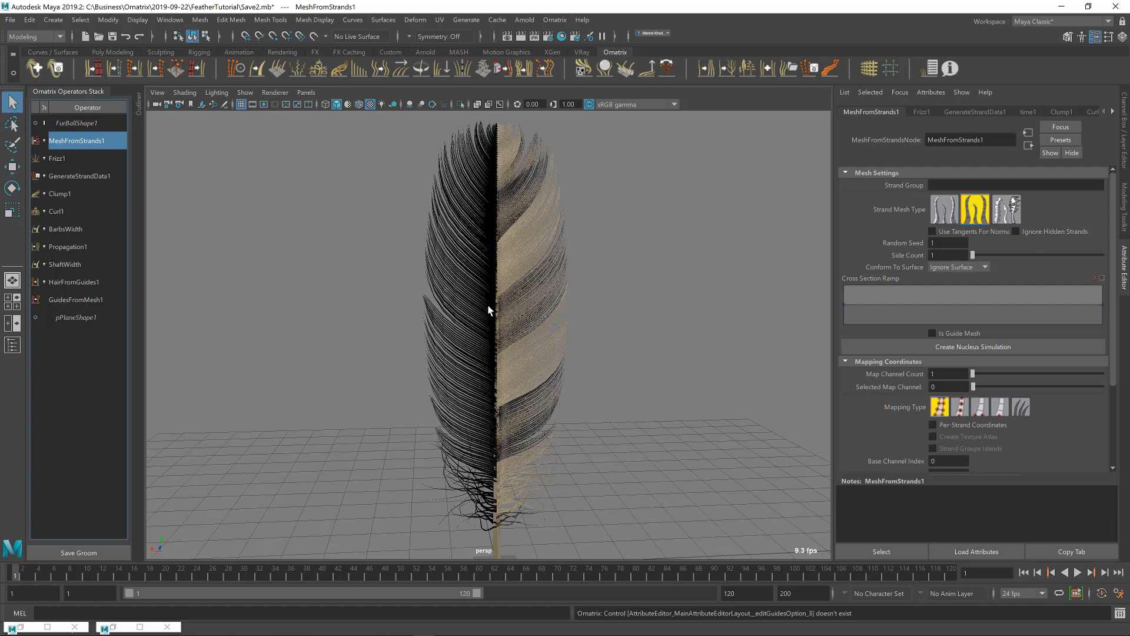
# Set the Mapping Type of MeshFromStrands1 to inherit texture coordinates from hair
pyautogui.click(507, 328)
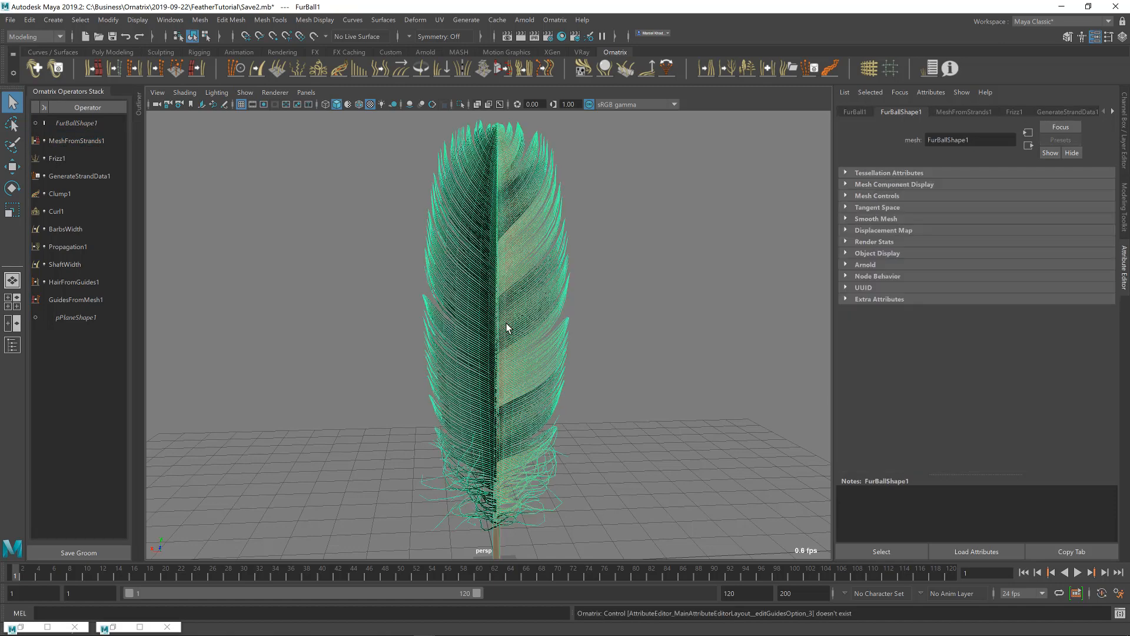
pyautogui.click(79, 140)
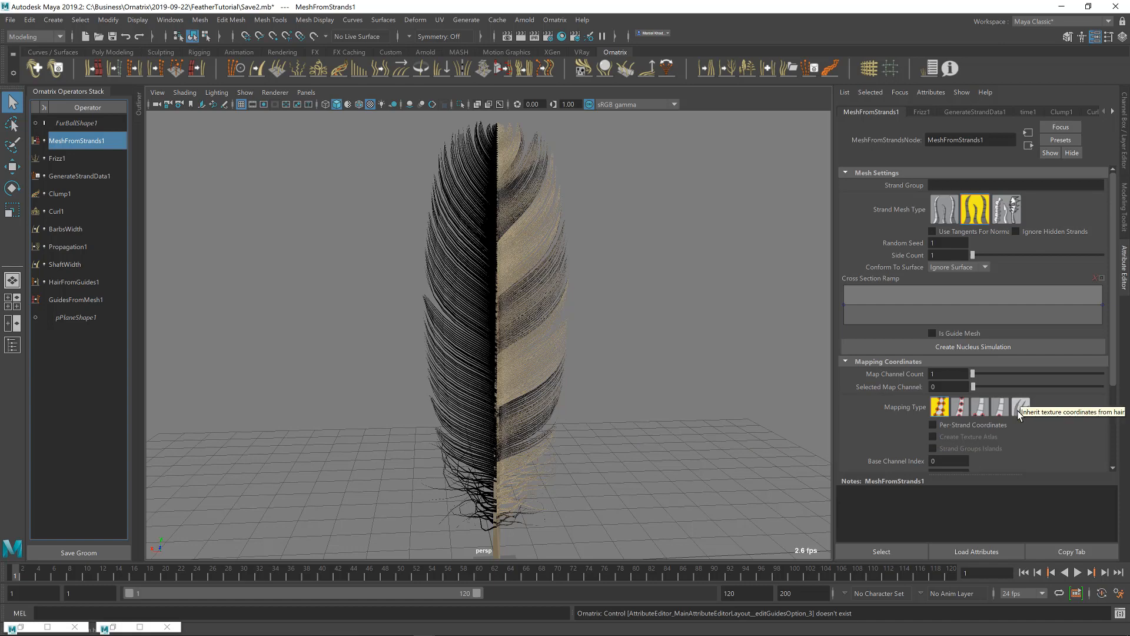
pyautogui.click(1021, 407)
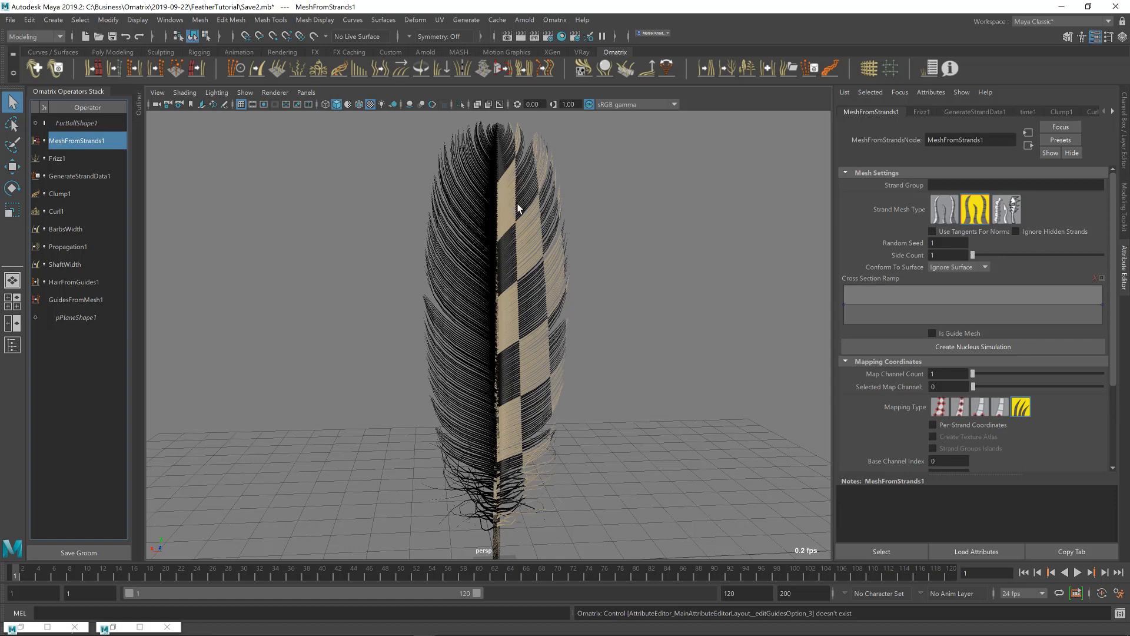
# Open FurBallShape1 in the UV Editor and place the editor so the whole UV layout is in view
pyautogui.click(67, 125)
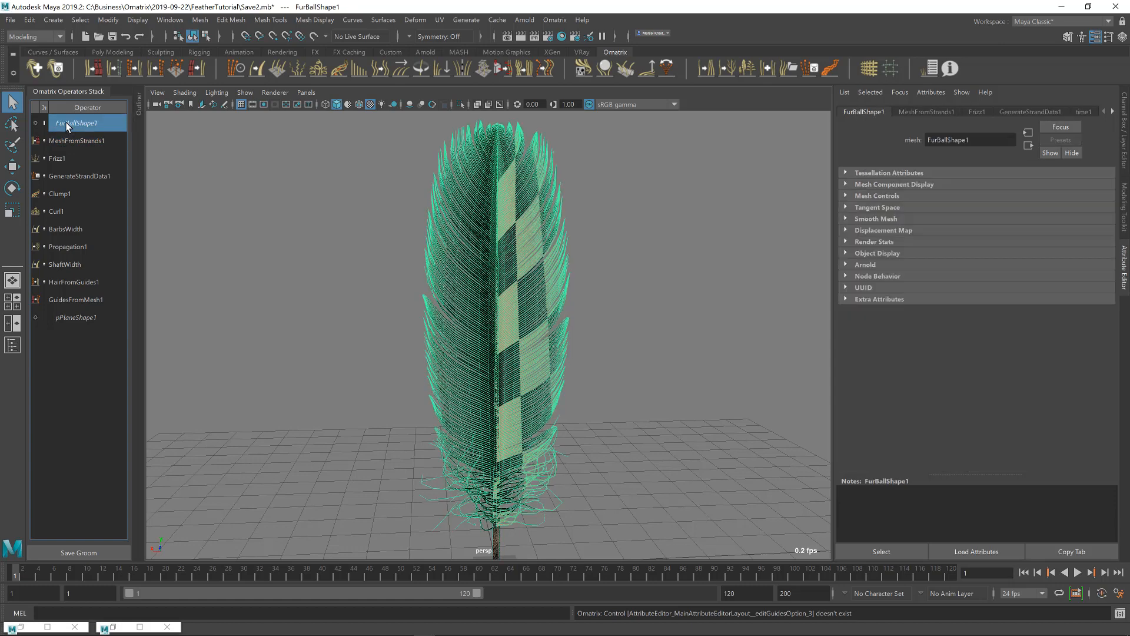
pyautogui.click(441, 20)
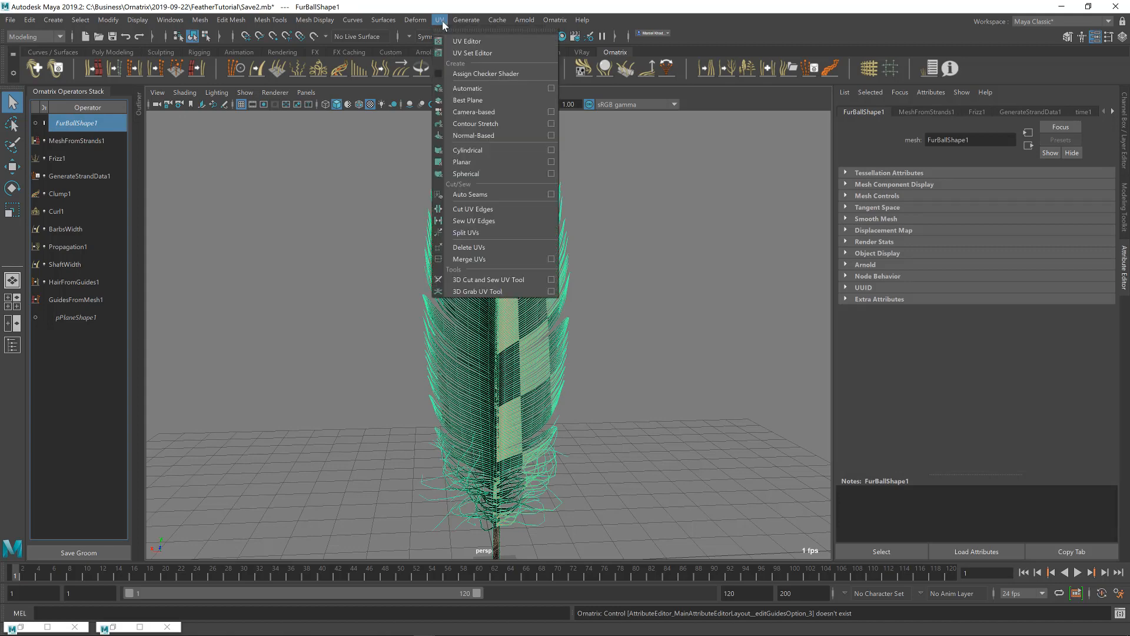
pyautogui.click(450, 42)
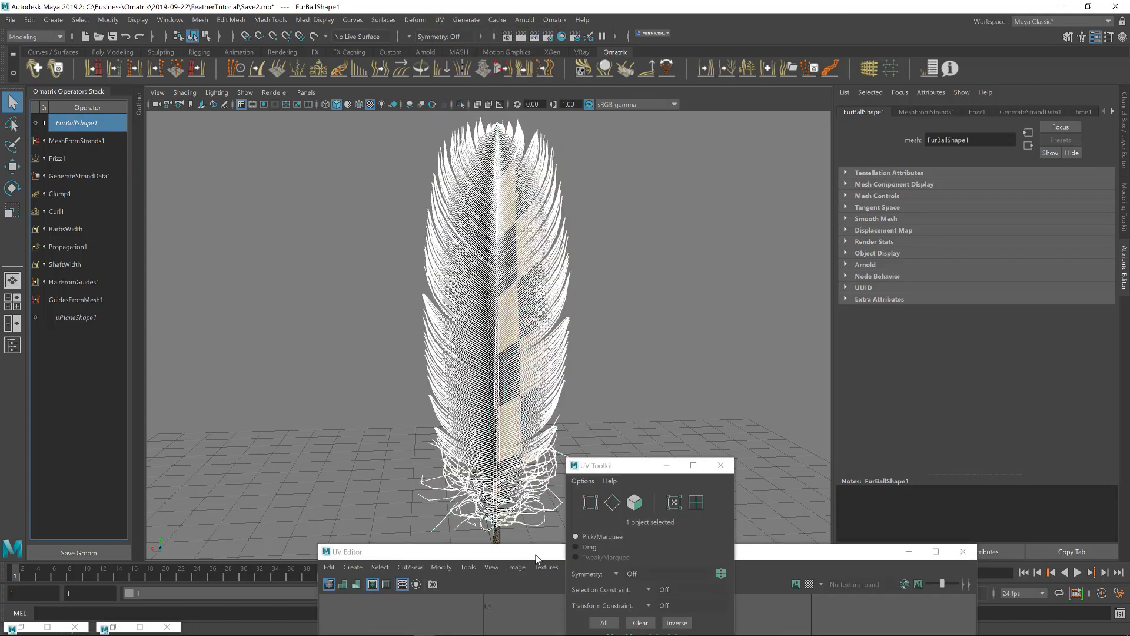
pyautogui.moveTo(487, 382); pyautogui.dragTo(344, 119)
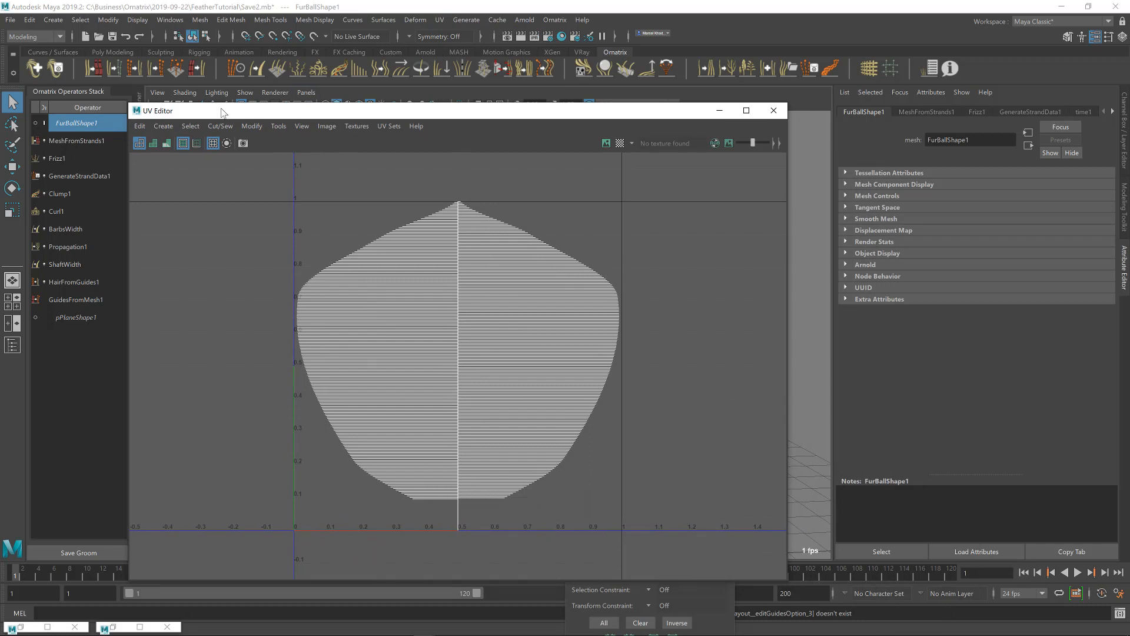
pyautogui.moveTo(222, 112); pyautogui.dragTo(226, 113)
# Capture the UV Editor window, switch to Affinity Photo and create a new document from the captured image
pyautogui.press('alt')
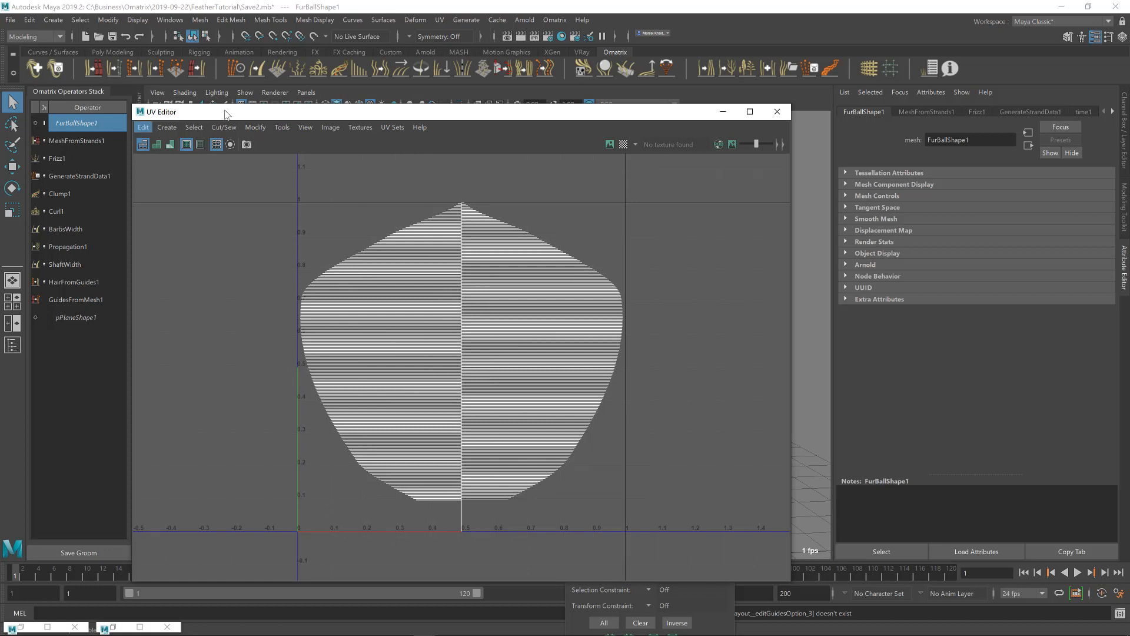
pyautogui.press('Right')
pyautogui.press('Right')
pyautogui.press('Right')
pyautogui.press('Right')
pyautogui.press('Right')
pyautogui.moveTo(26, 103); pyautogui.dragTo(788, 50)
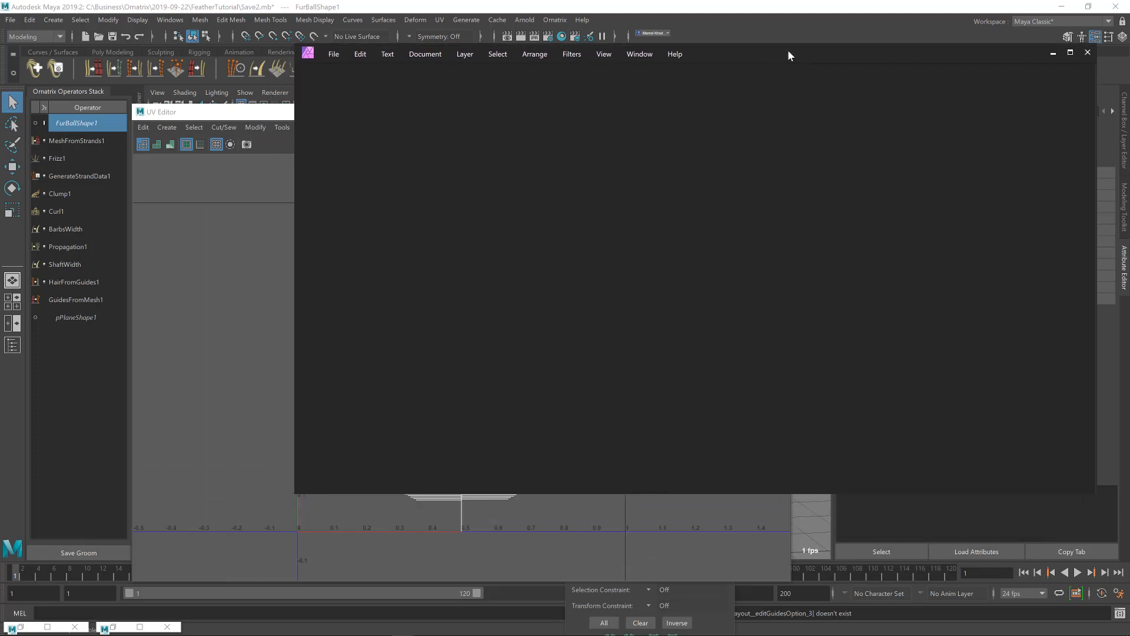
pyautogui.click(331, 54)
pyautogui.click(338, 92)
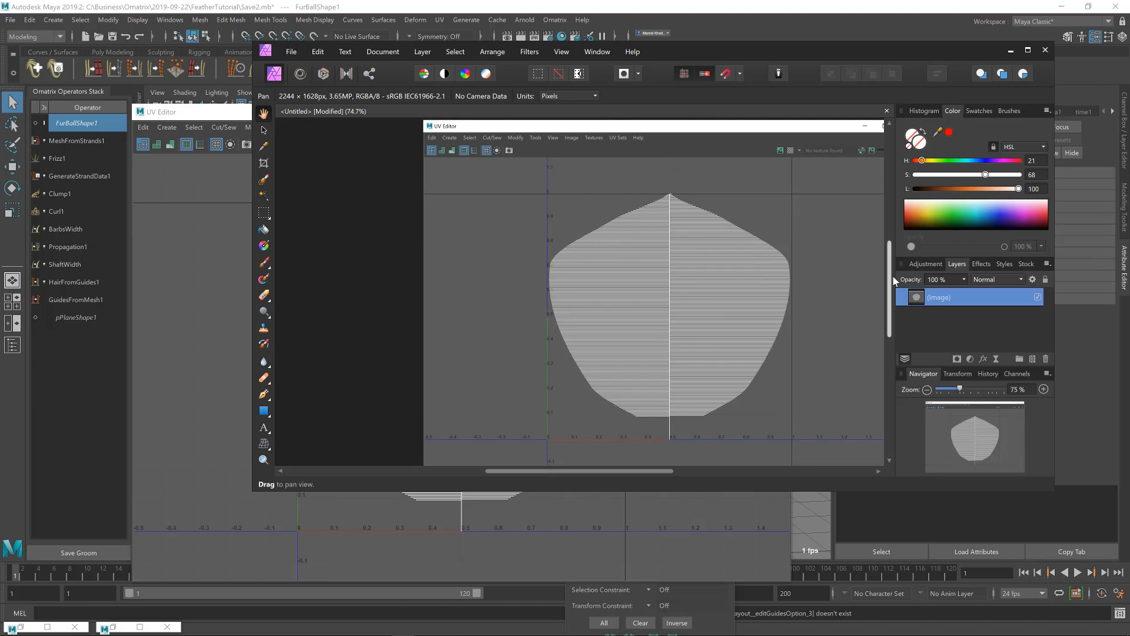
# Crop the screenshot to the feather's 0–1 UV square, at 1119 x 1114 px
pyautogui.scroll(-2, 683, 444)
pyautogui.moveTo(641, 472); pyautogui.dragTo(670, 472)
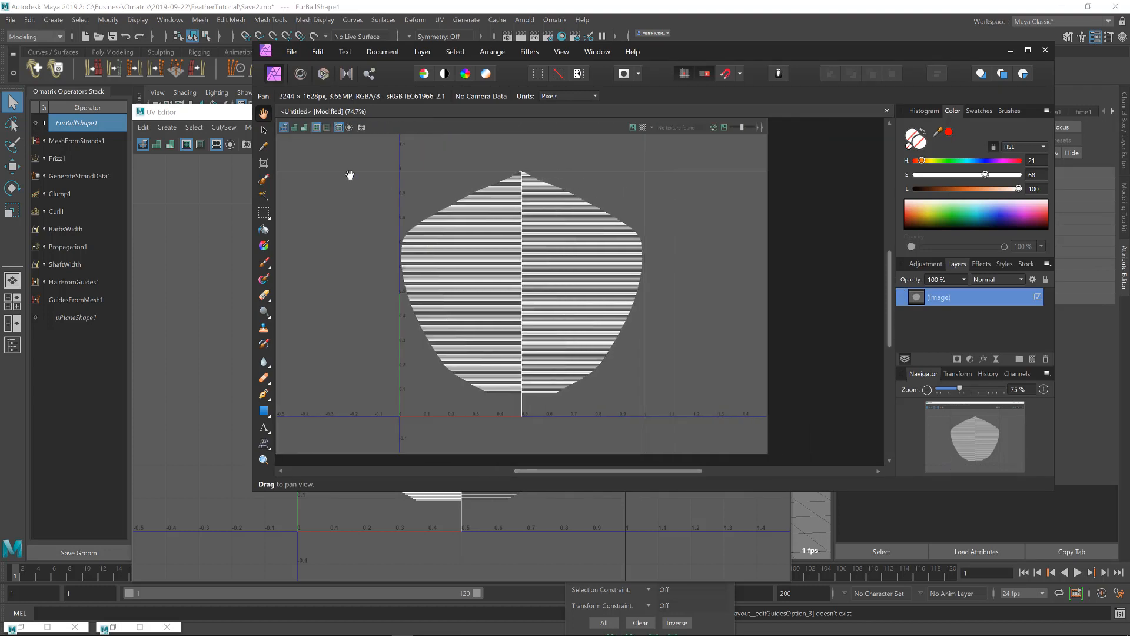
pyautogui.click(264, 164)
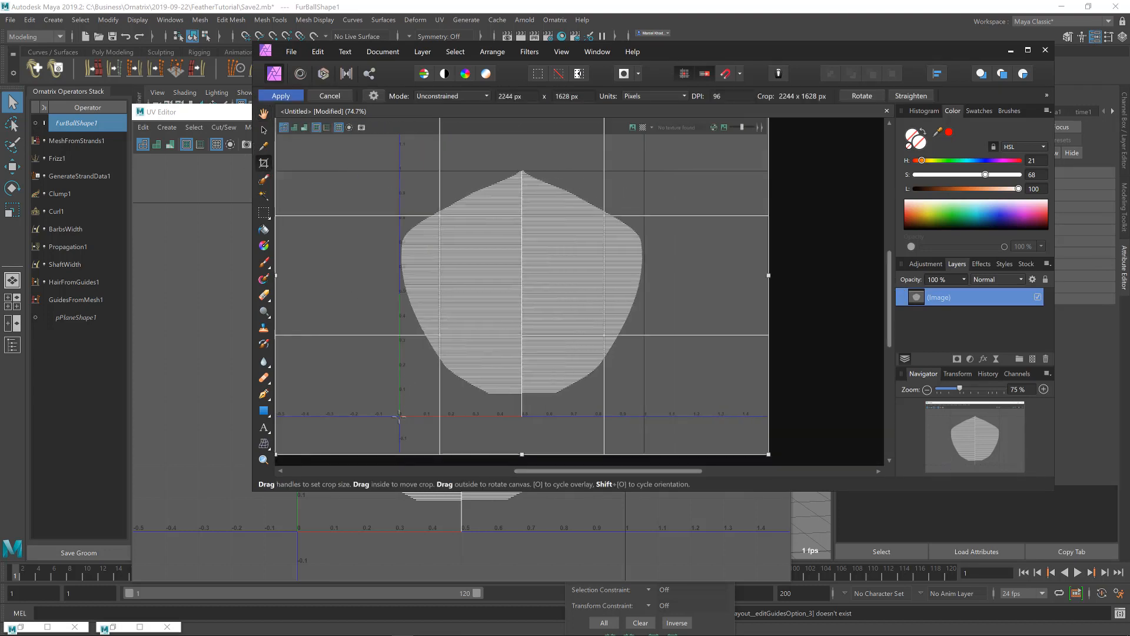
pyautogui.moveTo(399, 415); pyautogui.dragTo(645, 169)
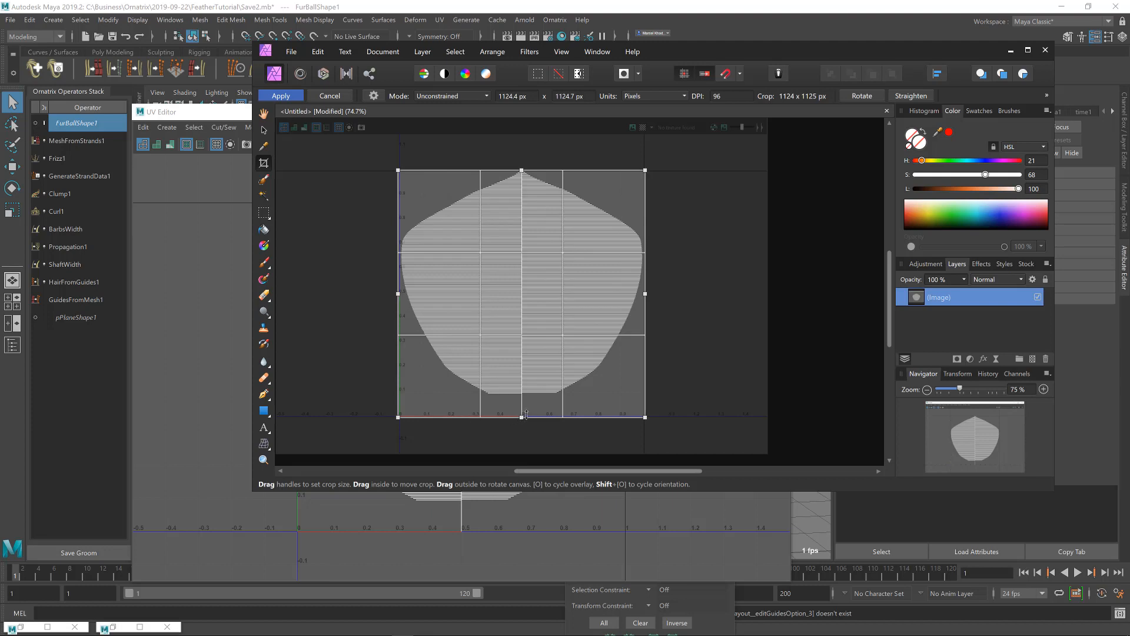
pyautogui.moveTo(526, 414); pyautogui.dragTo(529, 412)
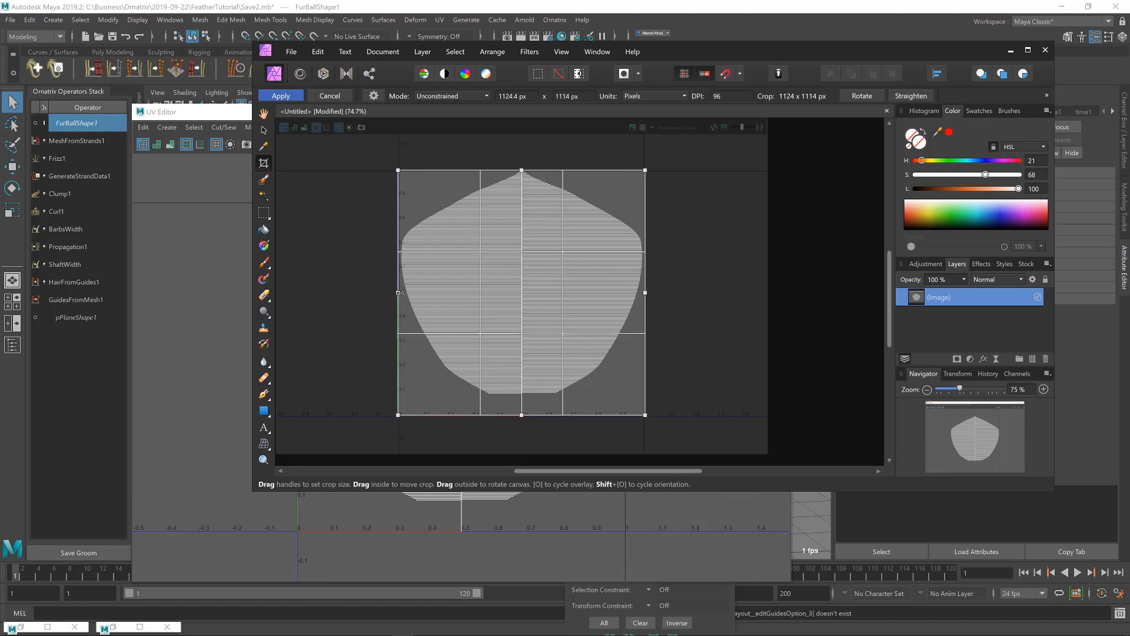
pyautogui.moveTo(398, 292); pyautogui.dragTo(399, 298)
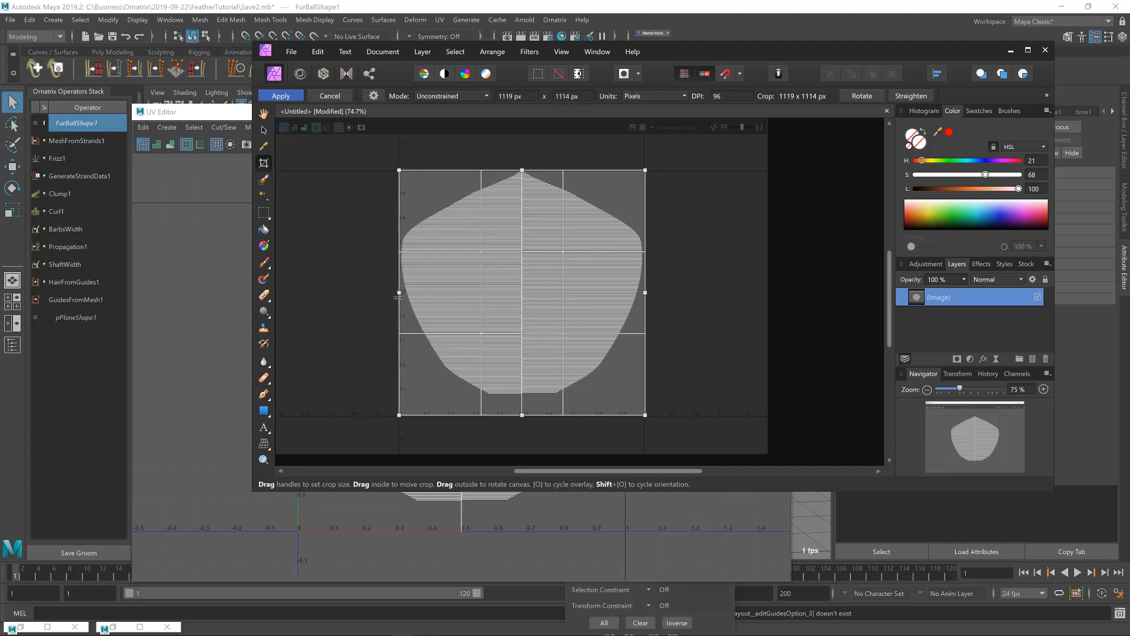
pyautogui.press('Return')
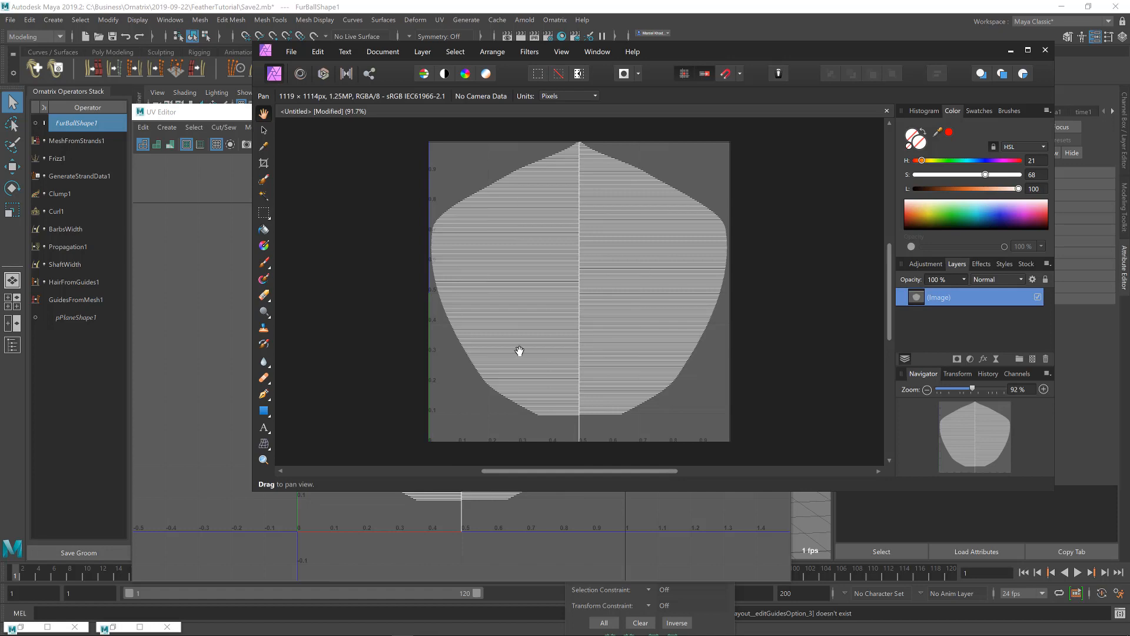
# Examine the colouring of the feather reference image FeatherImage.webp in the browser, and return to Affinity Photo
pyautogui.hotkey('alt', 'Tab')
pyautogui.hotkey('alt', 'Tab')
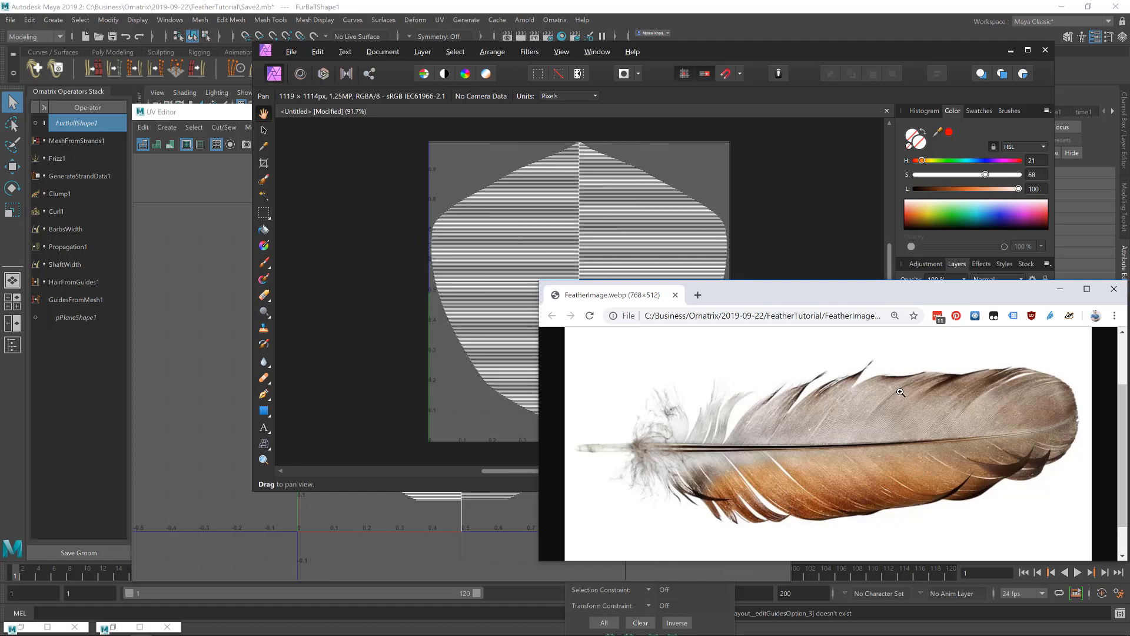
pyautogui.hotkey('ctrl', 'w')
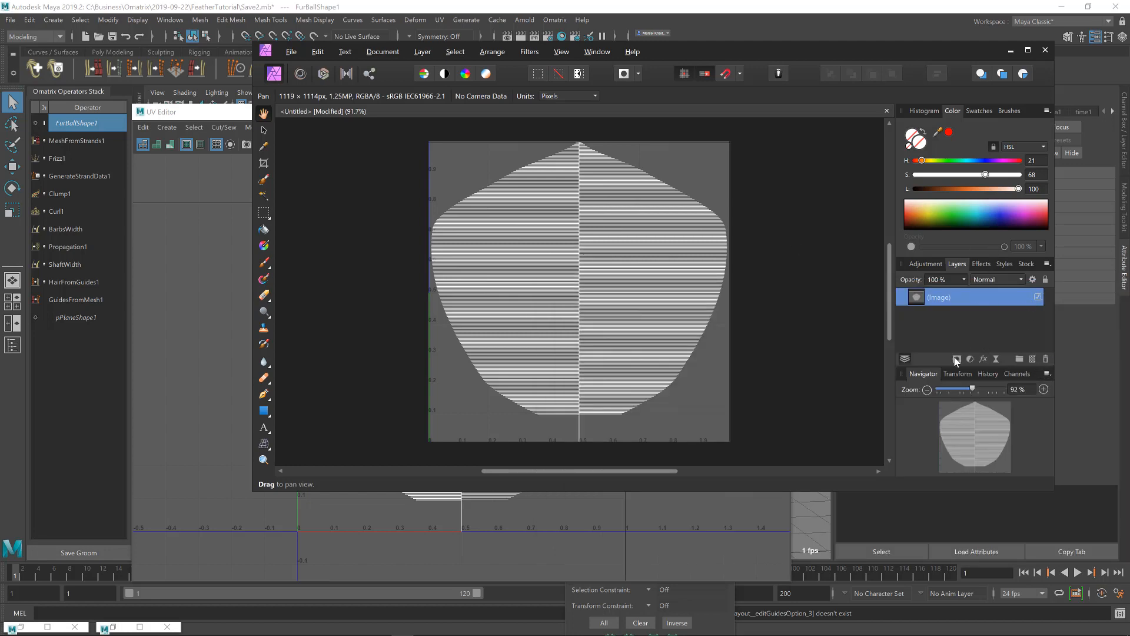
# Enlarge the Affinity Photo workspace, zoom the UV image to 150% and add a mask to the image layer
pyautogui.press('super+Up')
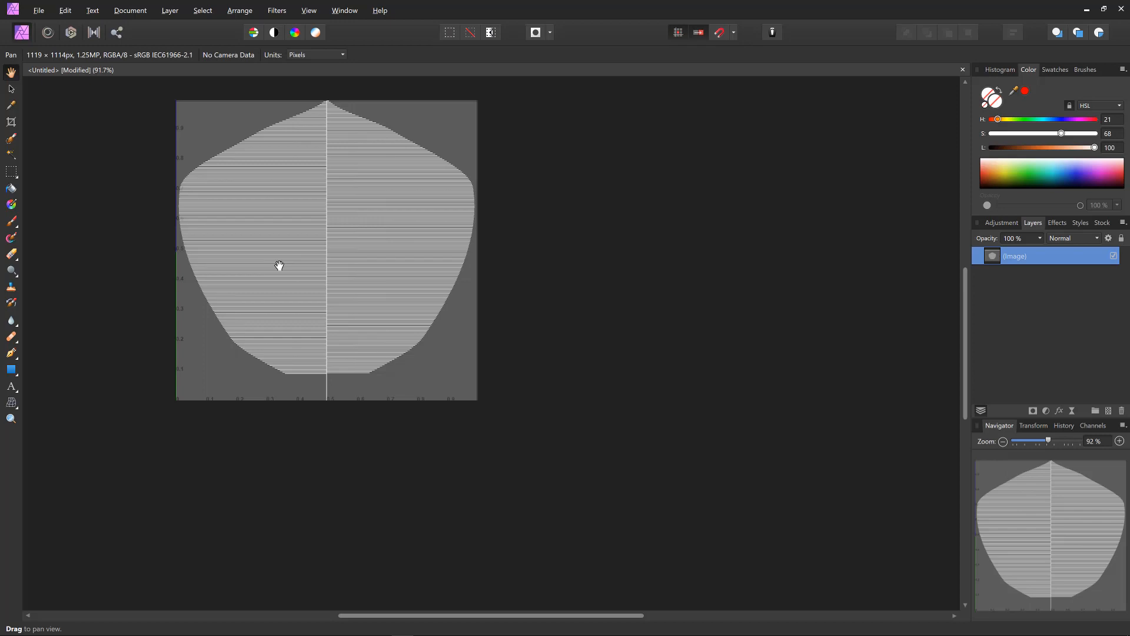
pyautogui.scroll(3, 277, 253)
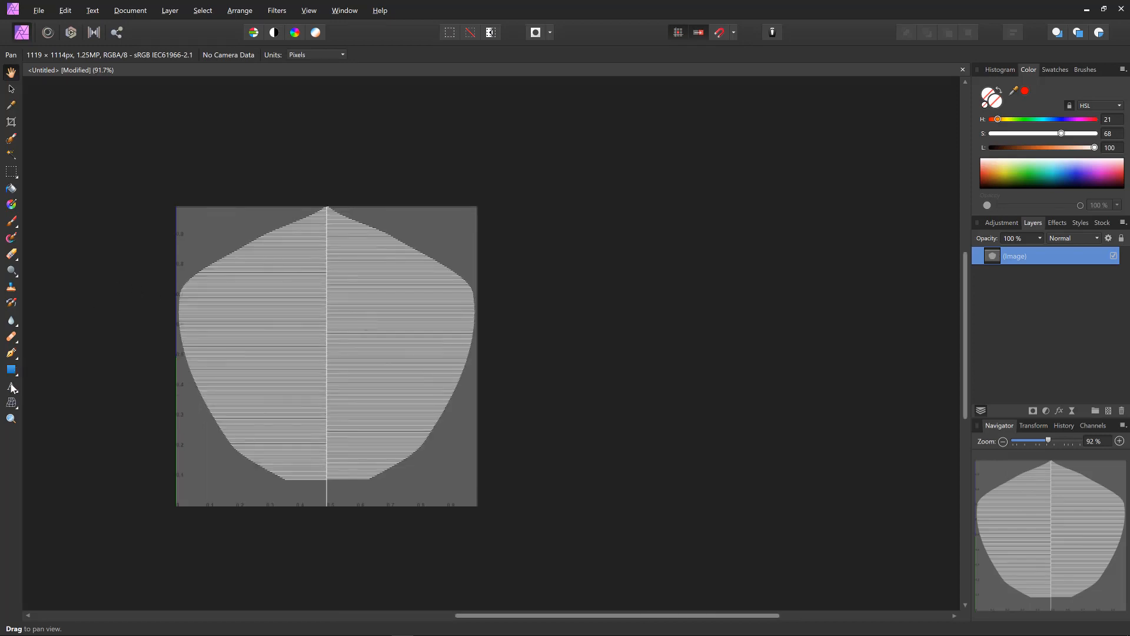
pyautogui.click(10, 419)
pyautogui.click(277, 353)
pyautogui.click(268, 366)
pyautogui.click(1033, 411)
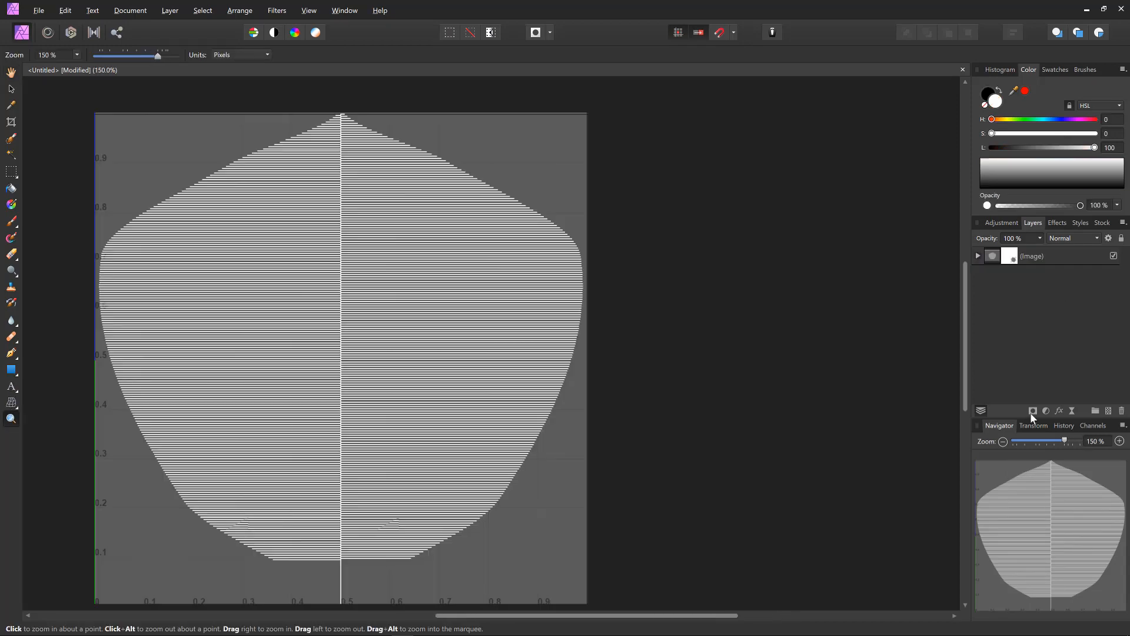
# Add a pixel layer above the UV image, fill it with black at reduced opacity, and add another pixel layer for painting
pyautogui.click(10, 188)
pyautogui.click(542, 184)
pyautogui.hotkey('ctrl', 'z')
pyautogui.click(1054, 257)
pyautogui.click(1109, 411)
pyautogui.click(530, 265)
pyautogui.moveTo(1040, 238); pyautogui.dragTo(1024, 243)
pyautogui.click(1108, 411)
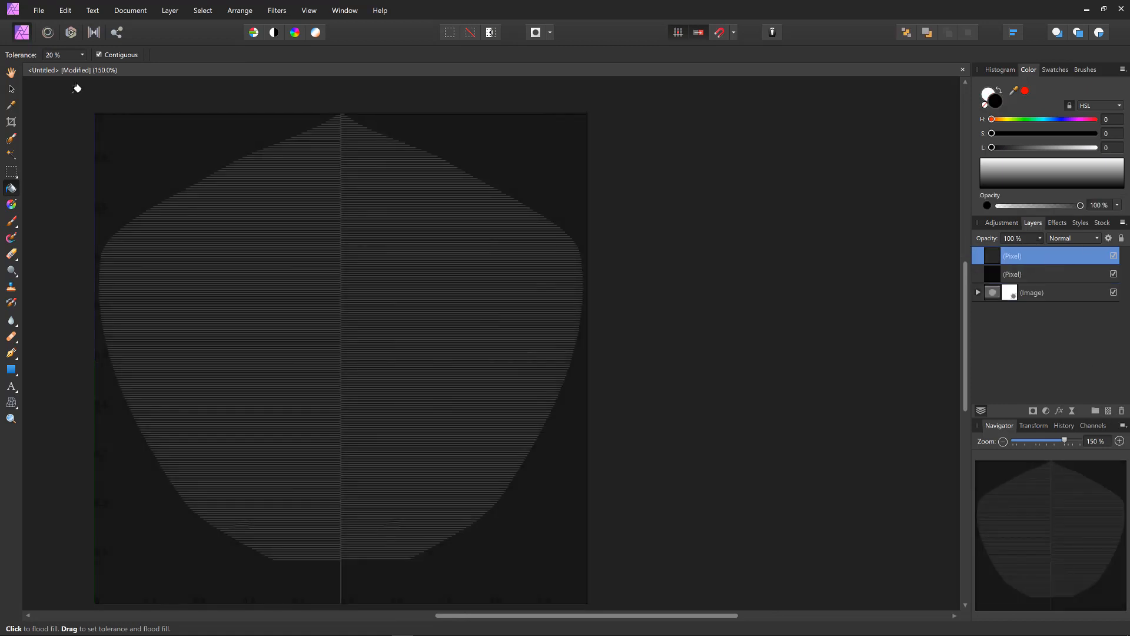
# Paint the lower part of the UV layout white with a soft 896 px brush at 81% flow and 3% hardness
pyautogui.press('b')
pyautogui.press('x')
pyautogui.click(333, 459)
pyautogui.moveTo(220, 55); pyautogui.dragTo(288, 67)
pyautogui.moveTo(265, 489)
pyautogui.mouseDown()
pyautogui.moveTo(370, 538)
pyautogui.moveTo(407, 442)
pyautogui.mouseUp()
# Paint the upper area orange with HSL 32, 86, 35, and cover its left half in brown at saturation 30
pyautogui.moveTo(992, 134); pyautogui.dragTo(1081, 134)
pyautogui.moveTo(1094, 148)
pyautogui.mouseDown()
pyautogui.moveTo(1028, 148)
pyautogui.moveTo(1001, 119)
pyautogui.mouseUp()
pyautogui.moveTo(371, 345)
pyautogui.mouseDown()
pyautogui.moveTo(266, 250)
pyautogui.moveTo(465, 318)
pyautogui.mouseUp()
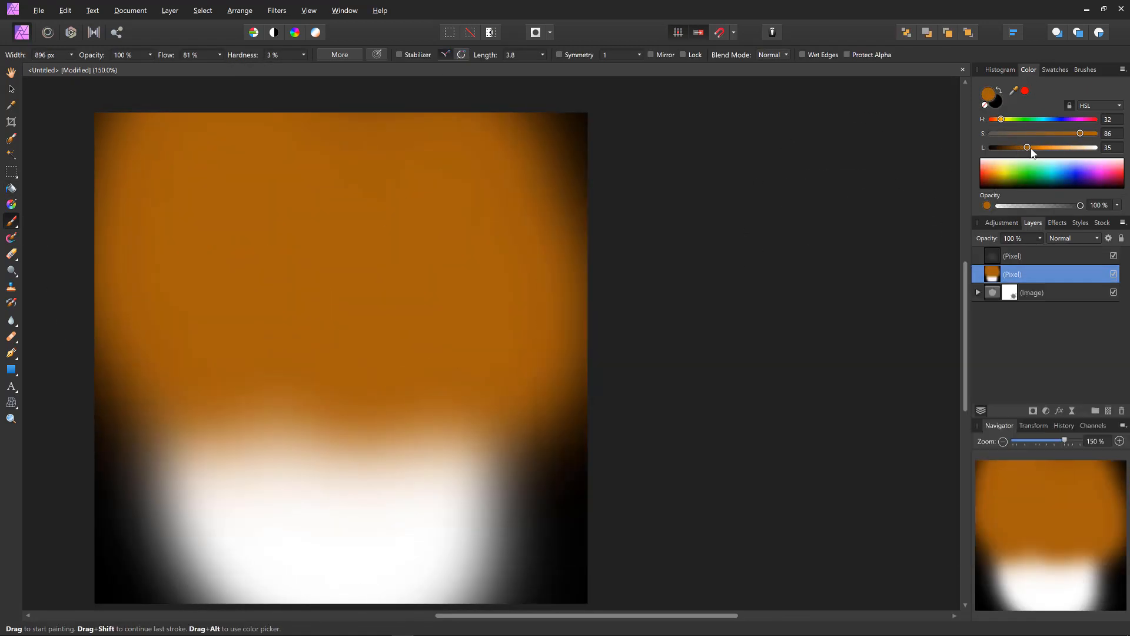
pyautogui.moveTo(1080, 134); pyautogui.dragTo(1022, 134)
pyautogui.moveTo(307, 298); pyautogui.dragTo(235, 353)
# Brush dark brown patches with lightness 19 and 46% flow over the left half, with the layer opacity lowered to 83%
pyautogui.moveTo(1028, 148); pyautogui.dragTo(1012, 148)
pyautogui.moveTo(220, 54); pyautogui.dragTo(197, 67)
pyautogui.moveTo(71, 55); pyautogui.dragTo(56, 68)
pyautogui.moveTo(318, 245)
pyautogui.mouseDown()
pyautogui.moveTo(271, 247)
pyautogui.moveTo(212, 165)
pyautogui.mouseUp()
pyautogui.click(1040, 238)
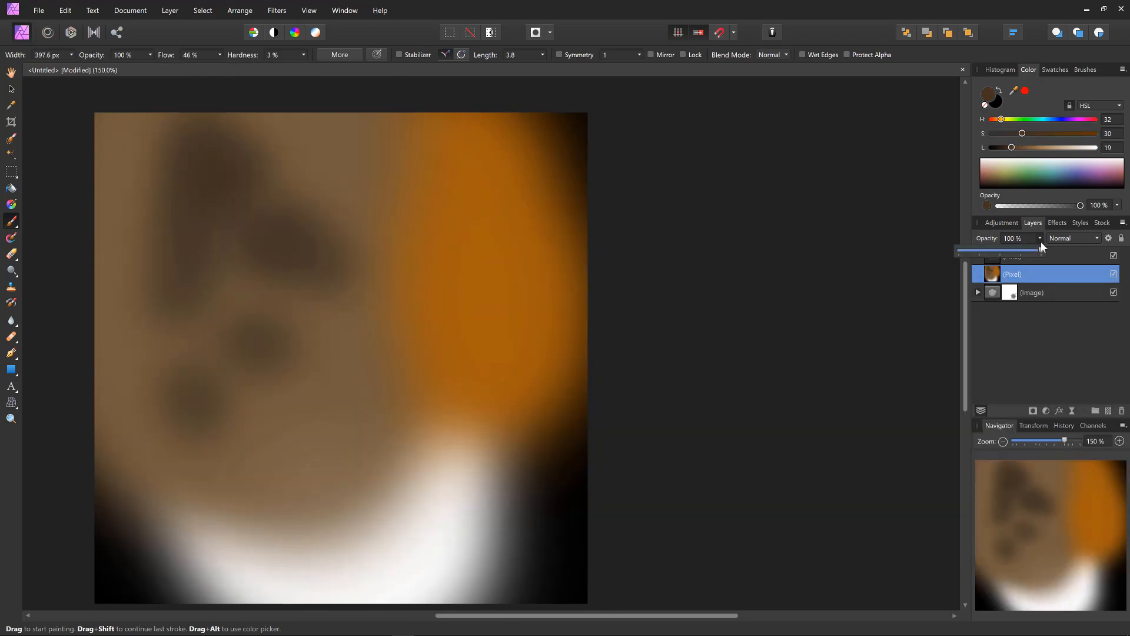
pyautogui.moveTo(1041, 249); pyautogui.dragTo(1027, 249)
pyautogui.moveTo(306, 153)
pyautogui.mouseDown()
pyautogui.moveTo(126, 359)
pyautogui.moveTo(177, 435)
pyautogui.mouseUp()
# Dab small near-white spots and streaks with lightness 92 over the brown half, plus one spot on the orange area
pyautogui.moveTo(1011, 147); pyautogui.dragTo(1087, 147)
pyautogui.click(456, 284)
pyautogui.moveTo(259, 261); pyautogui.dragTo(212, 306)
pyautogui.click(178, 365)
pyautogui.click(304, 179)
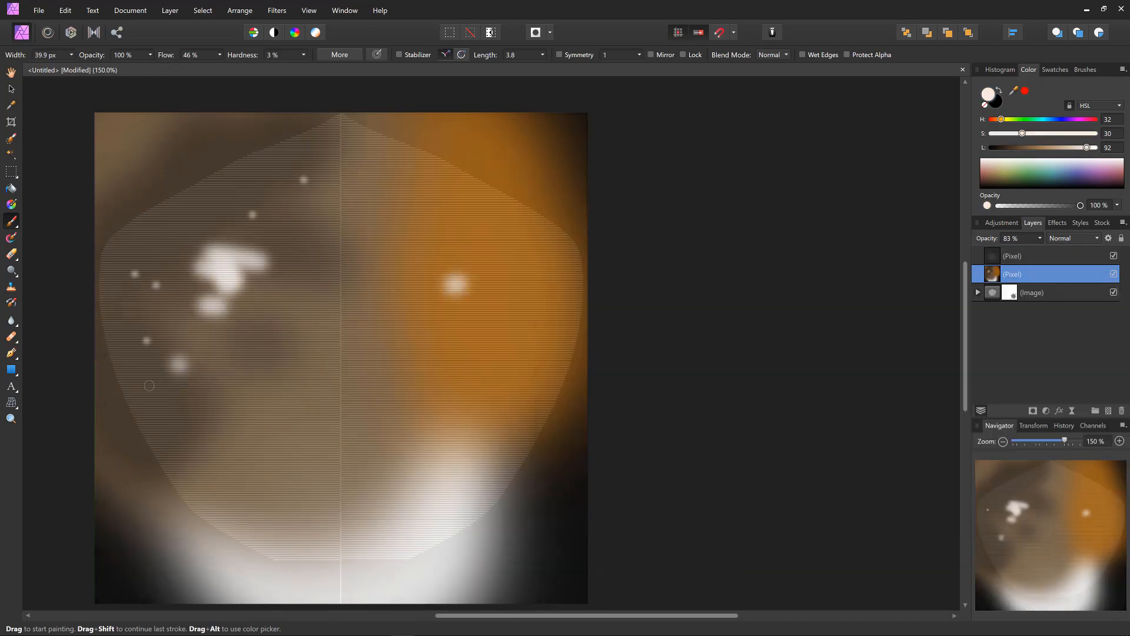
pyautogui.moveTo(147, 237); pyautogui.dragTo(196, 248)
# Paint black strokes along the feather's outer edges with a 161.6 px brush at lightness 0, and restore the layer opacity to 100%
pyautogui.hotkey('alt', 'Tab')
pyautogui.hotkey('alt', 'Tab')
pyautogui.moveTo(1087, 148); pyautogui.dragTo(992, 147)
pyautogui.moveTo(318, 126); pyautogui.dragTo(123, 261)
pyautogui.moveTo(412, 146); pyautogui.dragTo(474, 165)
pyautogui.moveTo(539, 213)
pyautogui.mouseDown()
pyautogui.moveTo(581, 232)
pyautogui.moveTo(579, 289)
pyautogui.mouseUp()
pyautogui.moveTo(541, 424); pyautogui.dragTo(527, 440)
pyautogui.click(1041, 239)
pyautogui.moveTo(1041, 249); pyautogui.dragTo(1056, 250)
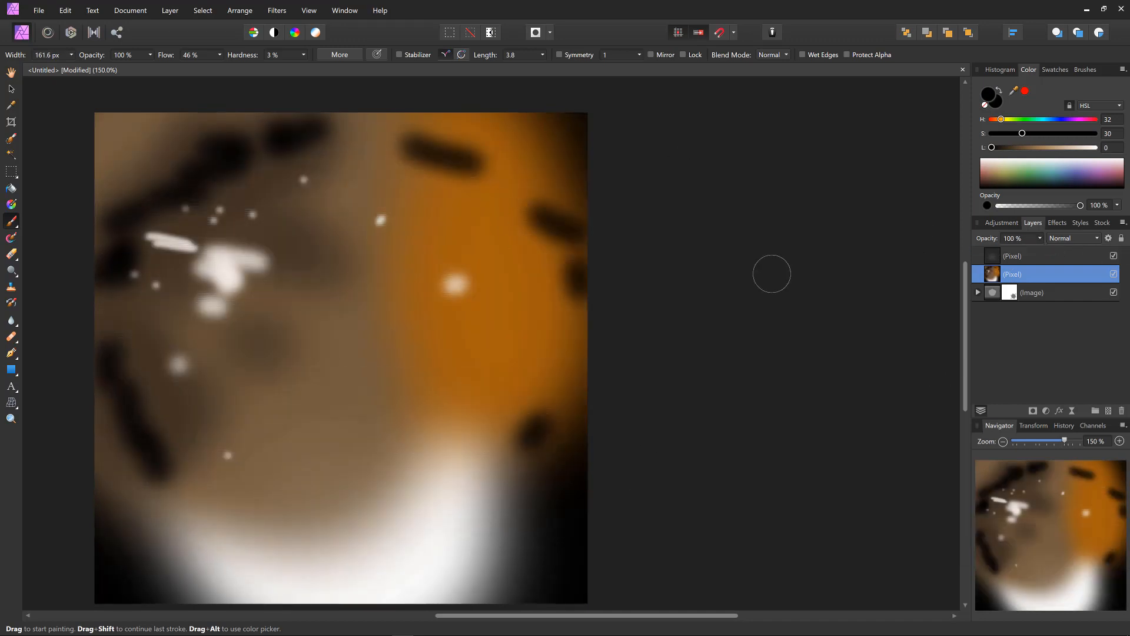
# Compare the painted colours with the feather reference image and check them against the UV layout beneath
pyautogui.hotkey('alt', 'Tab')
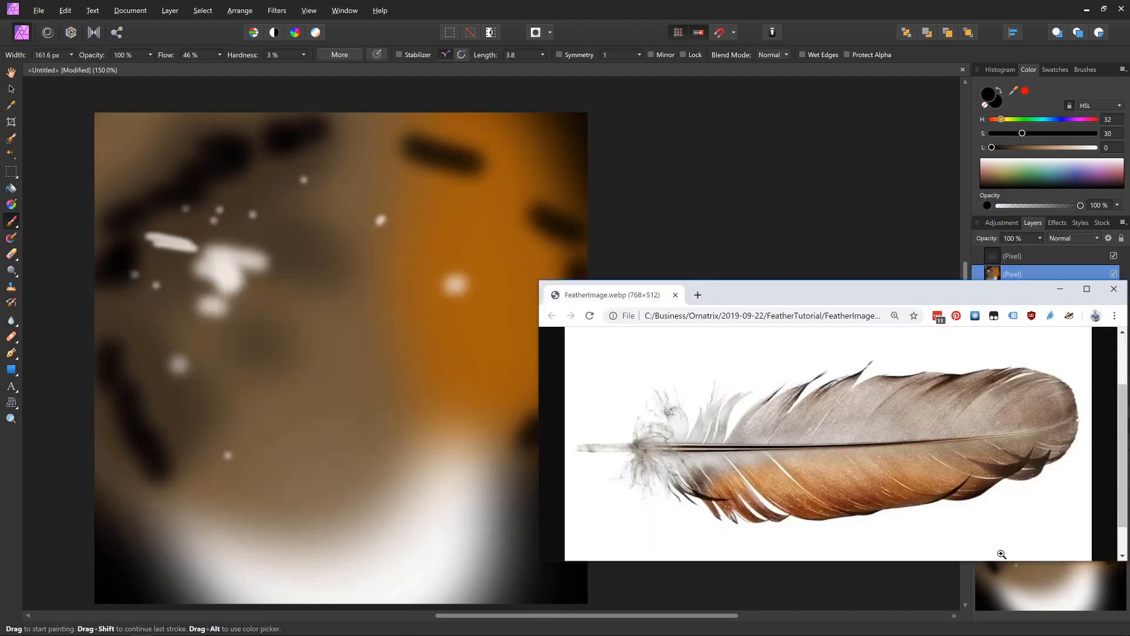
pyautogui.click(767, 228)
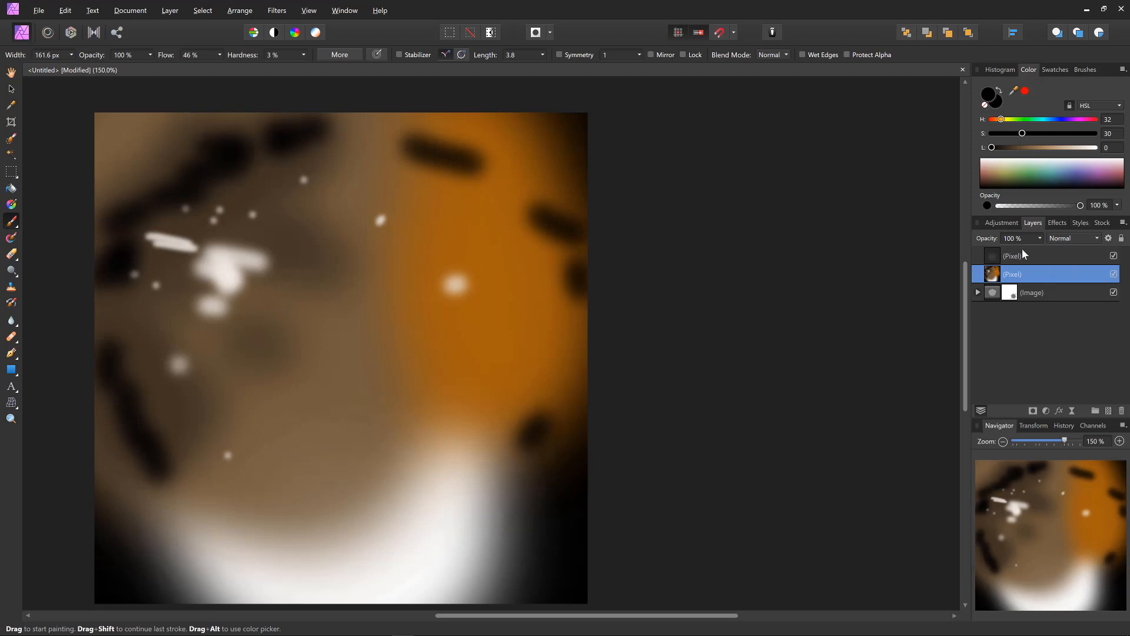
pyautogui.click(1040, 238)
pyautogui.moveTo(1039, 251)
pyautogui.mouseDown()
pyautogui.moveTo(994, 251)
pyautogui.moveTo(1022, 249)
pyautogui.mouseUp()
# Export the whole document as a high-quality JPEG named FeatherTexture to the FeatherTutorial folder inside Ornatrix\2019-09-22
pyautogui.click(39, 12)
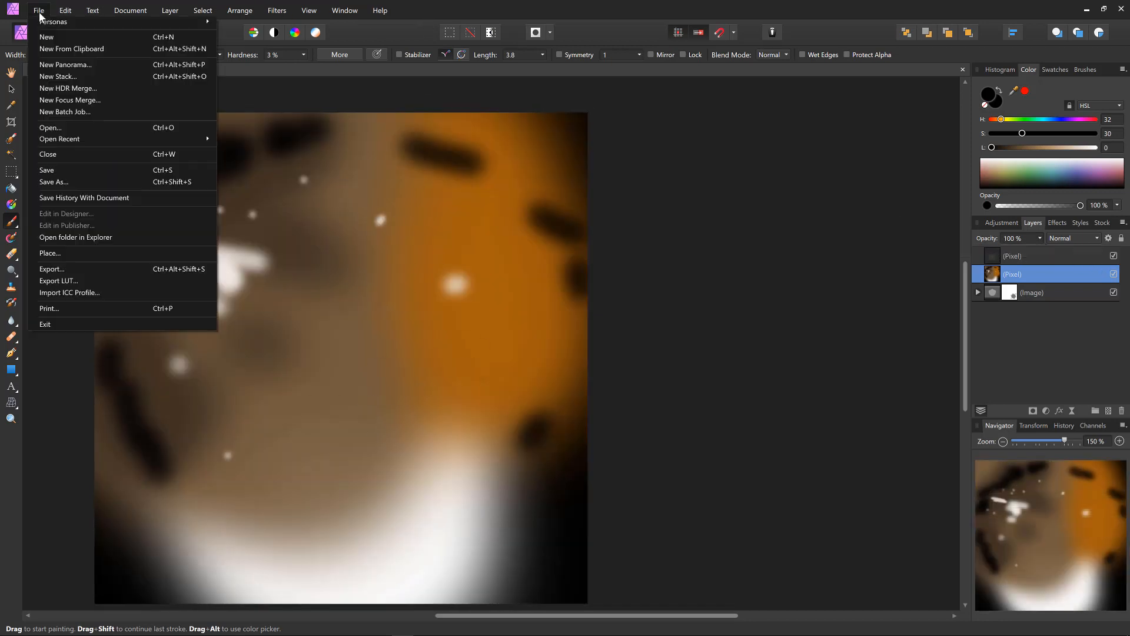
pyautogui.click(72, 269)
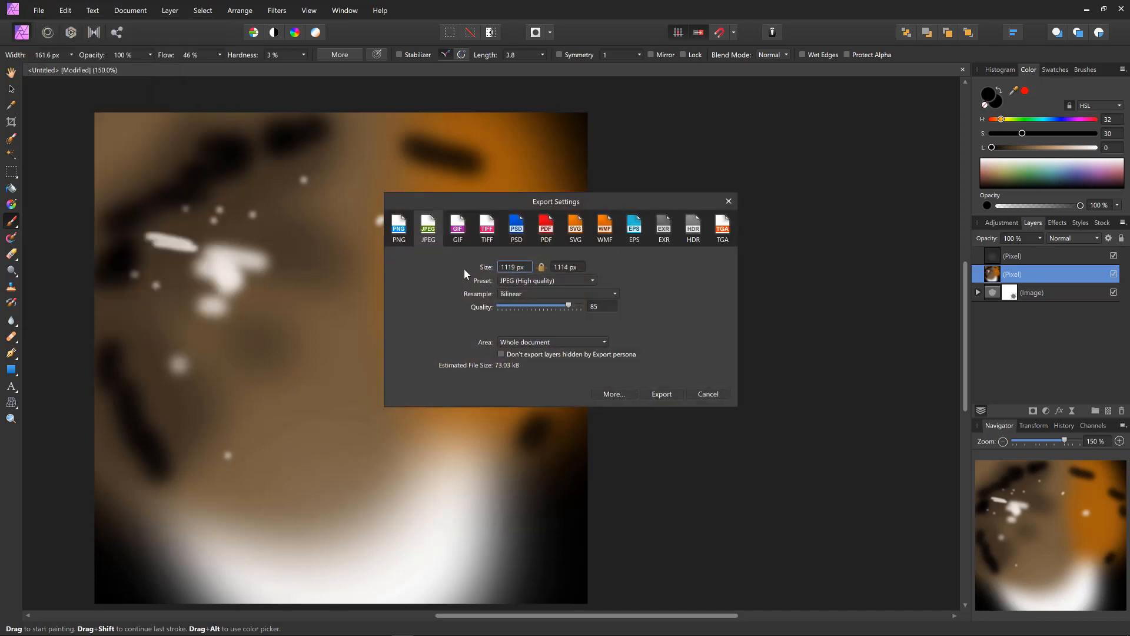
pyautogui.click(659, 394)
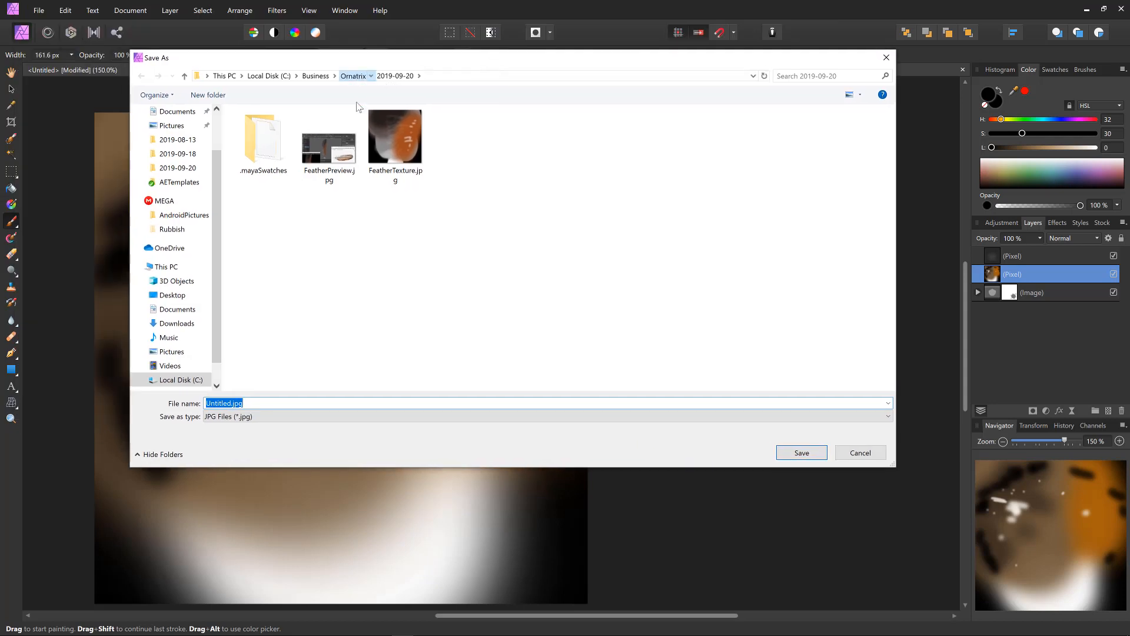
pyautogui.click(353, 75)
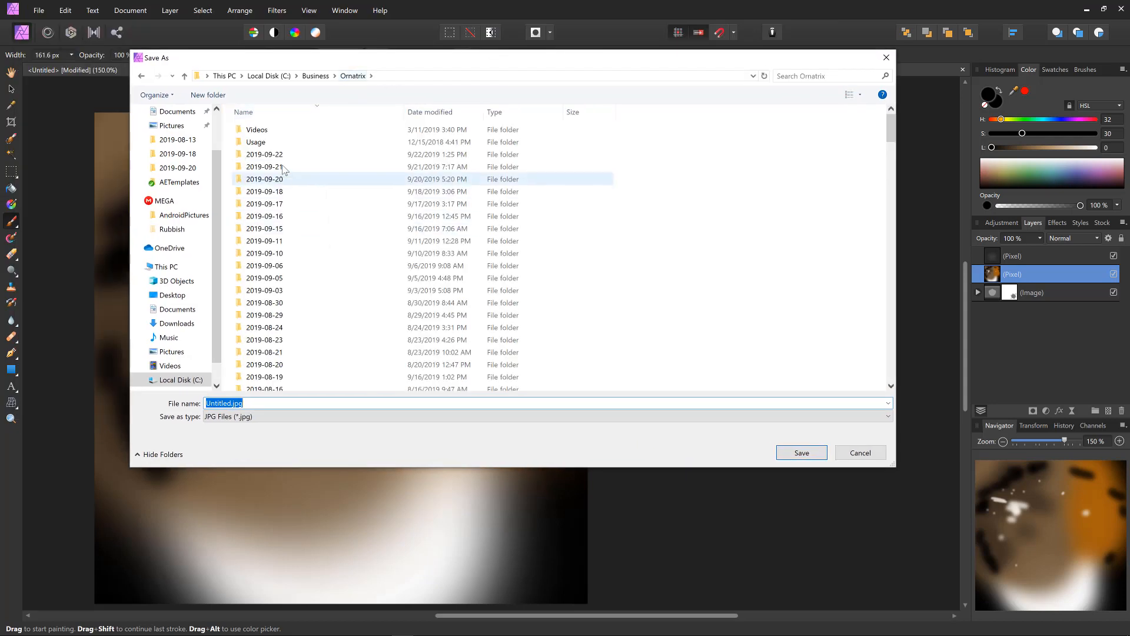
pyautogui.doubleClick(284, 155)
pyautogui.click(290, 131)
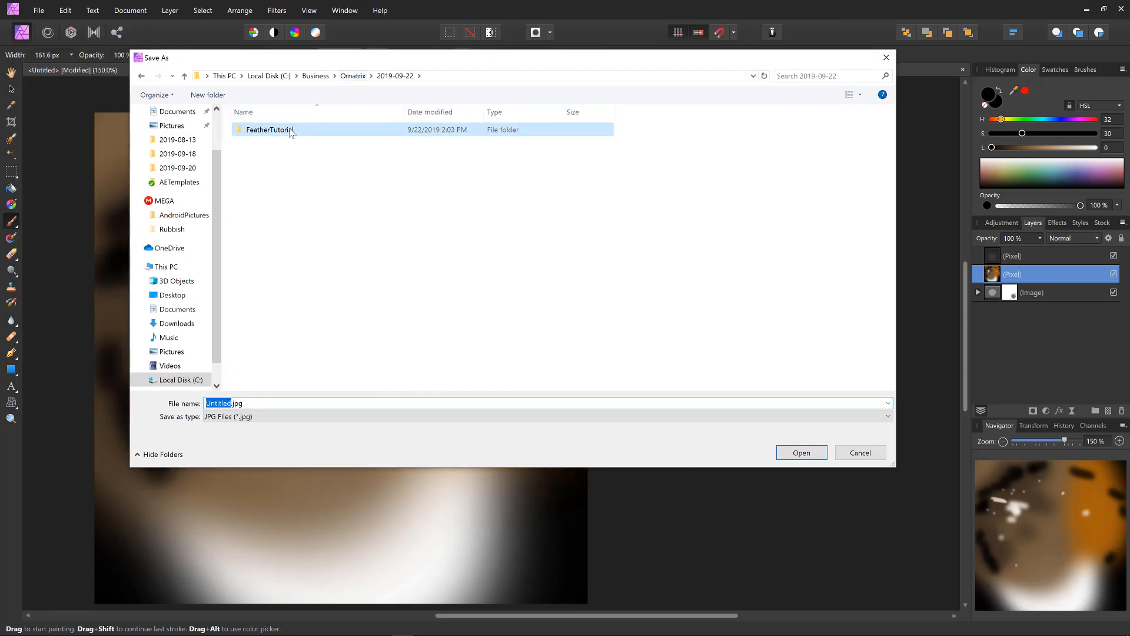
pyautogui.doubleClick(289, 130)
pyautogui.click(225, 403)
pyautogui.click(231, 403)
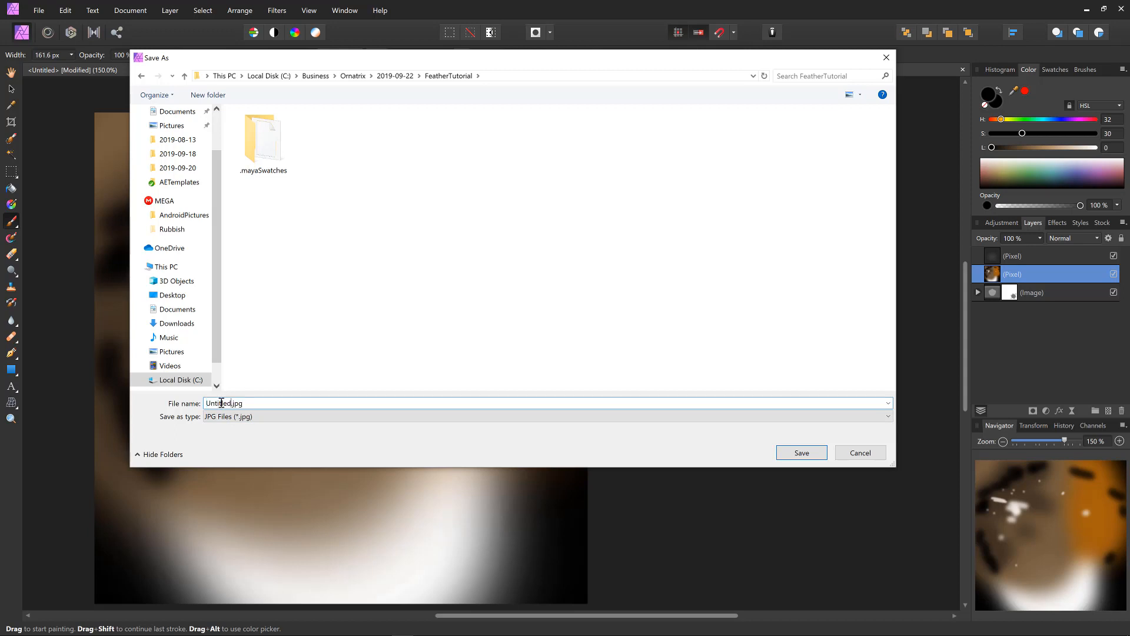
pyautogui.doubleClick(221, 403)
pyautogui.write('FeatherTexture')
pyautogui.click(804, 453)
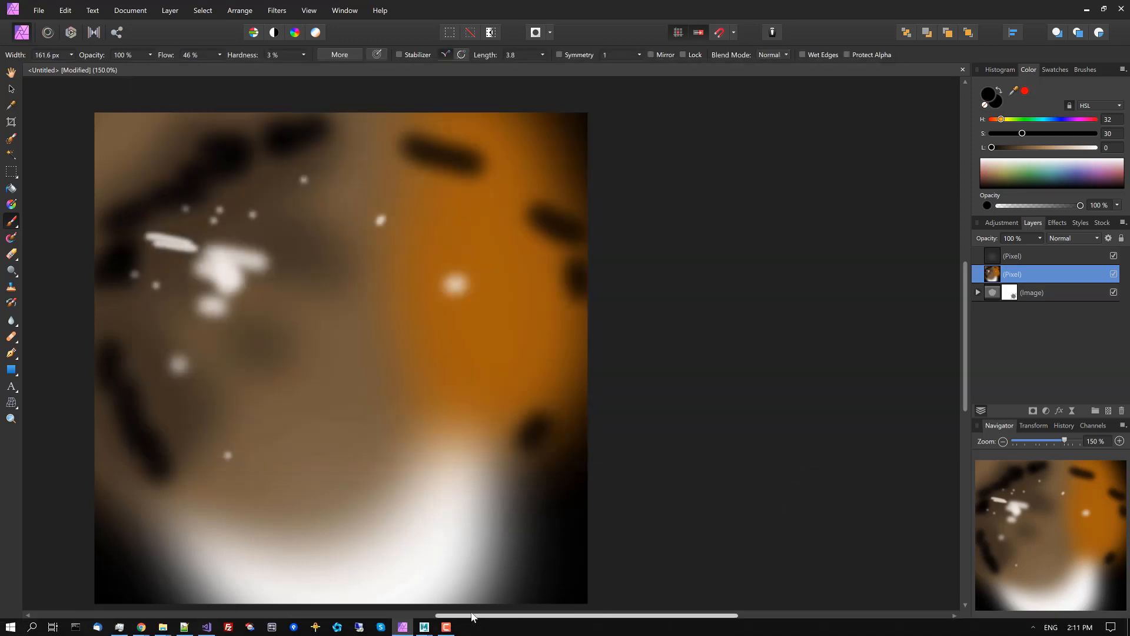
# Switch to Maya, close the UV Editor and disable the MeshFromStrands1 operator on the feather
pyautogui.moveTo(424, 626)
pyautogui.click(494, 564)
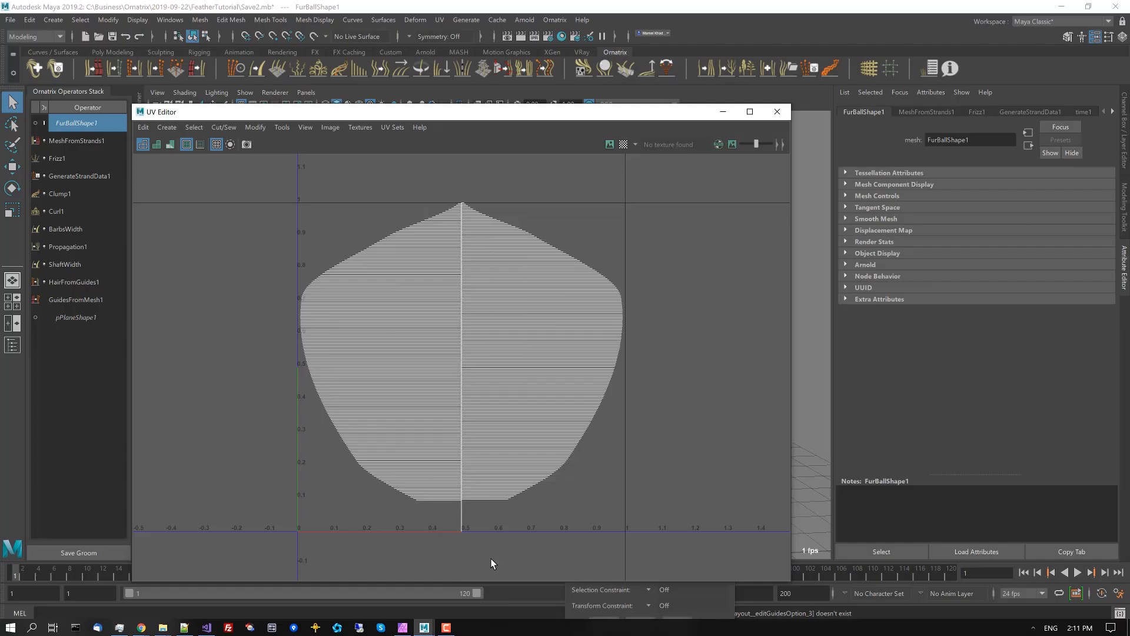
pyautogui.click(777, 111)
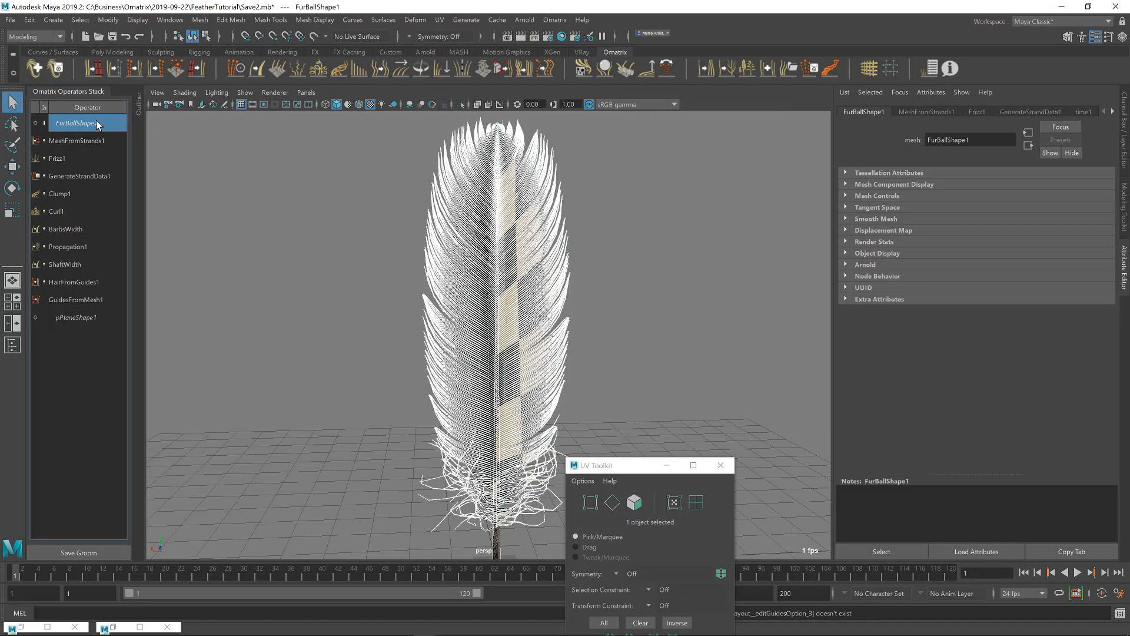
pyautogui.click(45, 141)
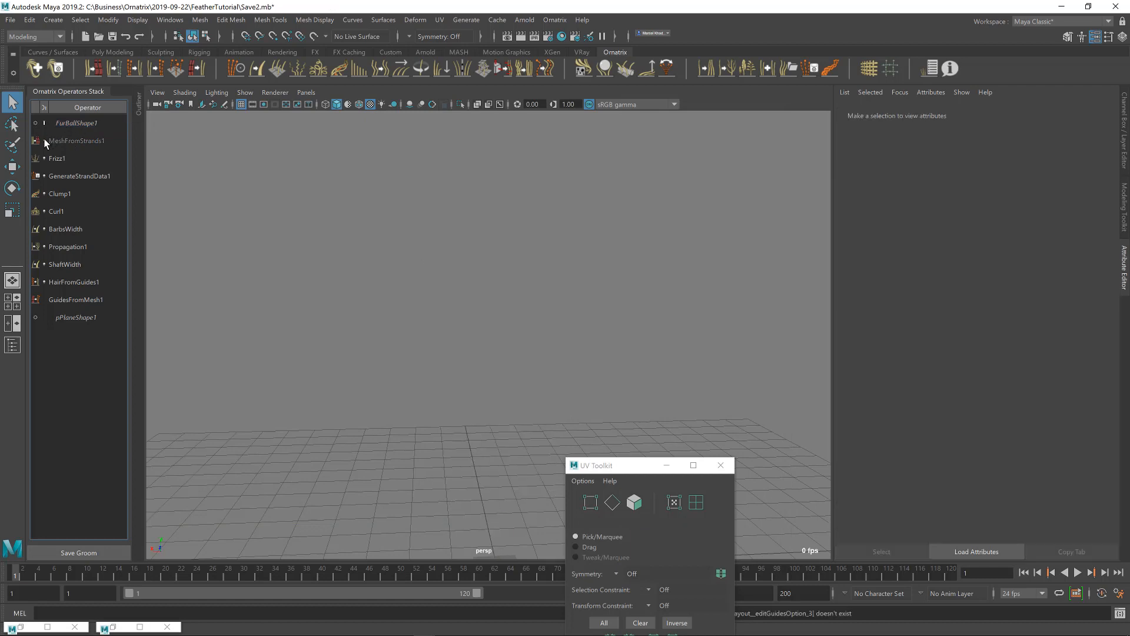
pyautogui.keyDown('alt'); pyautogui.moveTo(501, 266); pyautogui.dragTo(533, 359); pyautogui.keyUp('alt')
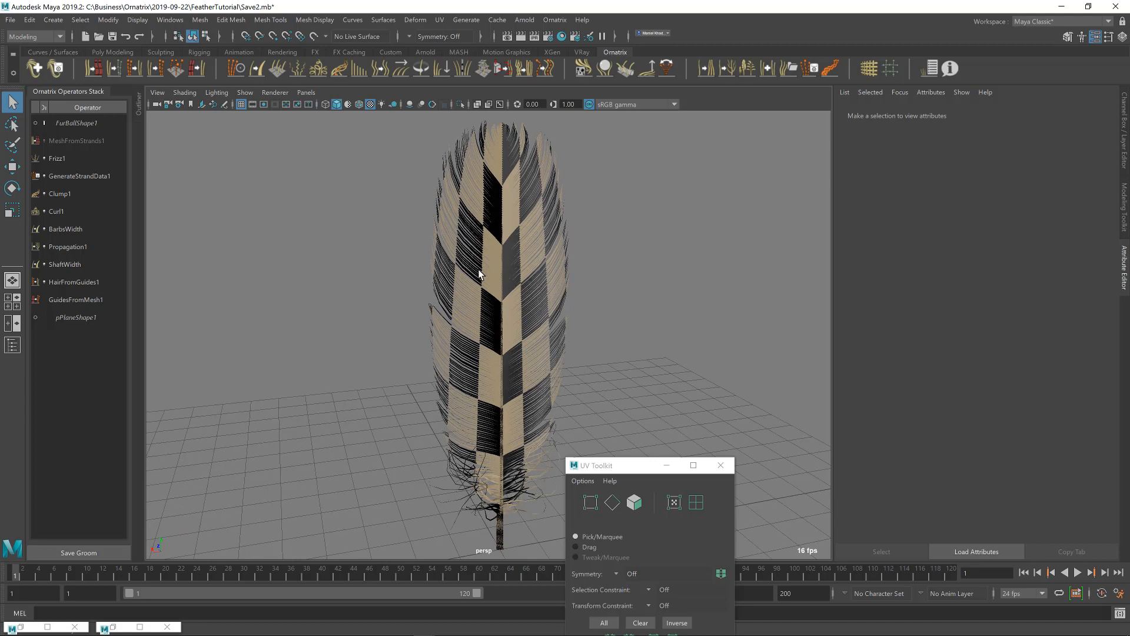
# Add a File texture node in the Hypershade and arrange it with its placement node above the checker network
pyautogui.click(113, 628)
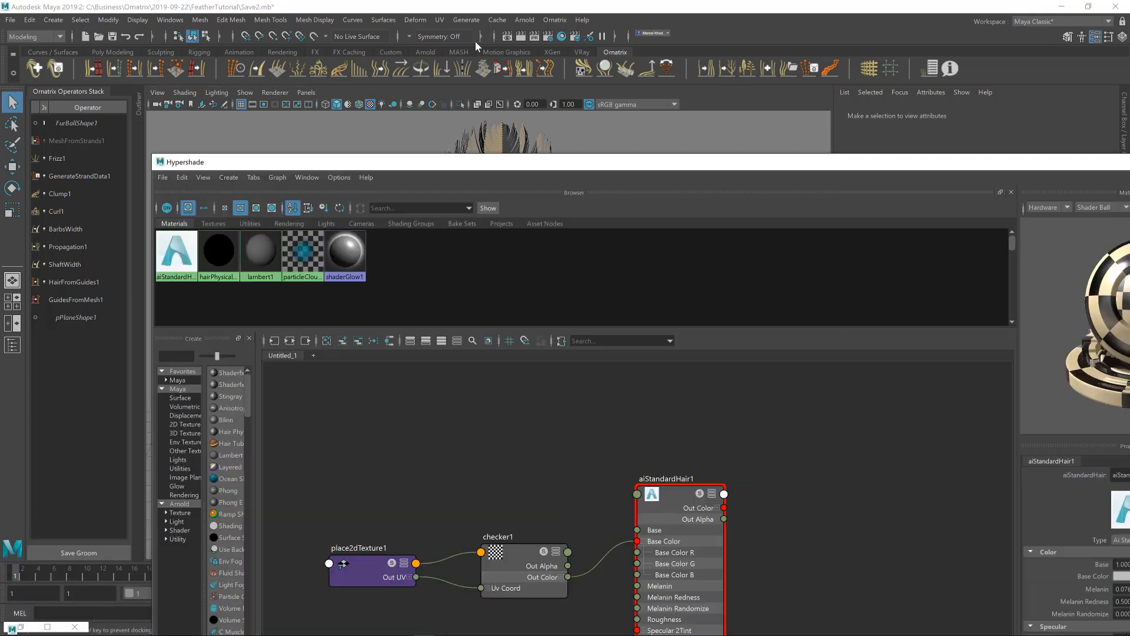
pyautogui.moveTo(451, 163); pyautogui.dragTo(458, 62)
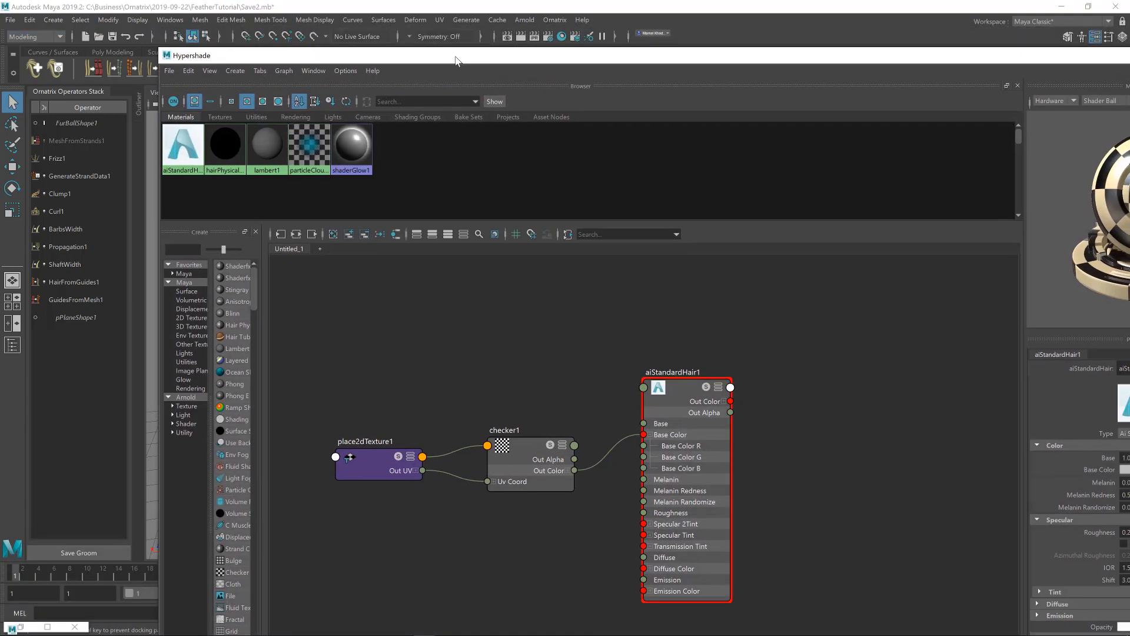
pyautogui.moveTo(265, 293); pyautogui.dragTo(354, 295)
pyautogui.click(255, 596)
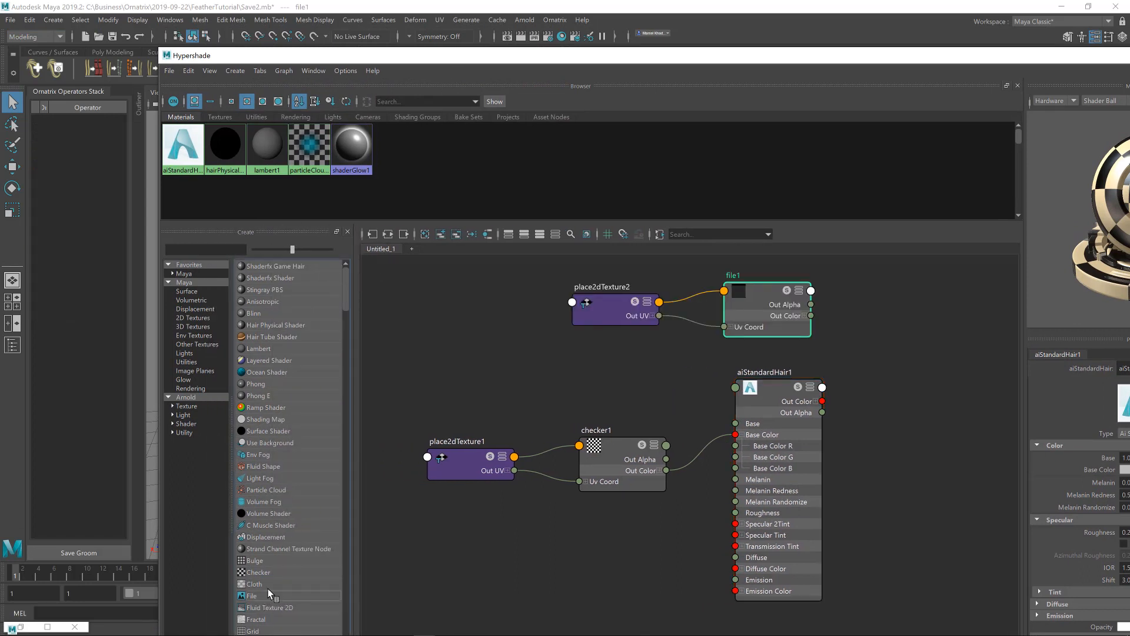
pyautogui.moveTo(616, 303); pyautogui.dragTo(472, 302)
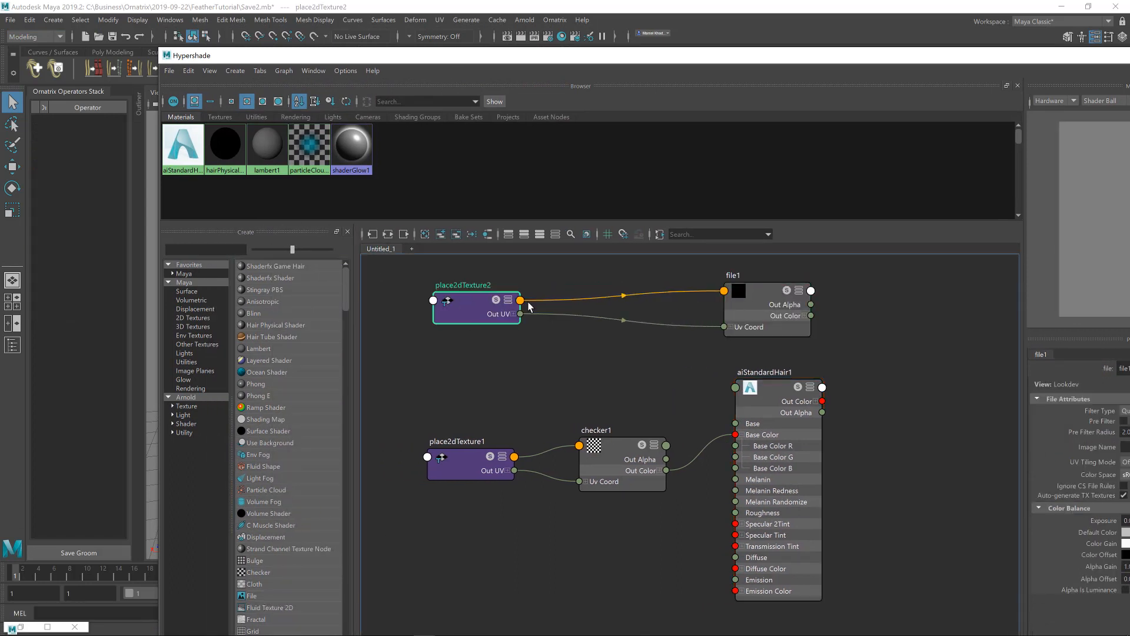
pyautogui.moveTo(766, 321); pyautogui.dragTo(634, 323)
pyautogui.moveTo(926, 60); pyautogui.dragTo(739, 31)
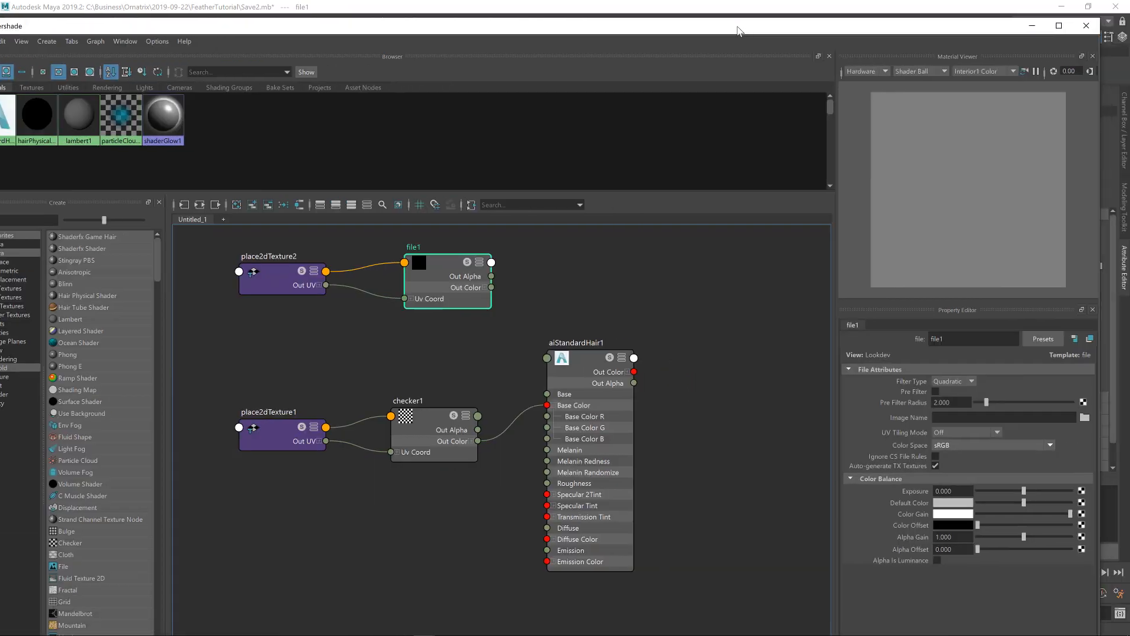
# Load FeatherTexture.jpg into the file node and connect its Out Color to the Base Color of aiStandardHair1
pyautogui.click(1085, 416)
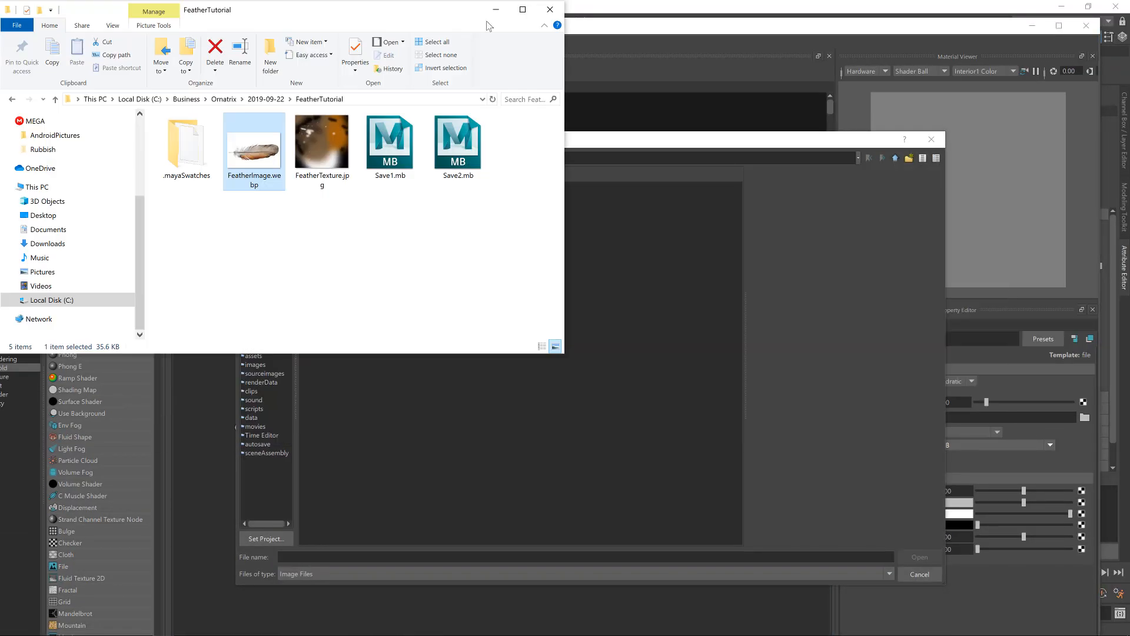
pyautogui.doubleClick(360, 187)
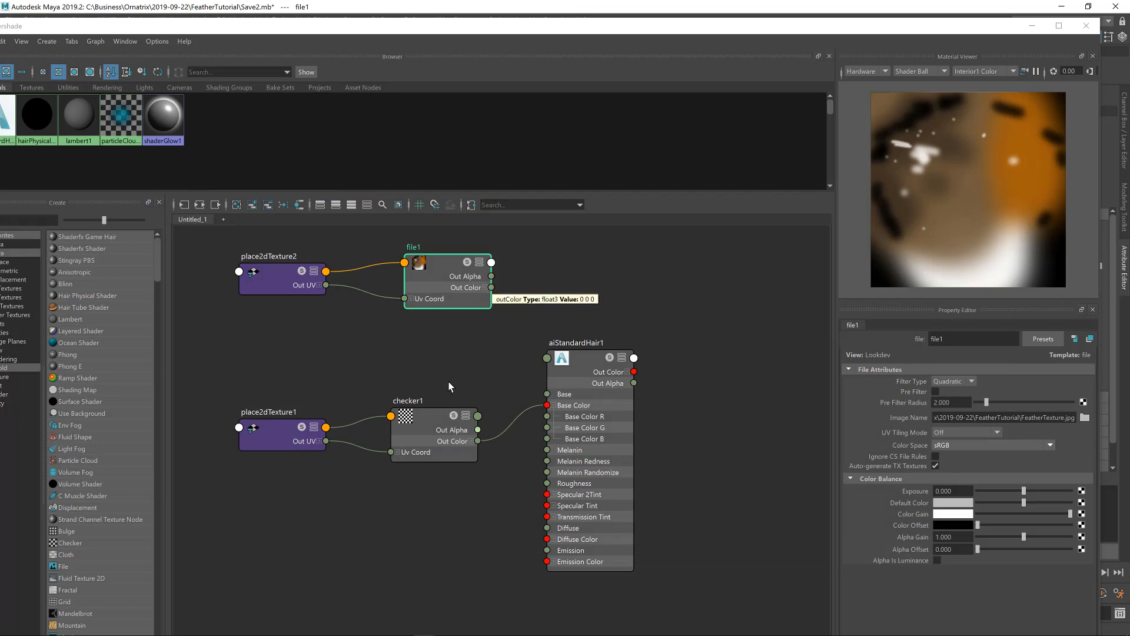
pyautogui.moveTo(492, 287); pyautogui.dragTo(546, 405)
pyautogui.moveTo(686, 32); pyautogui.dragTo(920, 335)
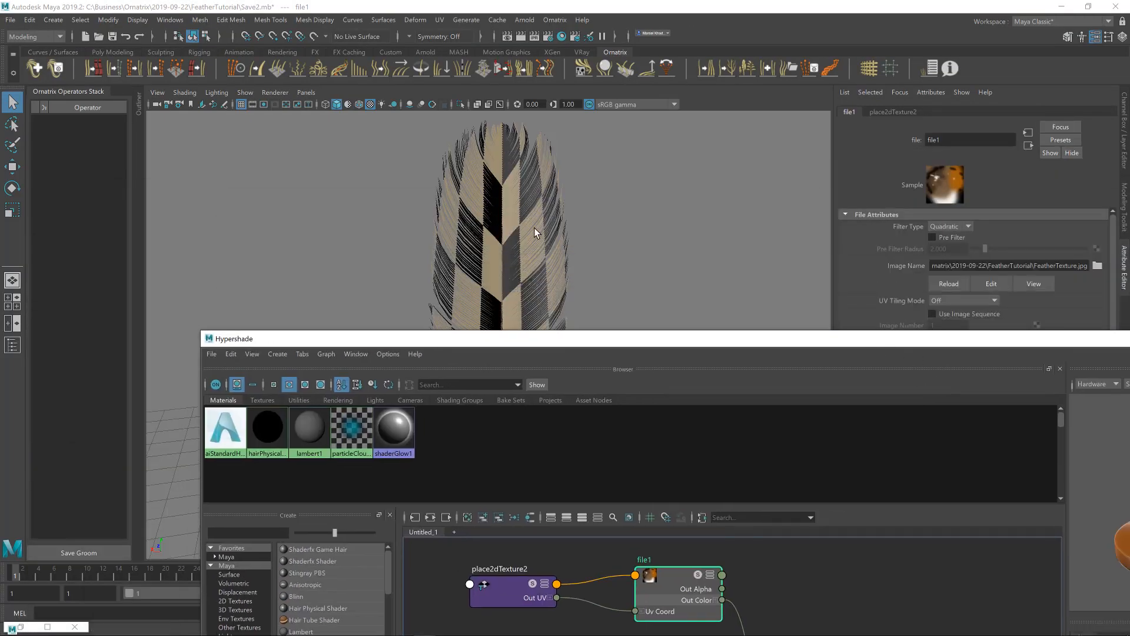
# Toggle the feather's MeshFromStrands1 operator to refresh its texture display, and inspect the textured strands in the viewport
pyautogui.click(535, 228)
pyautogui.click(45, 141)
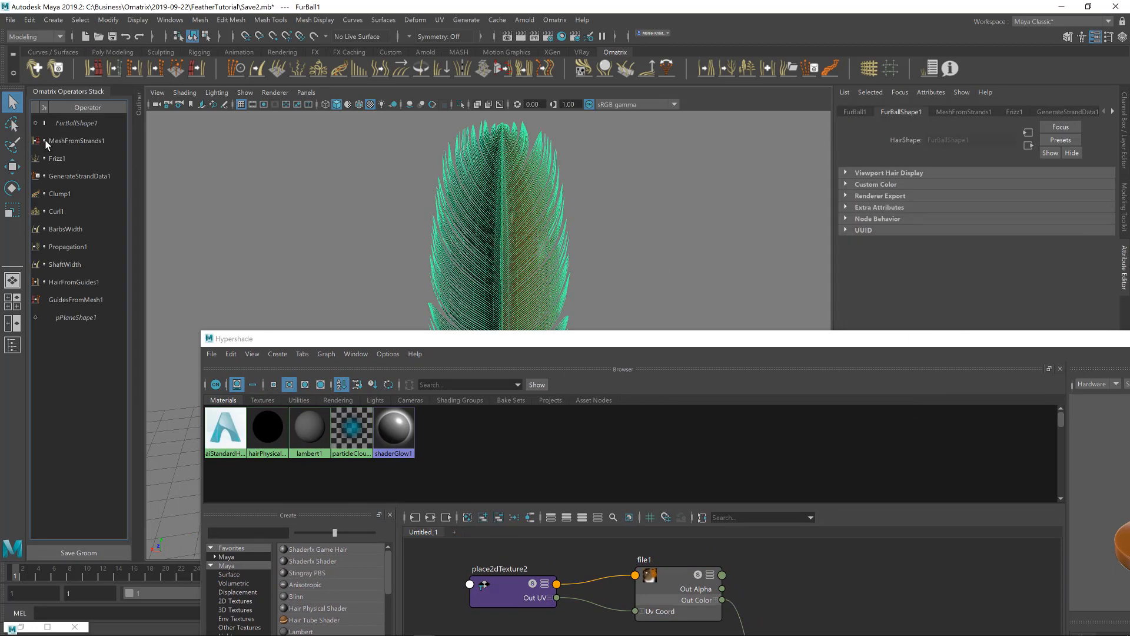
pyautogui.click(645, 267)
pyautogui.moveTo(584, 341); pyautogui.dragTo(599, 629)
pyautogui.moveTo(549, 373)
pyautogui.keyDown('alt'); pyautogui.mouseDown()
pyautogui.moveTo(530, 373)
pyautogui.moveTo(532, 361)
pyautogui.moveTo(548, 371)
pyautogui.mouseUp(); pyautogui.keyUp('alt')
pyautogui.moveTo(607, 628); pyautogui.dragTo(625, 543)
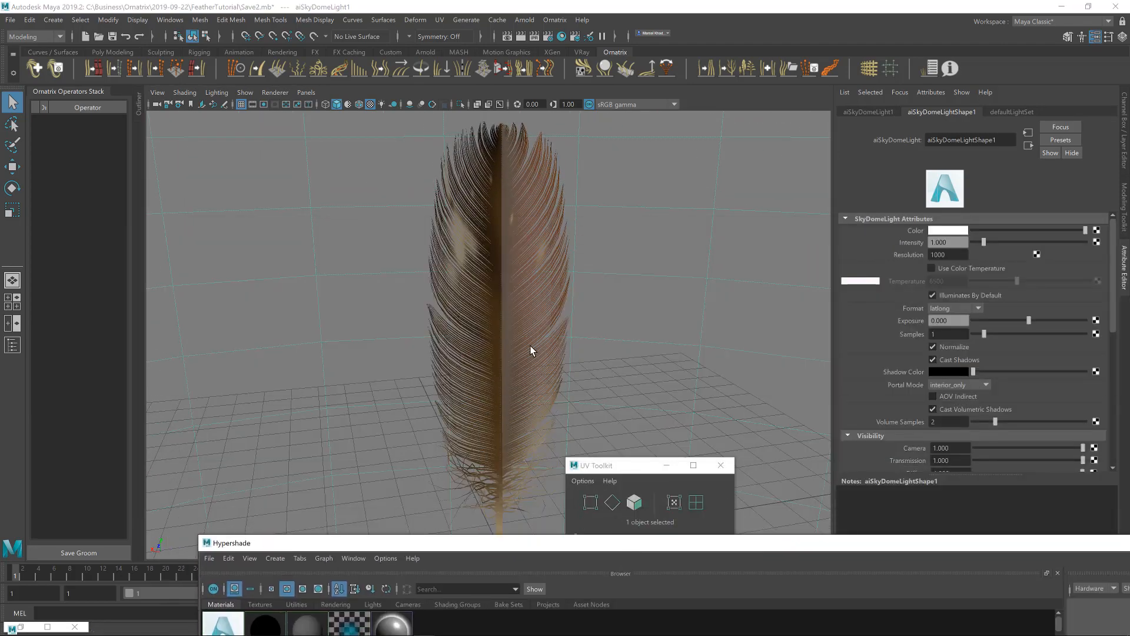
# Render the textured feather with Arnold in the Render View
pyautogui.click(24, 625)
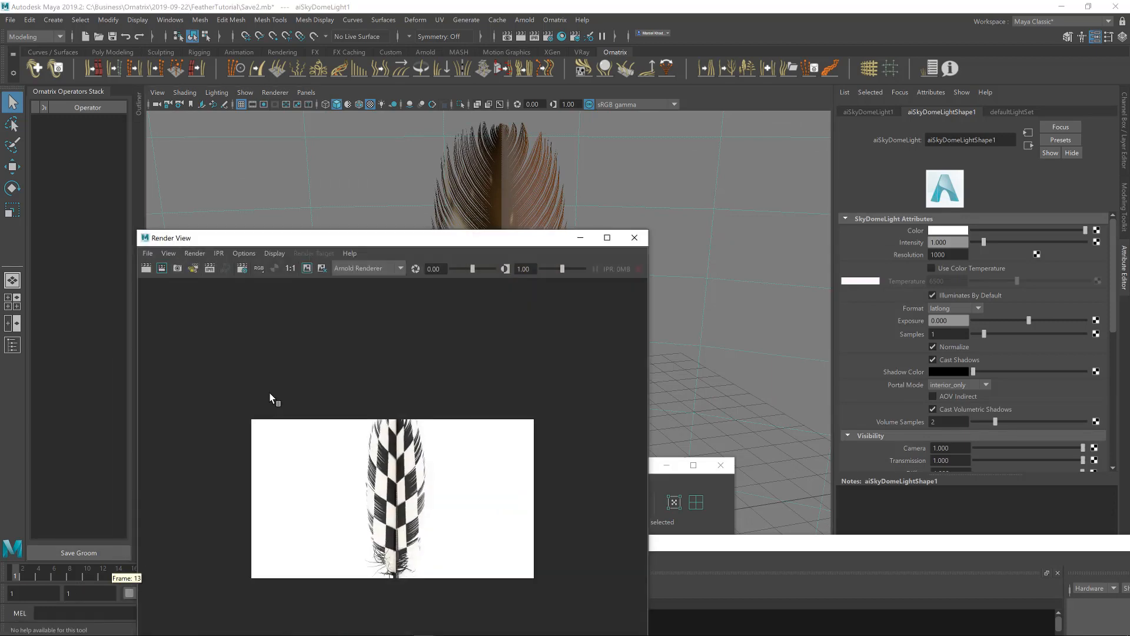
pyautogui.click(146, 269)
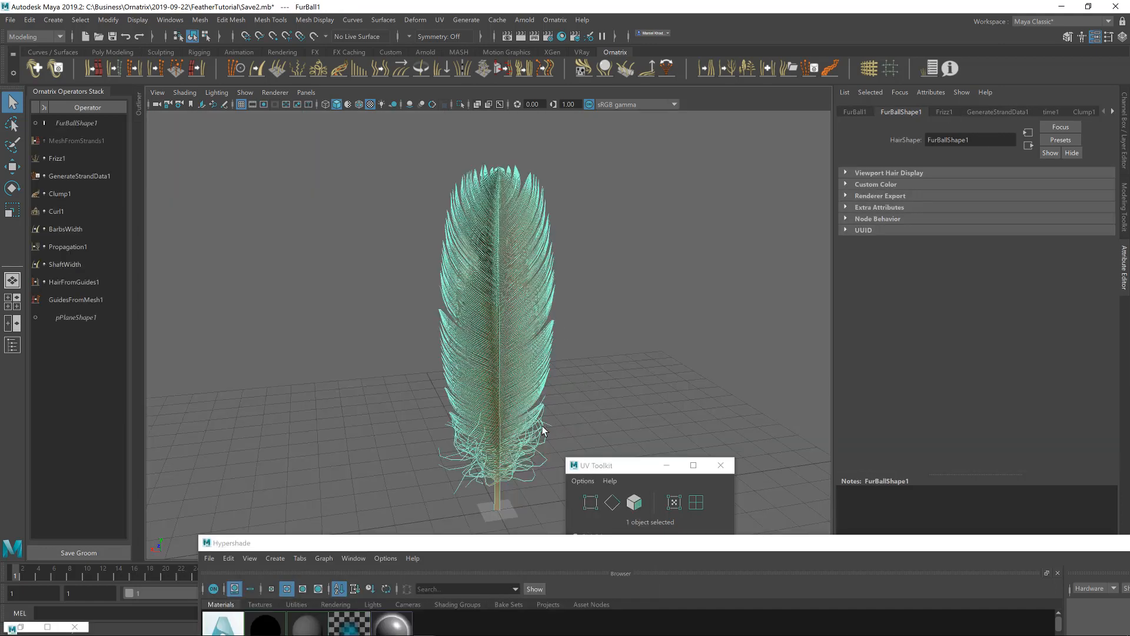
pyautogui.keyDown('alt'); pyautogui.moveTo(543, 426); pyautogui.dragTo(509, 424); pyautogui.keyUp('alt')
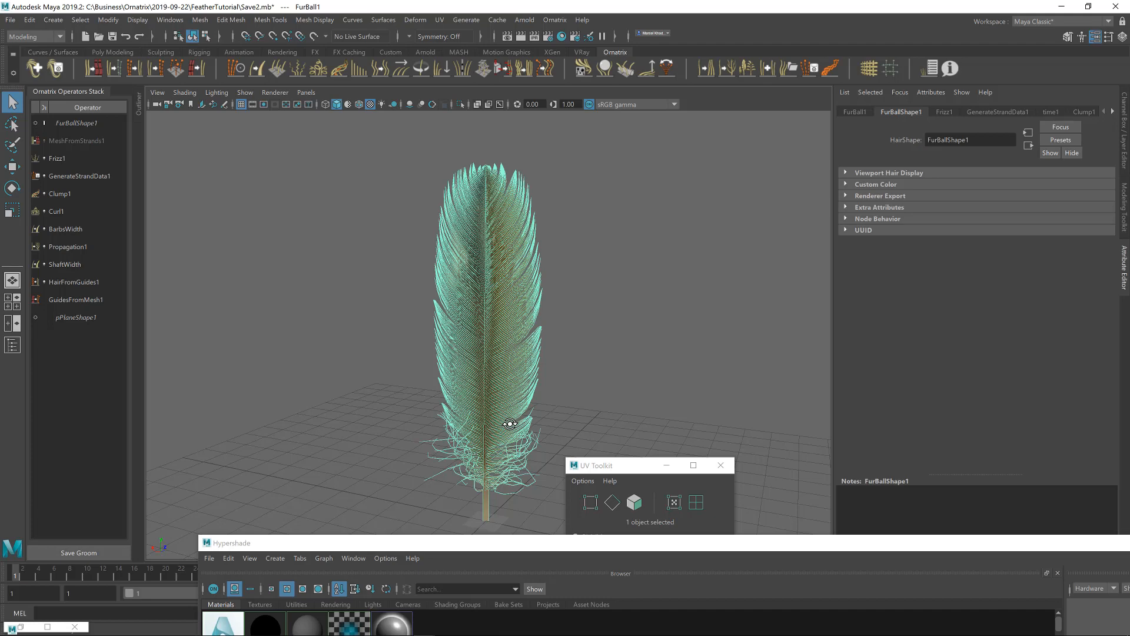
pyautogui.keyDown('alt'); pyautogui.moveTo(510, 424); pyautogui.dragTo(507, 438); pyautogui.keyUp('alt')
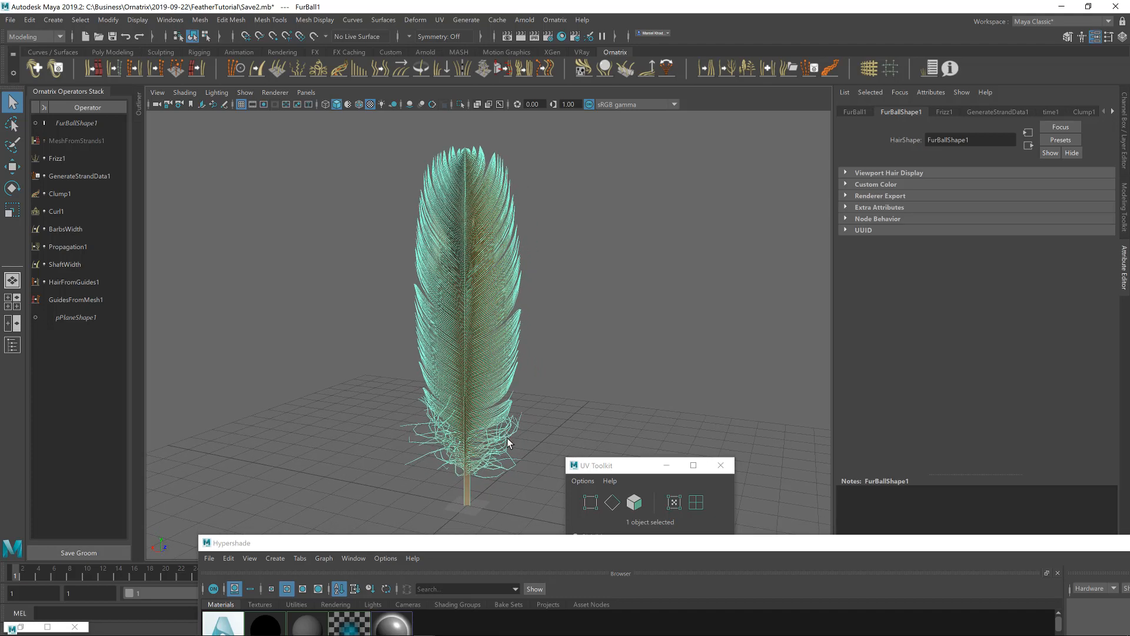